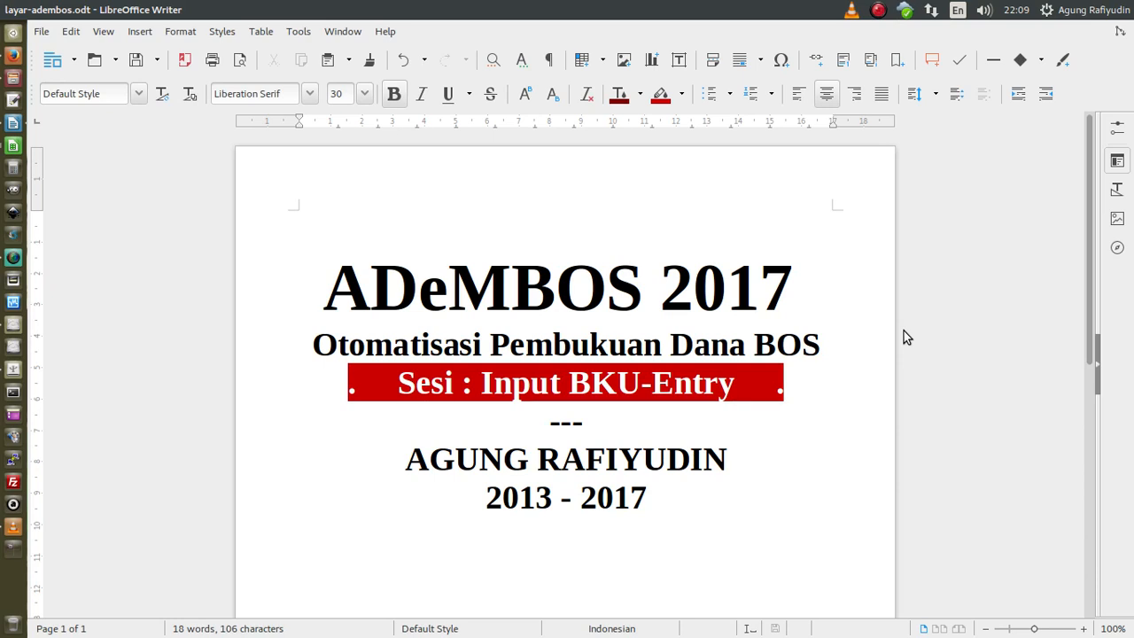
- Bring the ADeMBOS-17.103.R-DEMO workbook forward, zoom m_entry1 to 95% and select cell E14
left_click(10, 150)
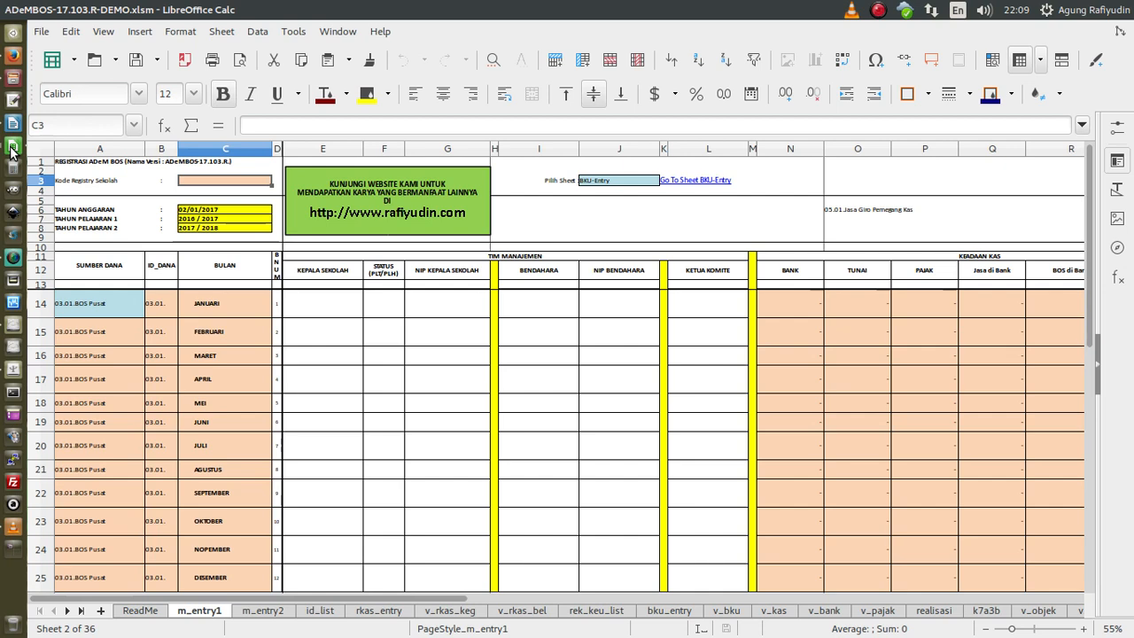
scroll(505, 379, "up", 1)
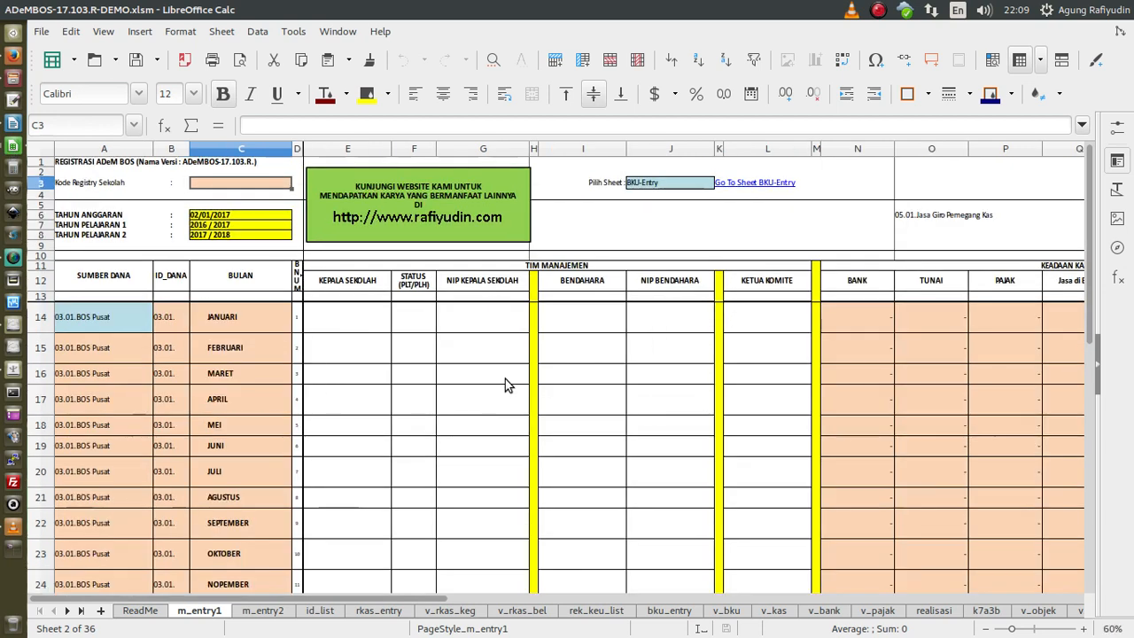
scroll(504, 379, "up", 3)
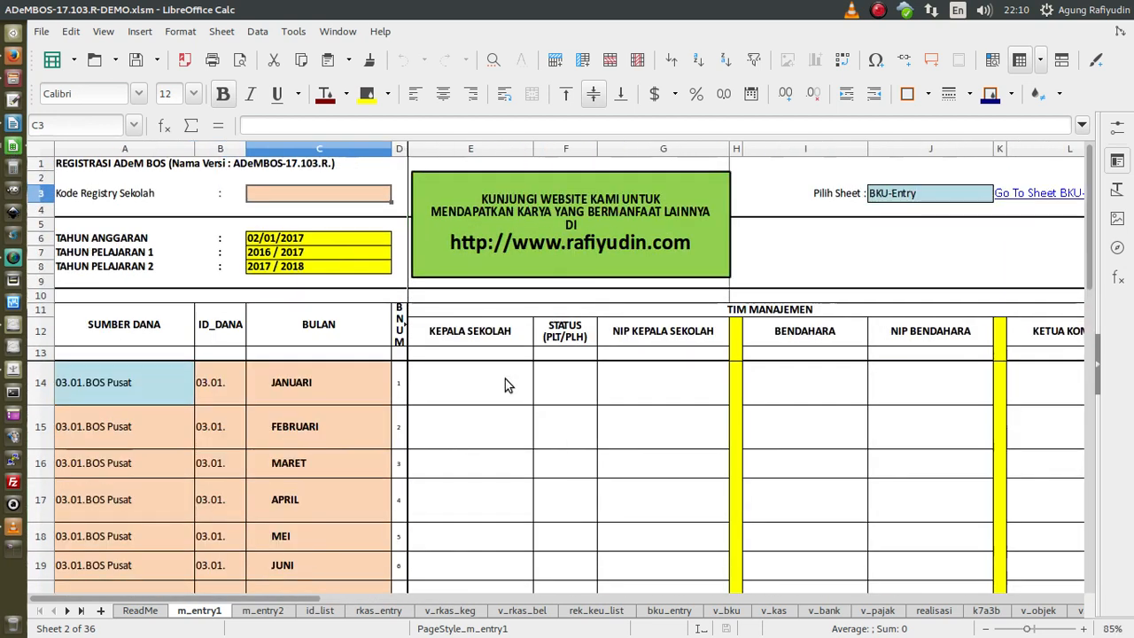
scroll(505, 378, "up", 1)
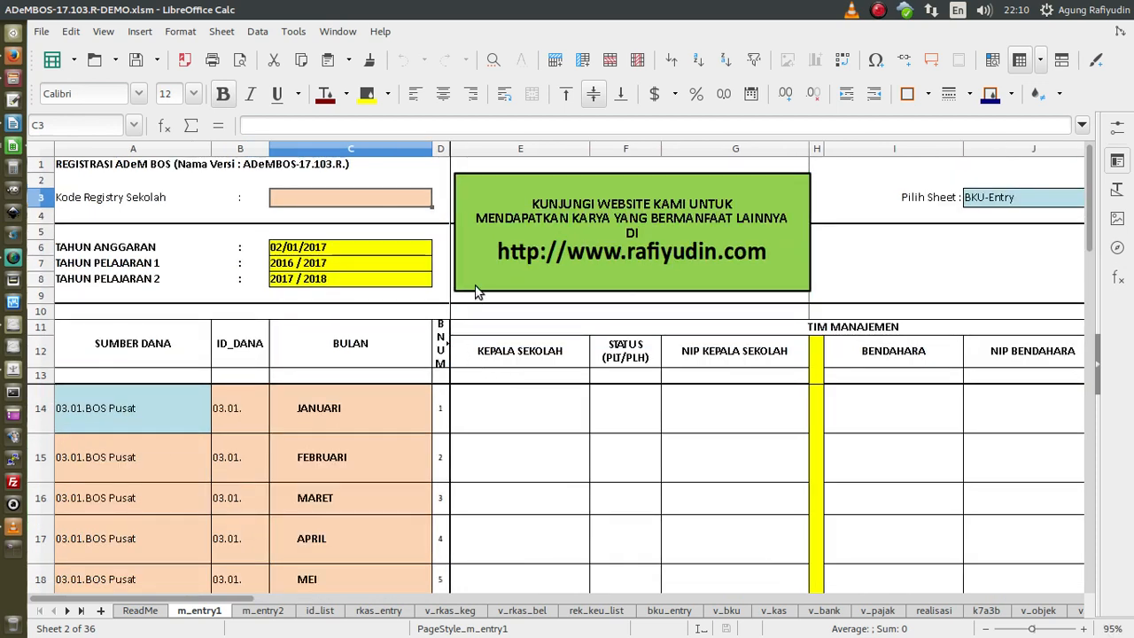
left_click(495, 412)
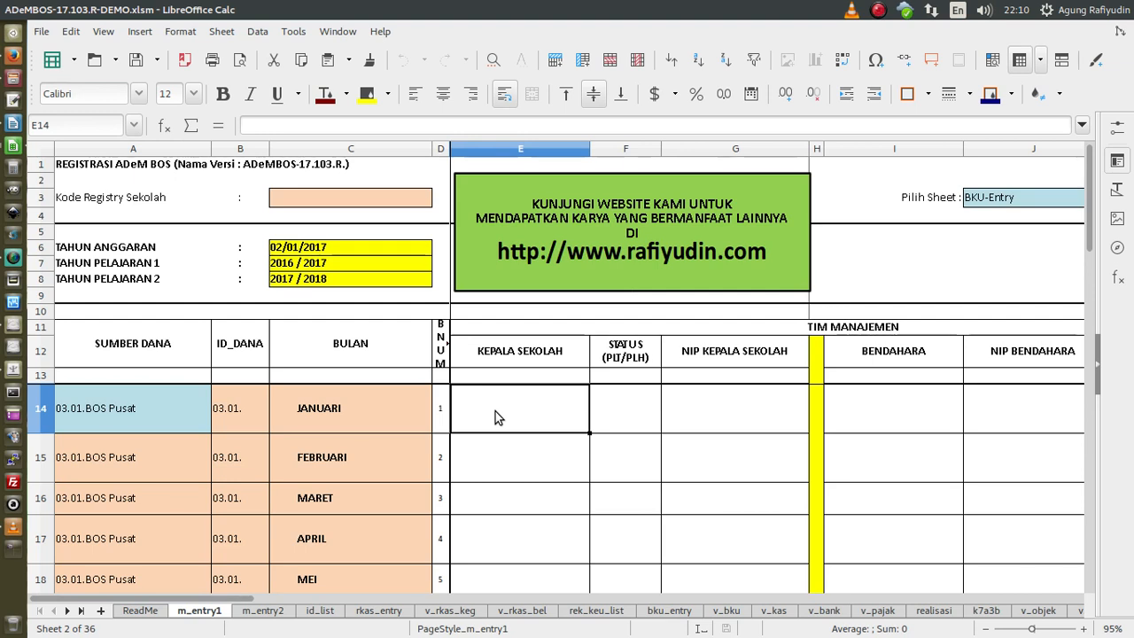
key("Down")
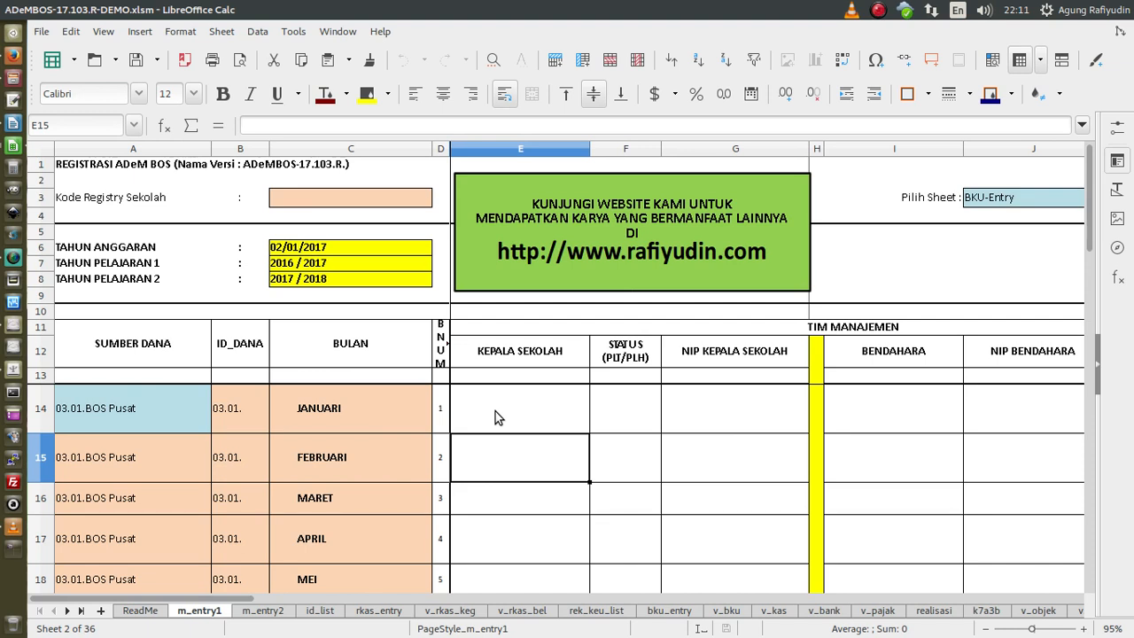
- Paste the school's registry code into the Kode Registry Sekolah cell C3
double_click(331, 199)
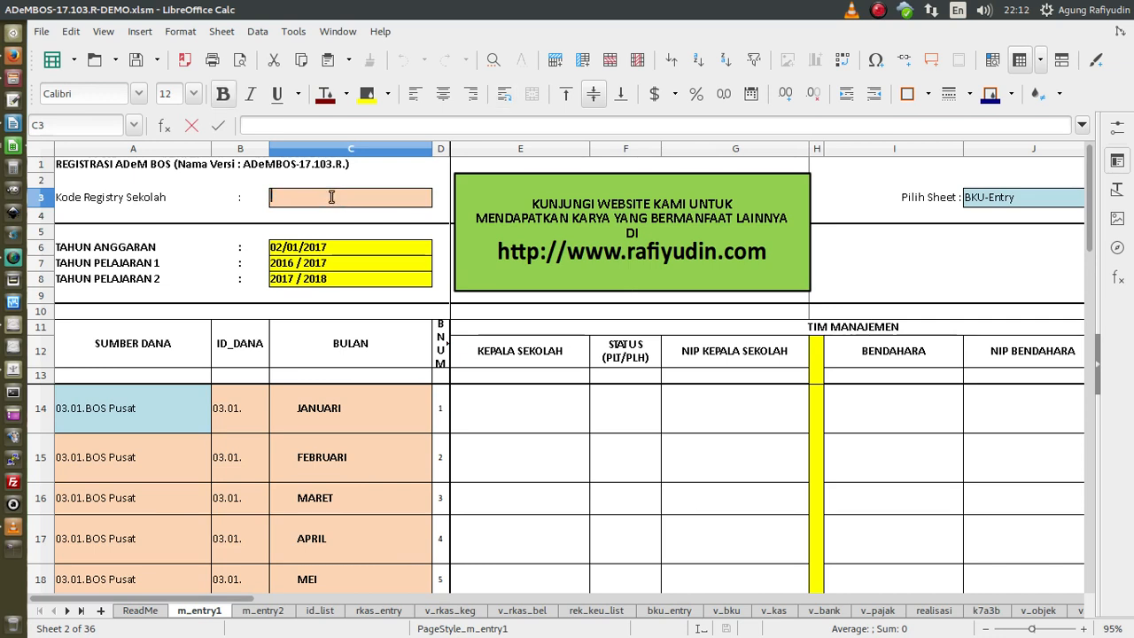
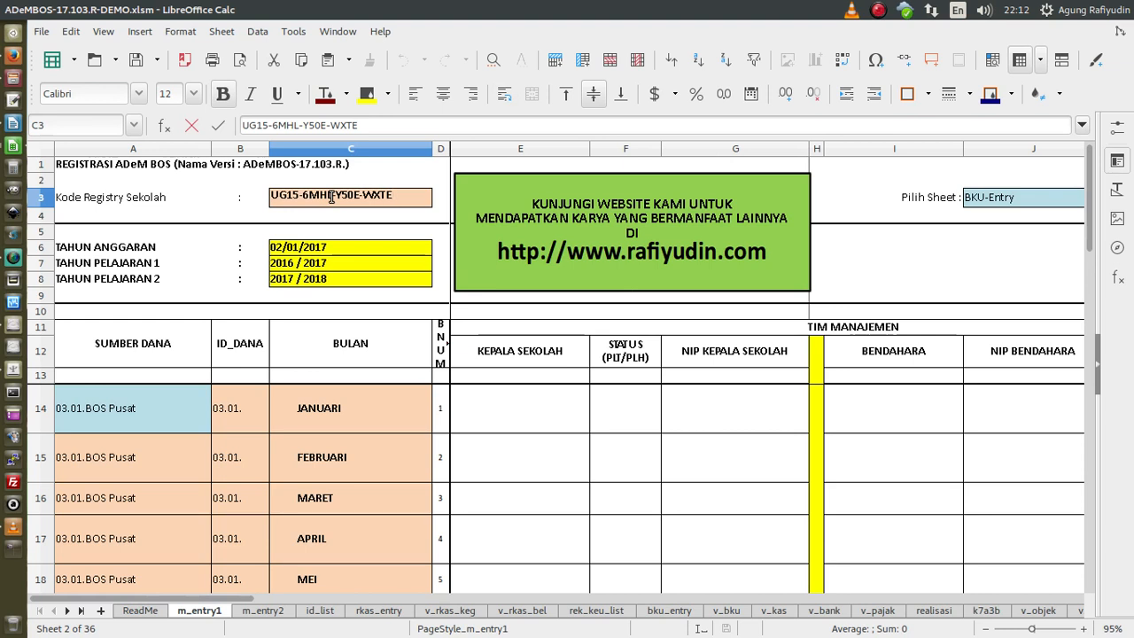
key("Return")
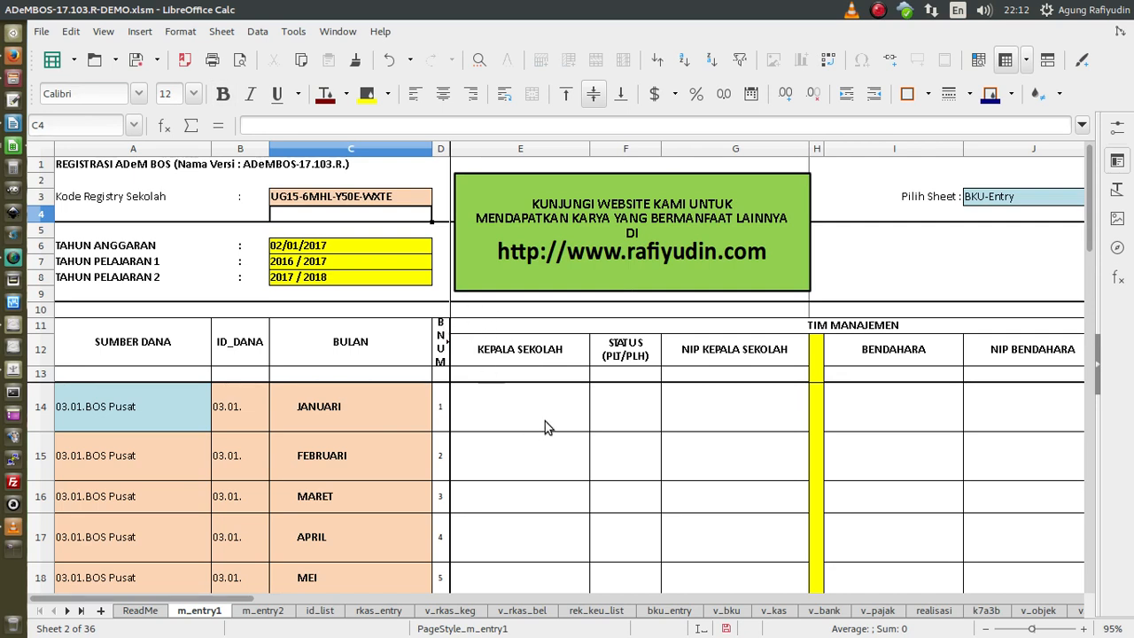
left_click(417, 196)
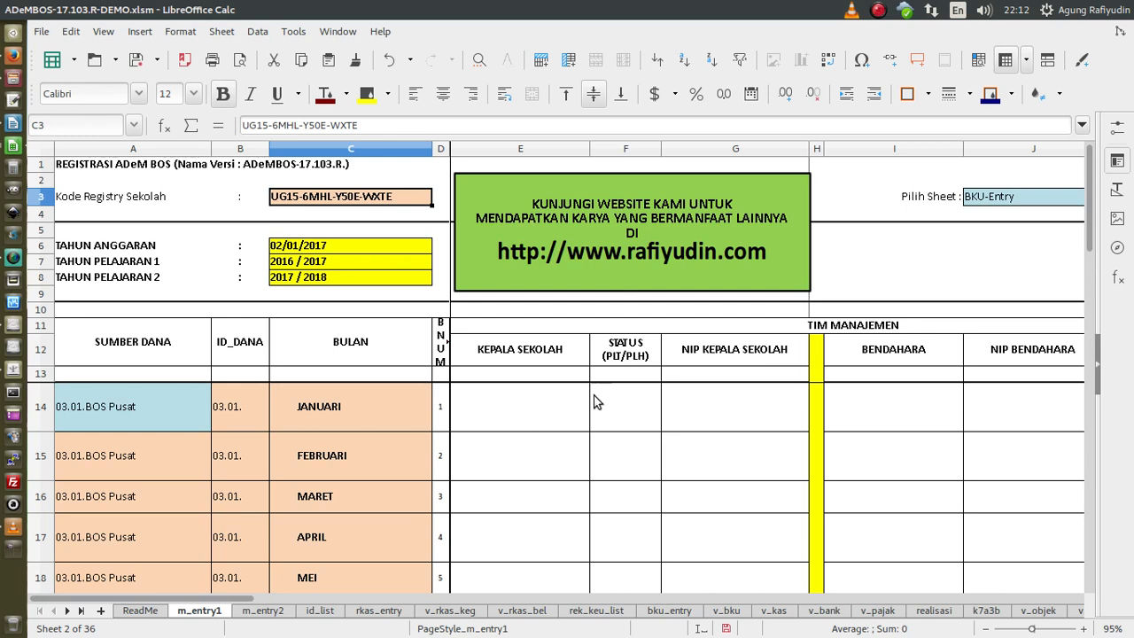
left_click(345, 249)
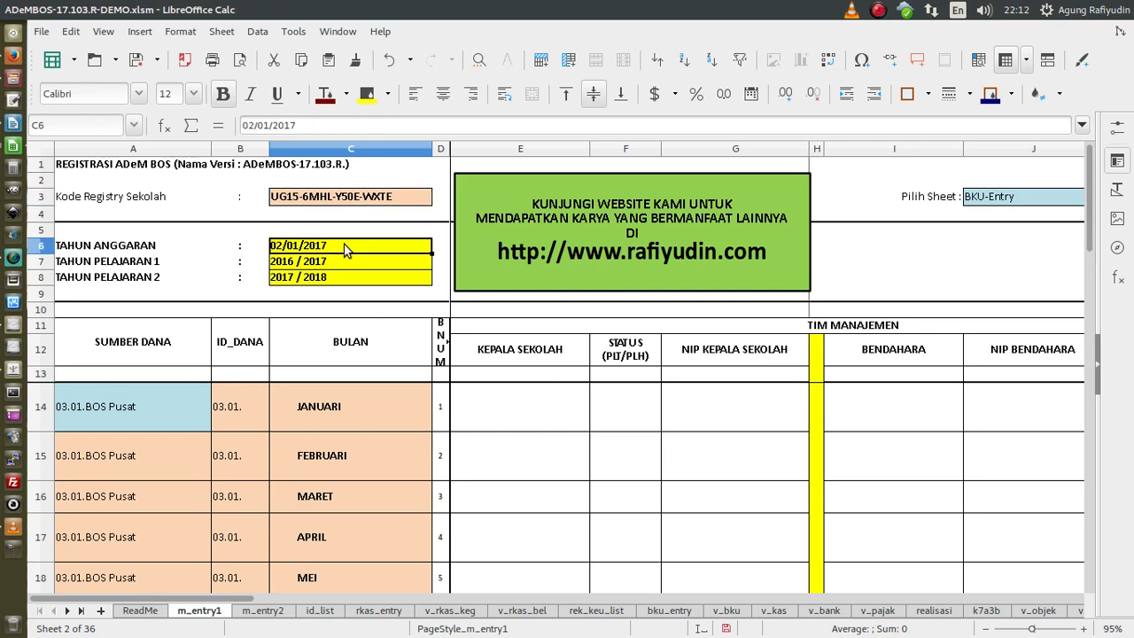
left_click(353, 262)
left_click(363, 276)
left_click(379, 248)
left_click(387, 280, "shift")
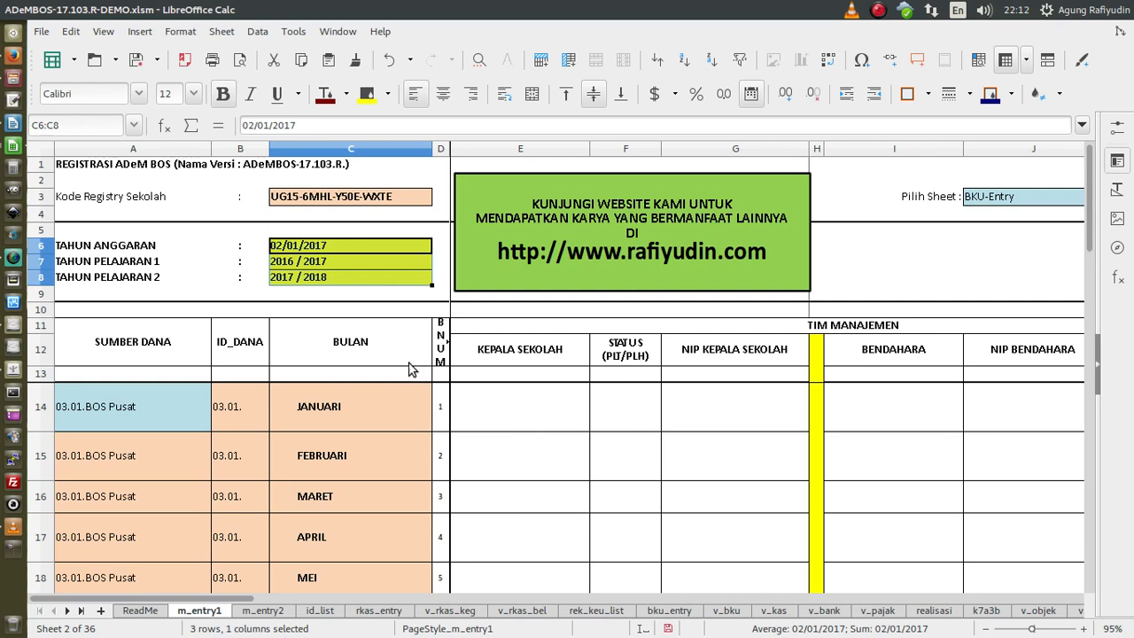
left_click(526, 355)
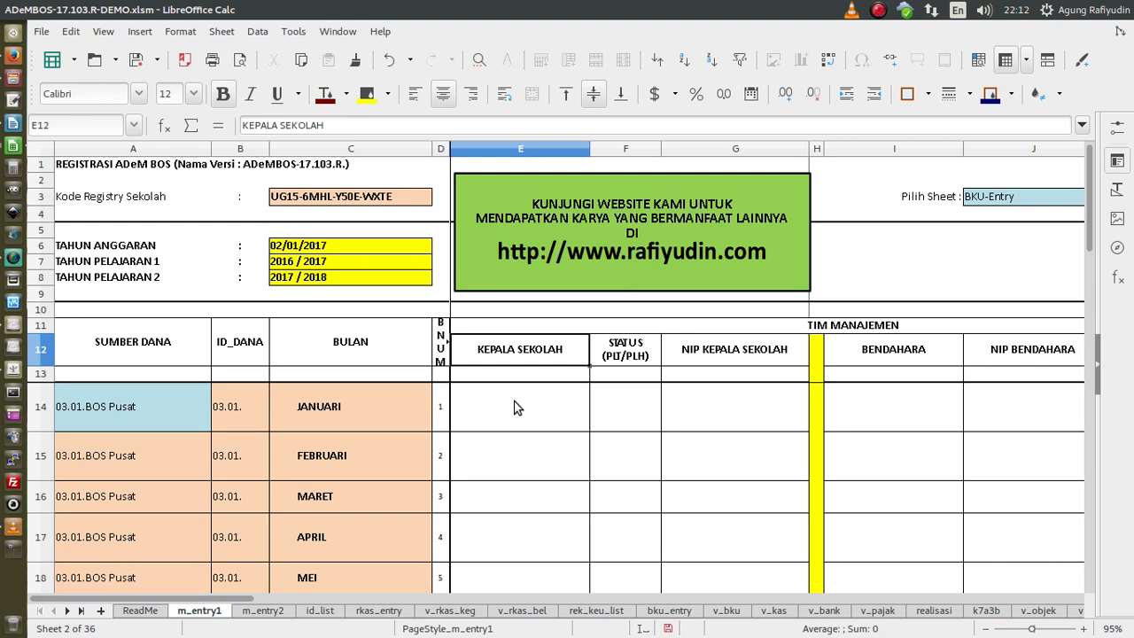
left_click(749, 355, "shift")
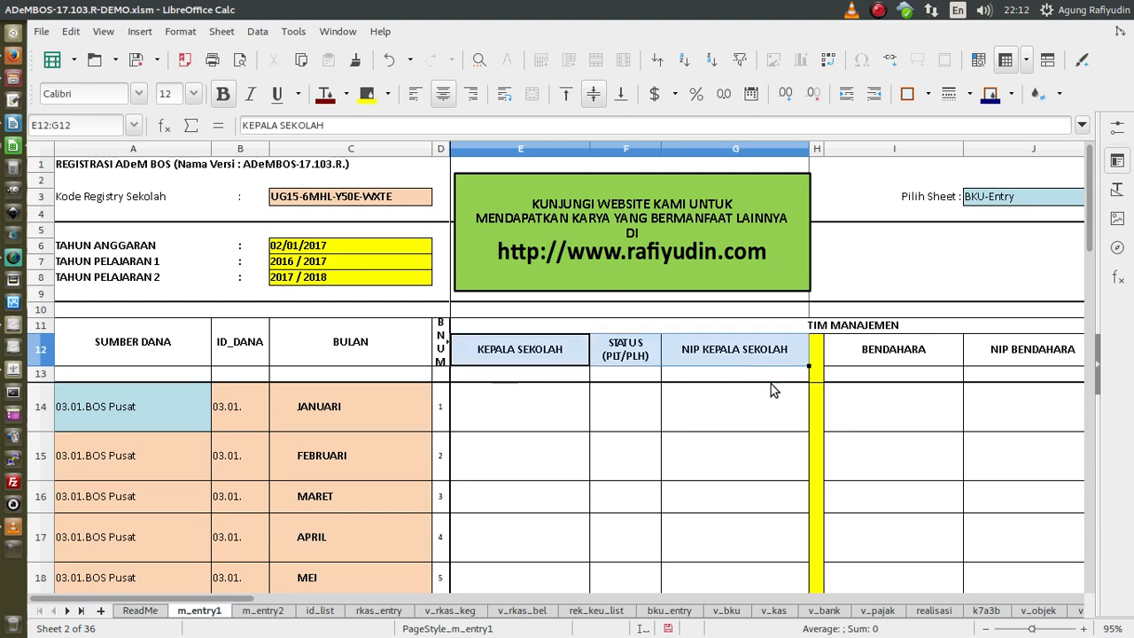
left_click(913, 354)
left_click(996, 353, "shift")
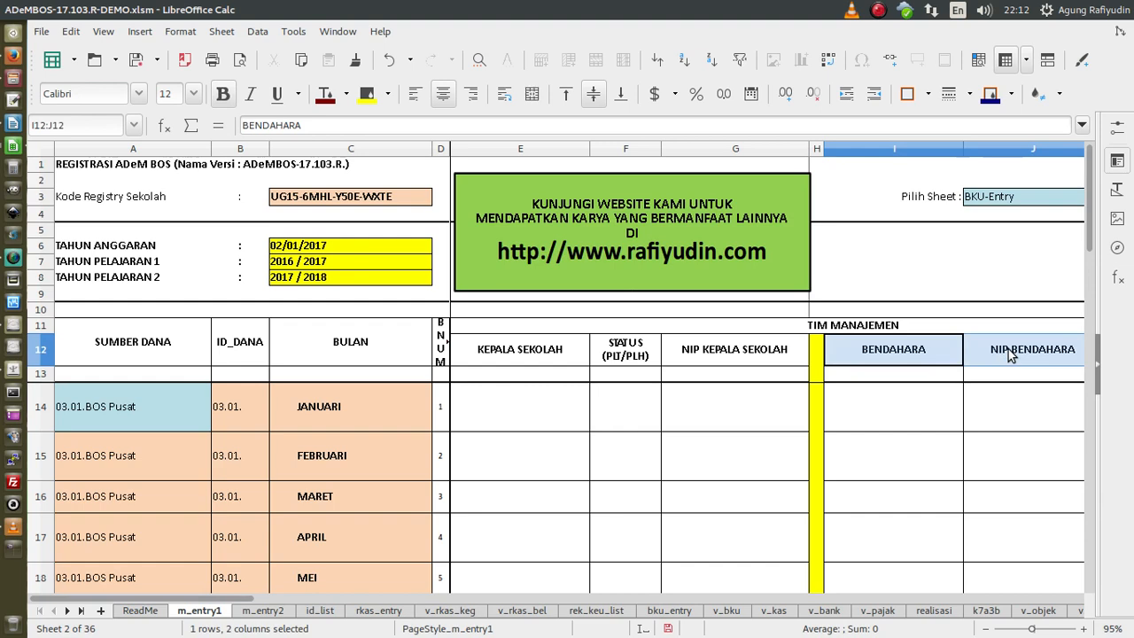
key("Right")
key("Right")
key("Right")
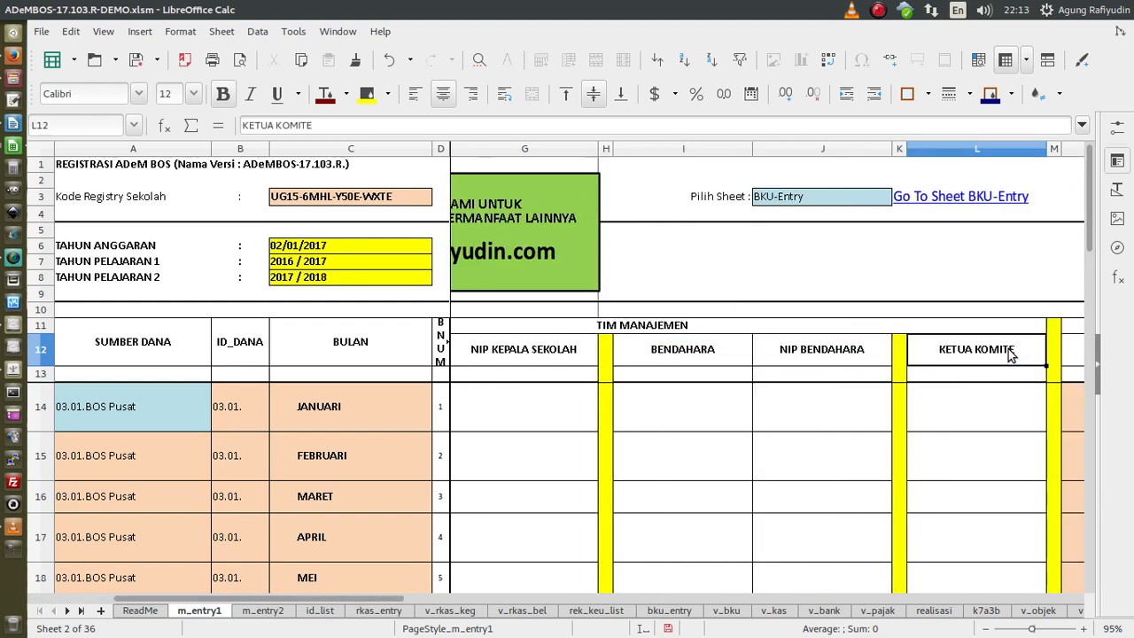
left_click_drag(398, 600, 377, 600)
- Enter the headmaster's name in E14 and a NIP starting 1960 in G14
left_click(492, 406)
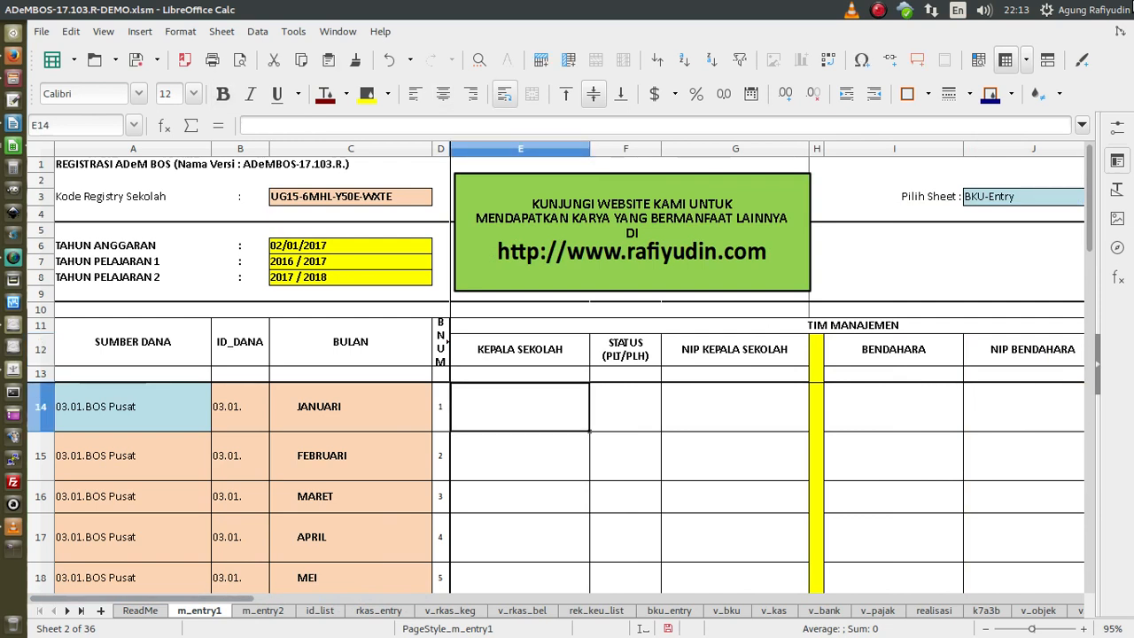
type("Drs. H.")
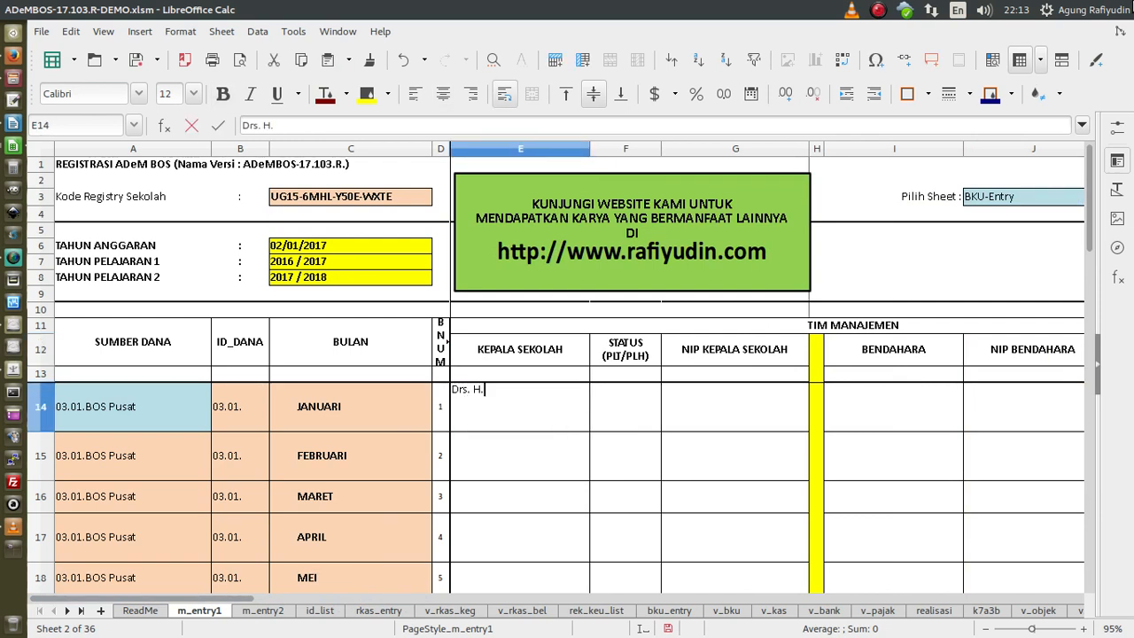
type(" Achmad, M.PD.")
key("BackSpace")
key("BackSpace")
type("d")
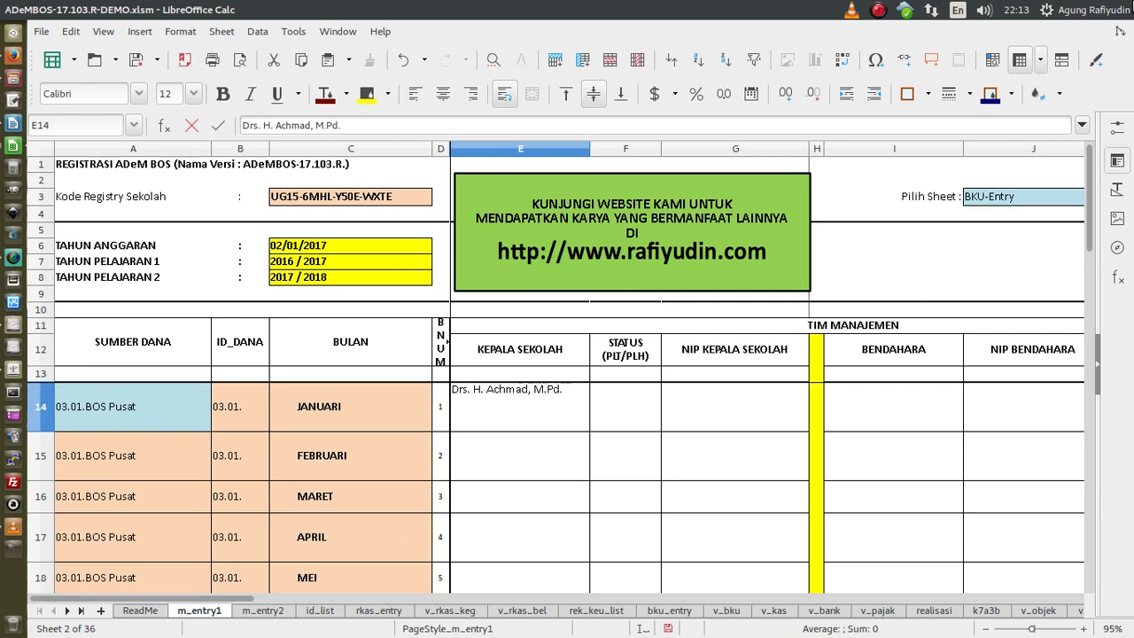
type(".")
key("Tab")
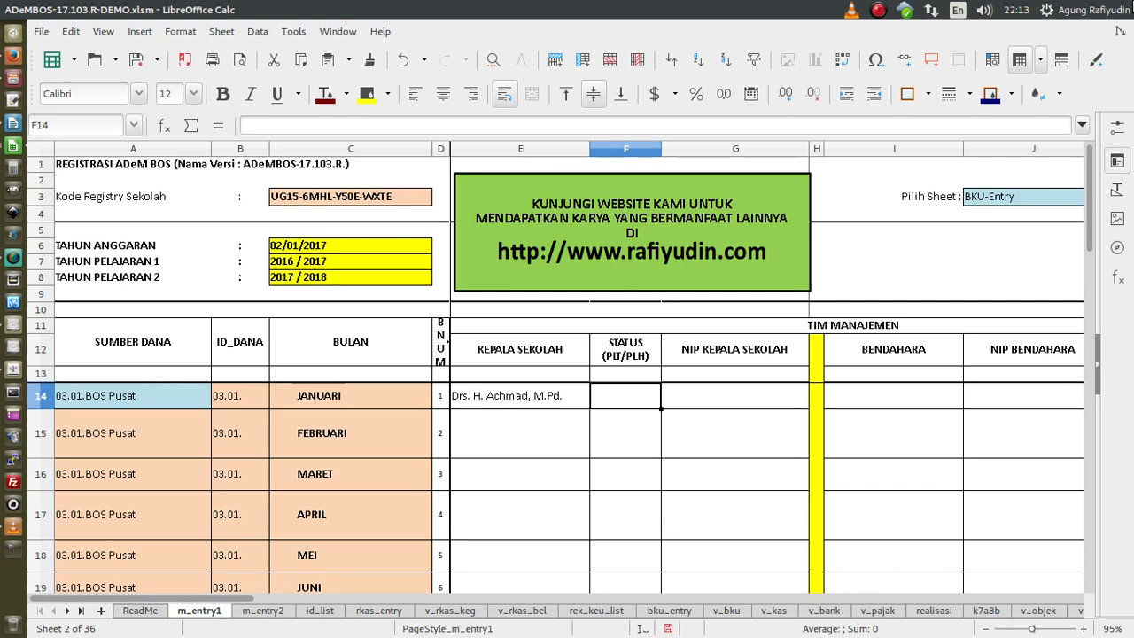
key("Tab")
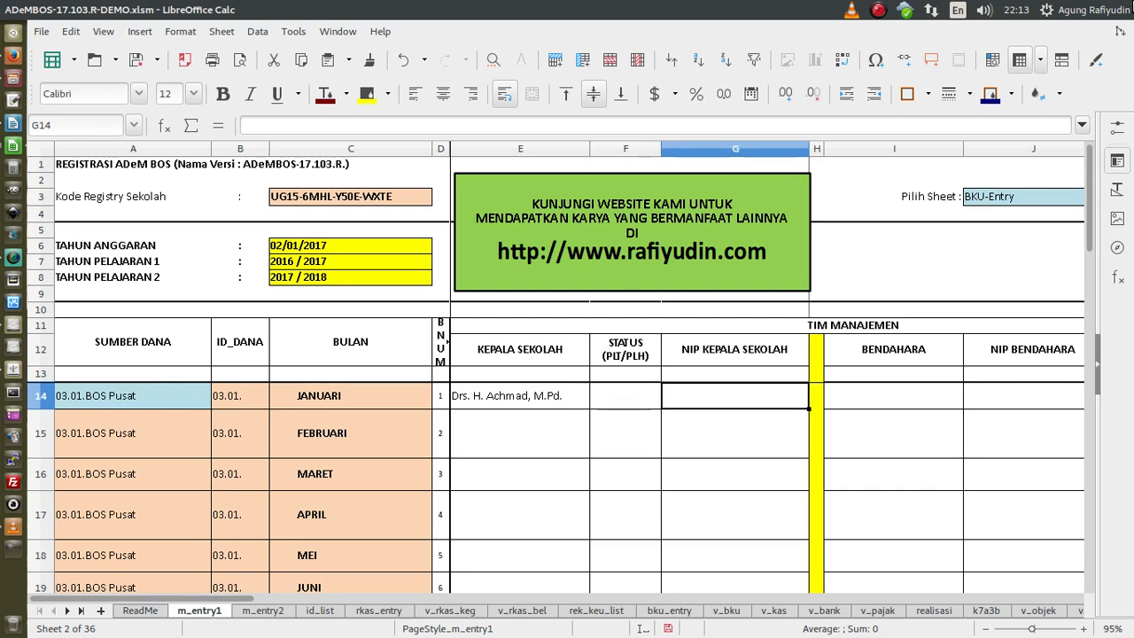
type("19")
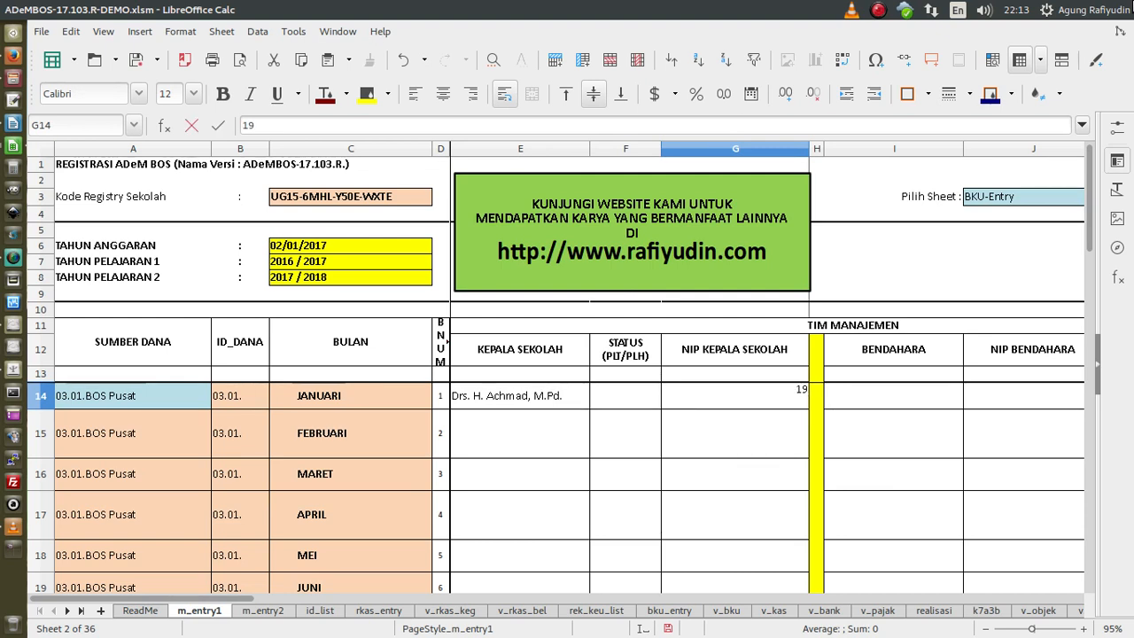
type("60.........")
key("Return")
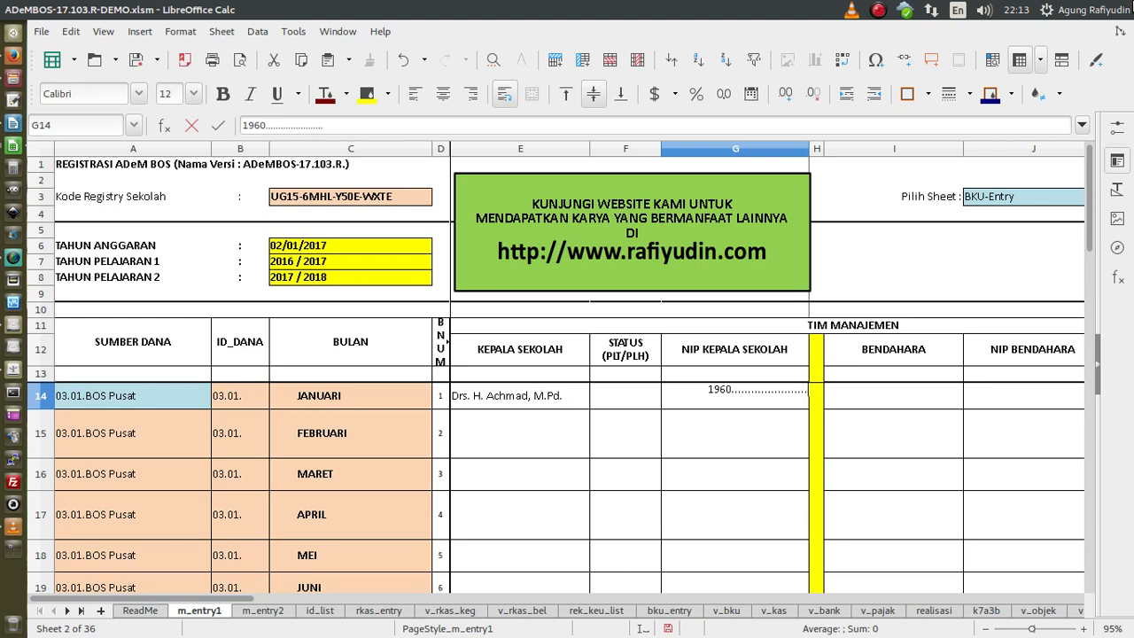
- Enter the treasurer's name in I14 and a NIP starting 1965 in J14
key("Up")
key("Right")
key("Right")
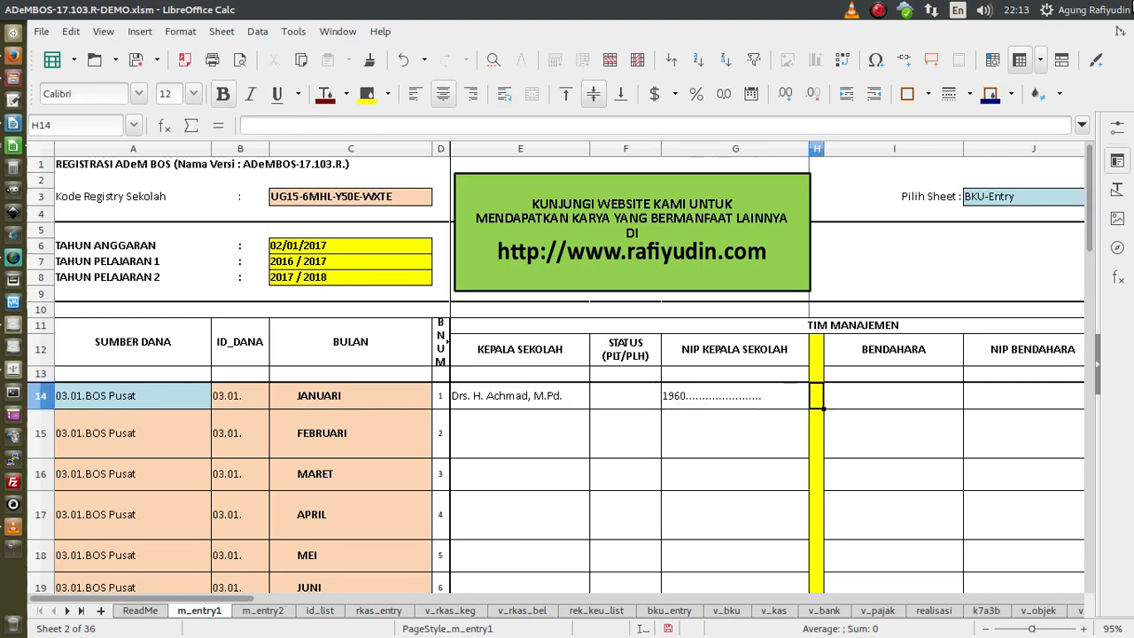
type("Hj")
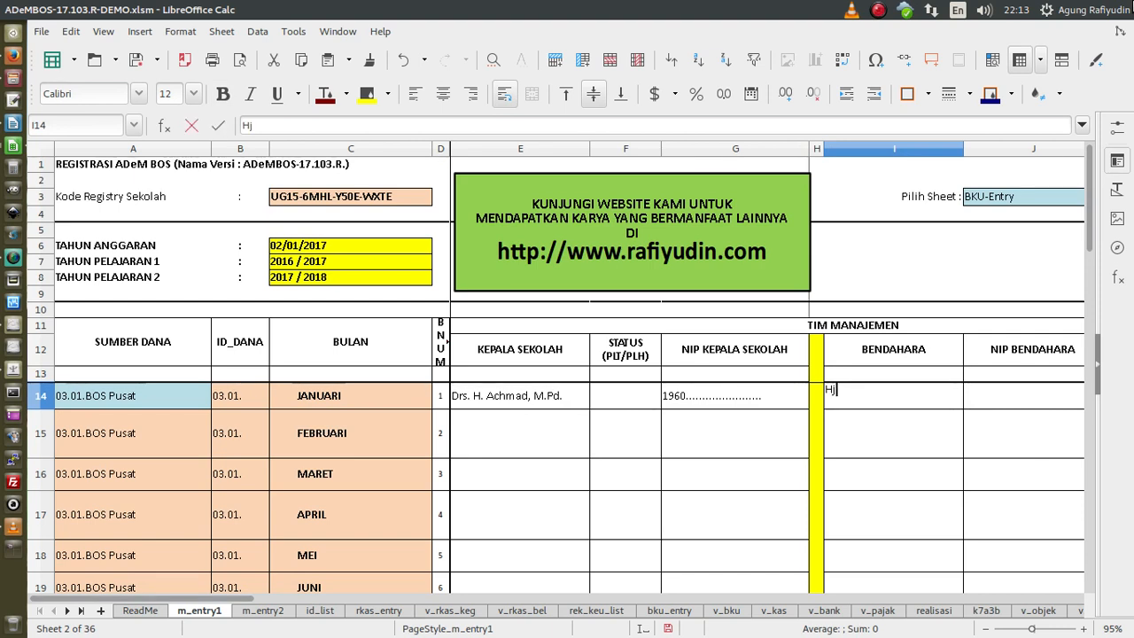
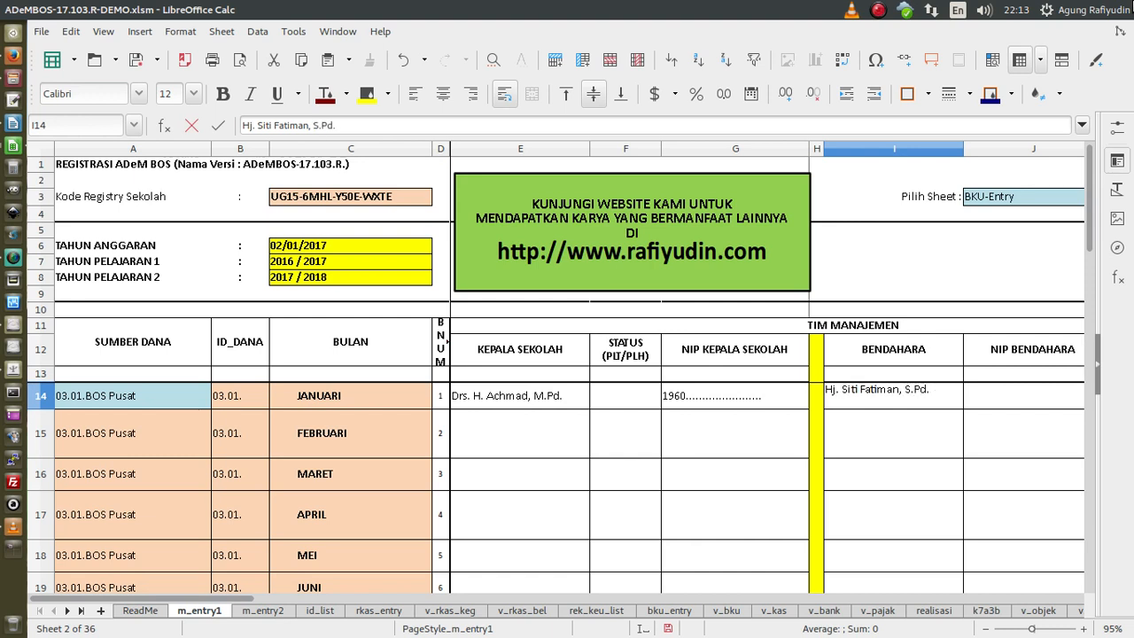
key("Tab")
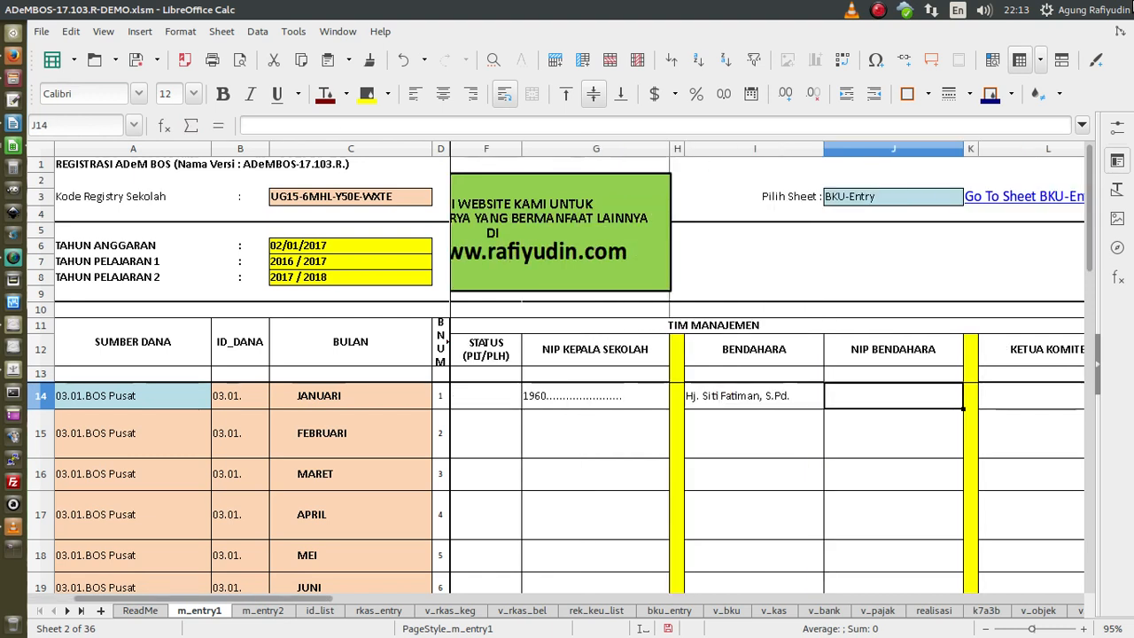
type("1972")
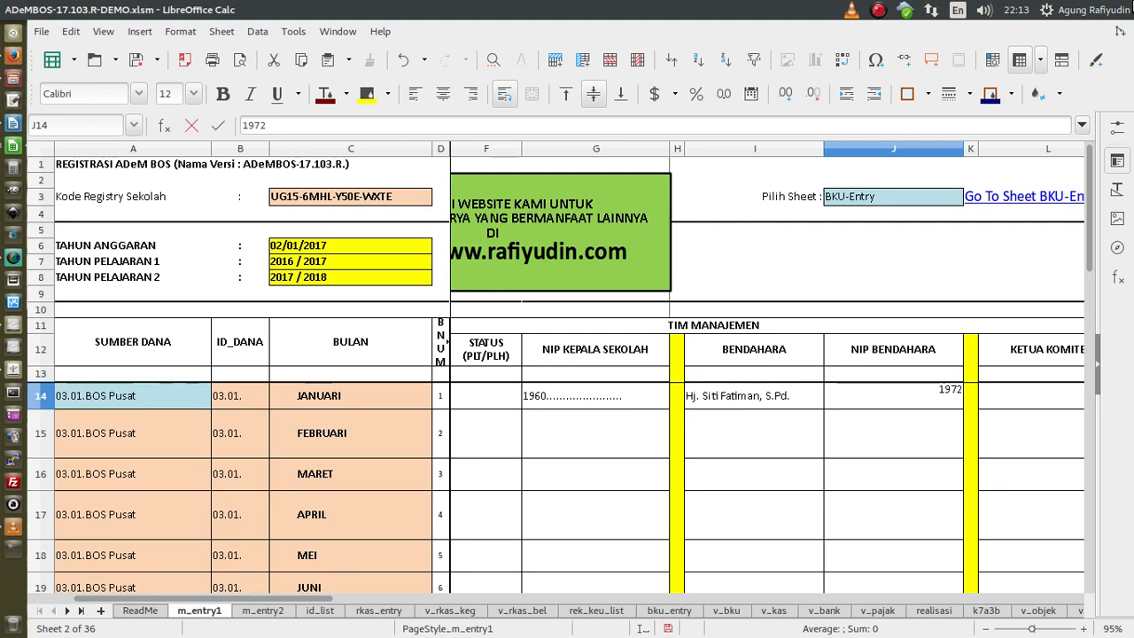
key("BackSpace")
key("BackSpace")
type("65......................................")
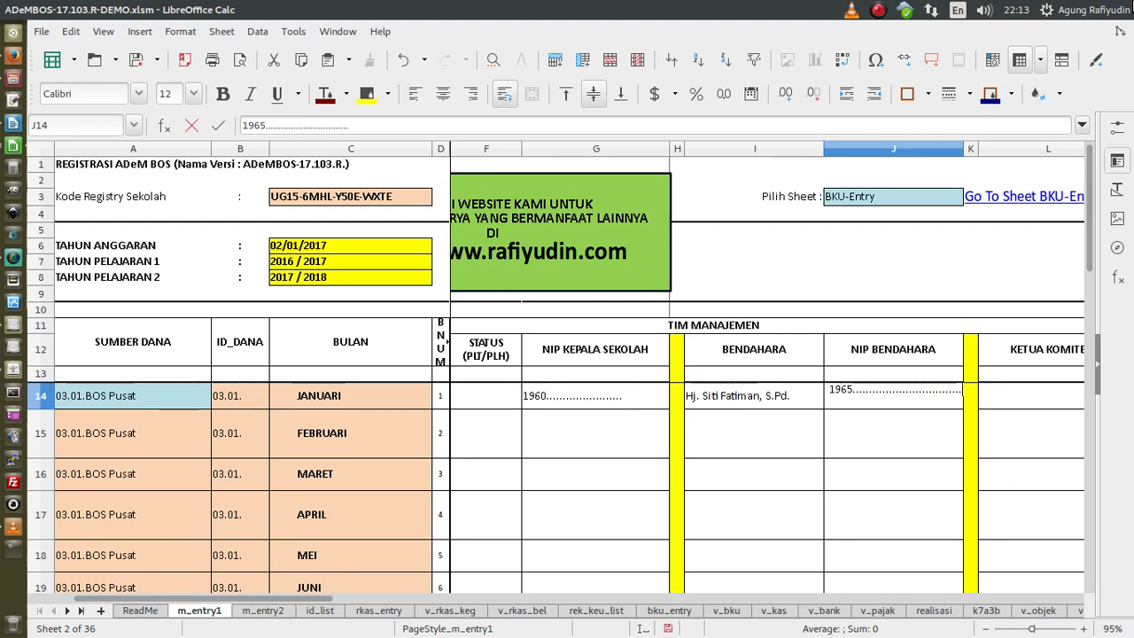
key("Return")
- Enter the school committee chair's name in the KETUA KOMITE cell L14
key("Up")
key("Right")
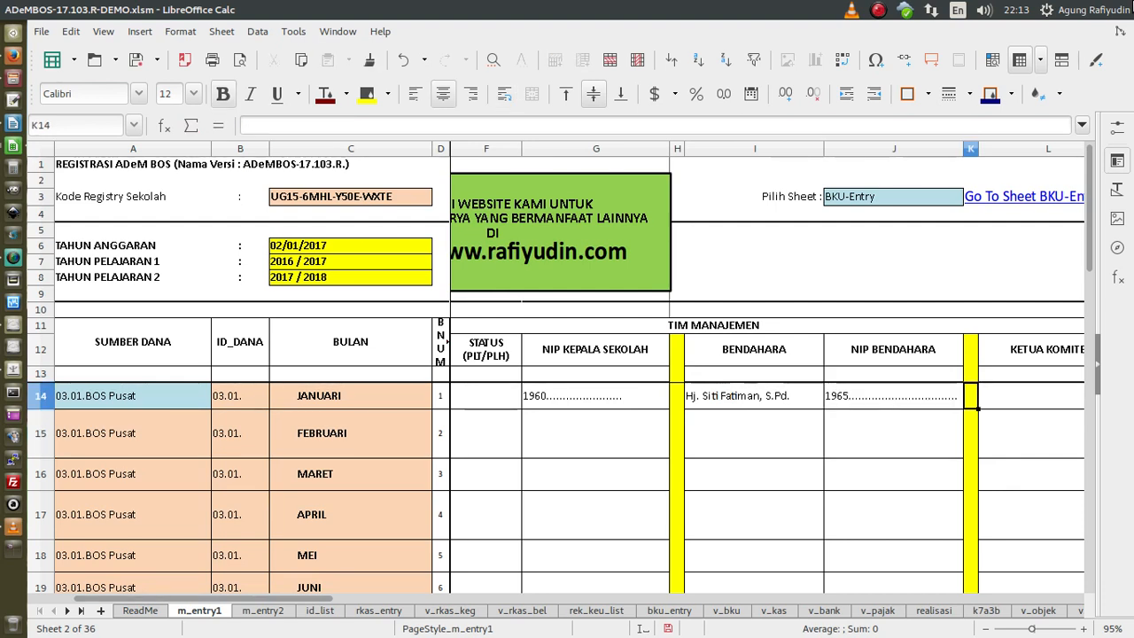
key("Right")
type("H")
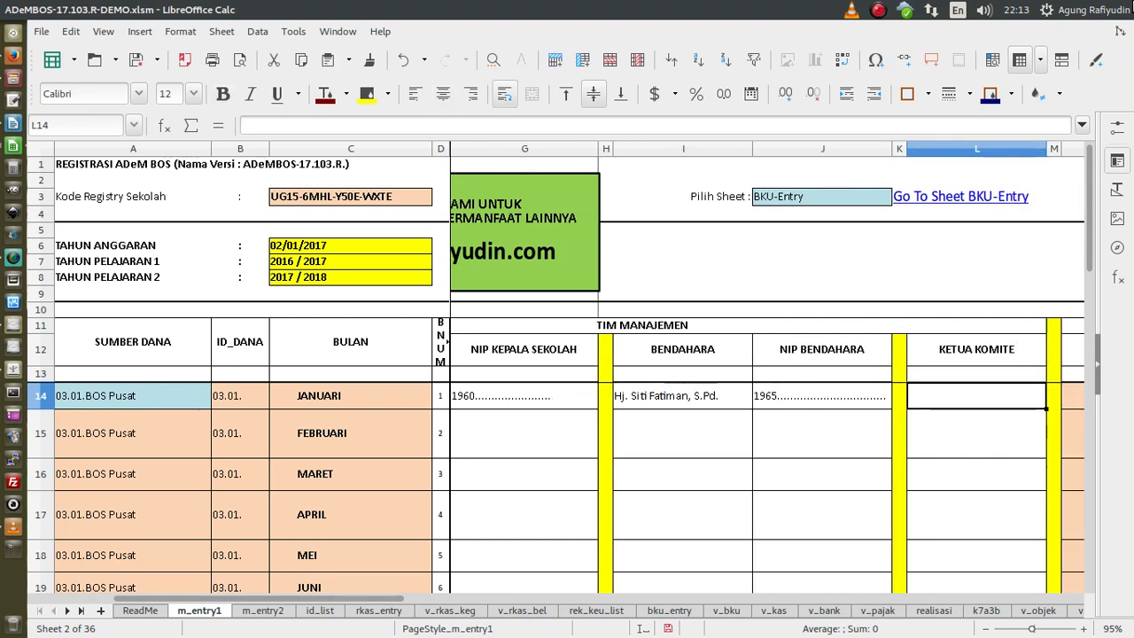
type(". Abdullah")
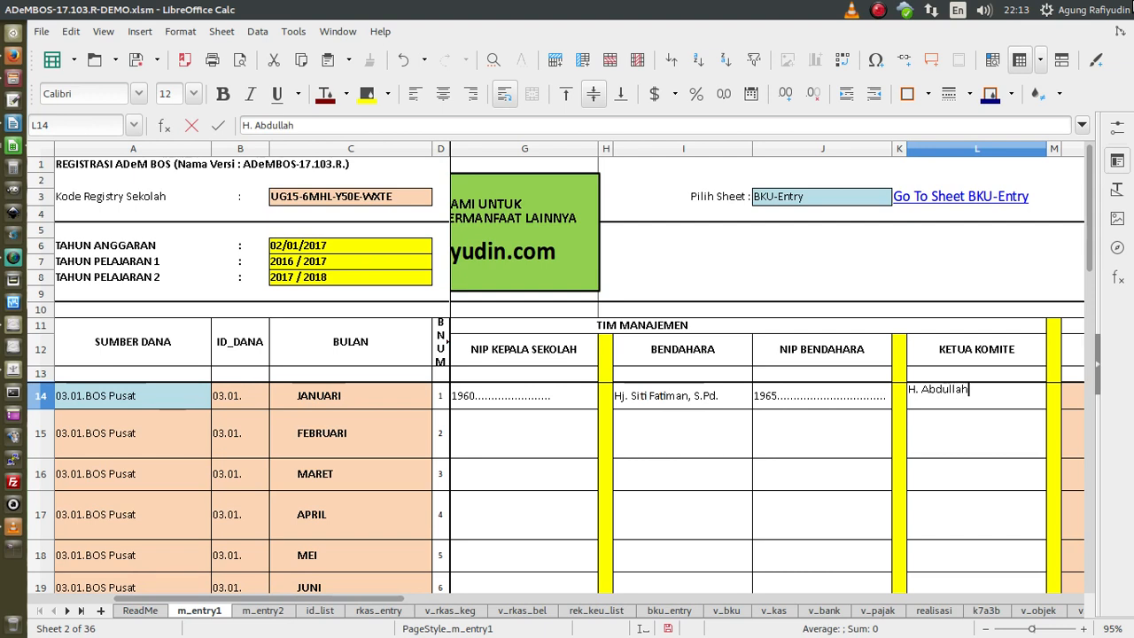
key("Return")
key("Left")
key("Left")
key("Left")
key("Left")
key("Left")
key("Left")
key("Left")
key("Left")
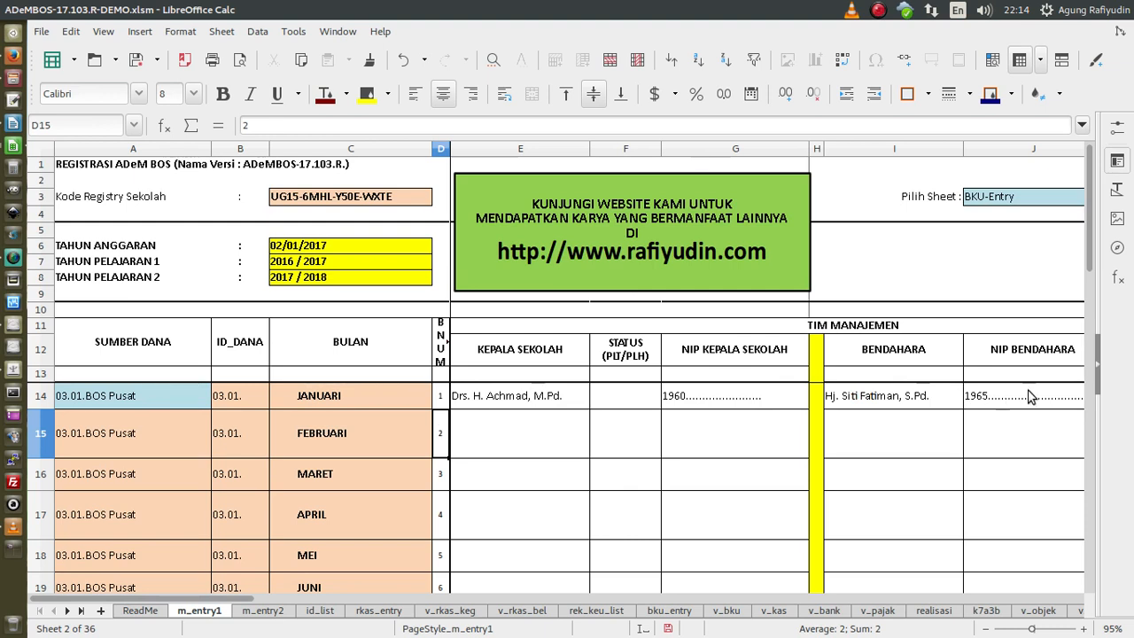
- Fill the headmaster's name and 1960 NIP from row 14 down to the DESEMBER row
left_click_drag(526, 403, 718, 407)
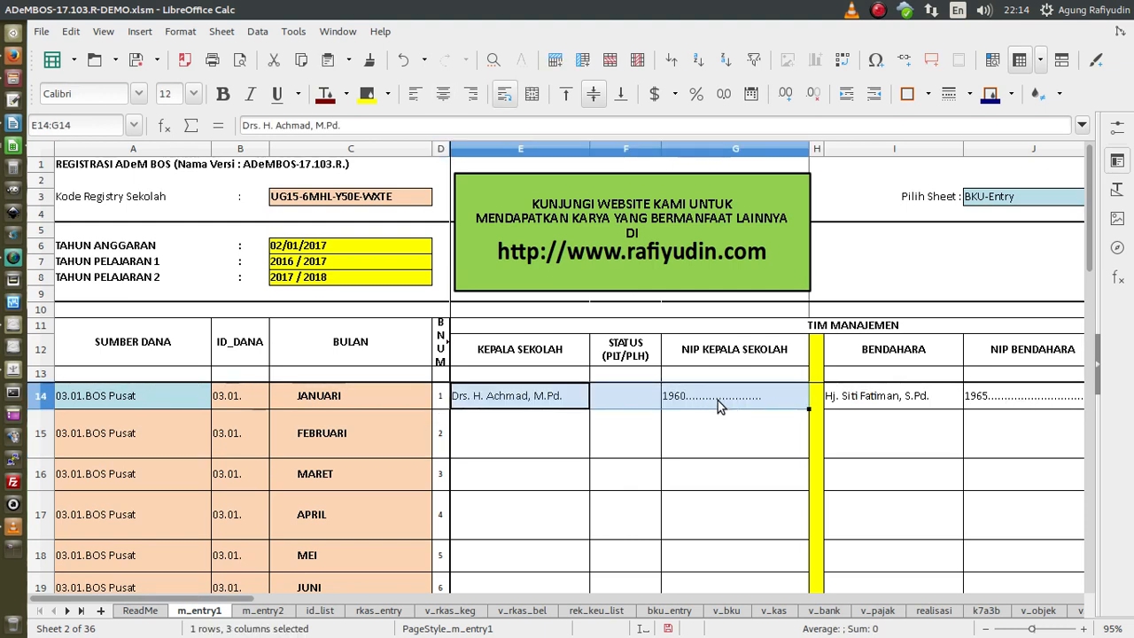
scroll(659, 455, "down", 3)
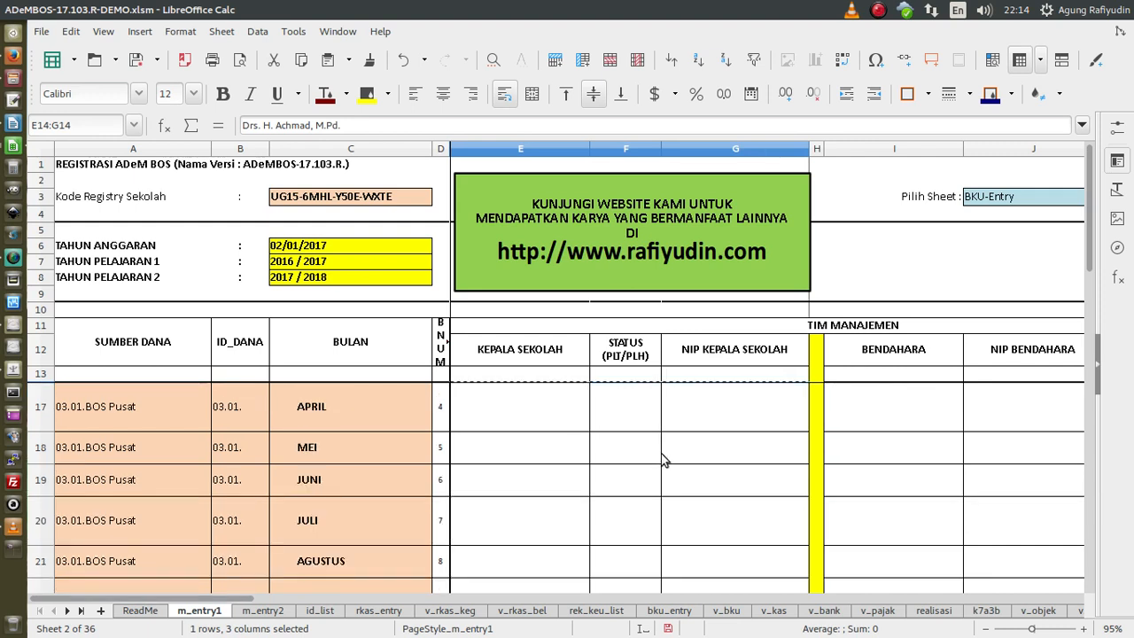
left_click(706, 489, "shift")
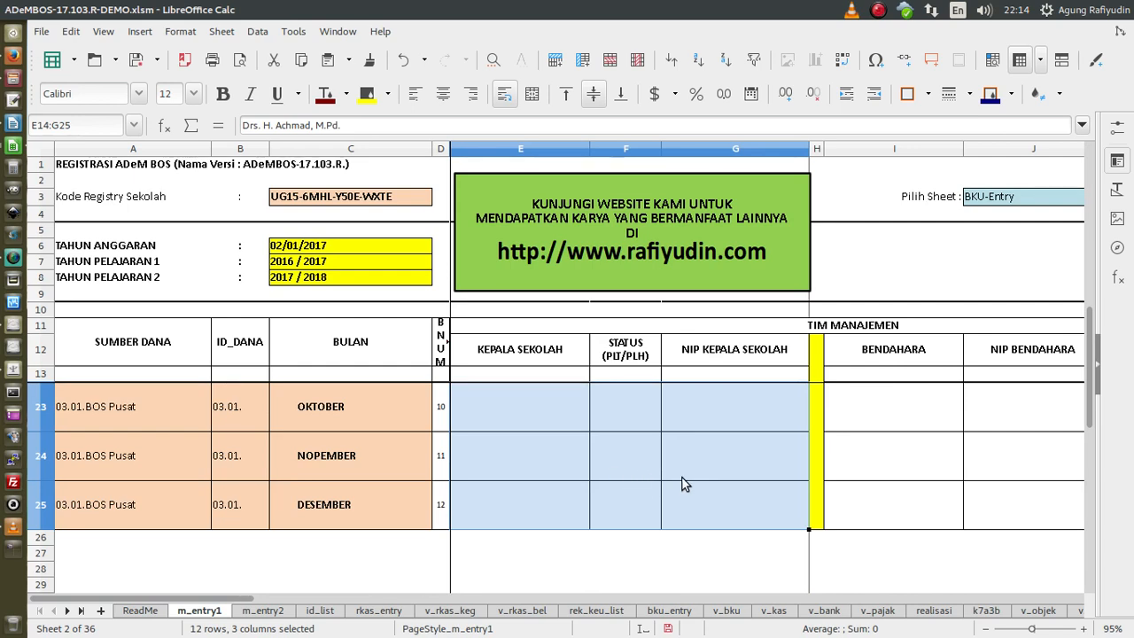
key("ctrl+d")
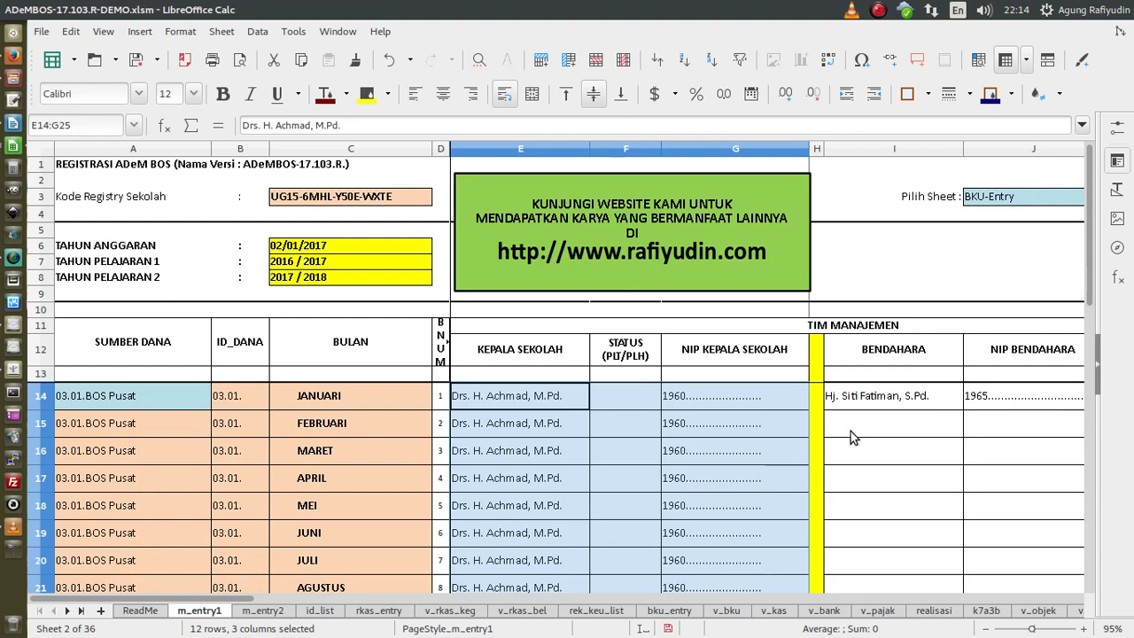
left_click(881, 406)
- Copy the treasurer's name and 1965 NIP into every month row through DESEMBER
key("shift+Right")
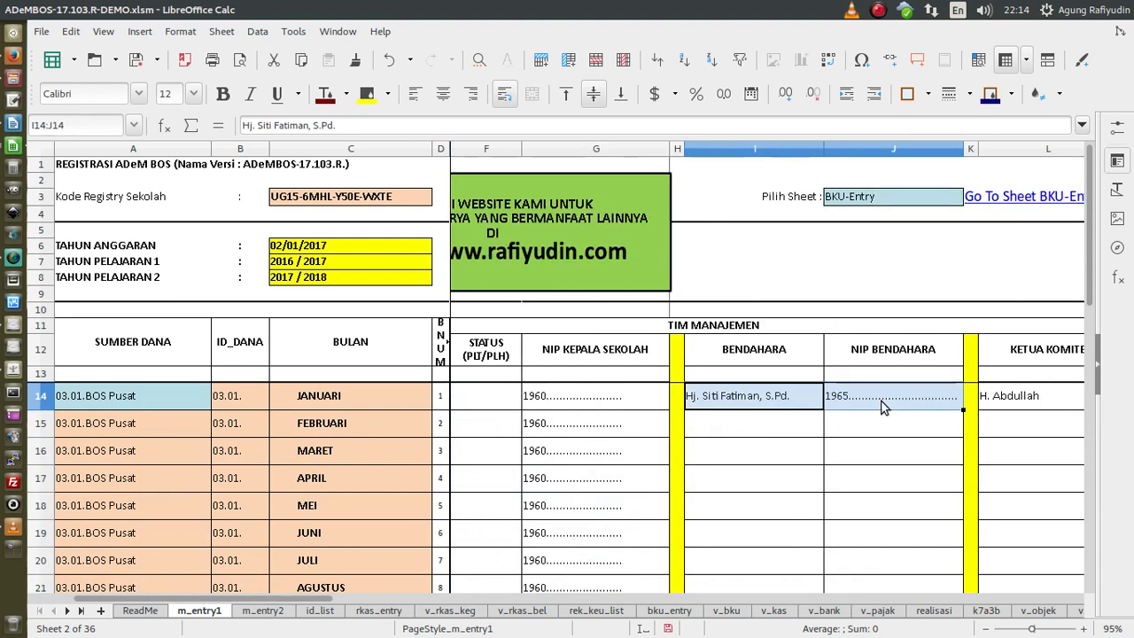
key("ctrl+c")
scroll(898, 446, "down", 2)
scroll(899, 446, "down", 1)
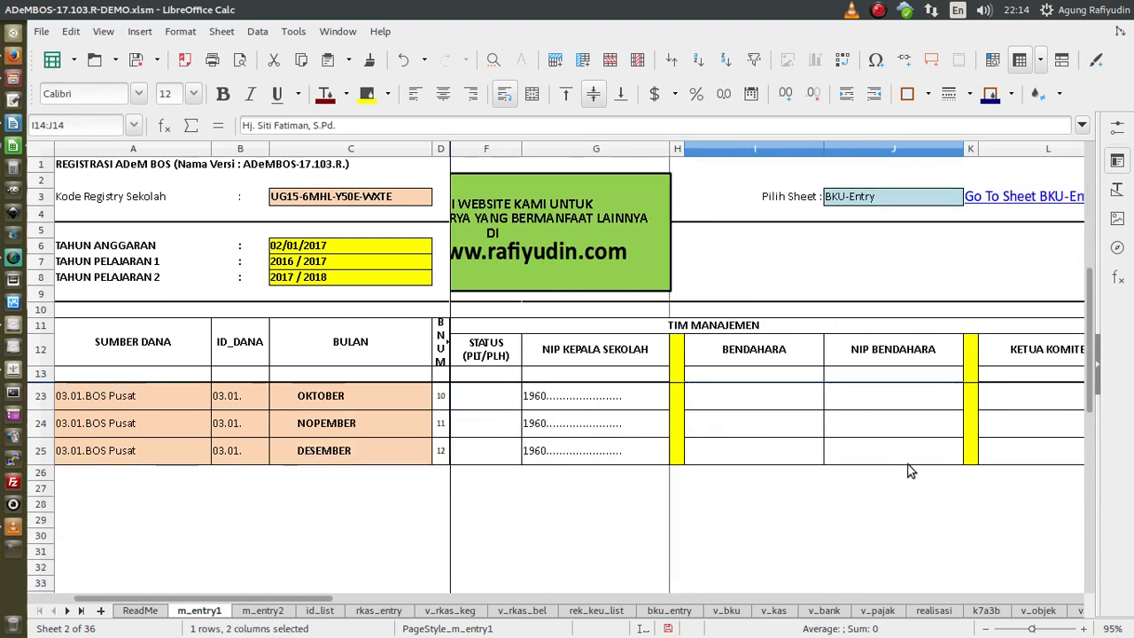
left_click(911, 463, "shift")
key("ctrl+v")
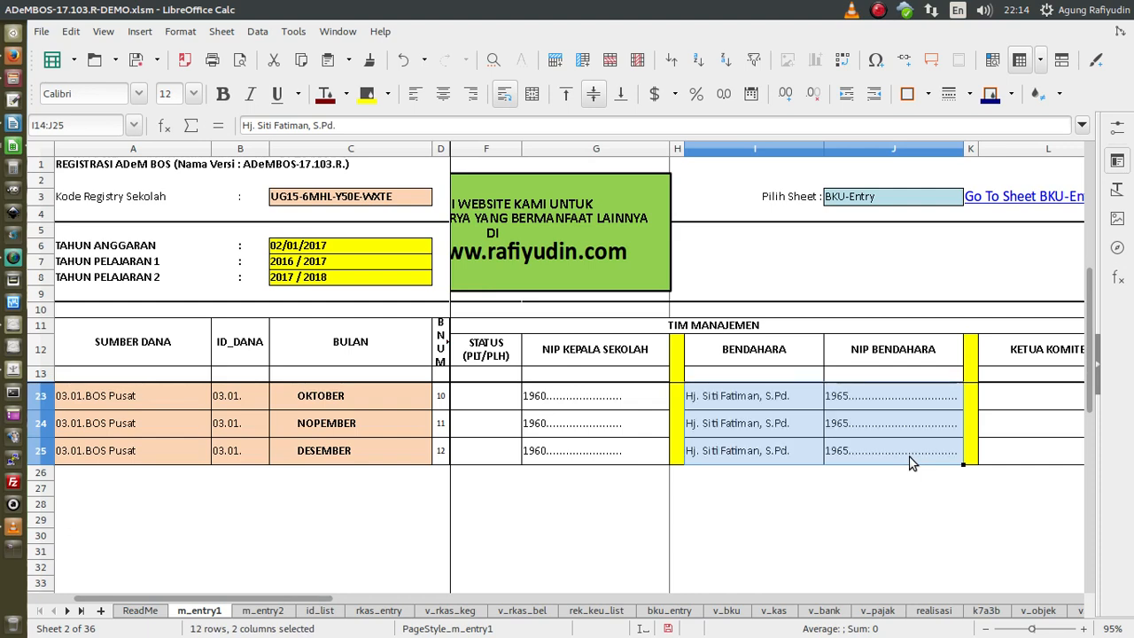
scroll(911, 463, "up", 3)
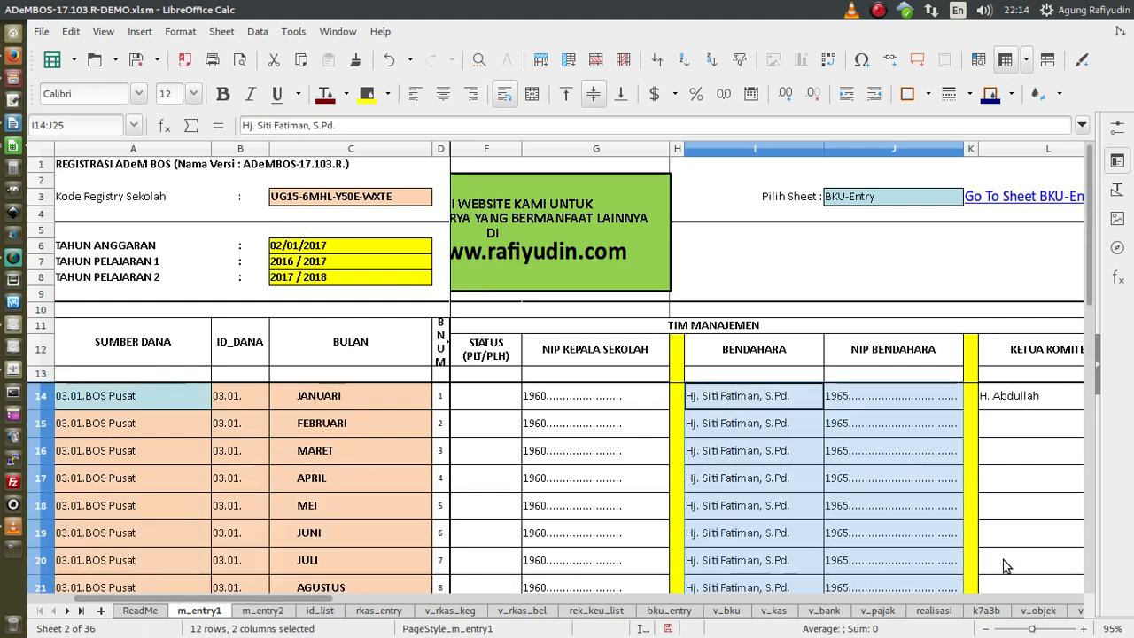
left_click_drag(306, 605, 410, 605)
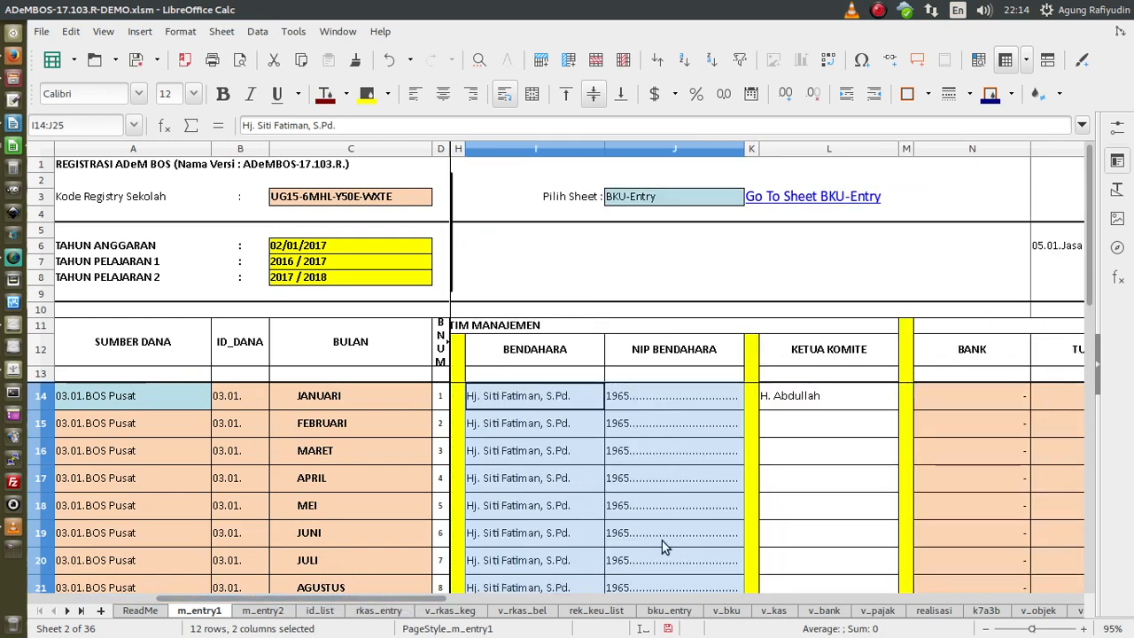
- Fill the committee chair's name down to DESEMBER, then return to cell A1
left_click(809, 396)
scroll(847, 447, "down", 3)
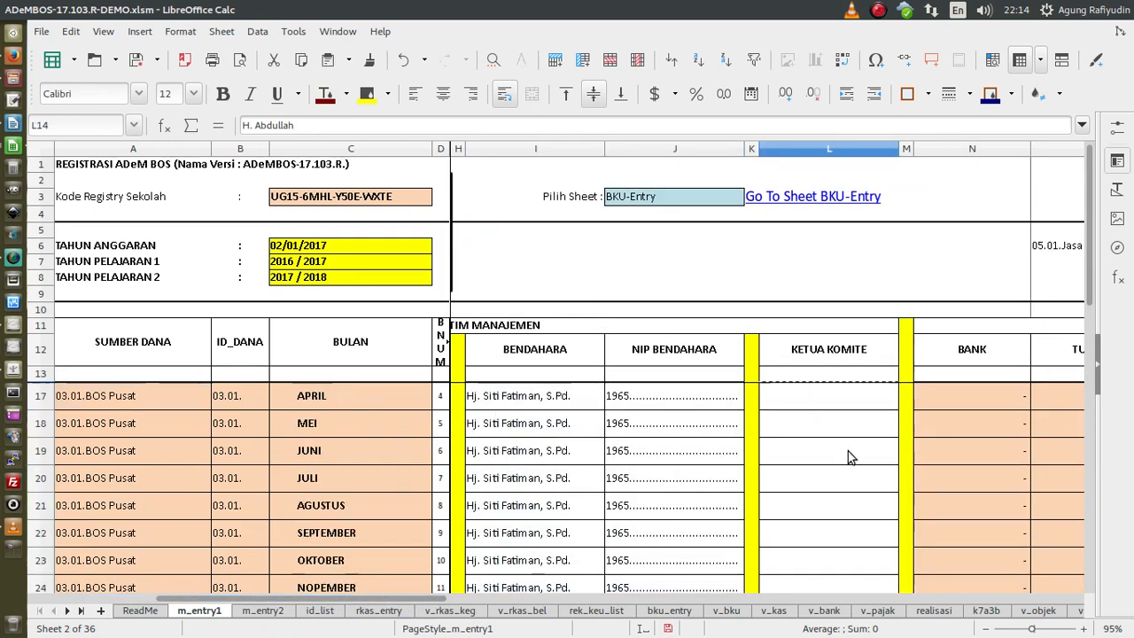
left_click(846, 459, "shift")
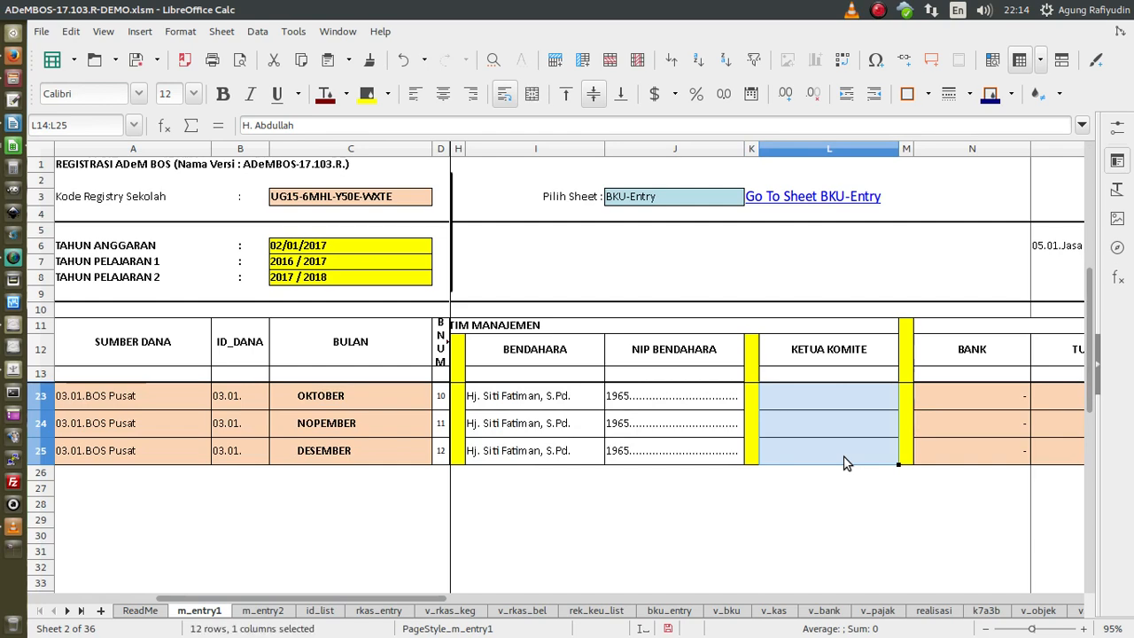
key("ctrl+d")
key("ctrl+Home")
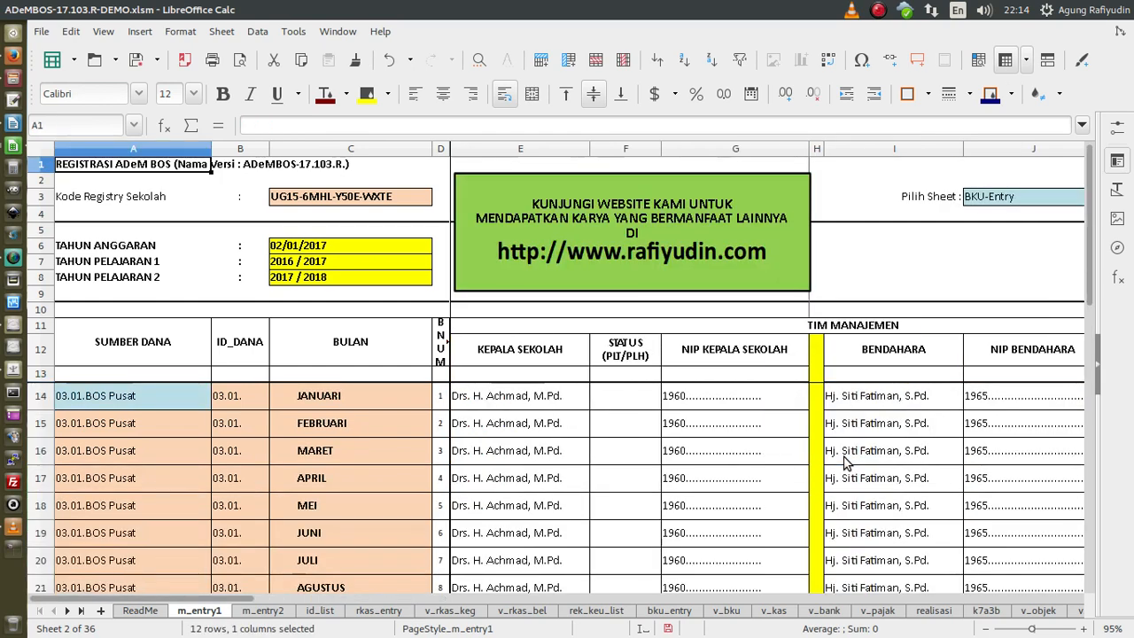
left_click(554, 403)
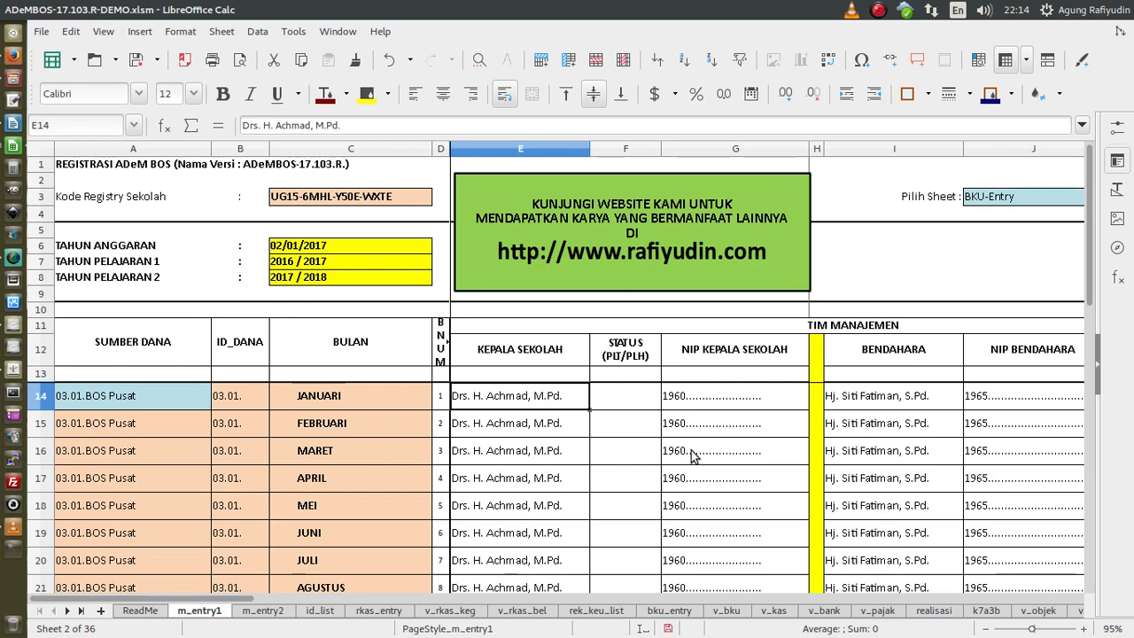
scroll(691, 456, "down", 2)
left_click(749, 533, "shift")
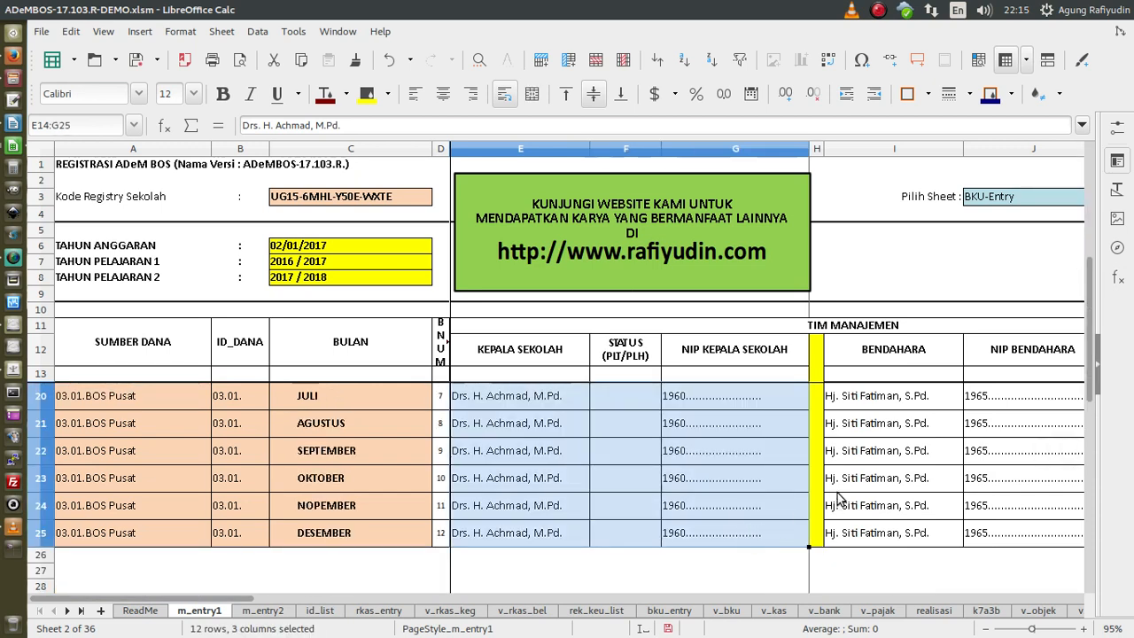
scroll(835, 474, "up", 2)
left_click(859, 400)
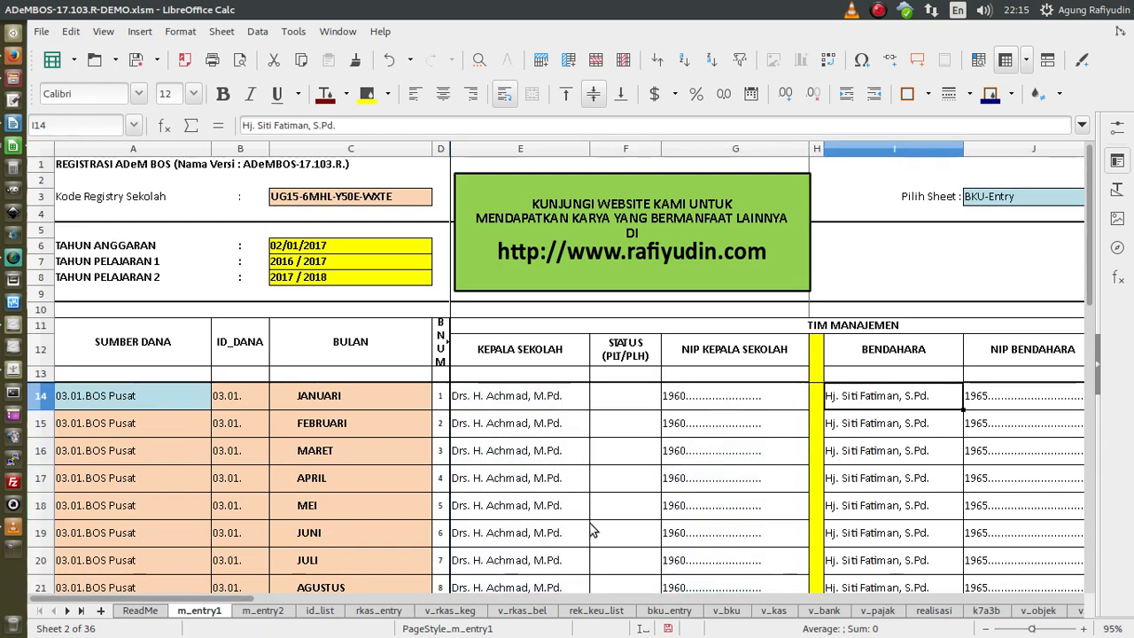
left_click(554, 357)
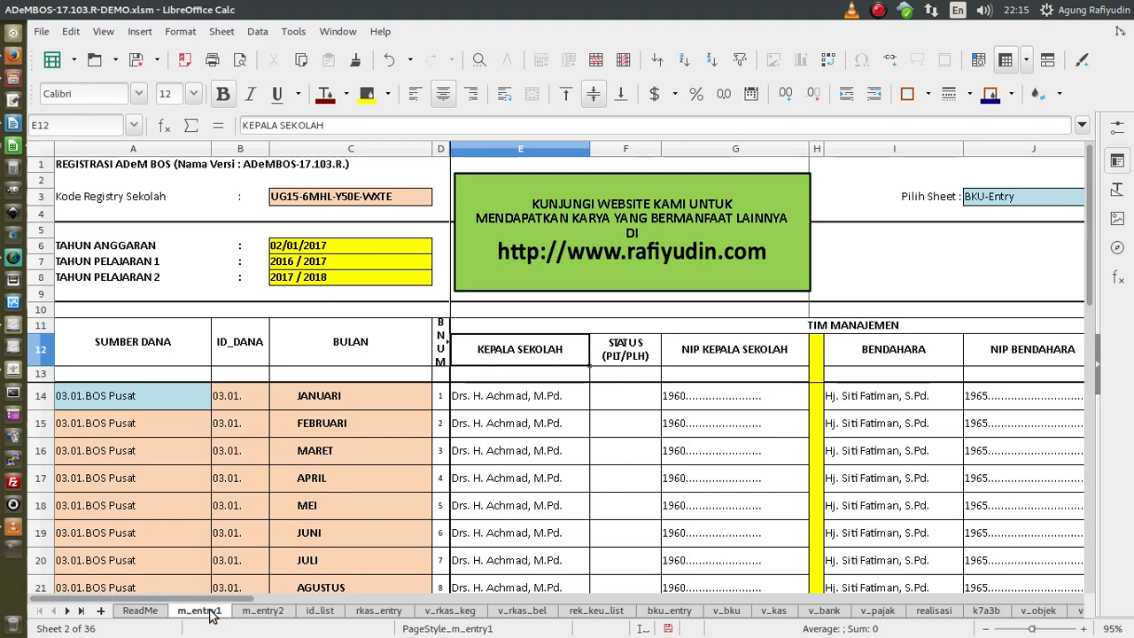
- Switch to the m_entry2 sheet listing BOS Pusat, Jasa Giro and tax rows
left_click(251, 614)
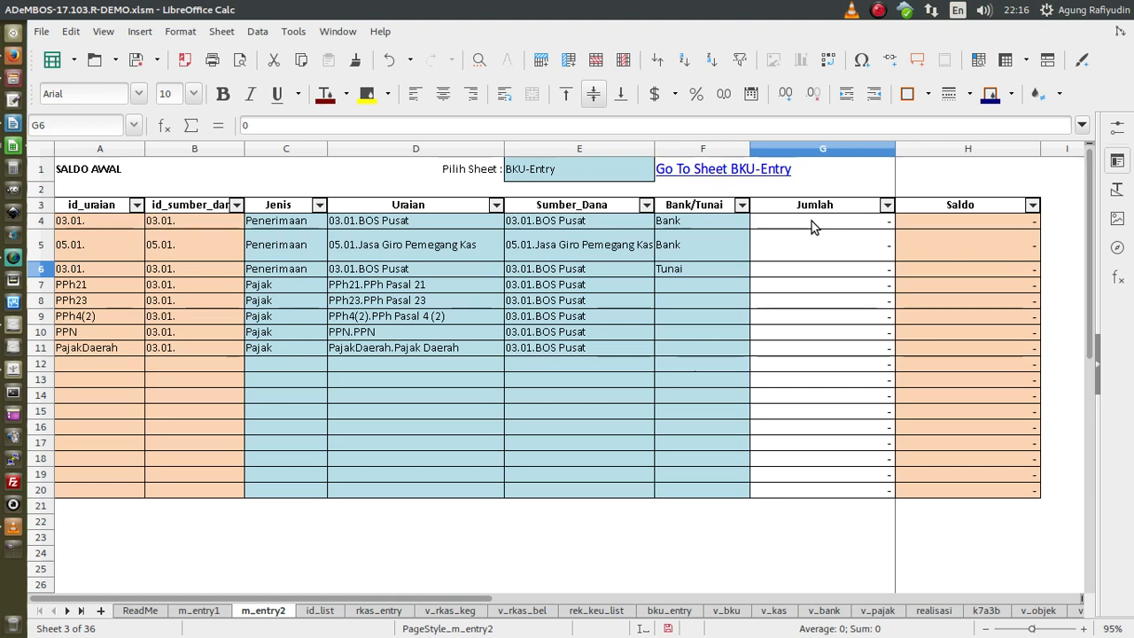
- Enter Jumlah opening balances of 500.000 for BOS Pusat Bank and 215.225 for Jasa Giro
left_click(812, 221)
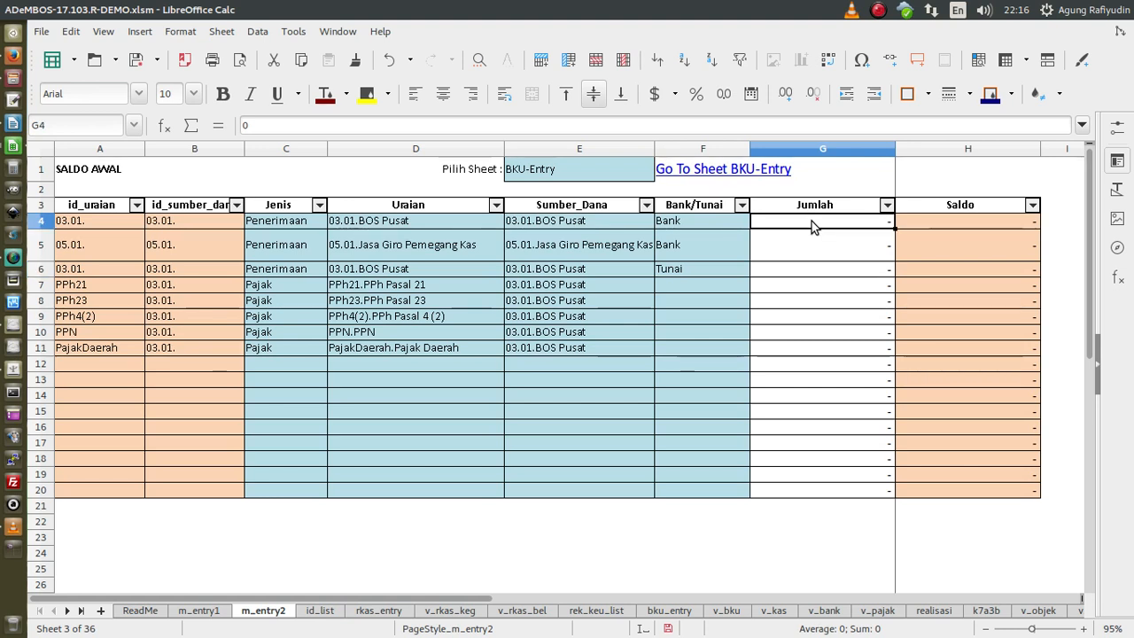
left_click(607, 222)
left_click(691, 223)
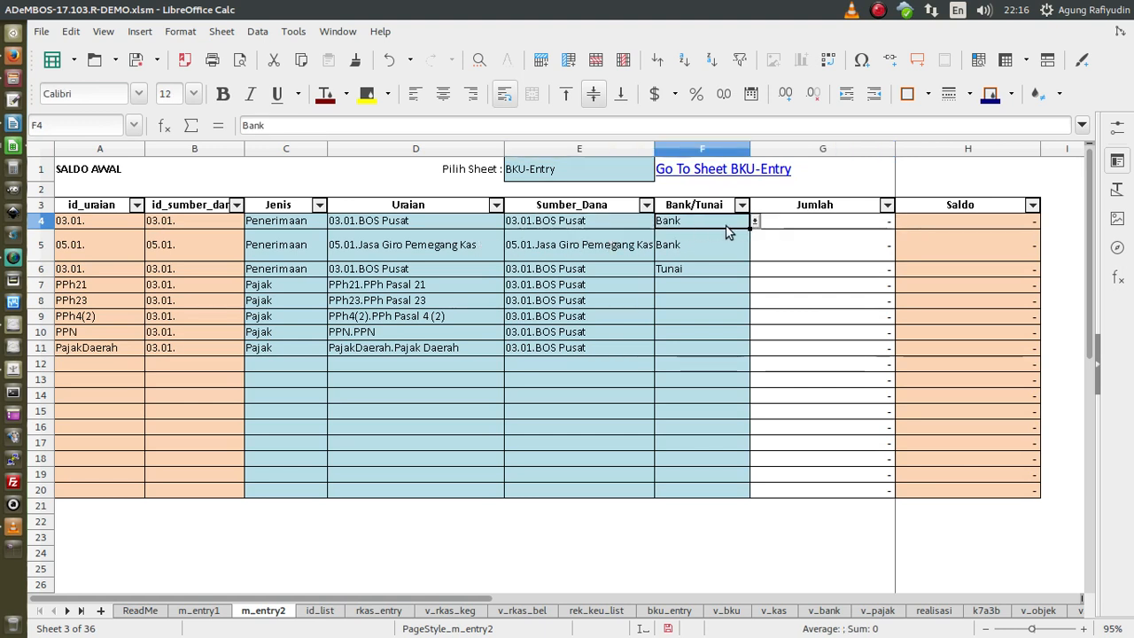
left_click(798, 227)
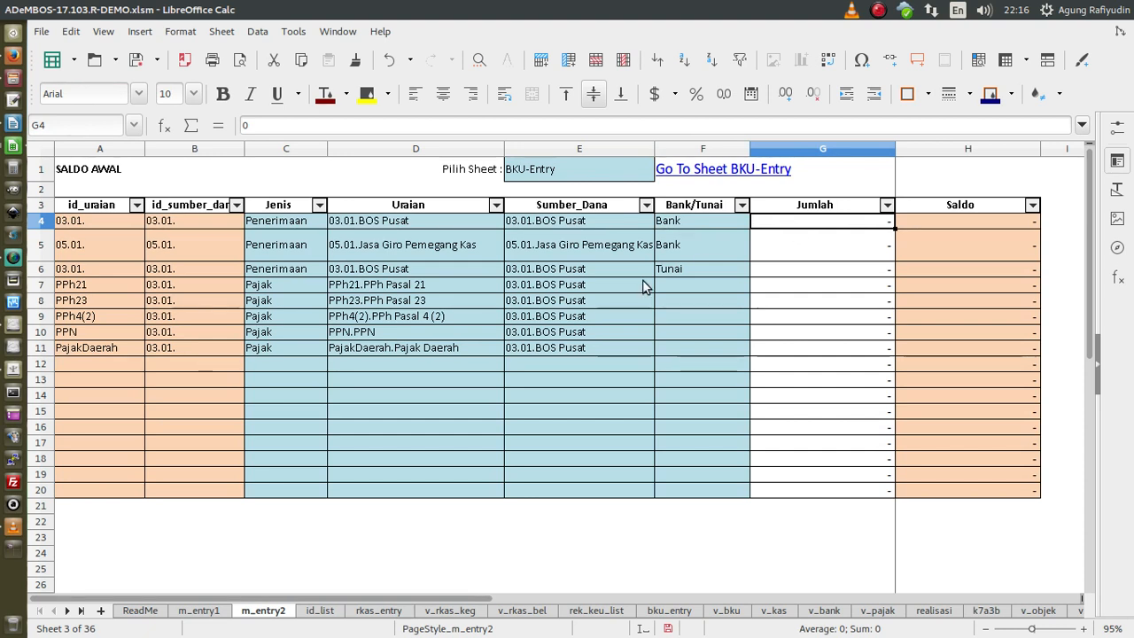
type("500000")
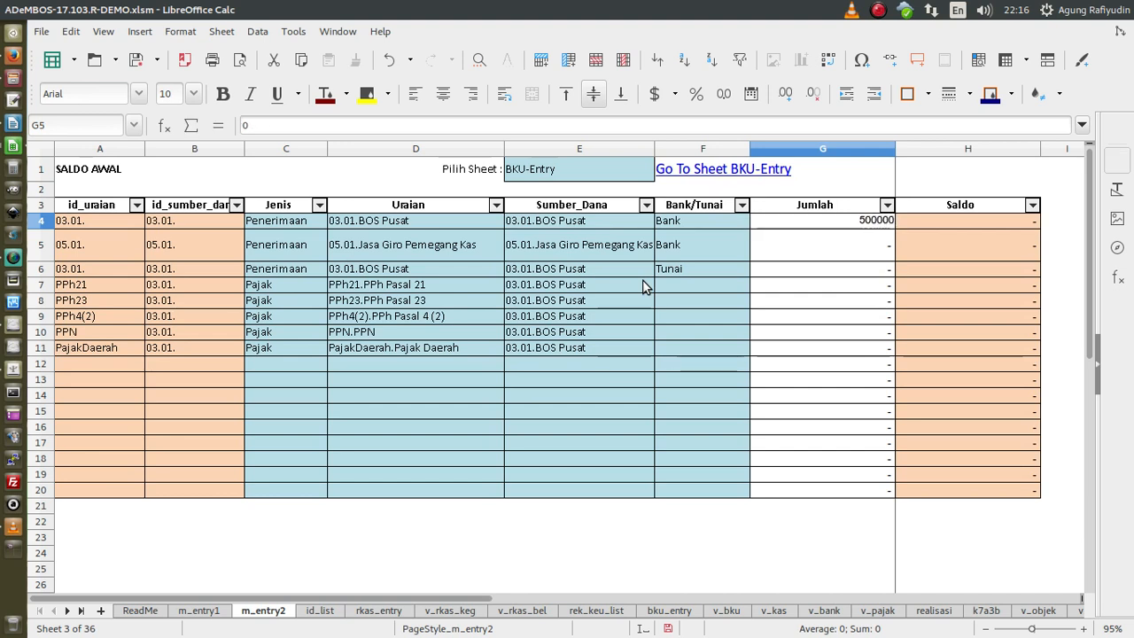
key("Return")
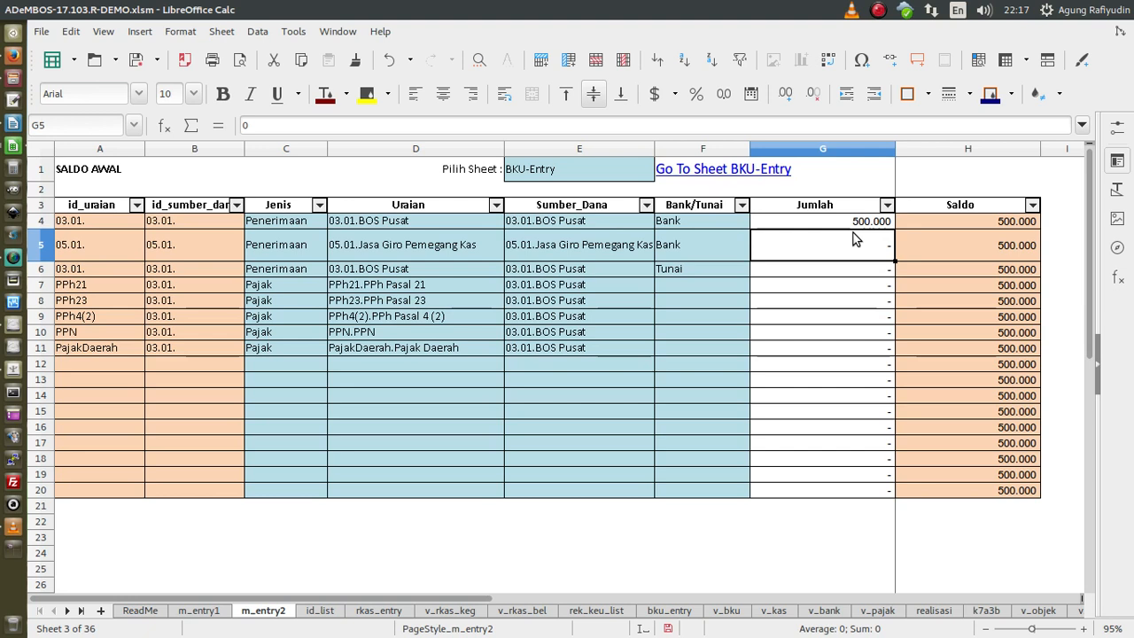
type("21")
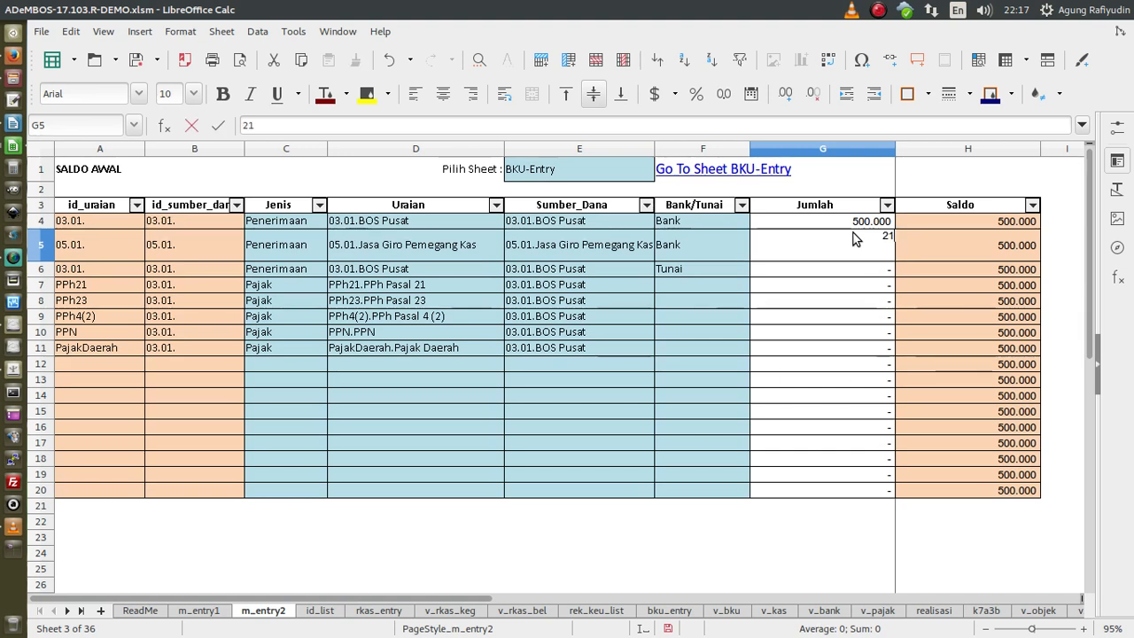
type("5225")
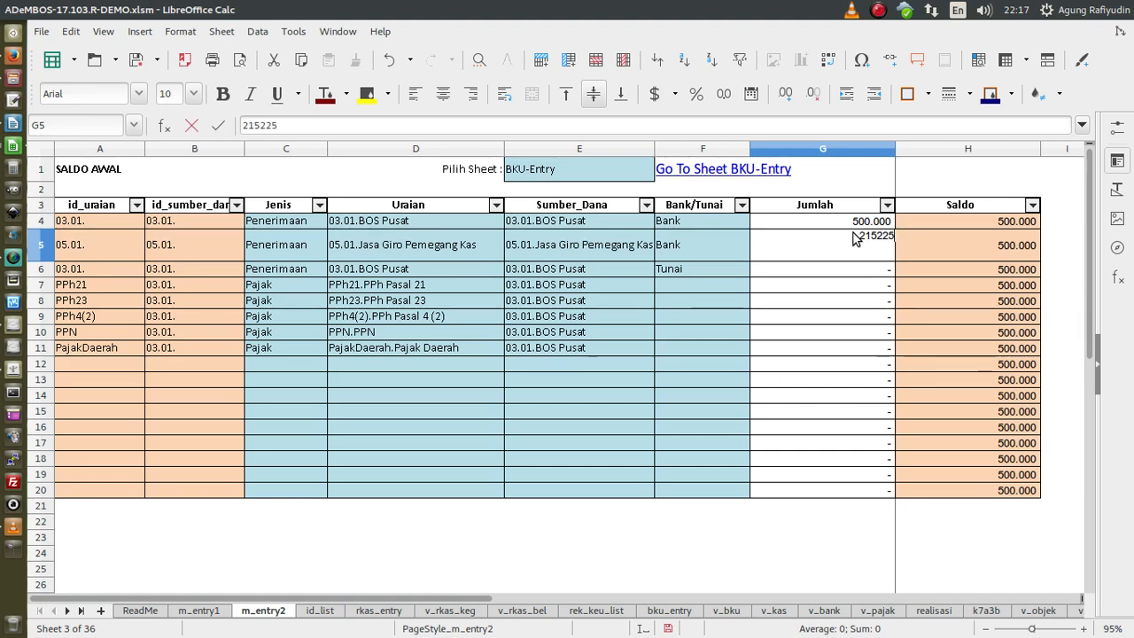
key("Return")
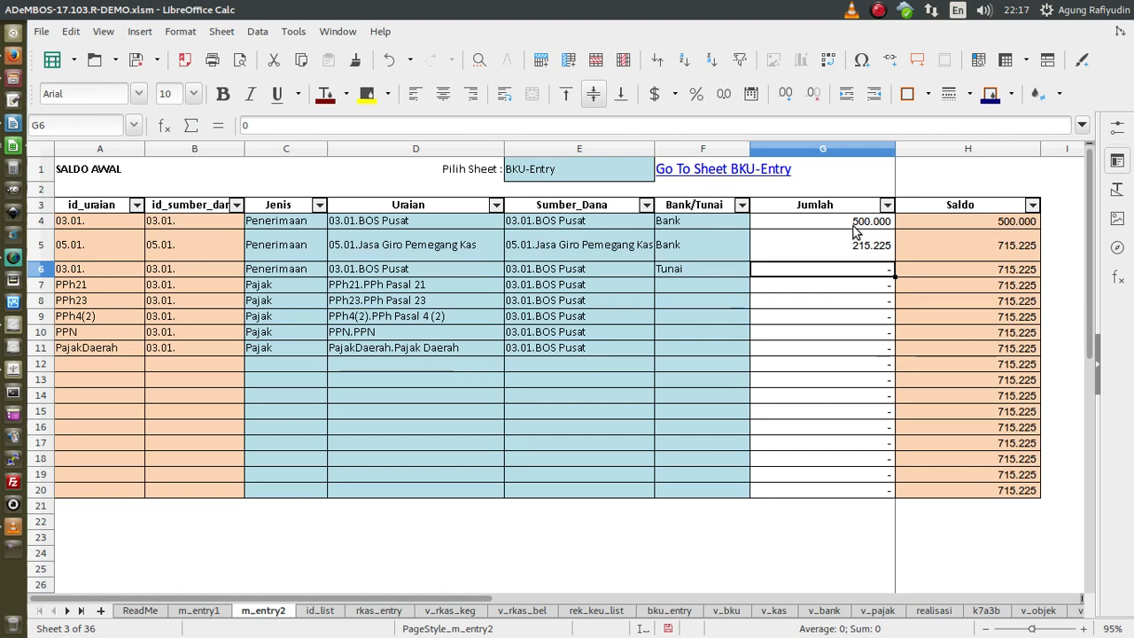
- Check the bank balance totals, then enter 200.000 as the BOS Pusat cash balance in G6
left_click_drag(856, 228, 861, 250)
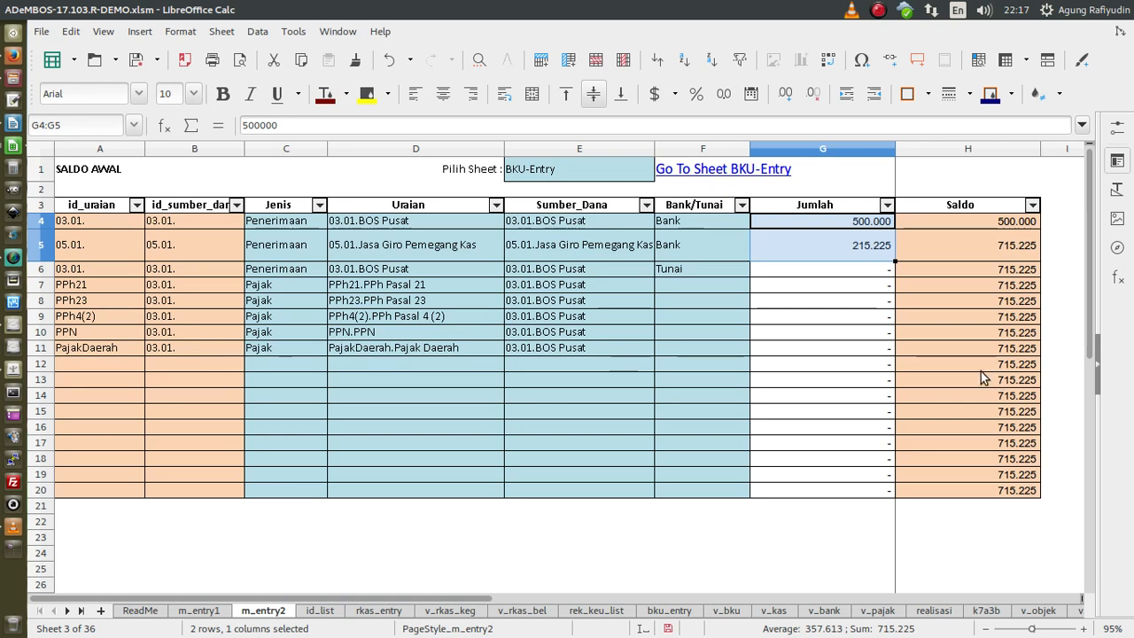
left_click(855, 223)
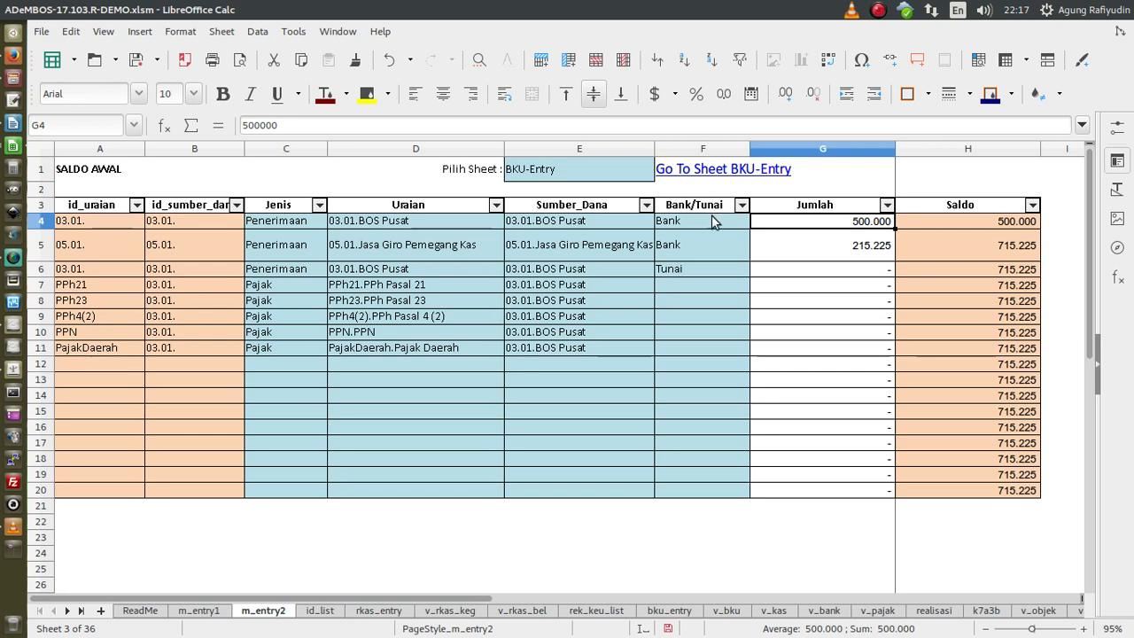
left_click(768, 271)
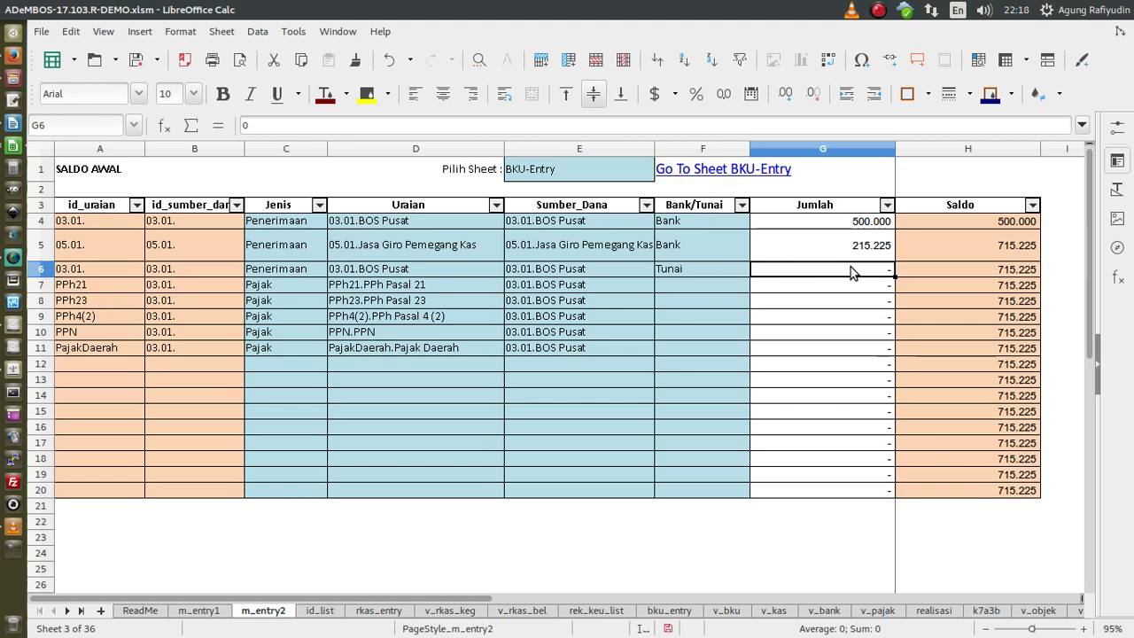
type("200000")
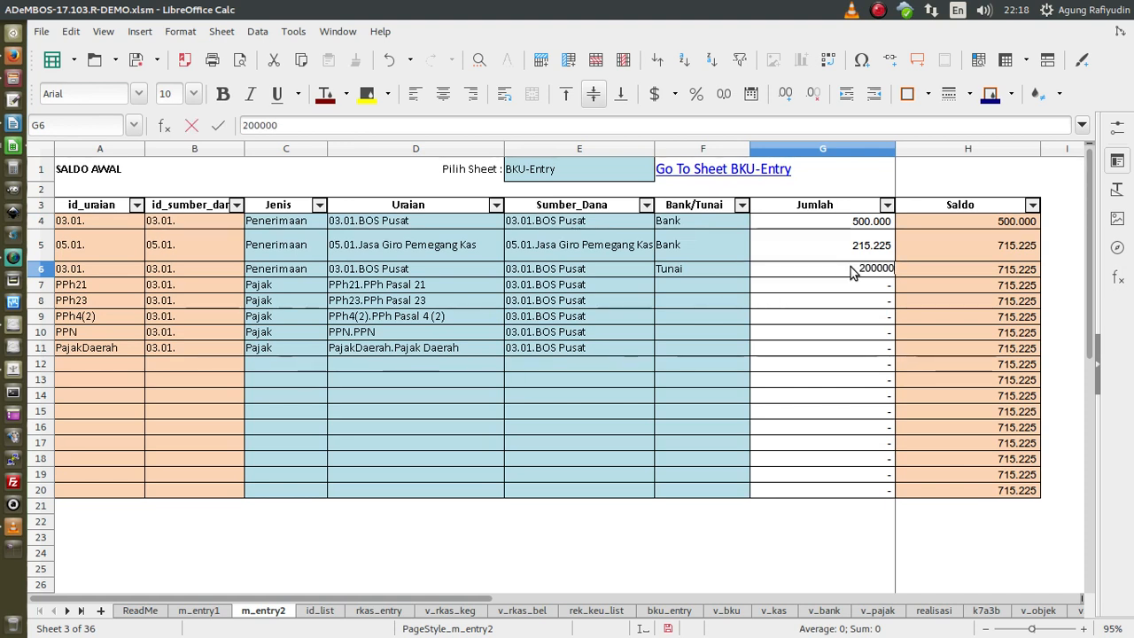
key("Return")
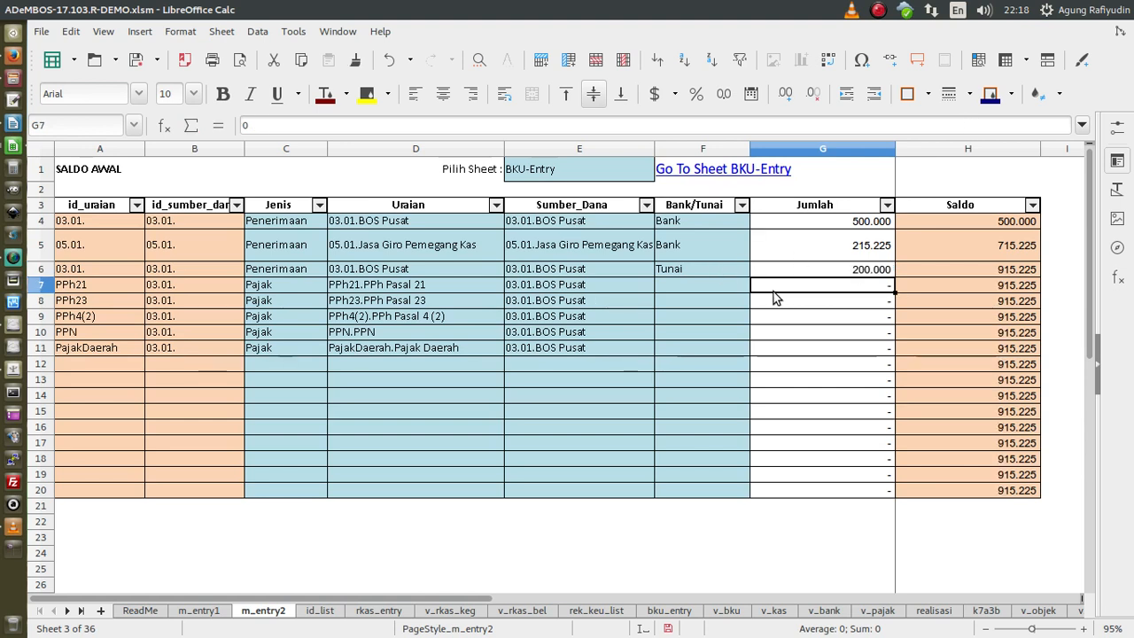
- Step through the zero tax-row amounts, ending on the PPh21 cell
left_click(773, 295)
key("Down")
key("Down")
key("Down")
key("Down")
key("Up")
key("Up")
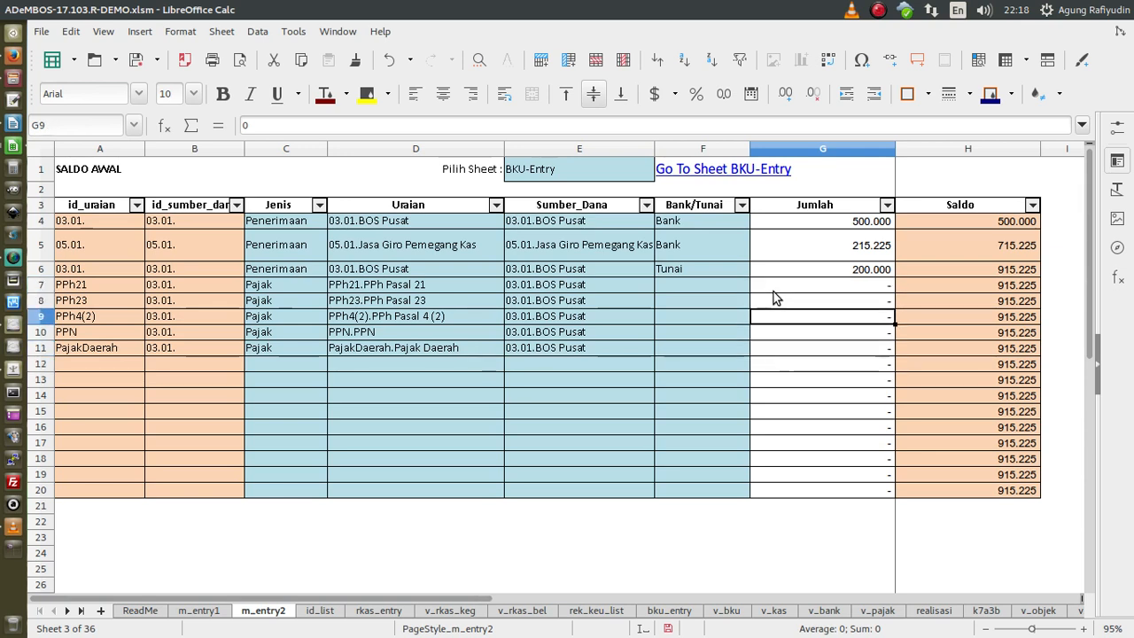
key("Up")
key("Up")
key("Up")
key("Down")
key("Down")
key("Down")
key("Down")
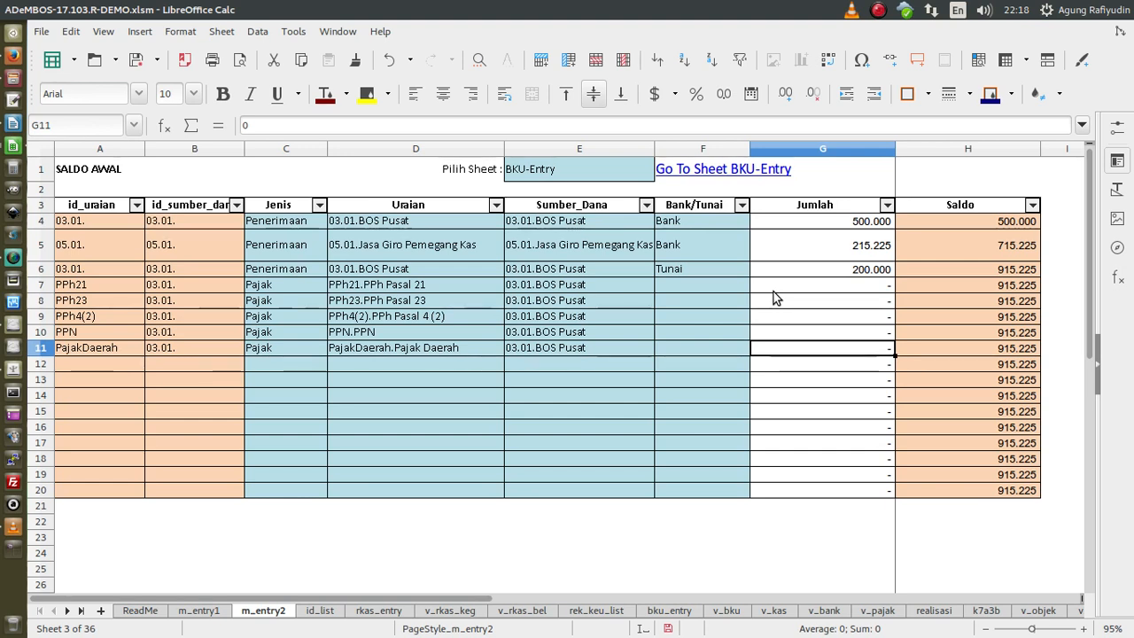
key("Up")
key("Up")
key("Up")
key("Up")
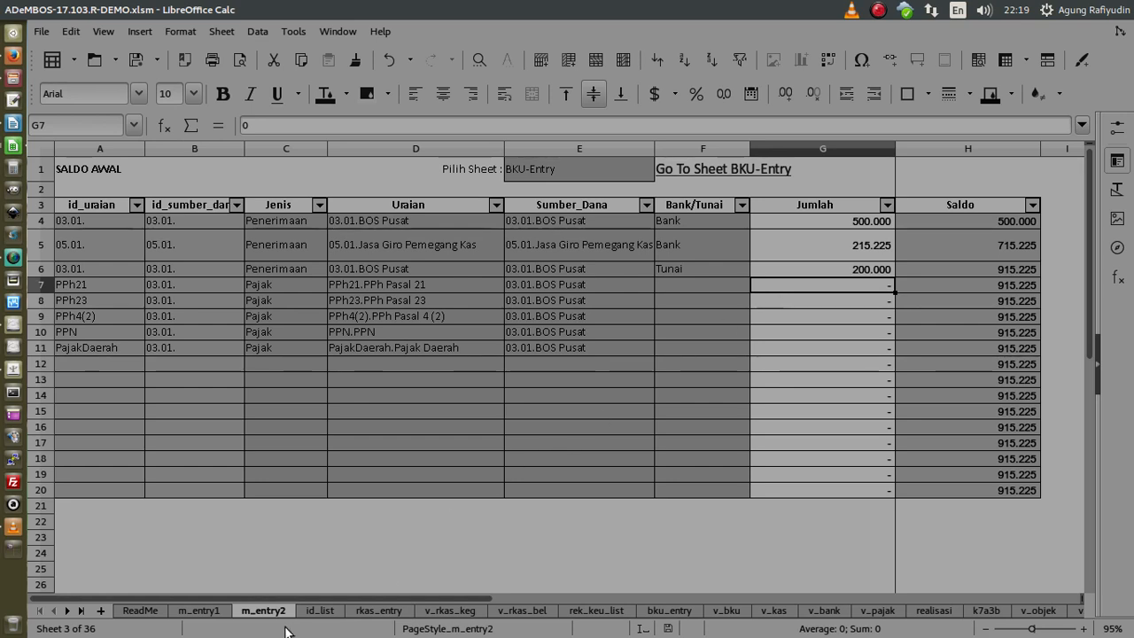
left_click(13, 258)
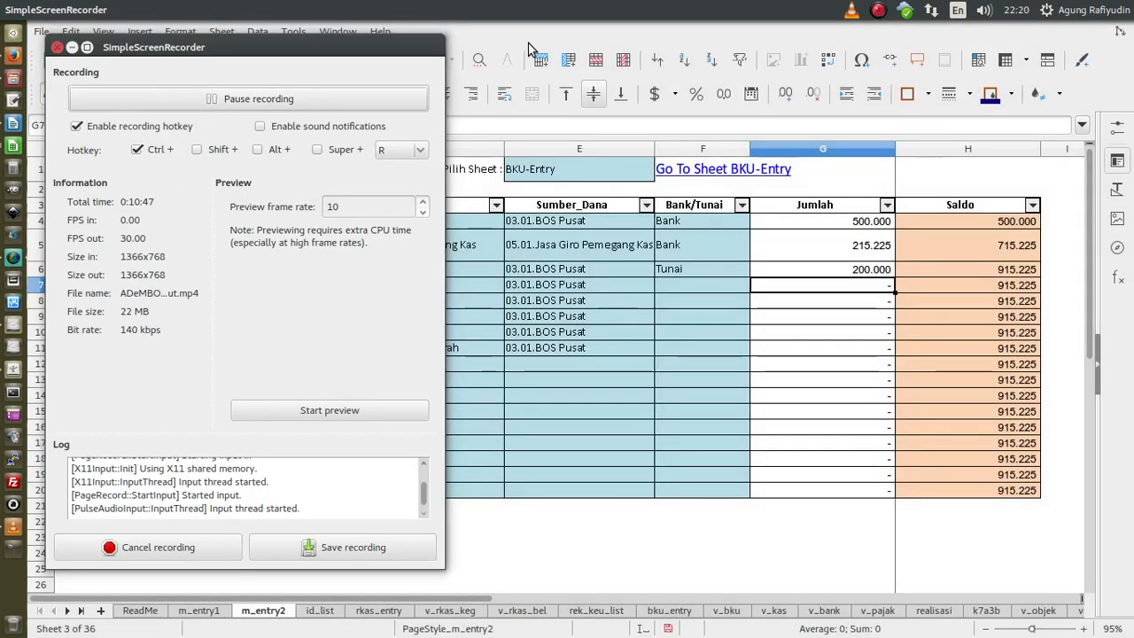
left_click(528, 52)
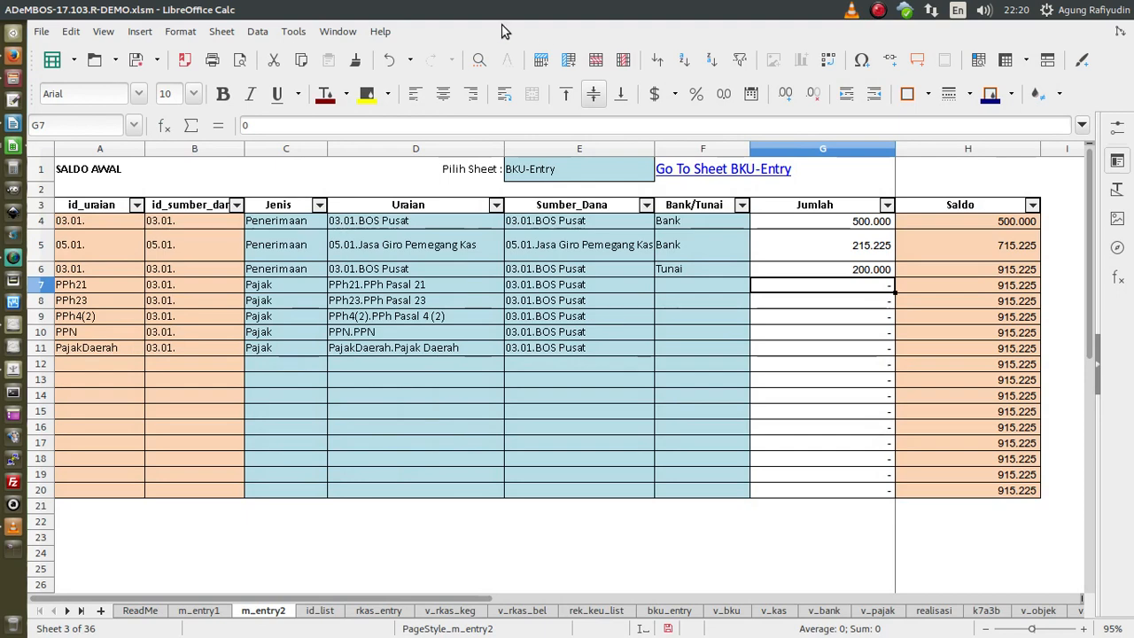
- Save the workbook on the id_list sheet and scroll through its transaction codes, returning to the top
left_click(324, 612)
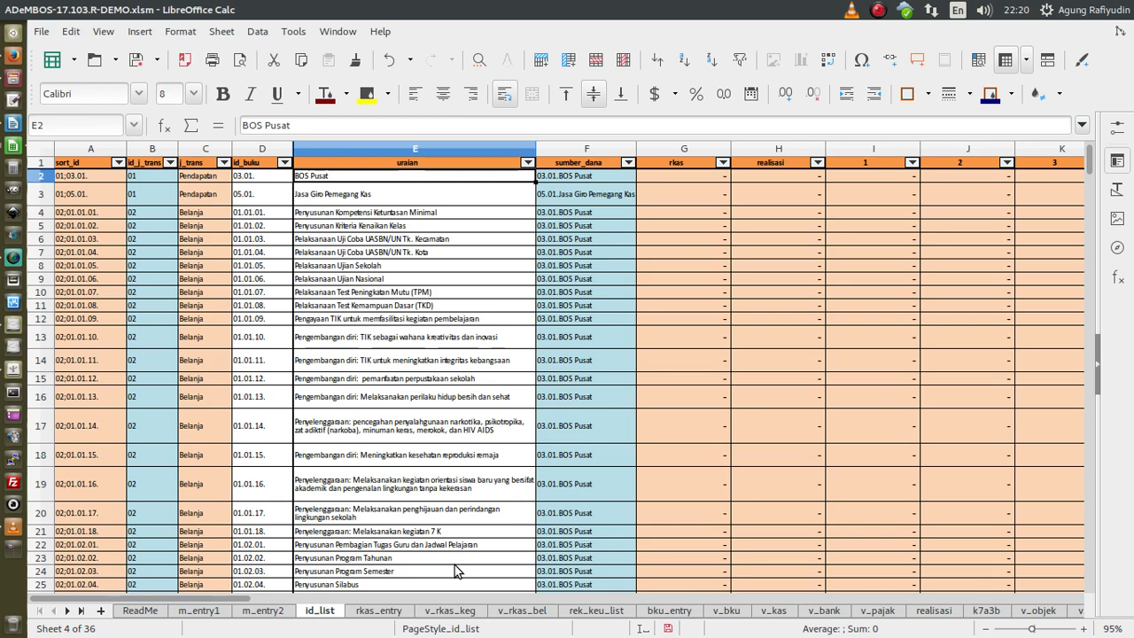
key("ctrl+s")
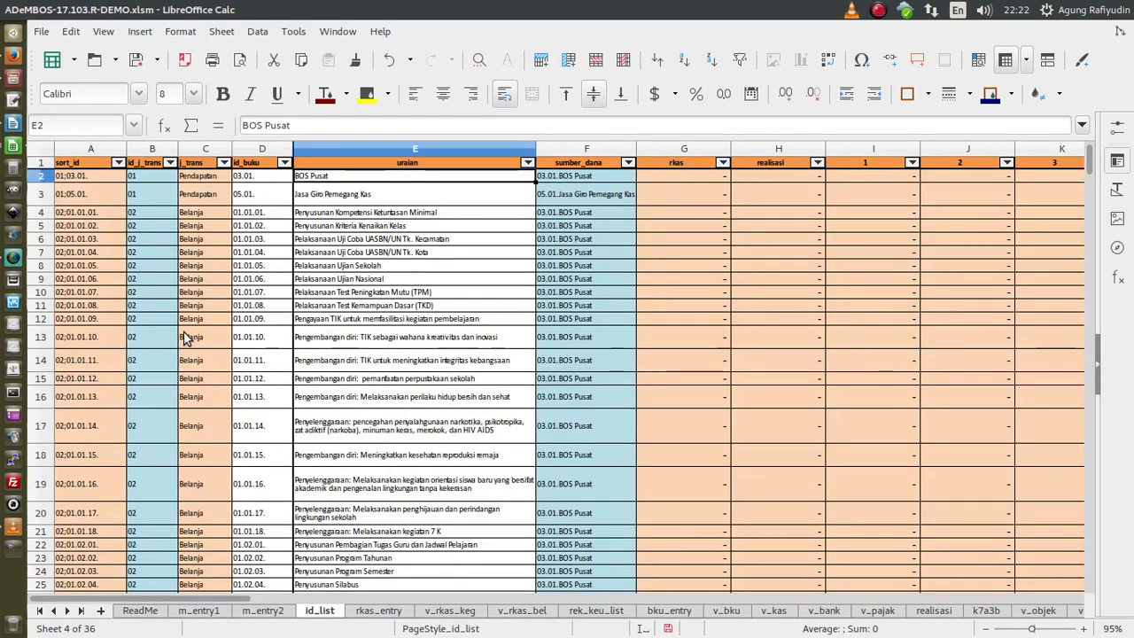
scroll(281, 326, "down", 1)
scroll(281, 325, "down", 6)
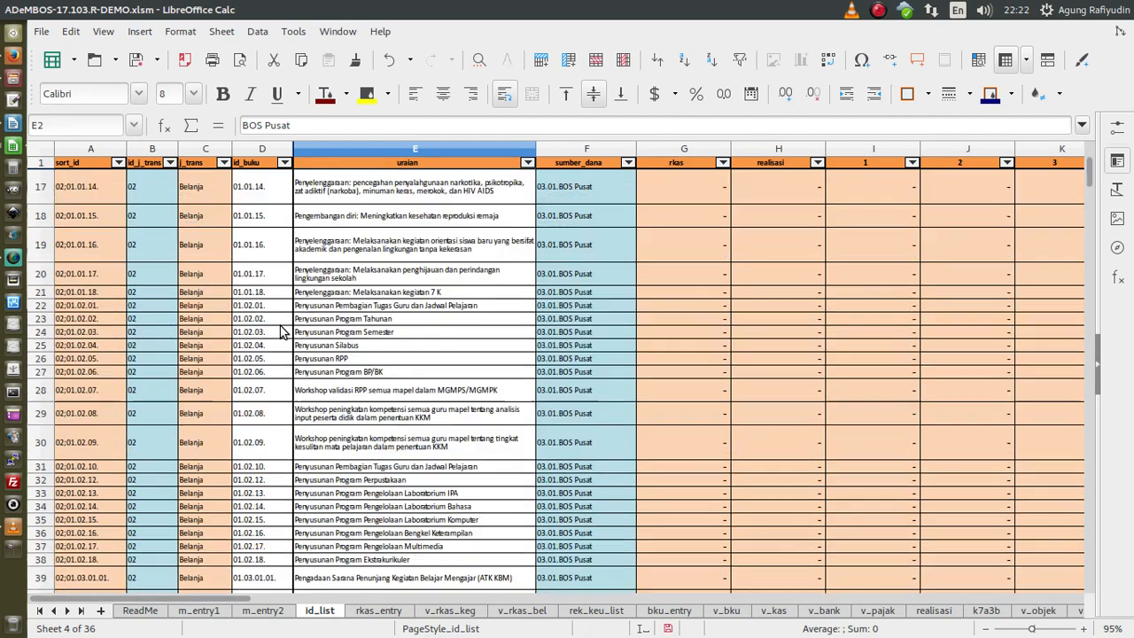
scroll(304, 388, "down", 15)
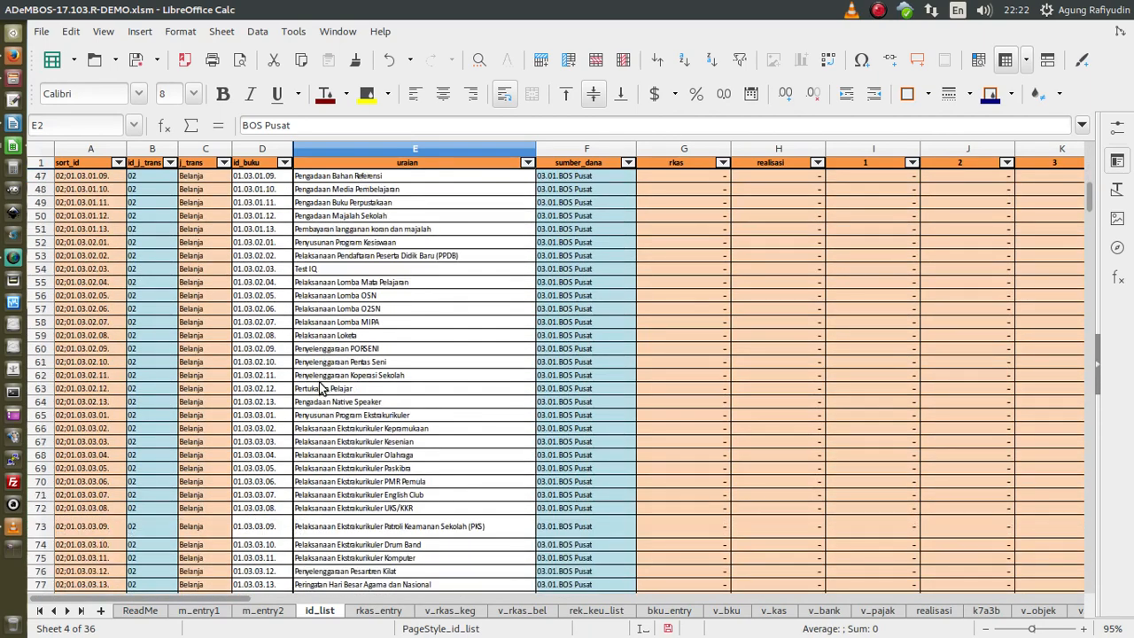
scroll(320, 390, "down", 8)
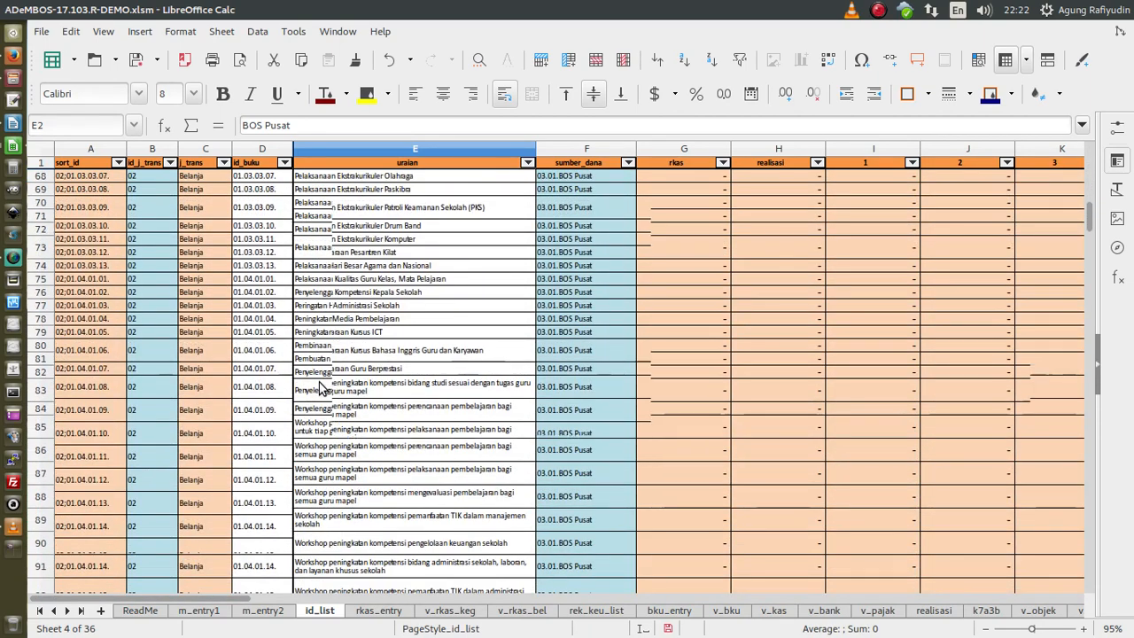
scroll(326, 388, "down", 16)
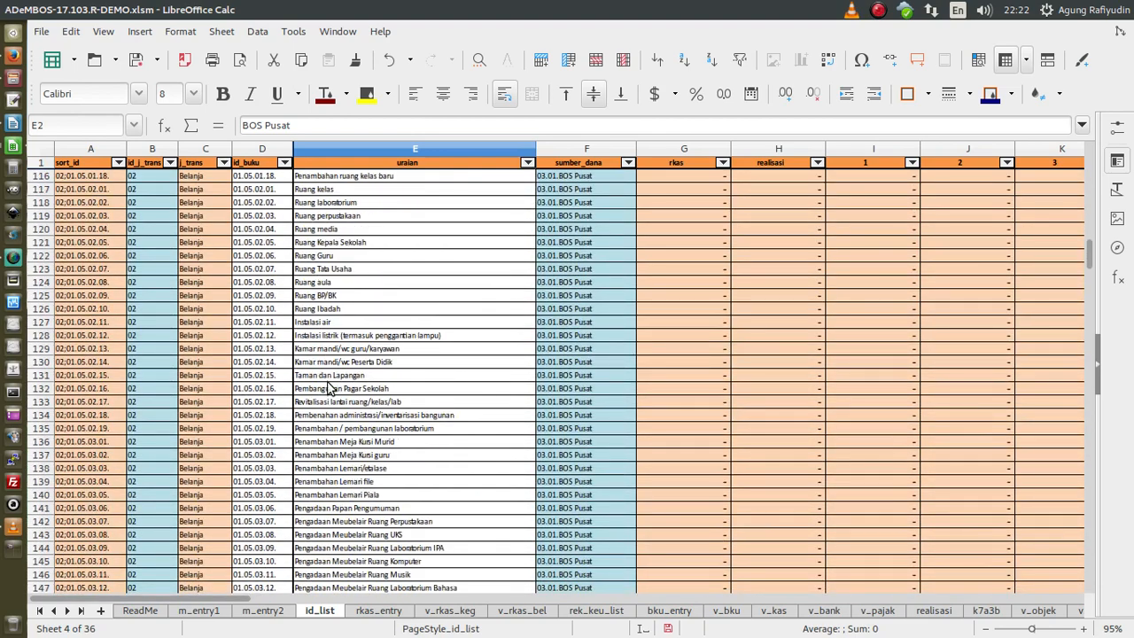
scroll(326, 388, "down", 9)
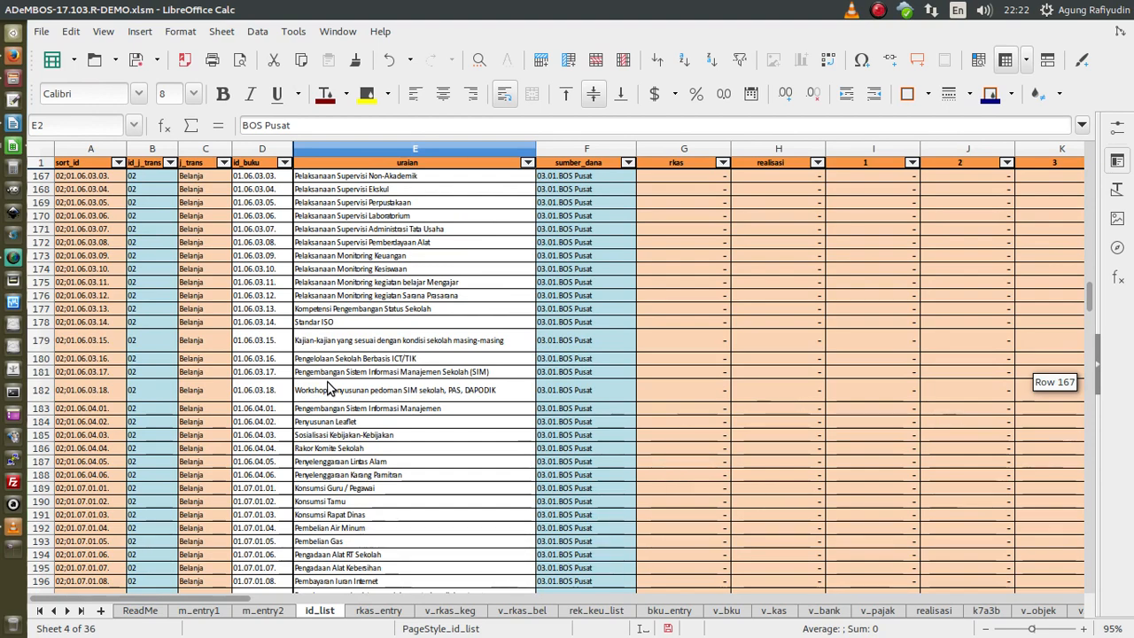
scroll(327, 388, "down", 4)
scroll(328, 388, "down", 16)
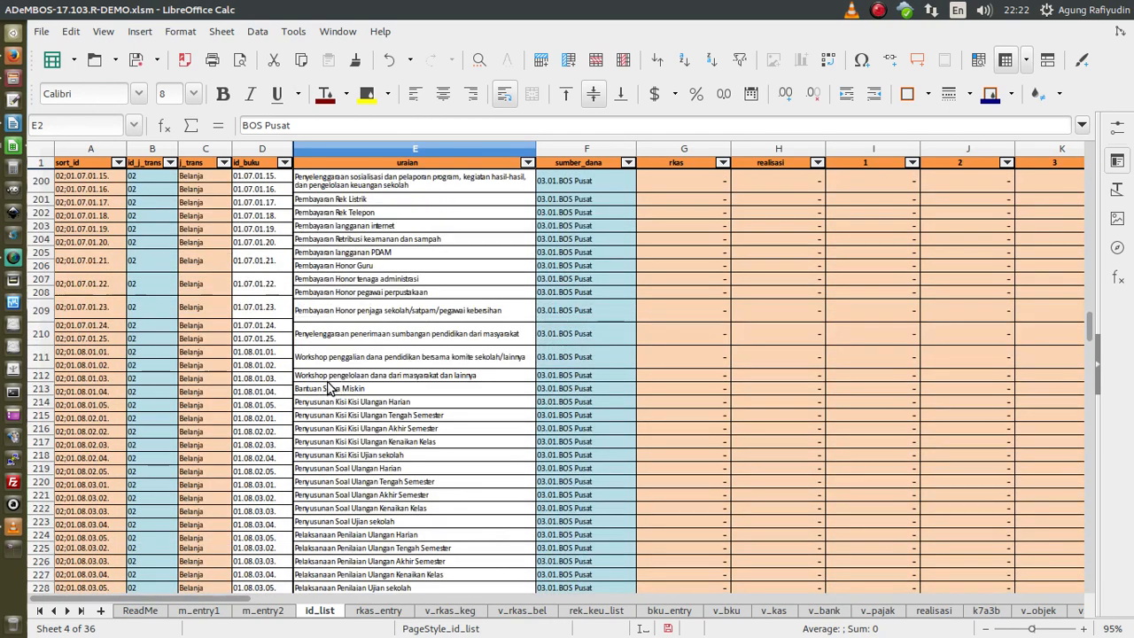
scroll(327, 388, "down", 5)
scroll(328, 388, "up", 5)
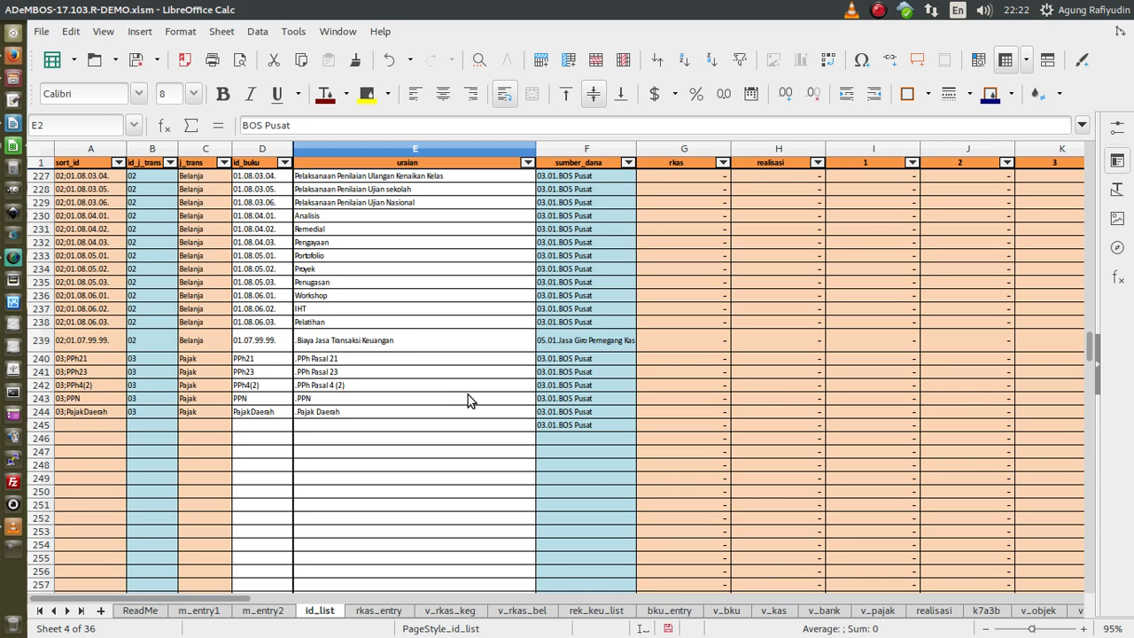
scroll(468, 394, "up", 20)
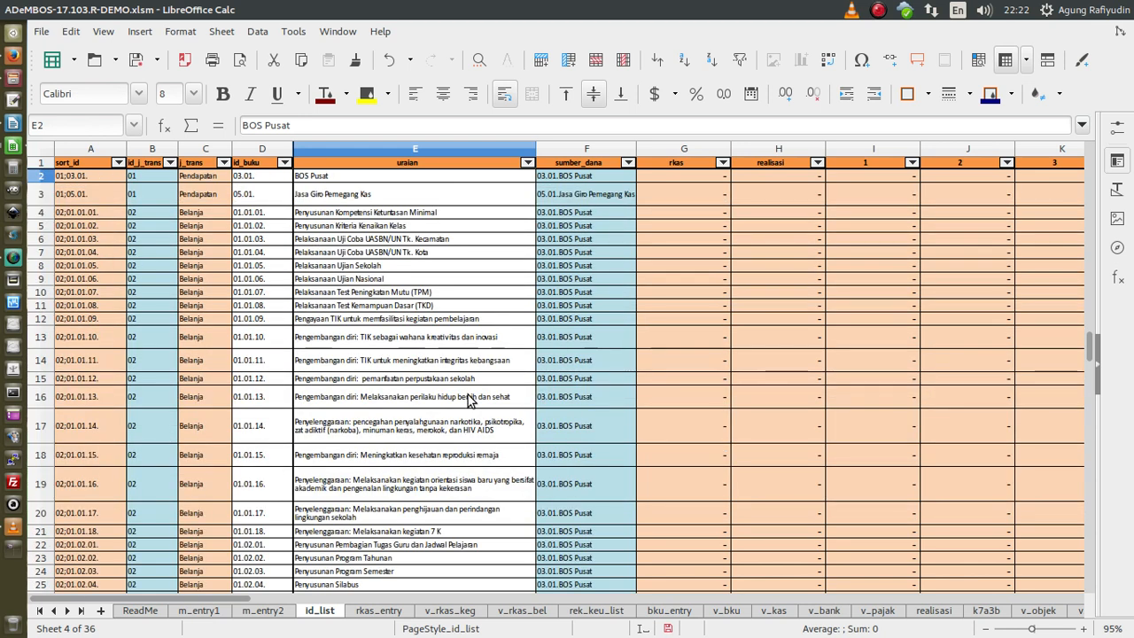
key("ctrl+Home")
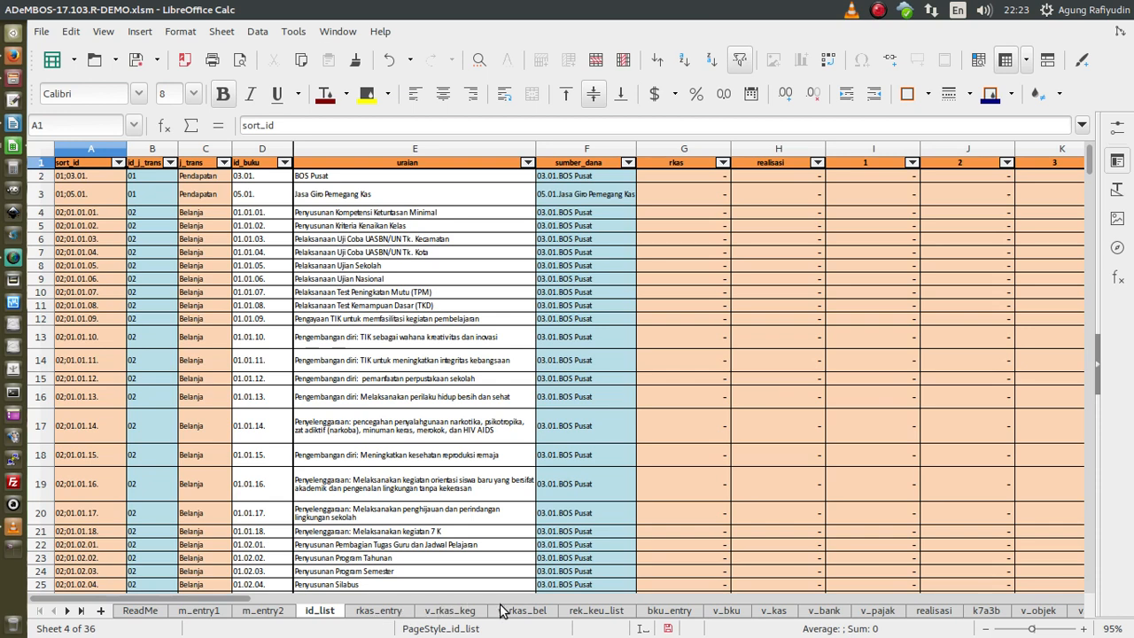
- Look through the rkas_entry and v_rkas_keg sheets, ending on the v_rkas_bel budget sheet
left_click(390, 614)
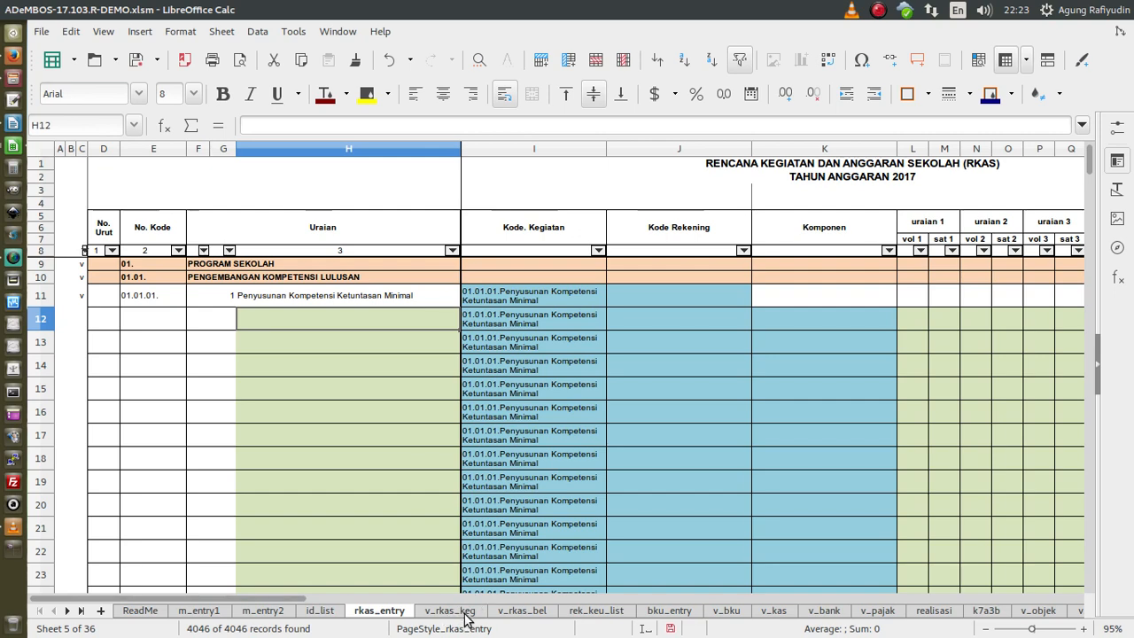
left_click(451, 610)
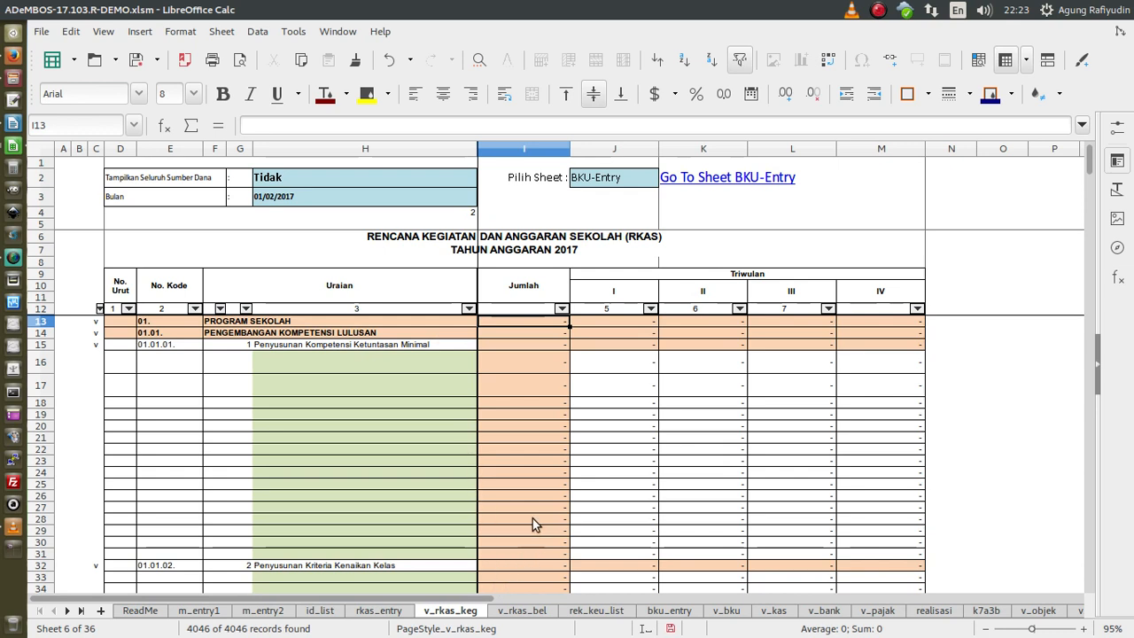
left_click(395, 617)
left_click(472, 611)
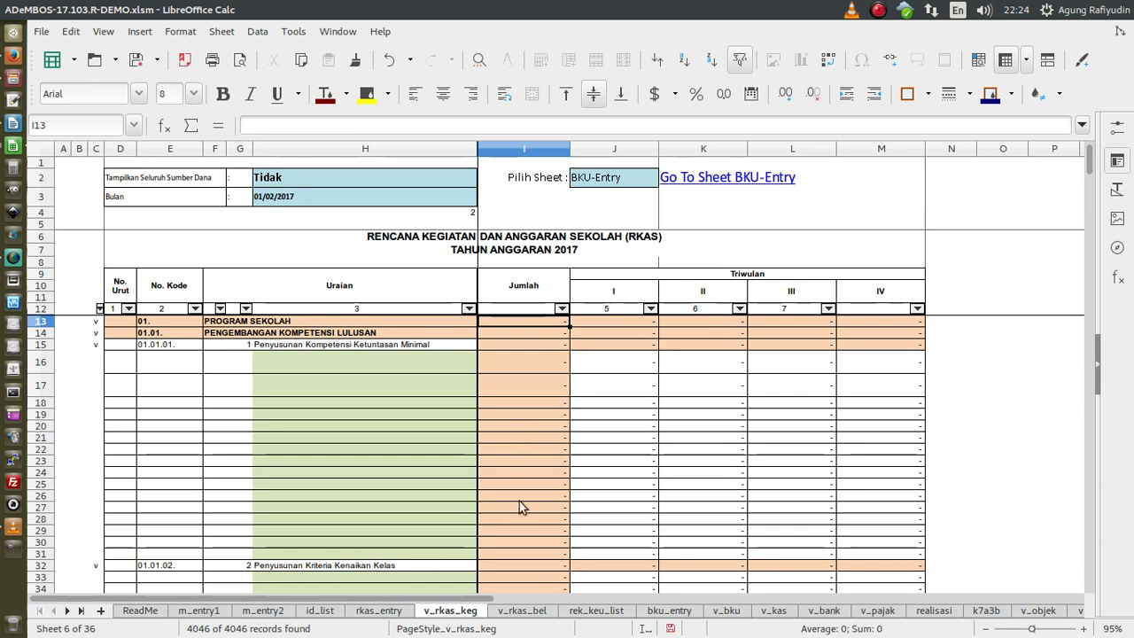
left_click(535, 611)
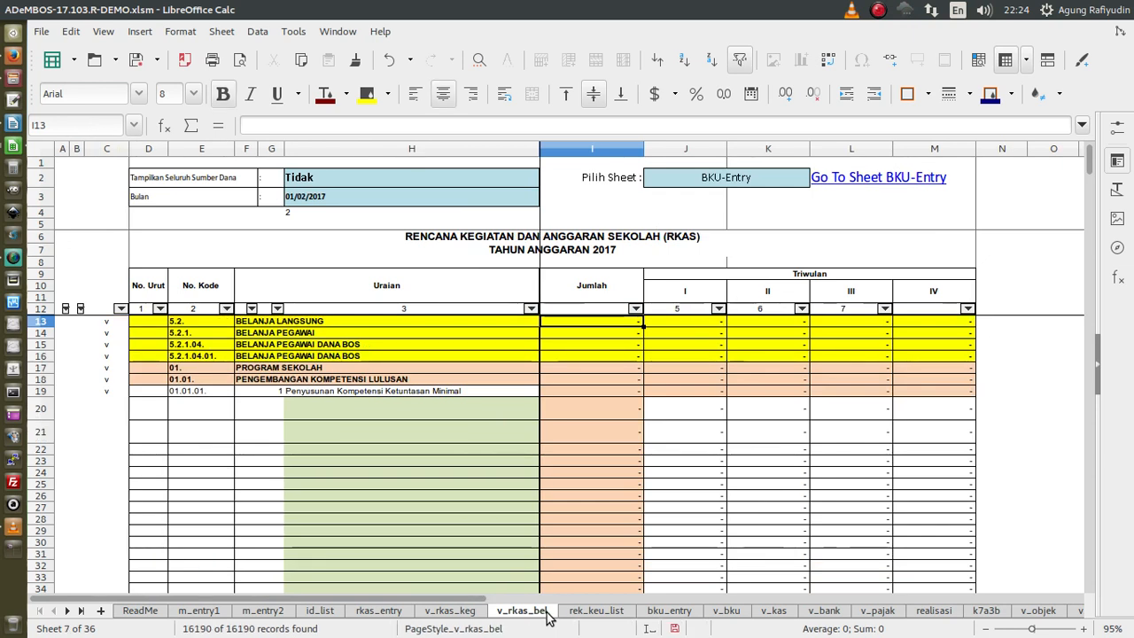
- Browse the v_rkas_keg, v_rkas_bel and rkas_entry sheets, ending on the rek_keu_list account list
left_click(471, 613)
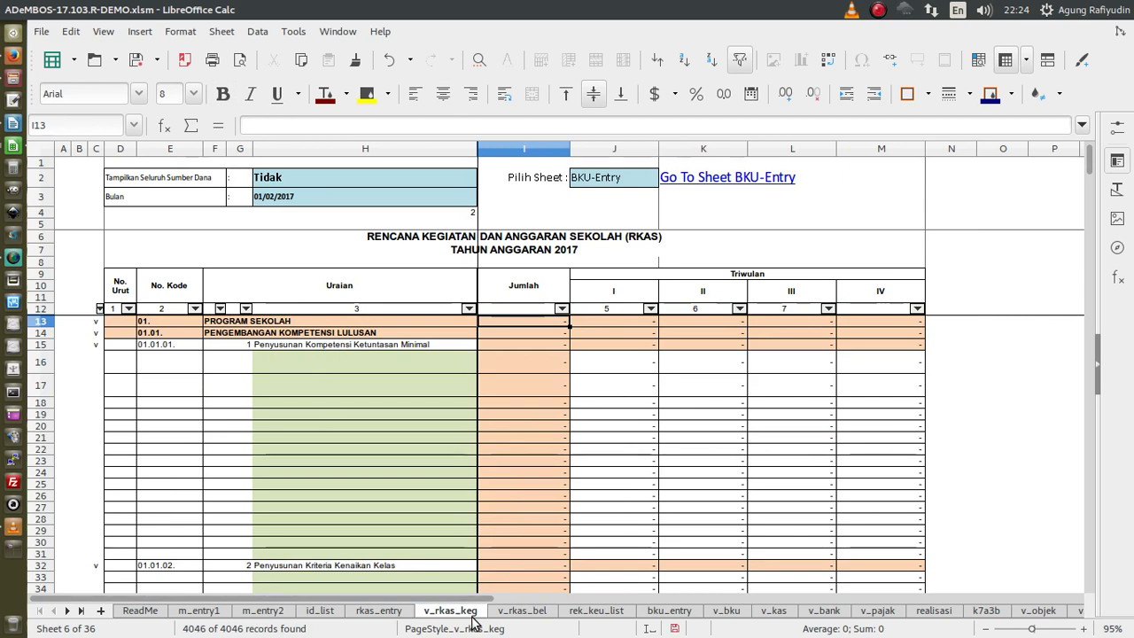
left_click(540, 613)
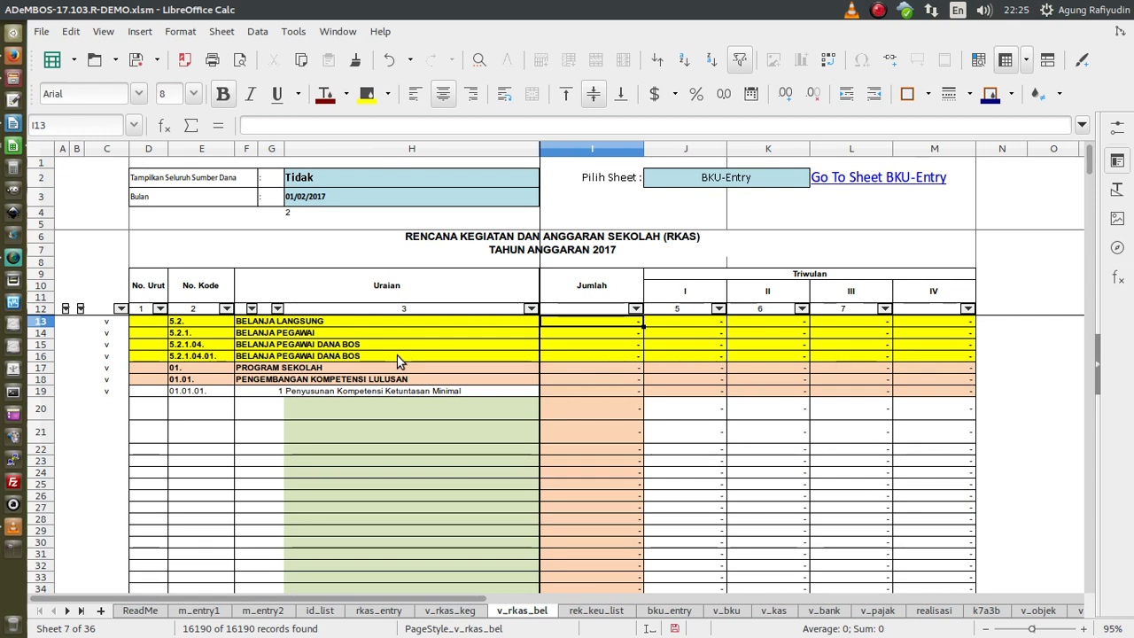
left_click(440, 610)
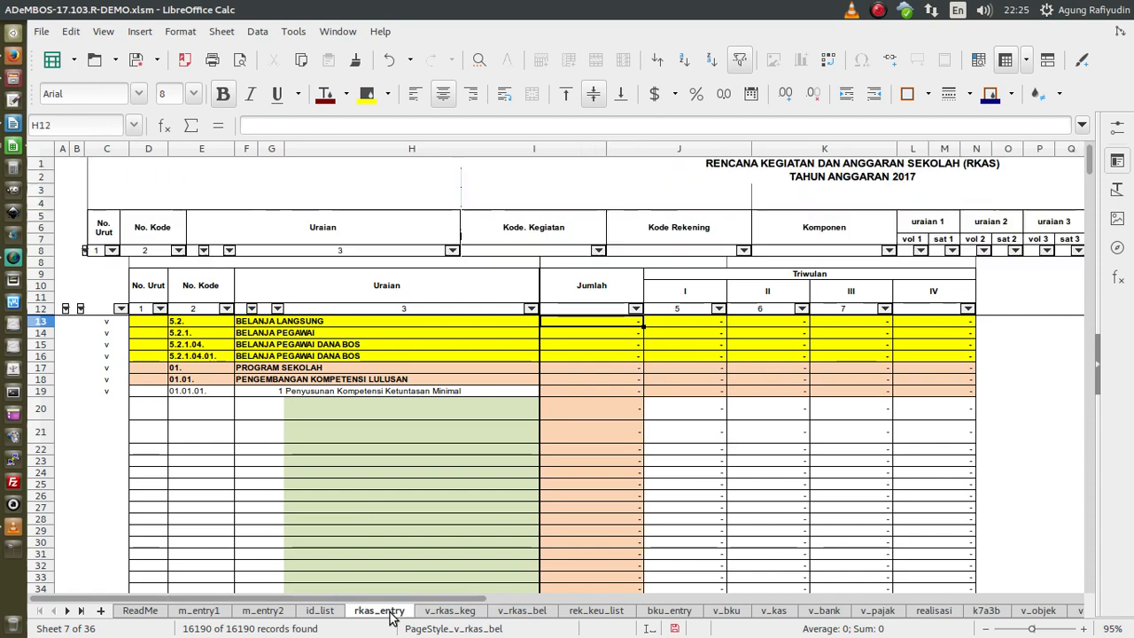
left_click(520, 611)
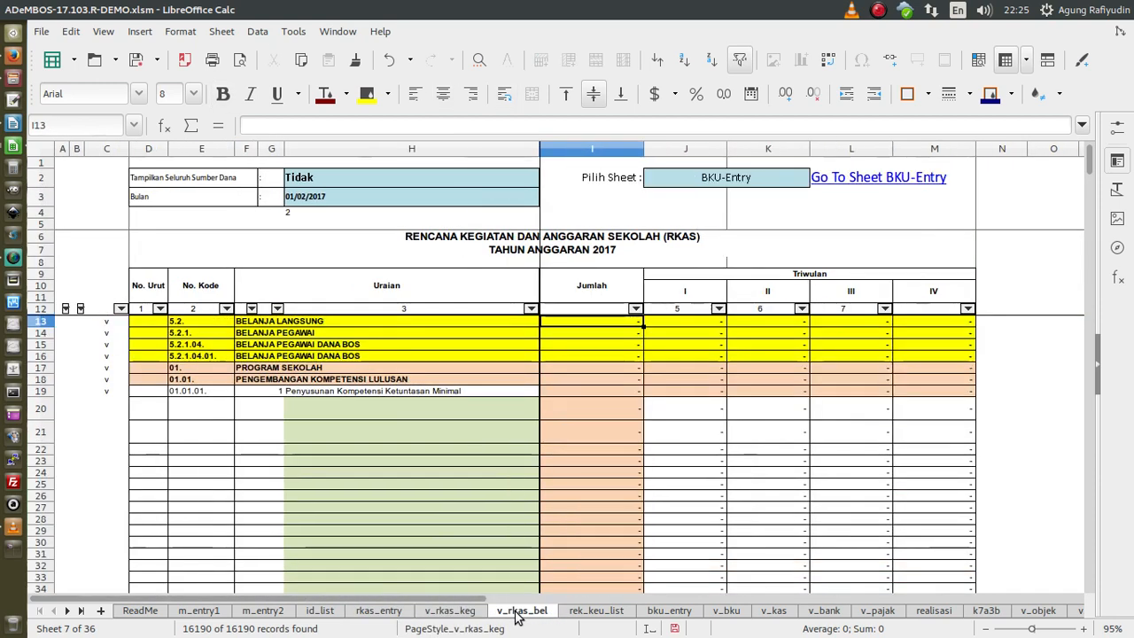
left_click(595, 611)
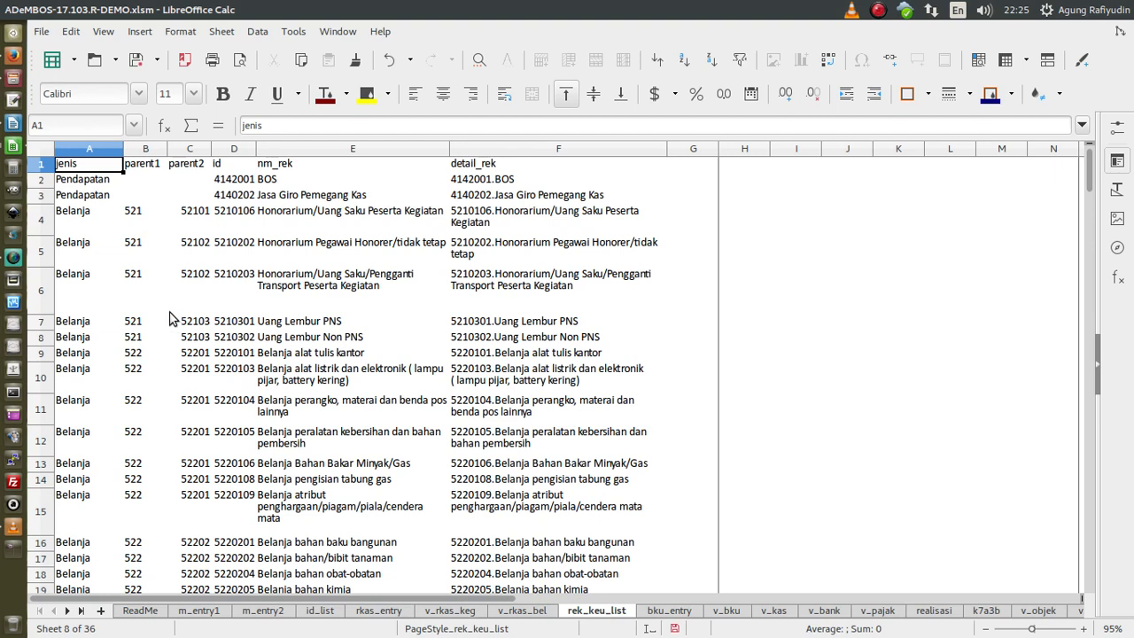
- Highlight Pendapatan row A2:F2 and Belanja rows A4:F10 in rek_keu_list, then show bku_entry
left_click(94, 182)
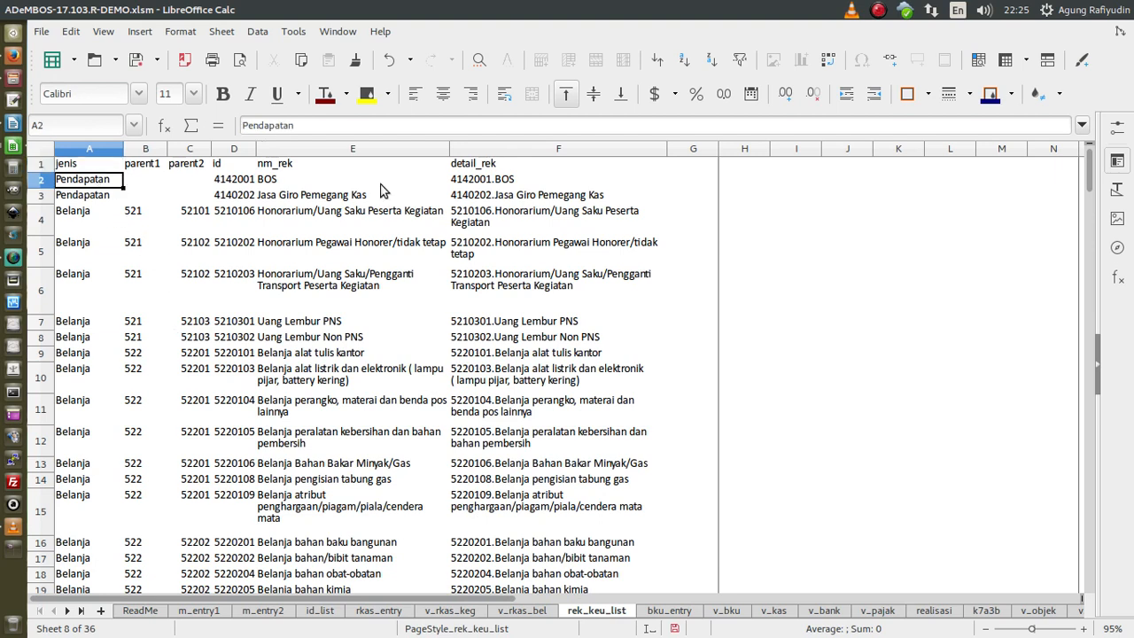
left_click(560, 186, "shift")
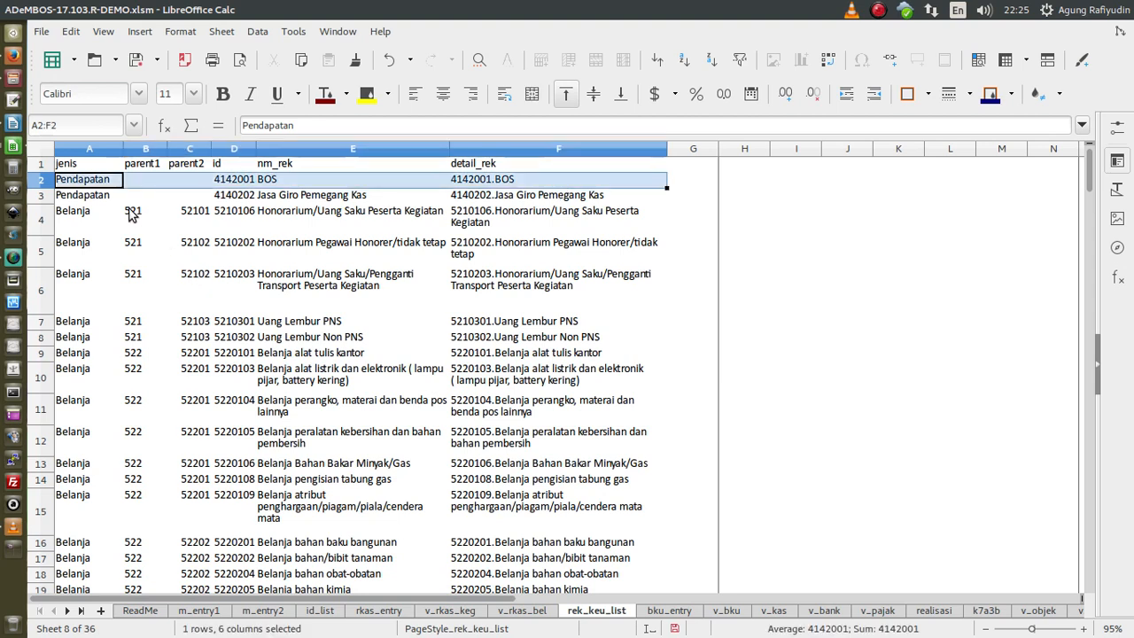
left_click(105, 197)
left_click_drag(100, 210, 524, 292)
left_click_drag(531, 349, 530, 382)
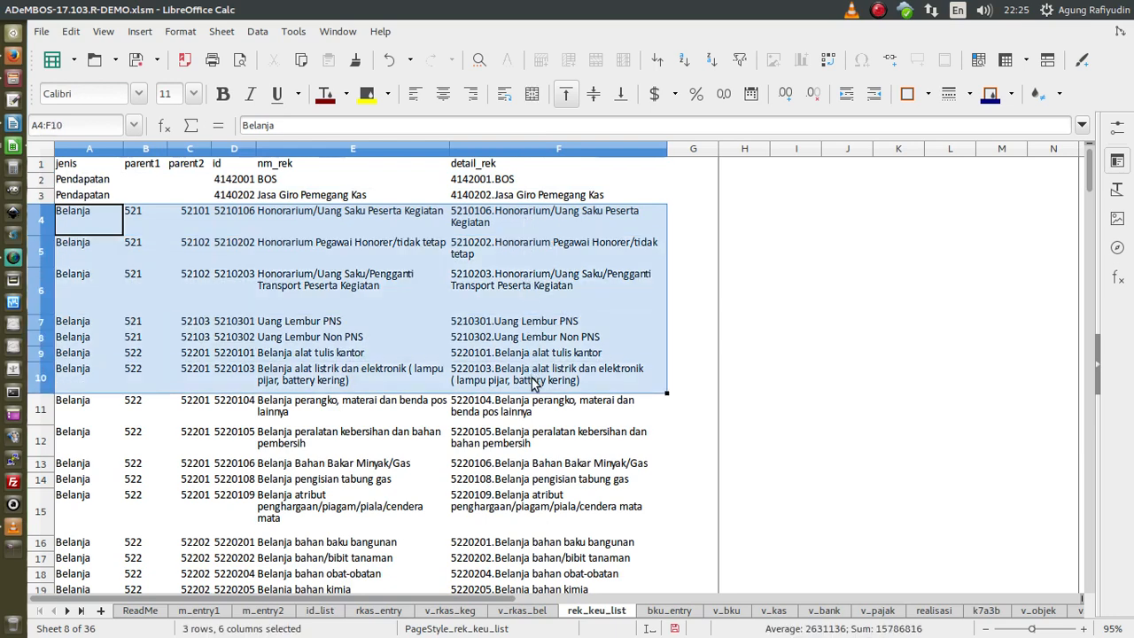
left_click(521, 418)
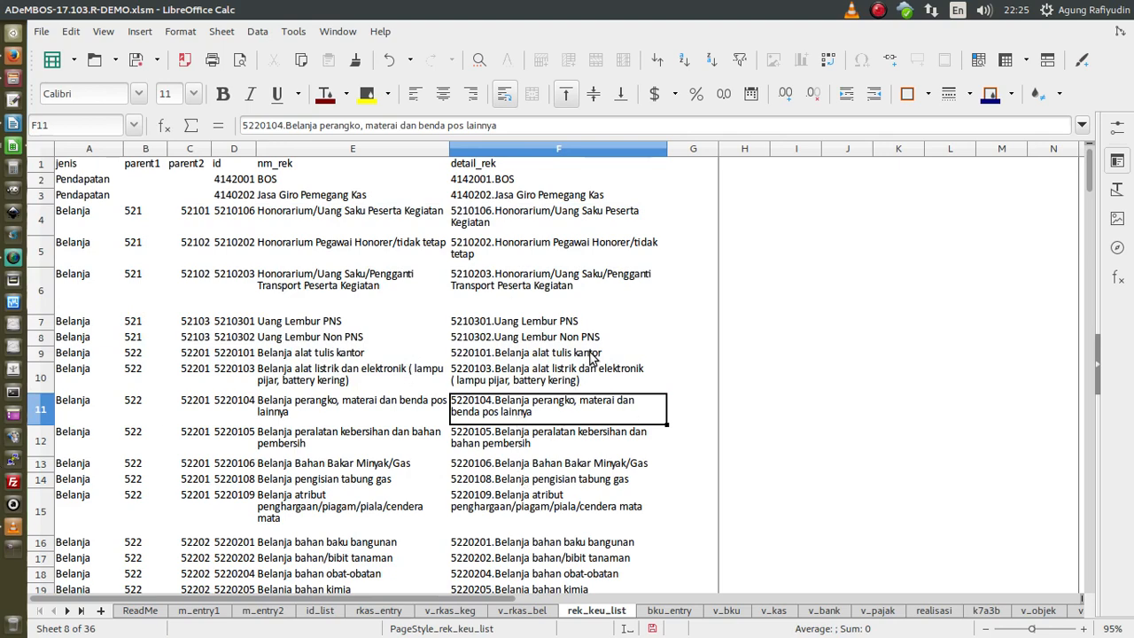
scroll(592, 359, "down", 6)
scroll(591, 363, "up", 6)
left_click(670, 611)
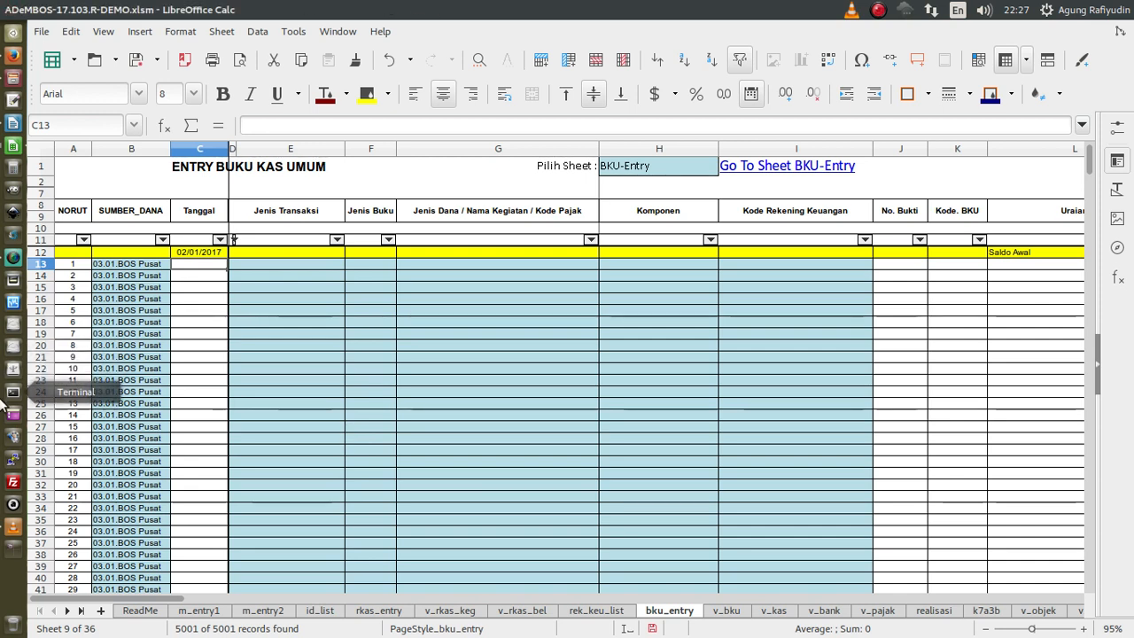
- Switch to Writer and create a new blank document, Untitled 1
left_click(19, 126)
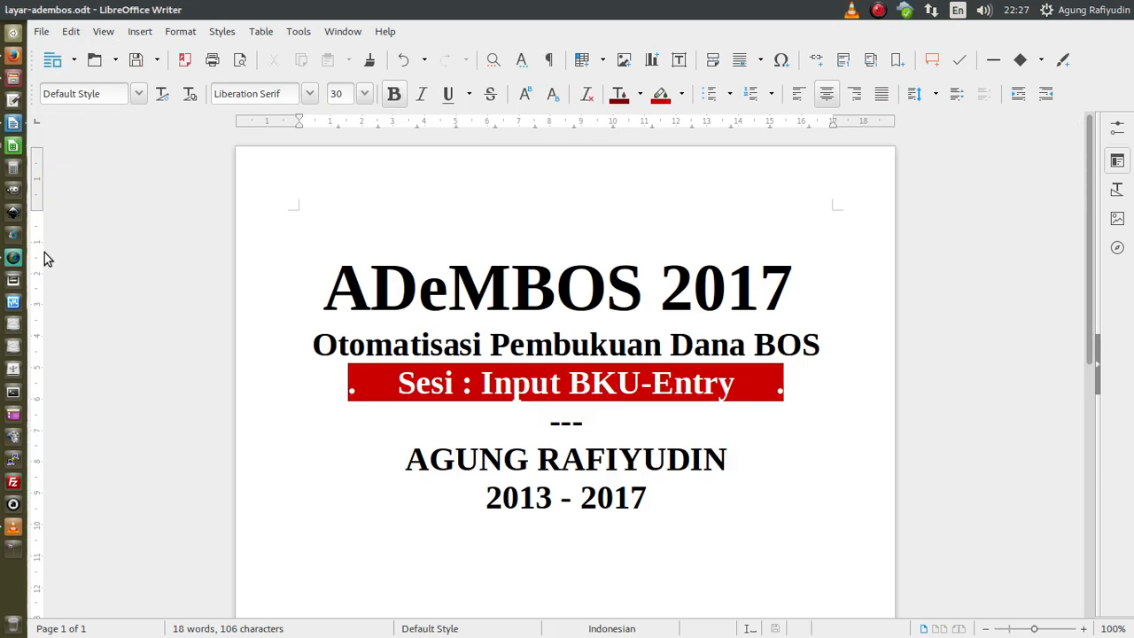
left_click(13, 257)
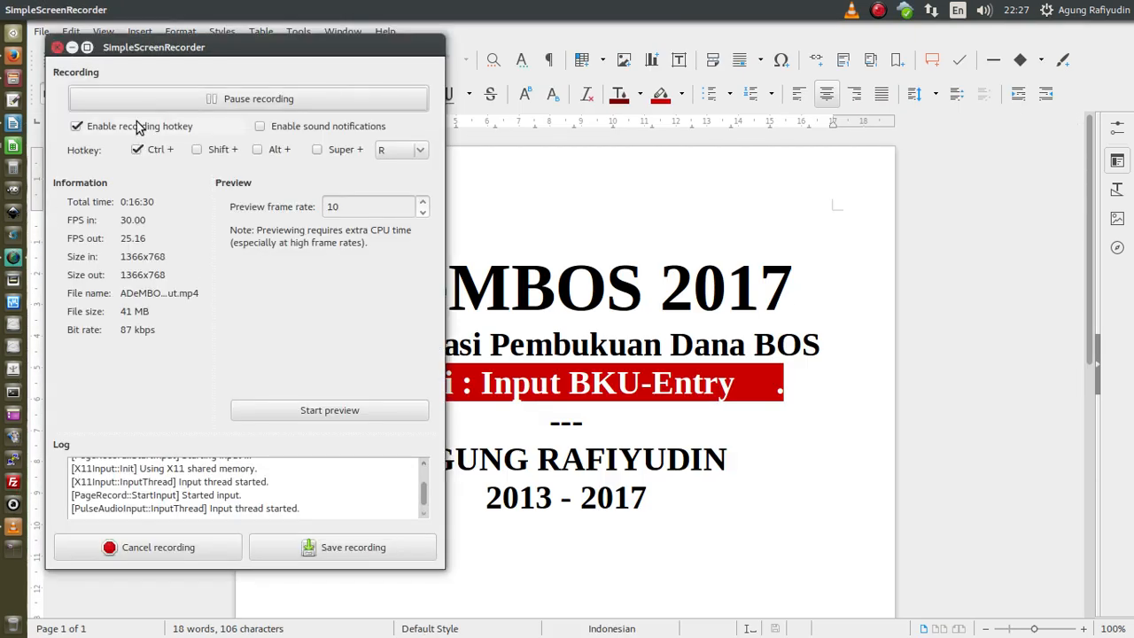
left_click(142, 103)
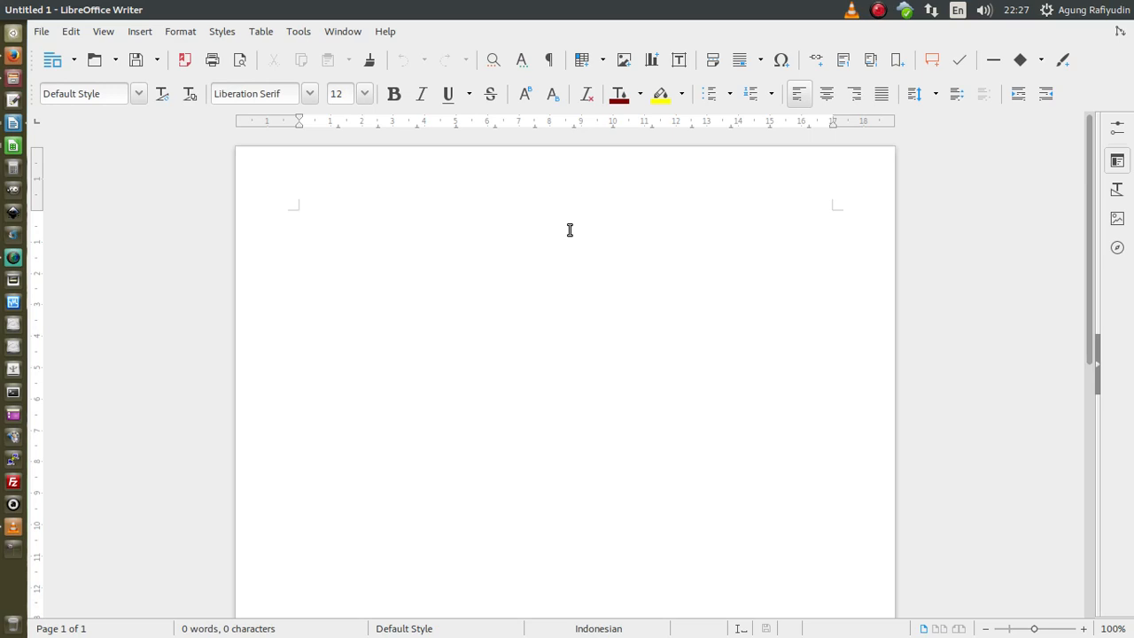
- Type the headings Saldo awal, Penerimaan / Pendapatan, Belanja and Mutasi Kas on separate lines
type("Saldo awal")
key("Return")
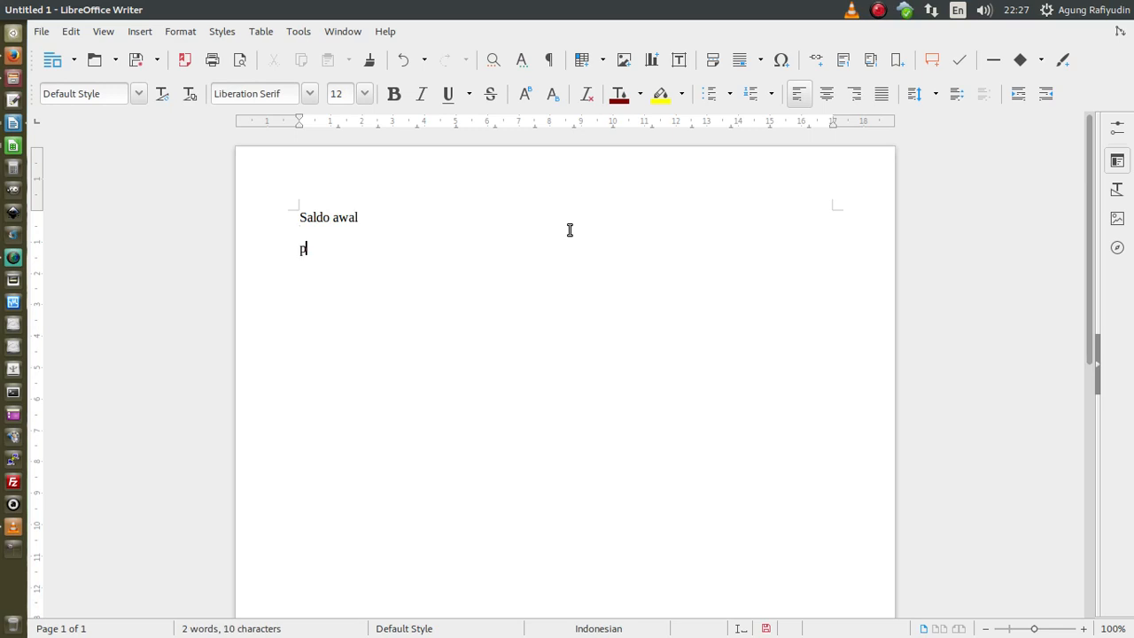
type("Penerimaan / Pend")
type("apatan")
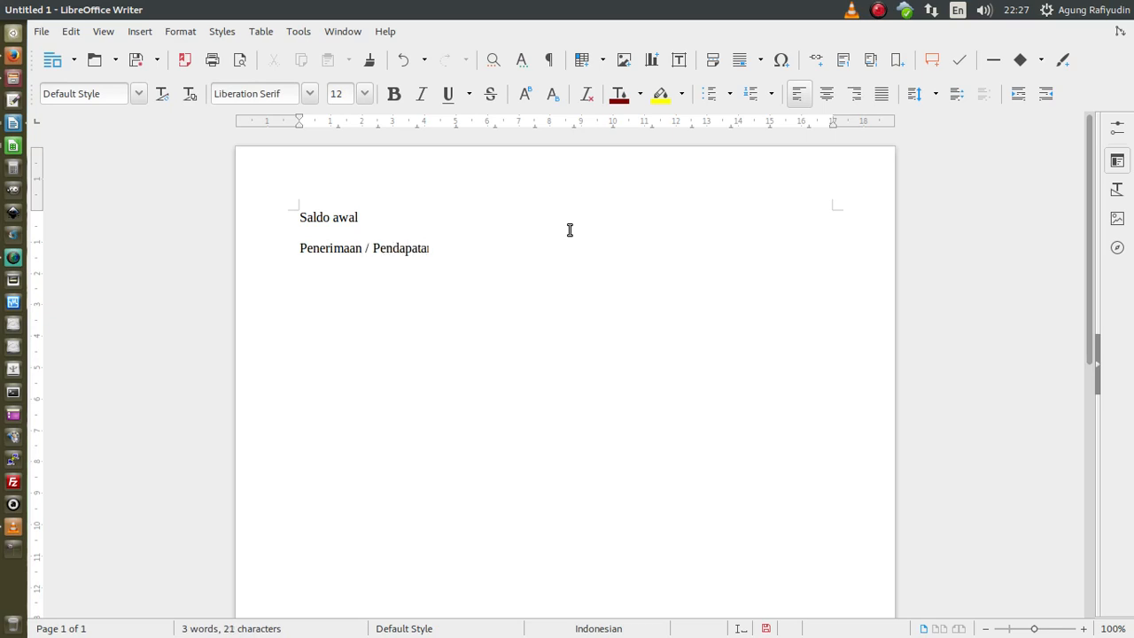
key("Return")
type("Belanja")
key("Return")
type("Mutasi ")
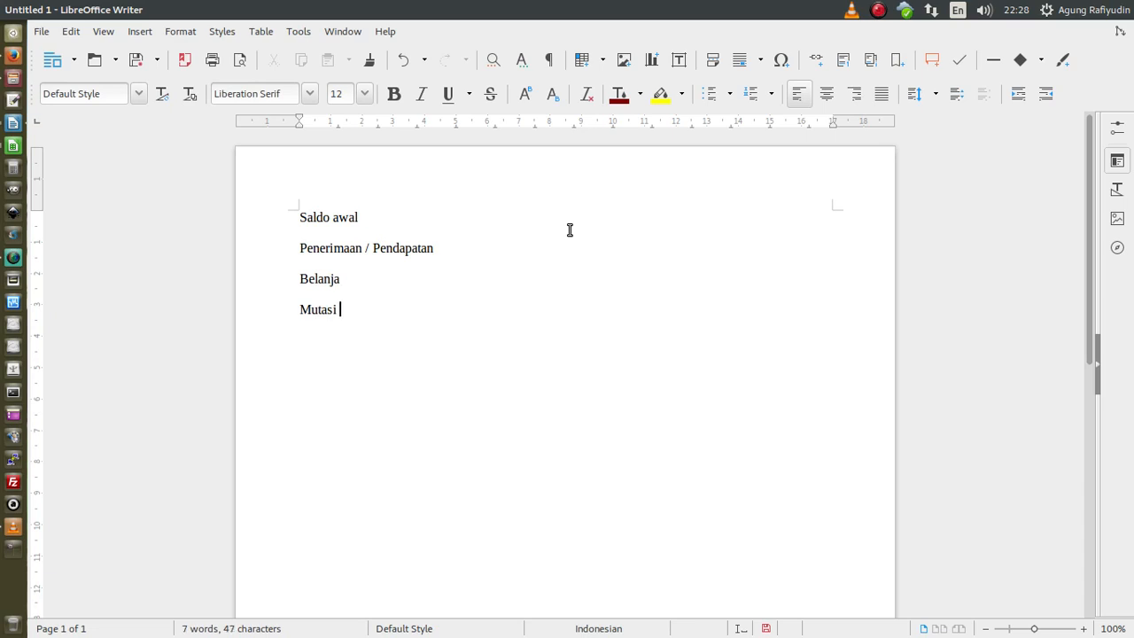
type("Kas")
- After 'Saldo awal' add '-> sudah kita lakukan pada saat menginput data di sheet m_entry2'
left_click(569, 230)
type("-. suda")
key("BackSpace")
key("BackSpace")
key("BackSpace")
key("BackSpace")
key("BackSpace")
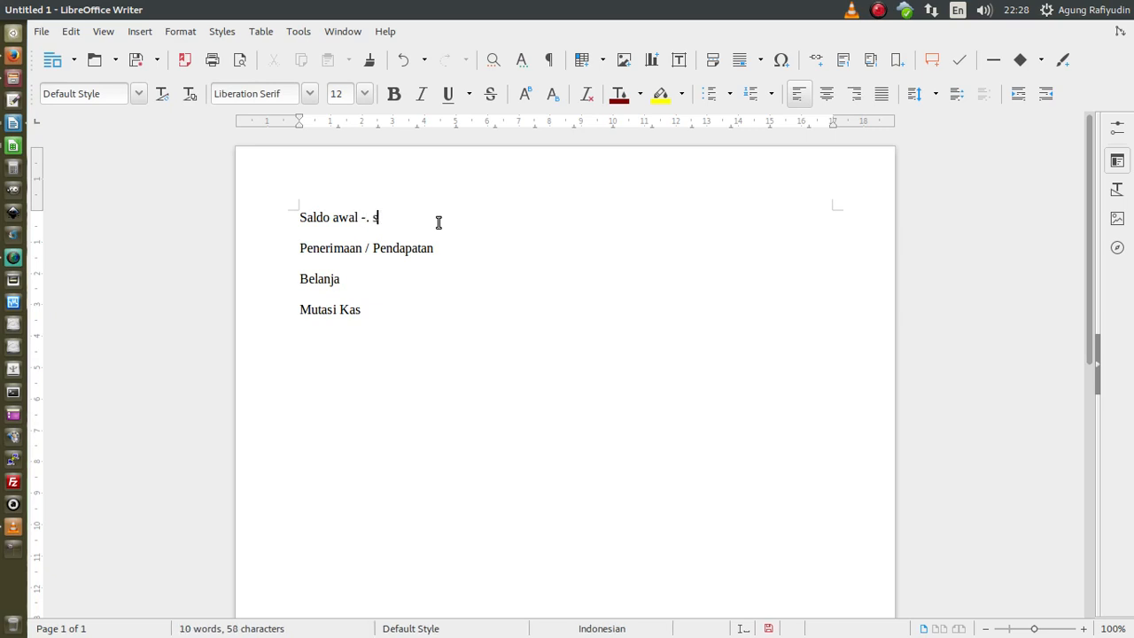
key("BackSpace")
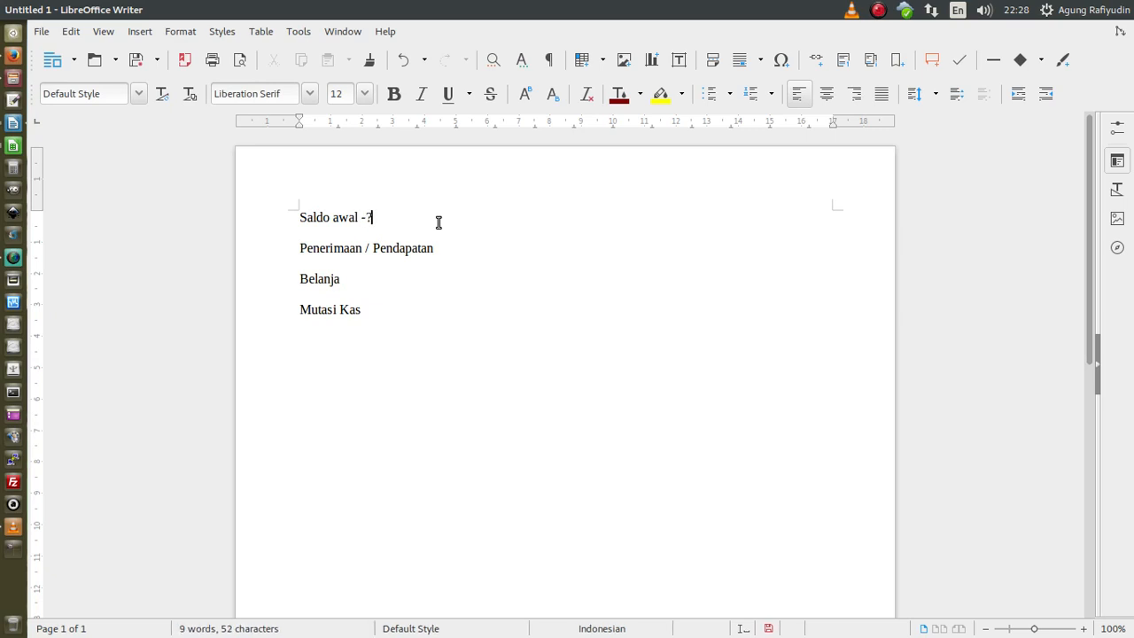
type("> sudah kita lakukan pada ")
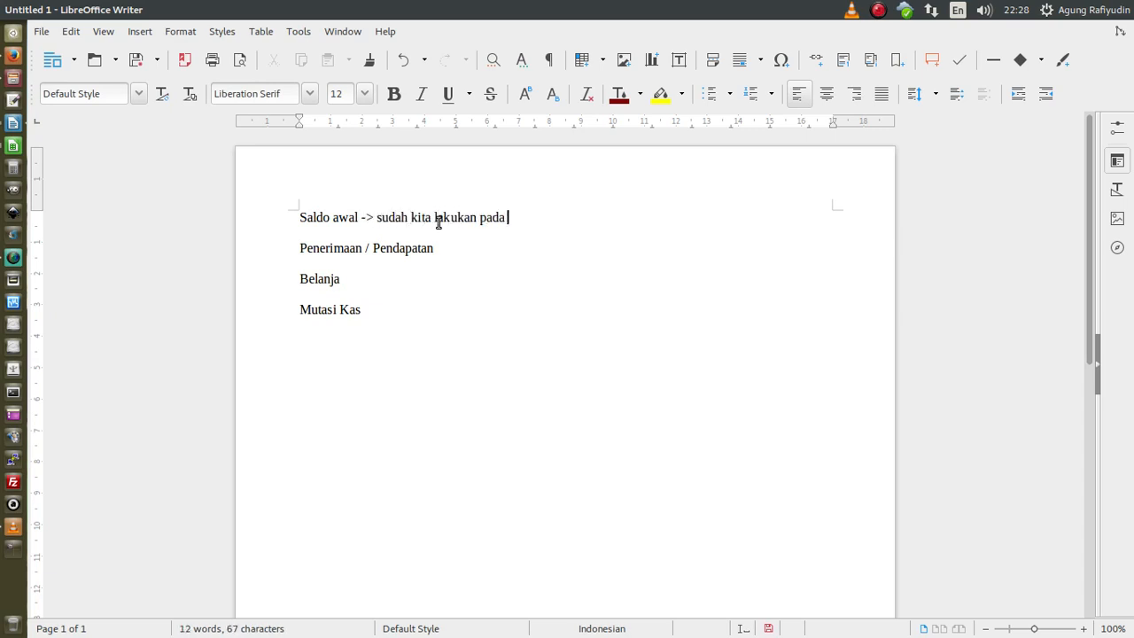
type("saat menginput data di")
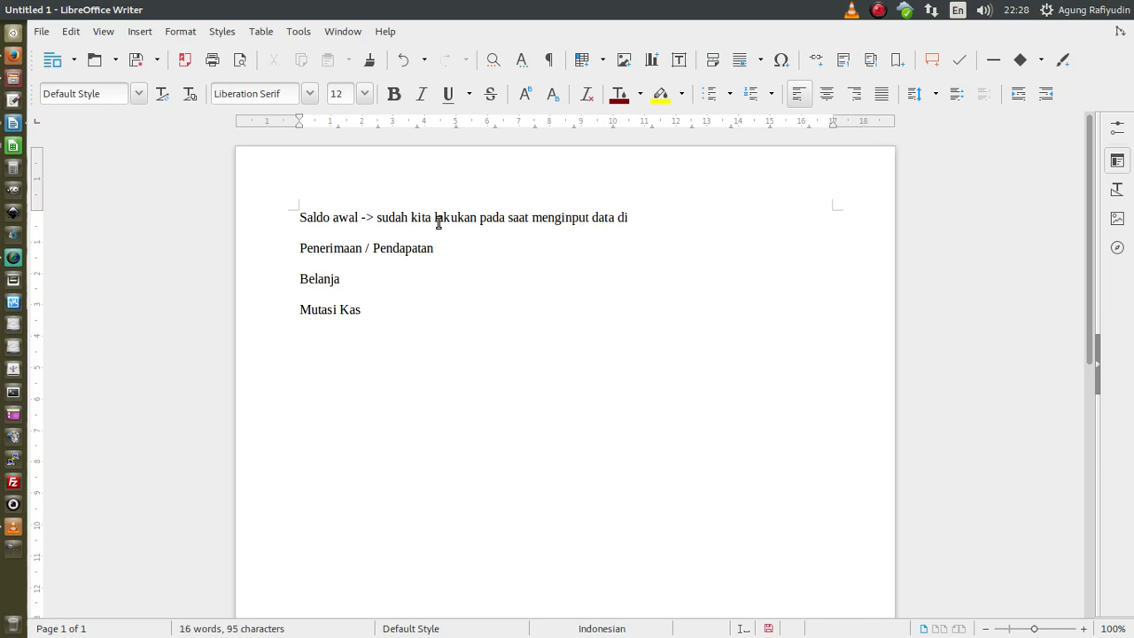
type(" sheet m")
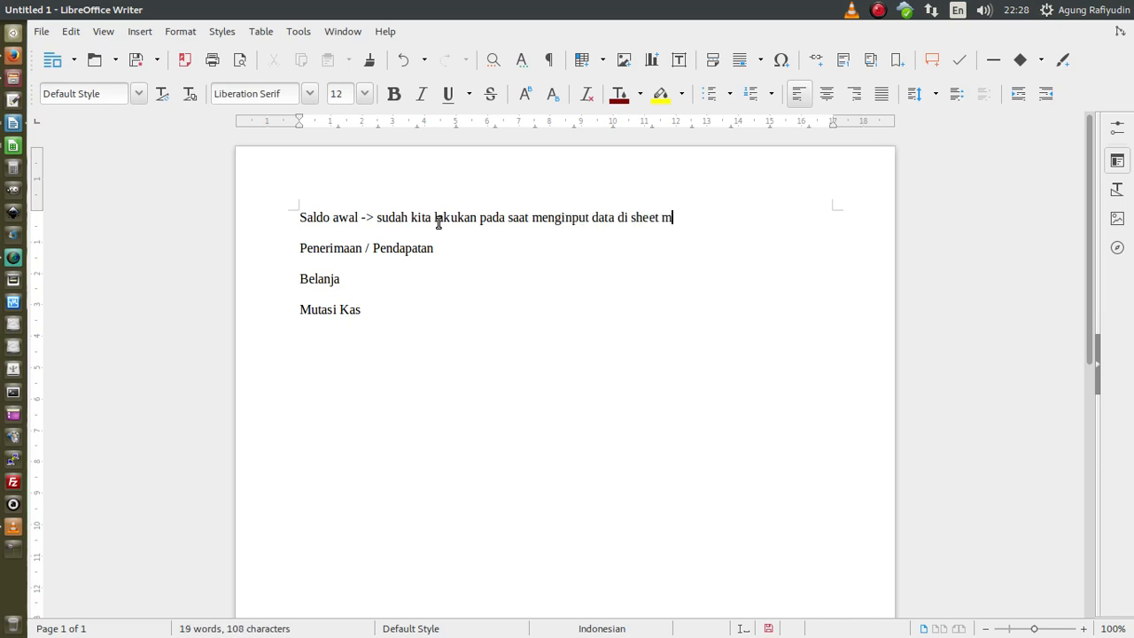
type("entry")
key("BackSpace")
key("BackSpace")
key("BackSpace")
key("BackSpace")
key("BackSpace")
type("_entry2")
- Under Penerimaan / Pendapatan, list '1. Transfer dana BOS' and '2. Jasa Giro (Bunga)' with an intro line
left_click(480, 251)
type(":")
key("Return")
type("Pa")
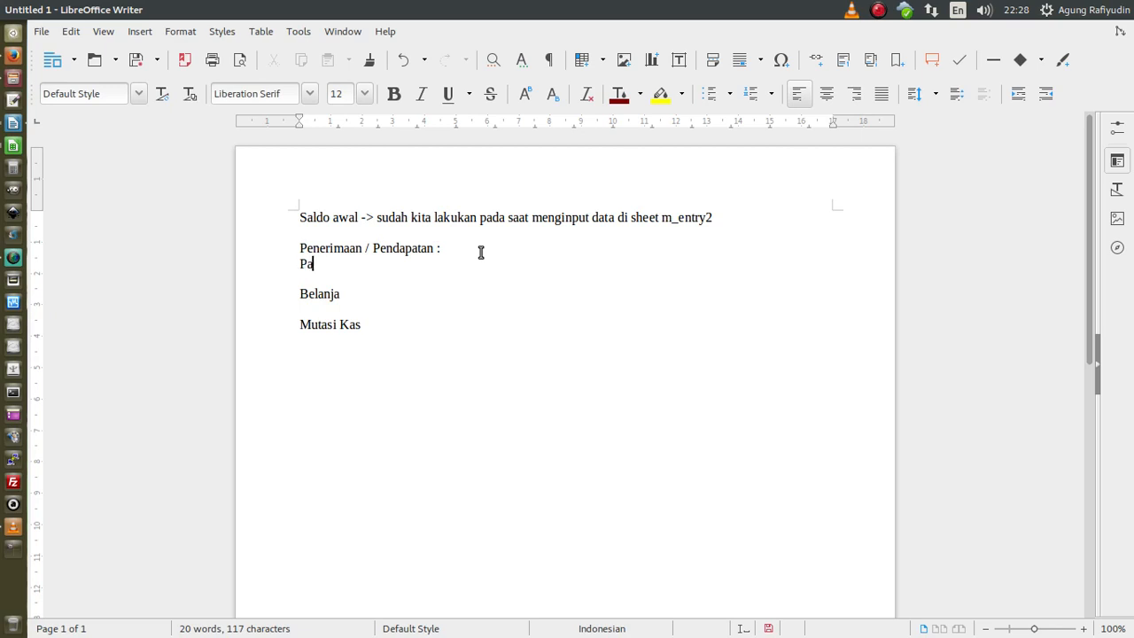
type("da BOS Pendapatan it")
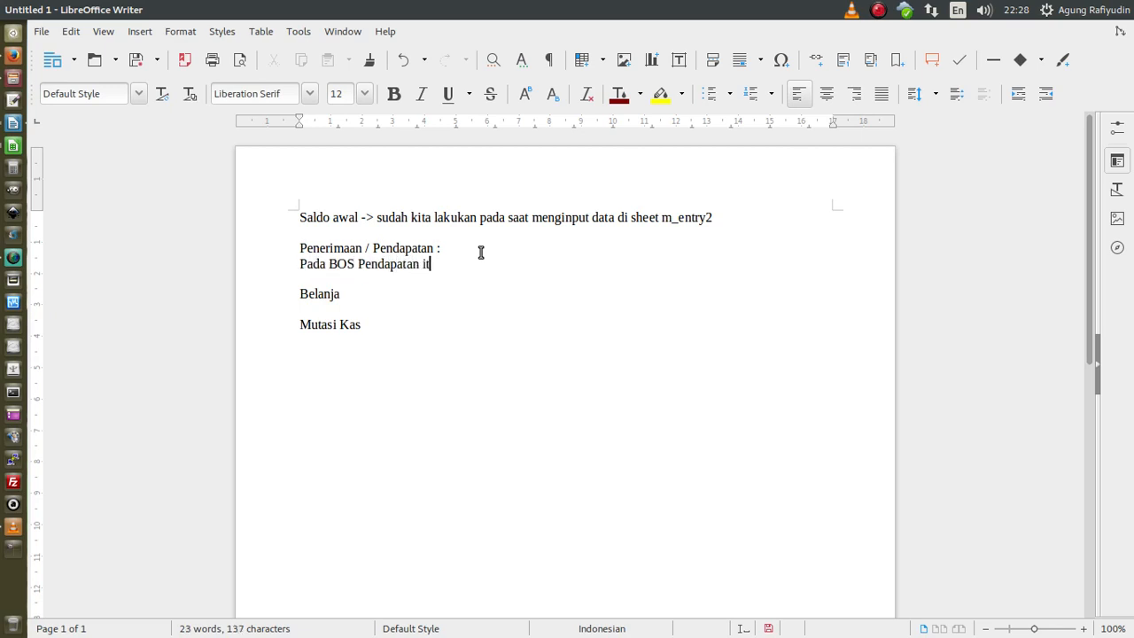
type("u ada 2 (biasanya) :")
key("Return")
type("1")
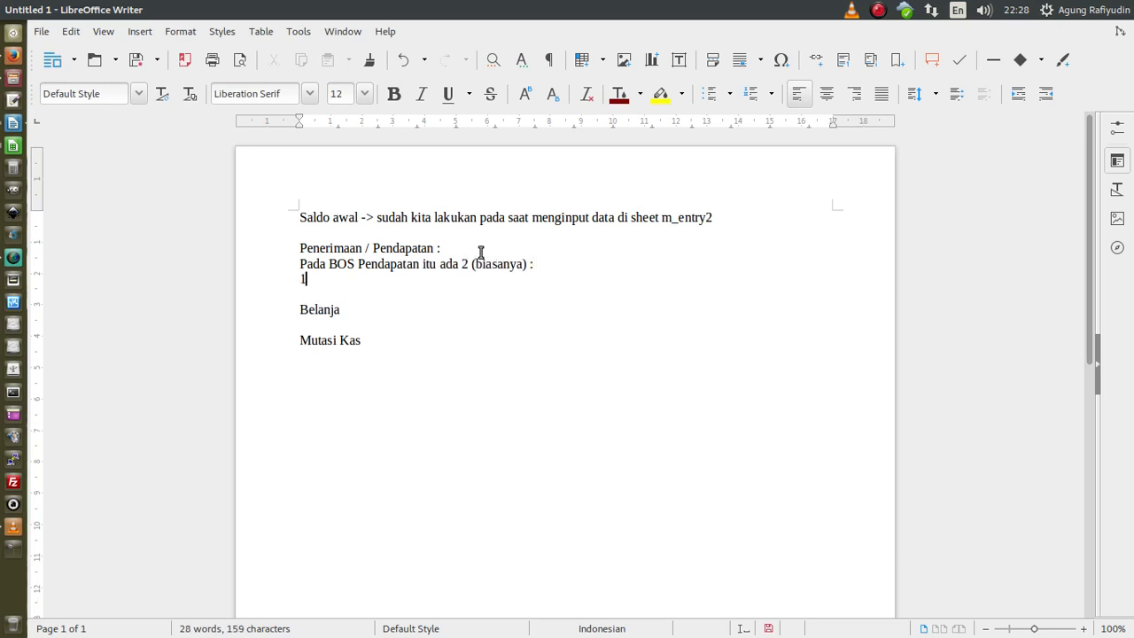
type(". Transfer dana BOS")
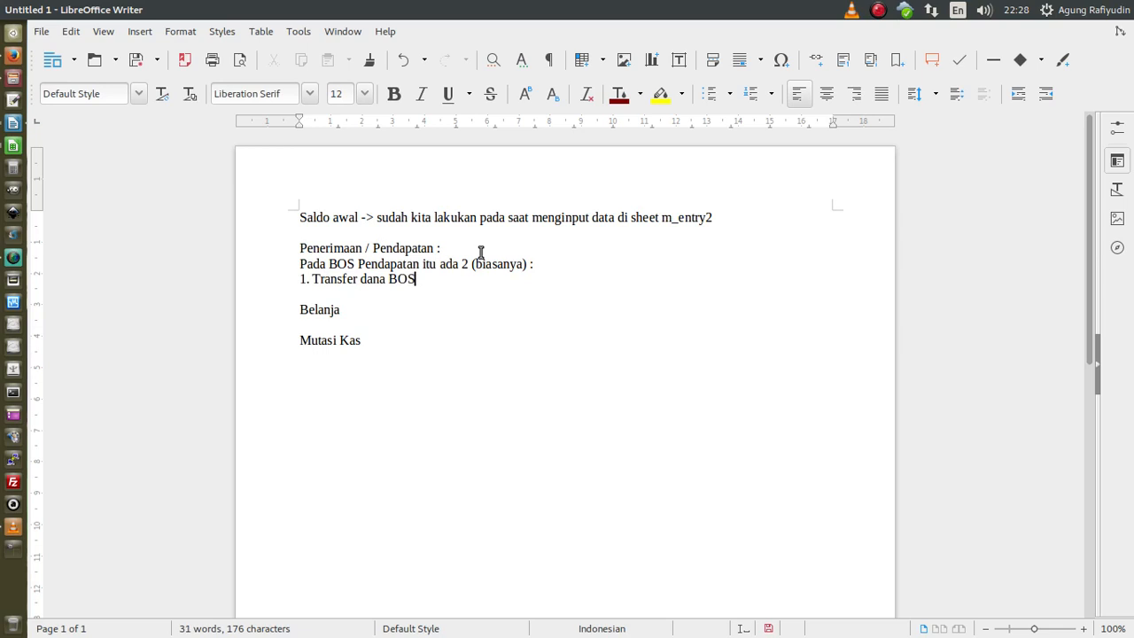
key("Return")
type("2. ")
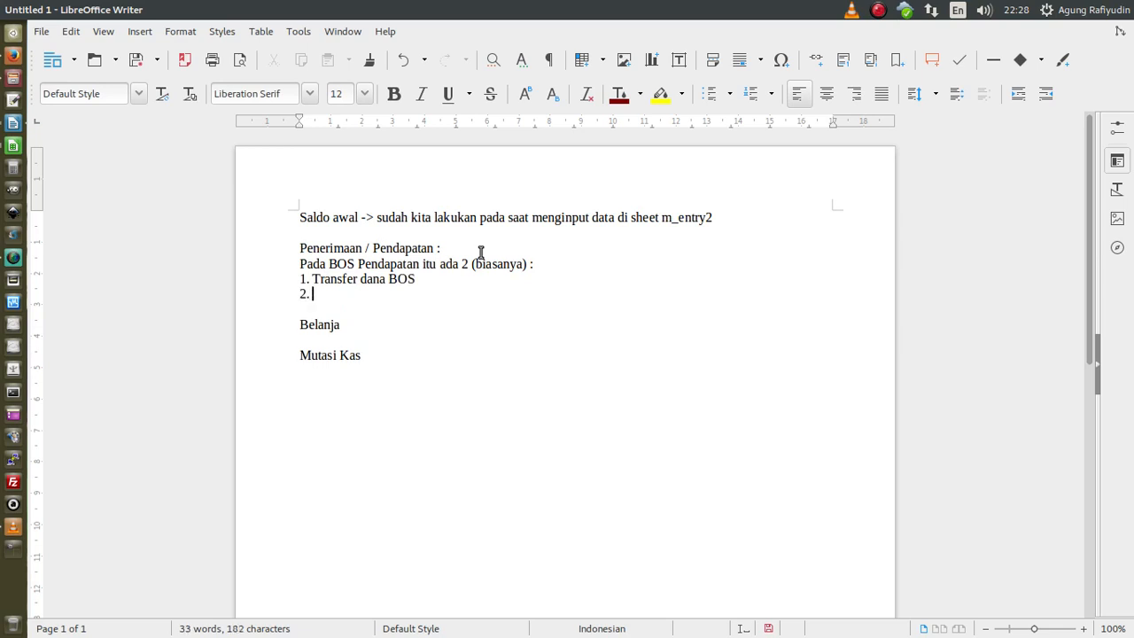
type("Jasa Giro (Bungta")
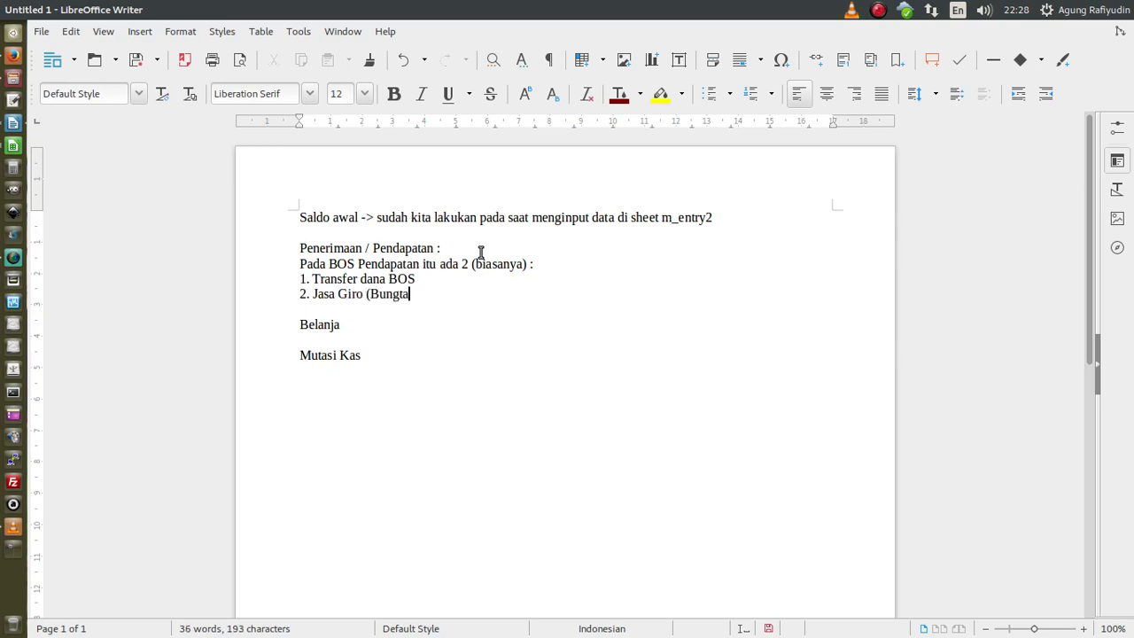
key("BackSpace")
key("BackSpace")
type("a")
key("BackSpace")
type("a)")
- After 'Transfer dana BOS' add '-> Banyak orang melewati proses ini (transaksi tidak dicatat di BKU)'
left_click(436, 281)
type("_")
key("BackSpace")
type("-> Banyak orang melwew")
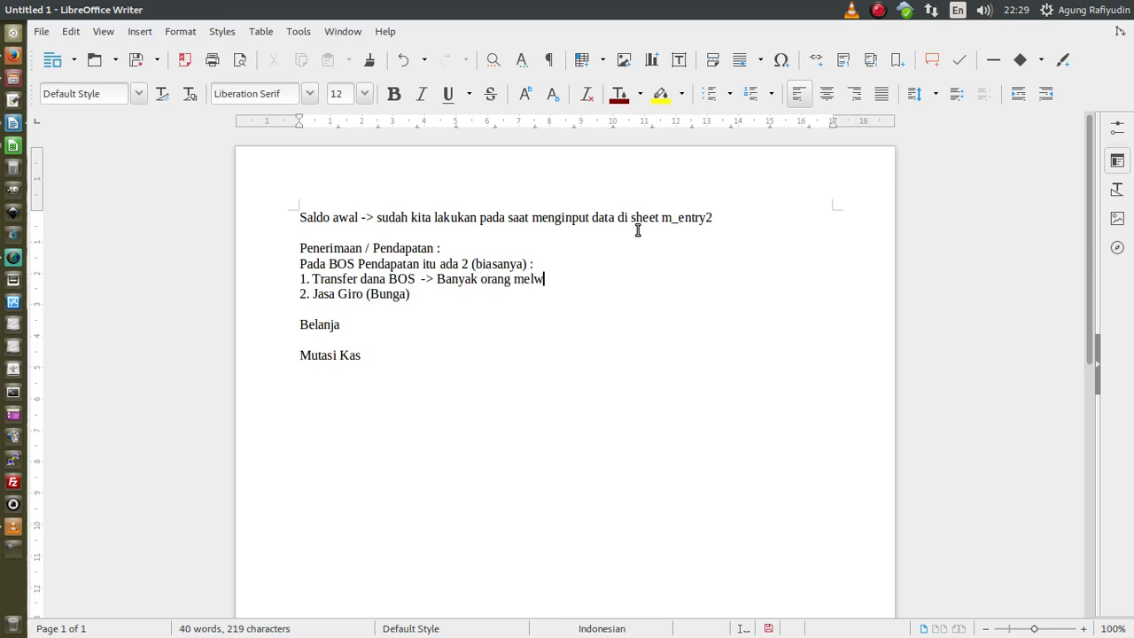
key("BackSpace")
key("BackSpace")
key("BackSpace")
type("ewati proses ini (transaksi")
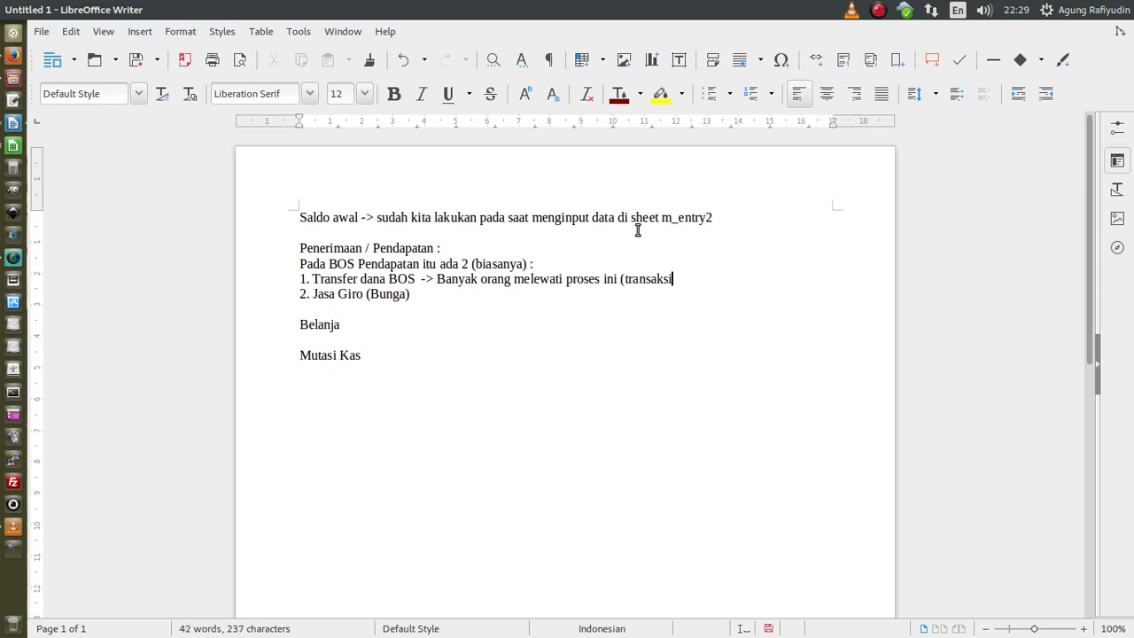
type(" tidak dicatat di BK")
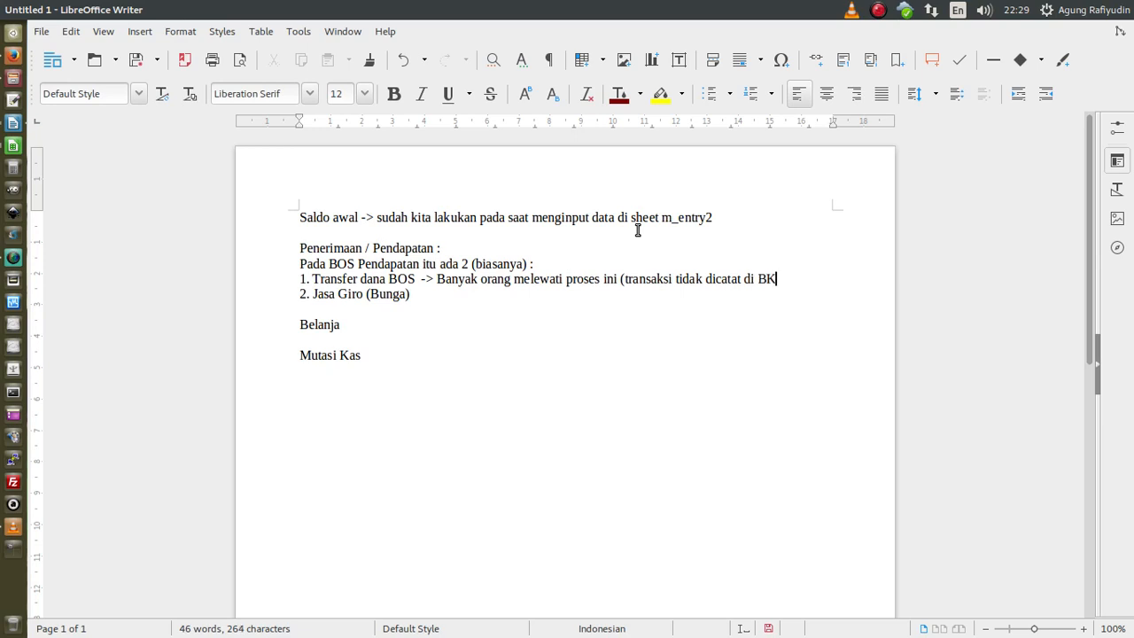
type("U)")
- Move the 'Banyak orang' note to its own paragraph prefixed 'Transaksi Penerimaan transfer :'
left_click_drag(439, 278, 445, 277)
key("Left")
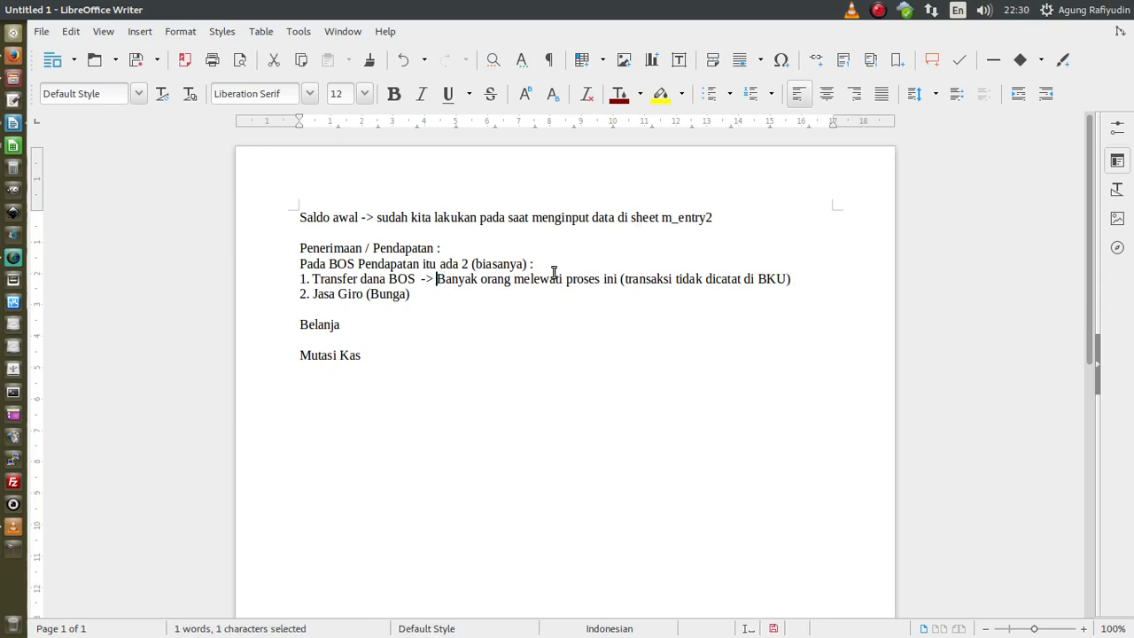
key("Return")
key("Return")
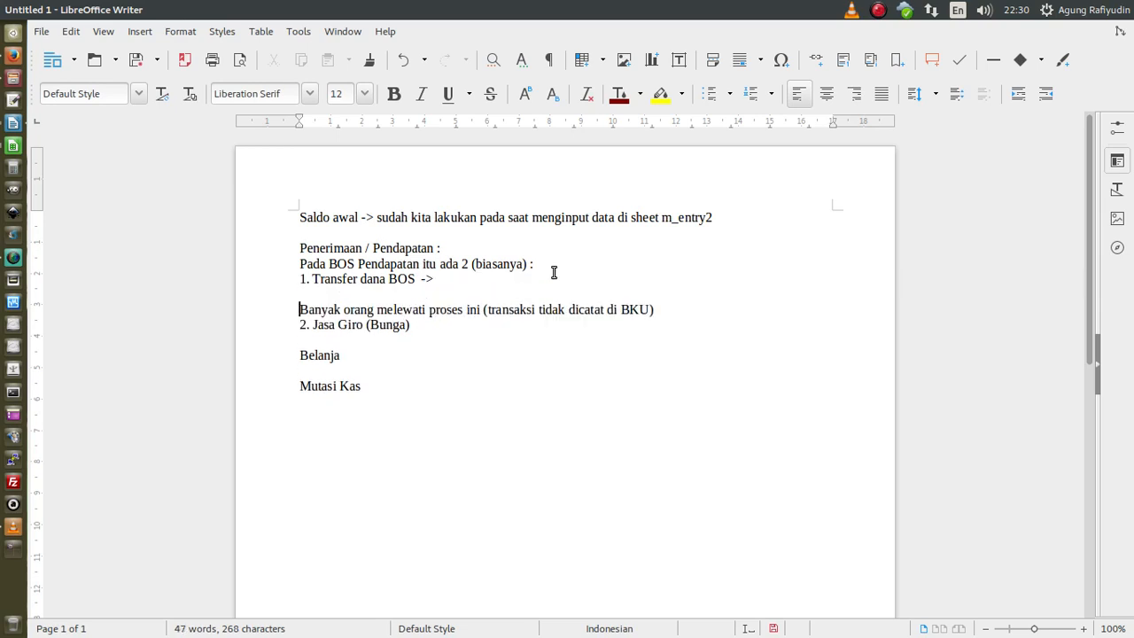
left_click(742, 310)
key("Return")
key("Return")
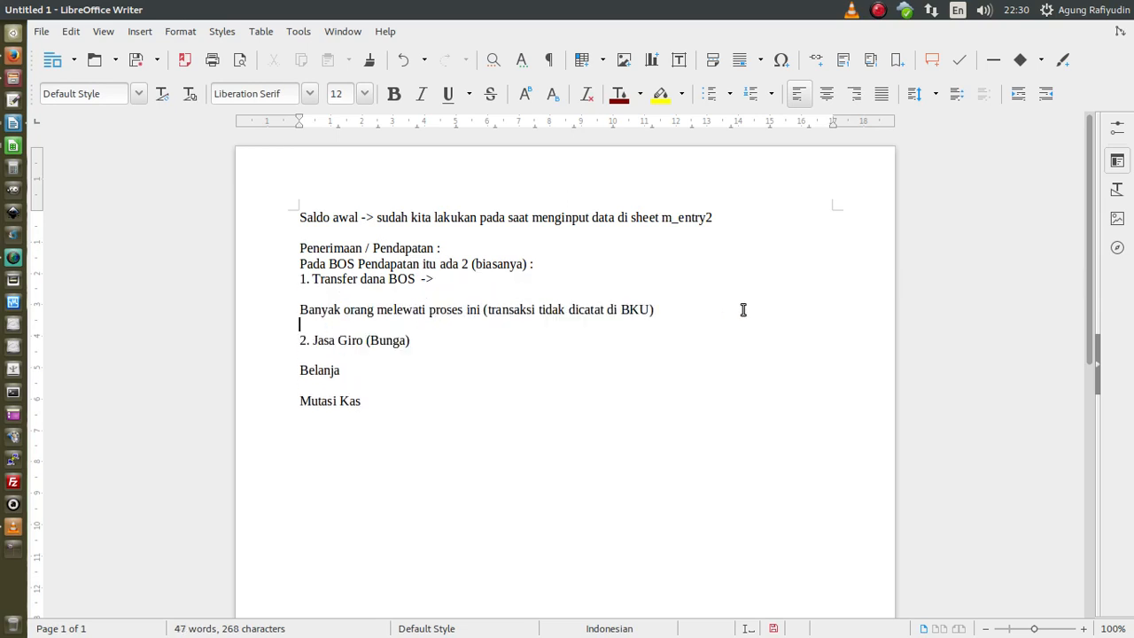
key("Return")
key("Up")
key("Up")
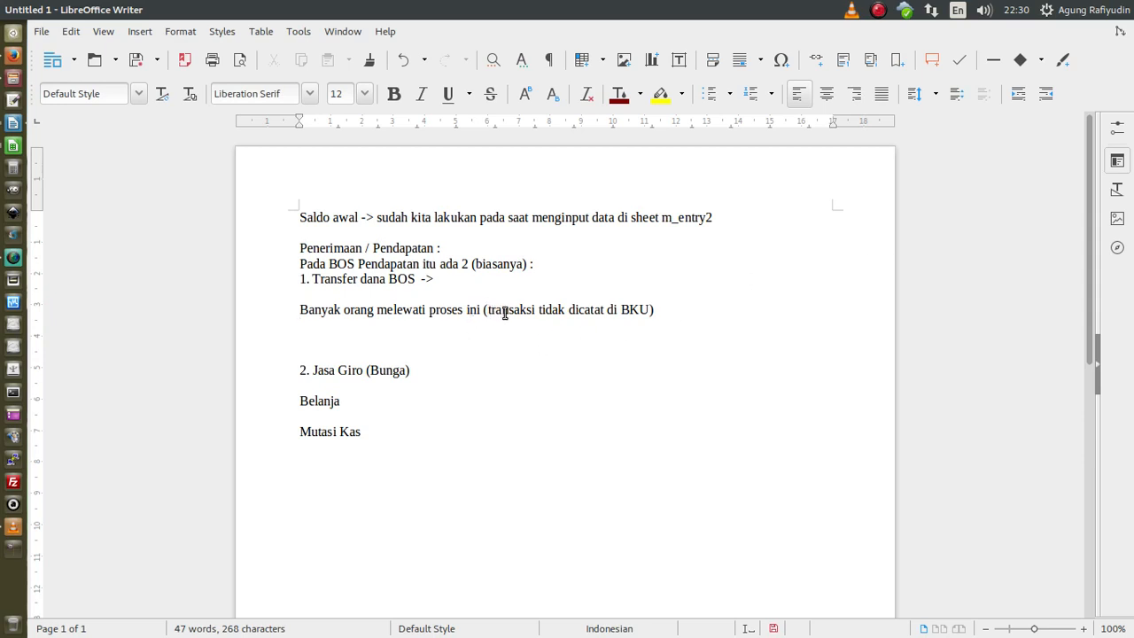
left_click(300, 309)
type("Transaksi ")
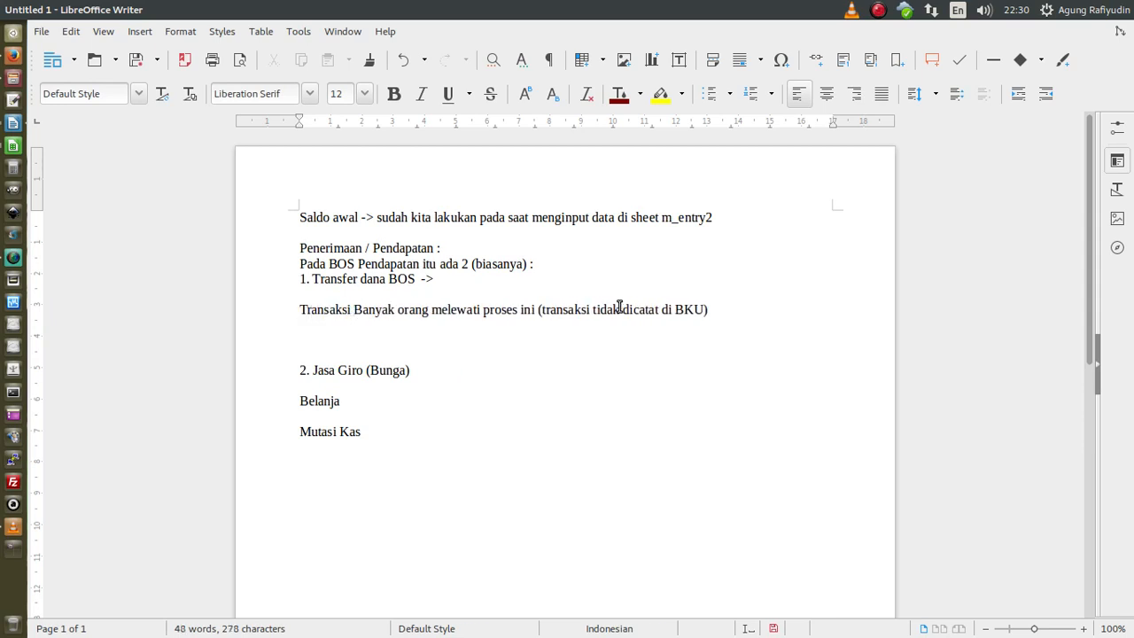
type("Penerimaan ")
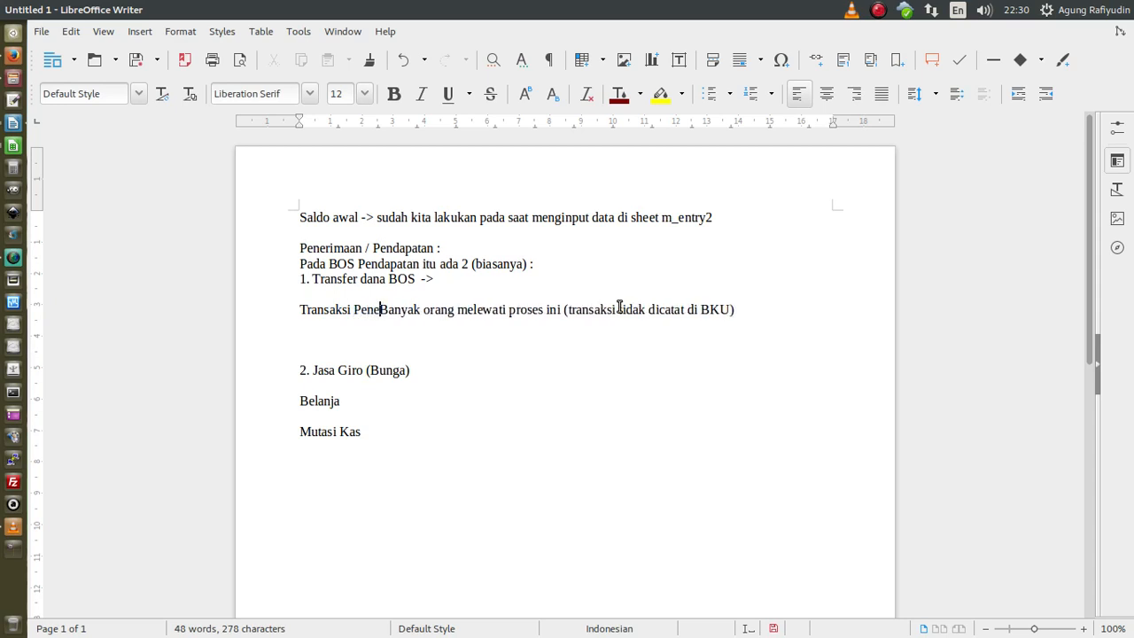
type("transfer")
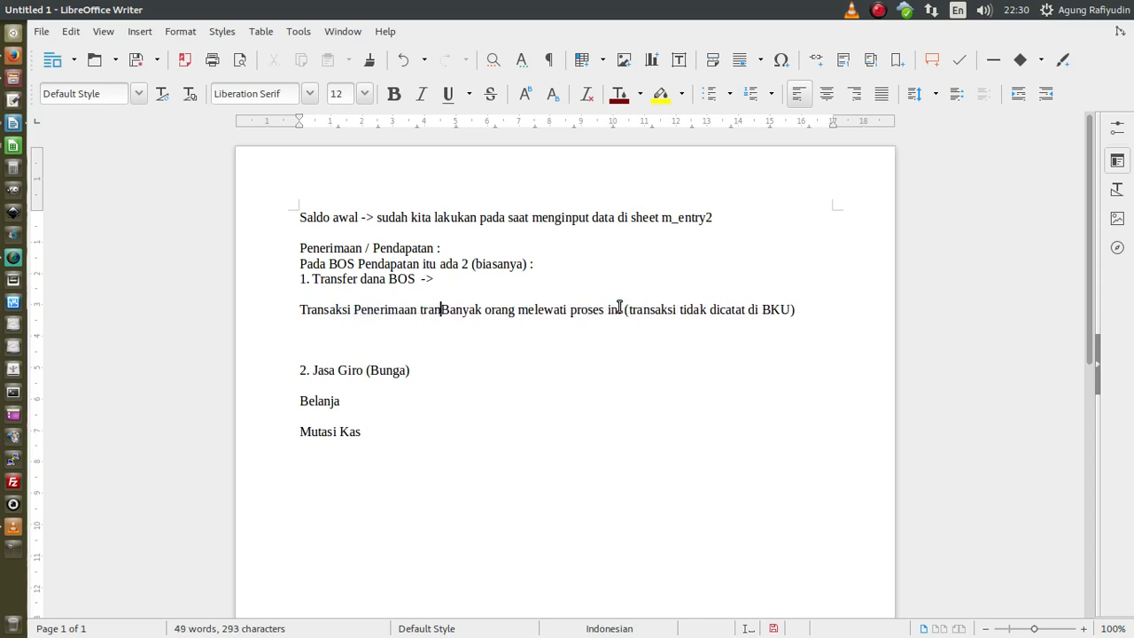
type(" :")
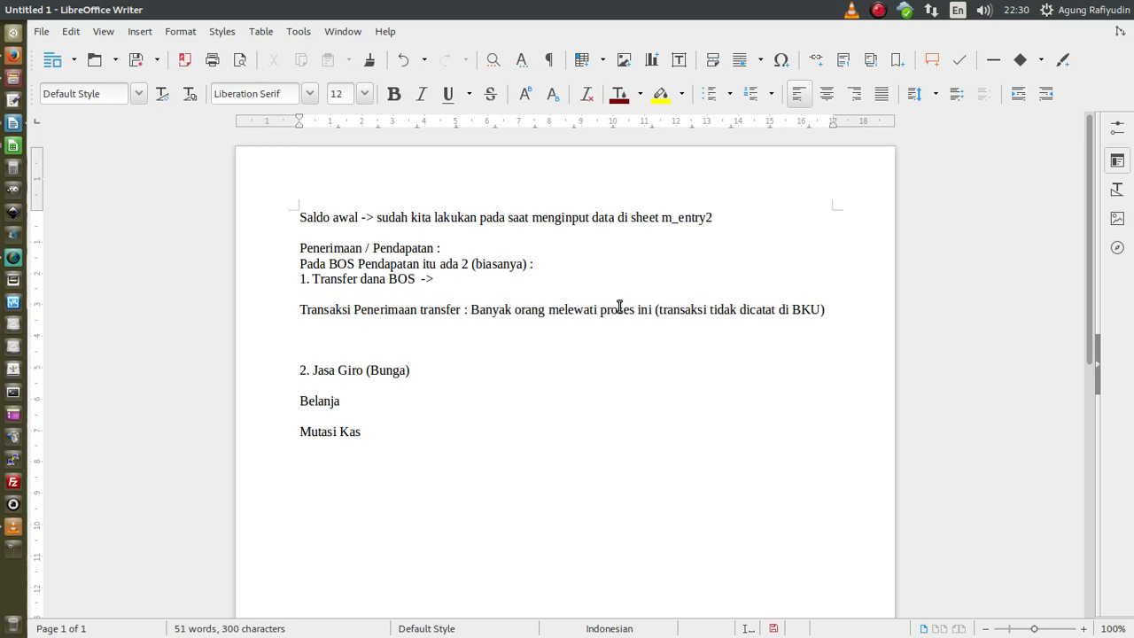
- Add 'Transaksi Pengambilan Dana dari Bank ke Kas Tunai :' followed by a copy of the explanation
key("End")
key("Return")
type("Transaksi ")
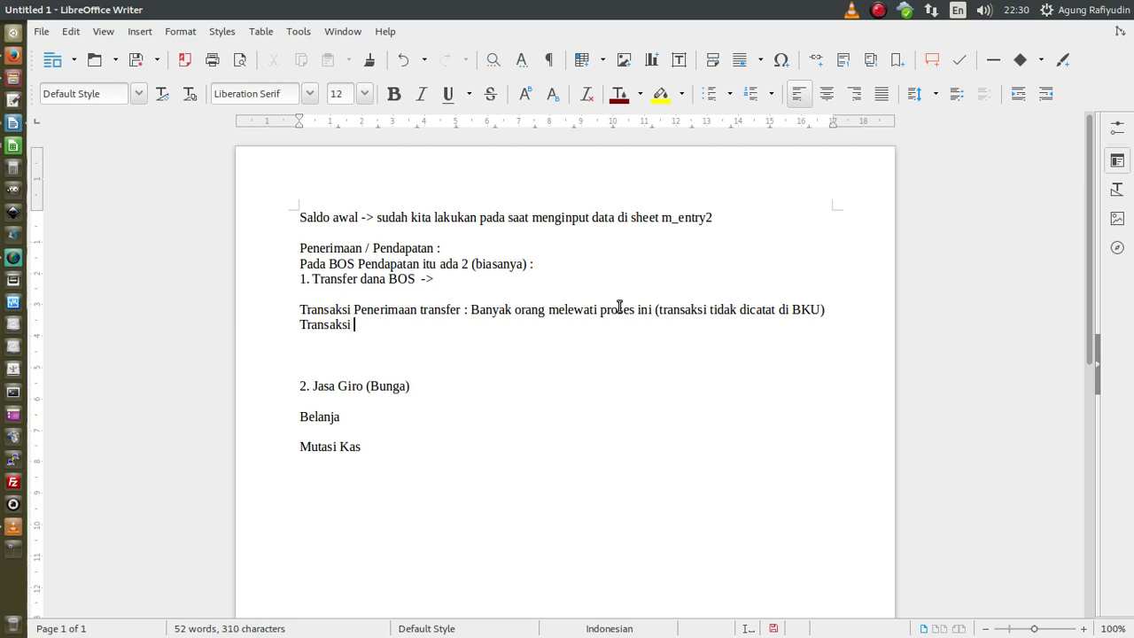
type("Pengambilan")
type(" Da")
key("BackSpace")
type("ana dari Bank ke Kas Tunai")
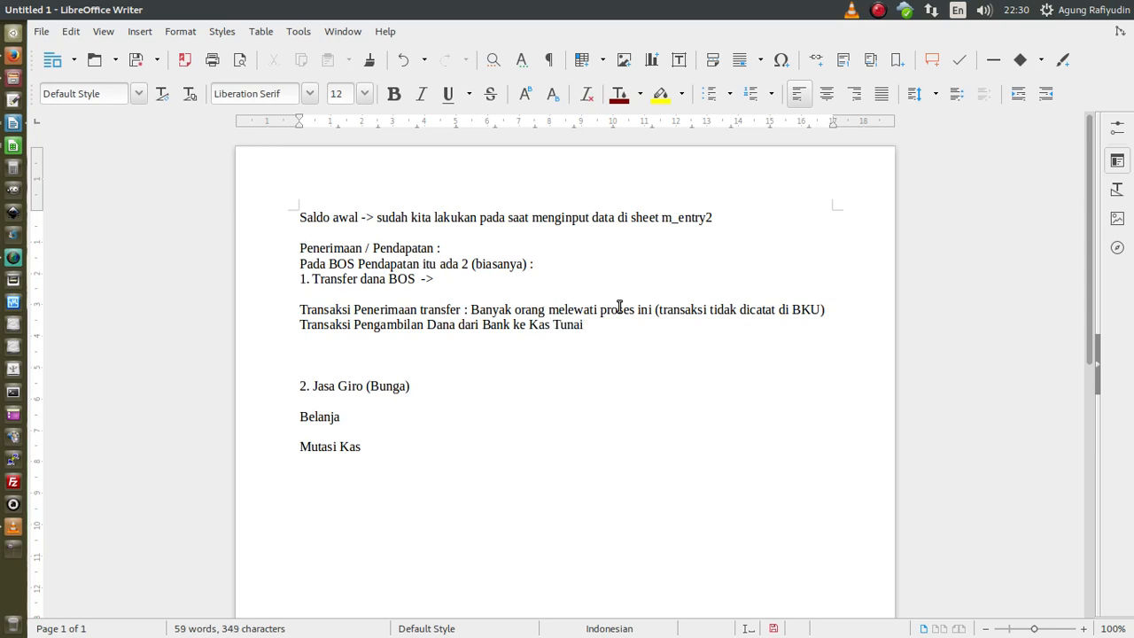
type(" :")
left_click_drag(470, 310, 835, 310)
key("ctrl+c")
left_click(672, 324)
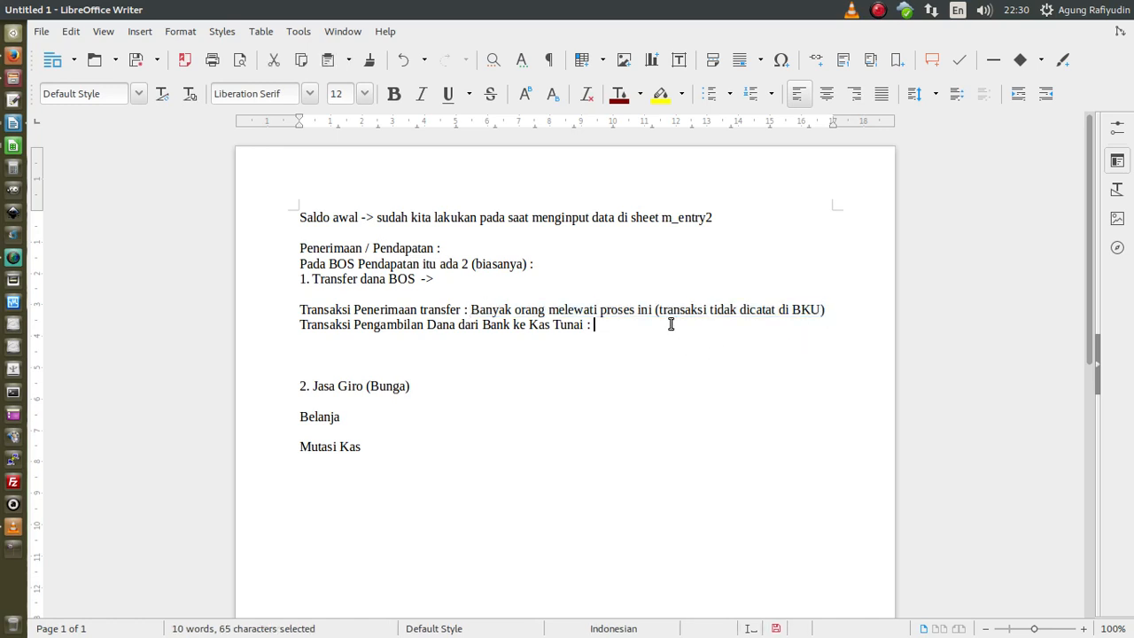
key("ctrl+v")
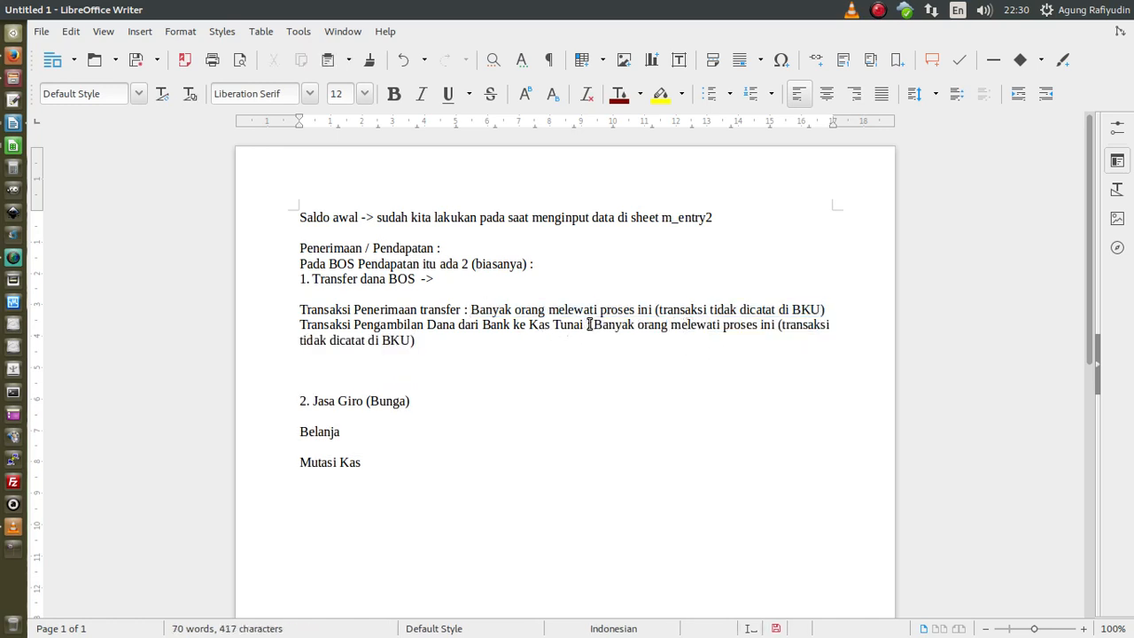
- Insert a blank line above the Pengambilan paragraph and a new line below it
left_click(291, 325)
key("Return")
left_click(433, 354)
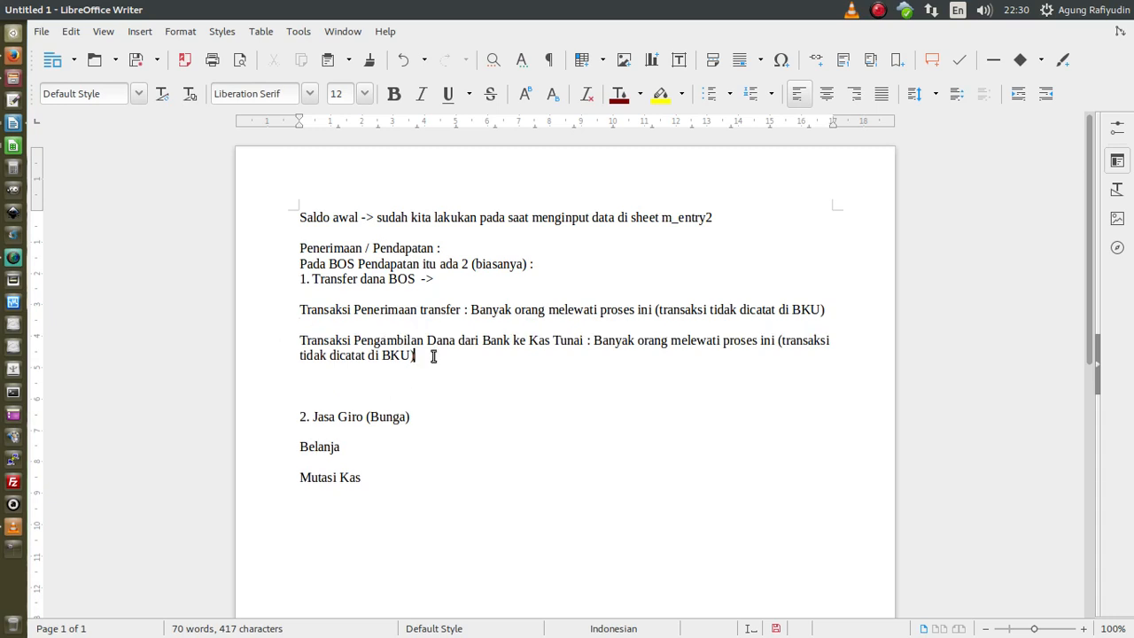
key("Return")
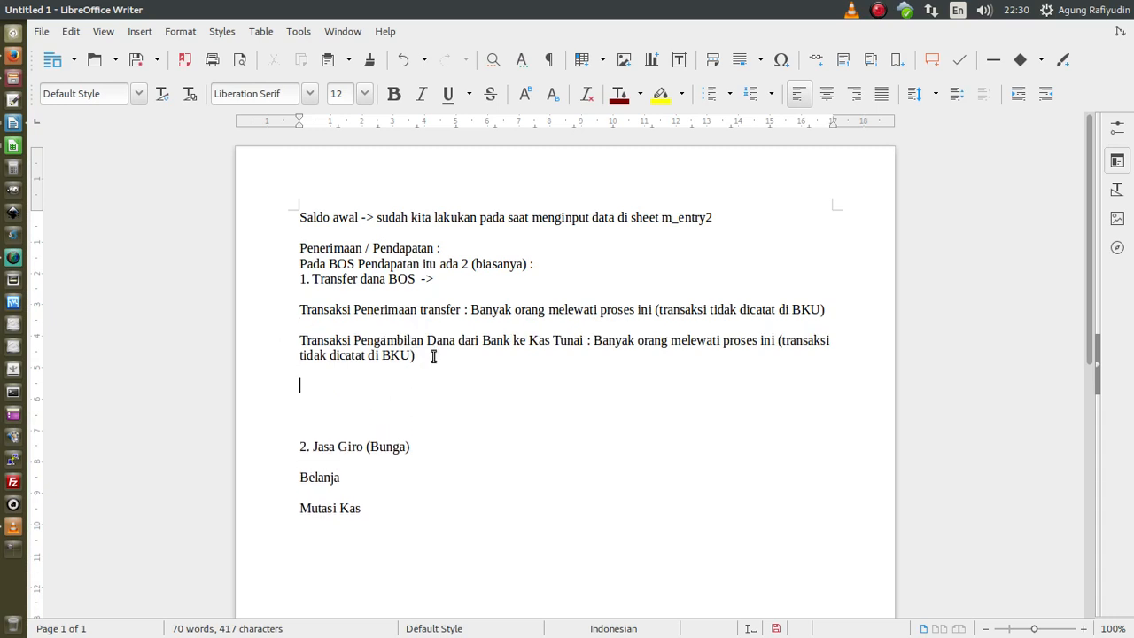
- Type 'Transaksi penerimaan Dana di Kas Tunai yang diambil dari Bank. (Hanya ini yang biasa dicatat di BKU)'
type("Transaksi penerimaan ")
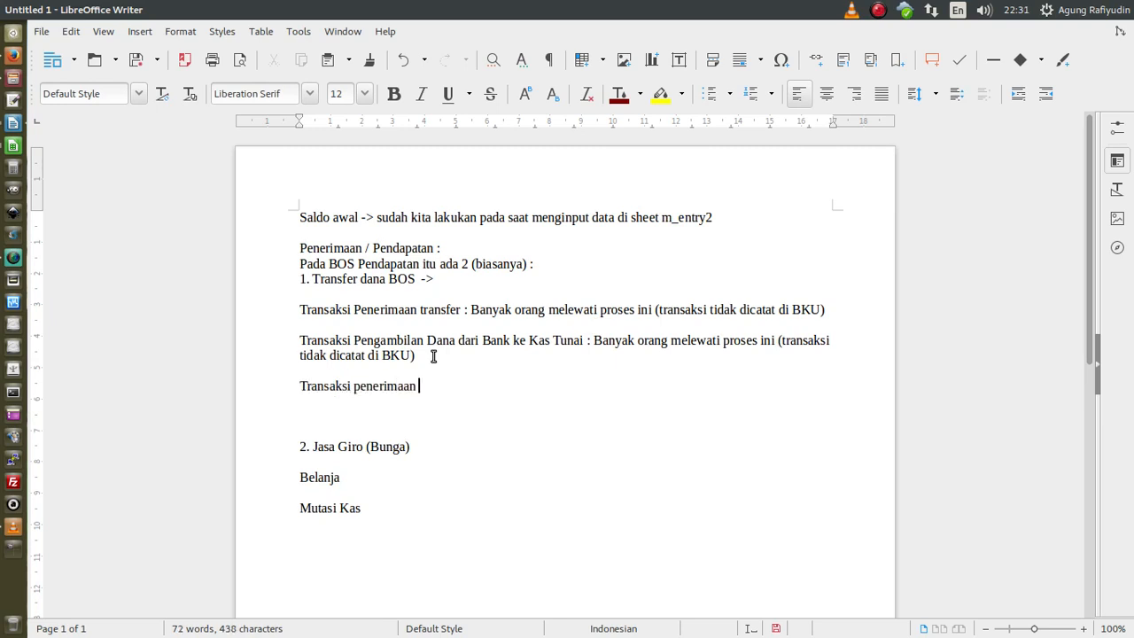
type("Dana yang")
key("BackSpace")
key("BackSpace")
key("BackSpace")
key("BackSpace")
key("BackSpace")
type("di Kas Tunai yang diambil")
type("dar")
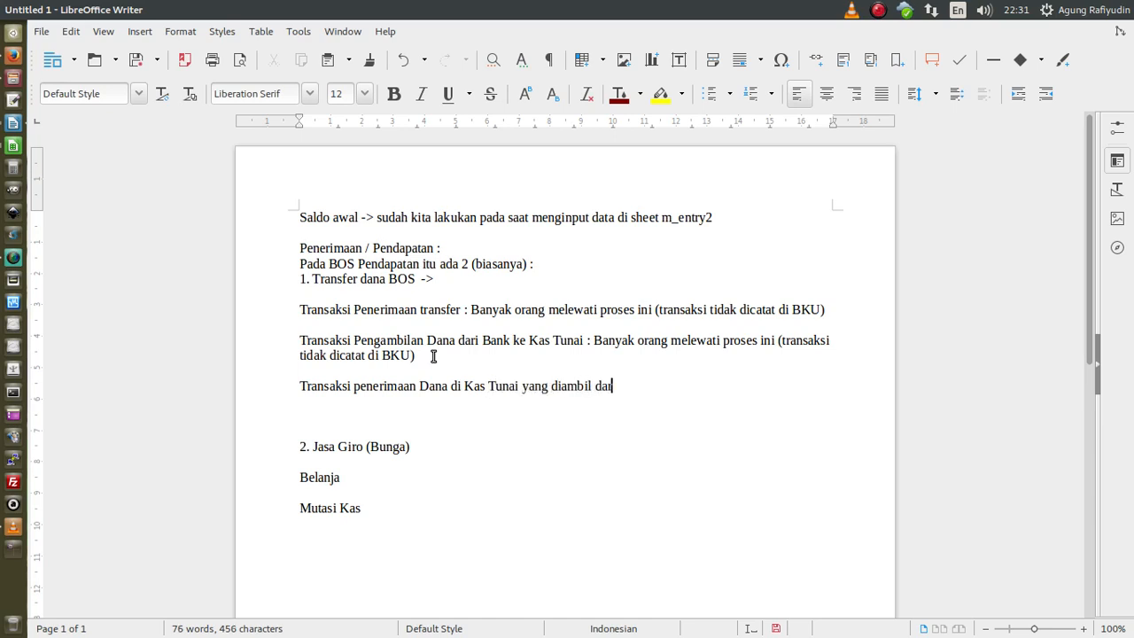
type("i Bank. (Hanya i")
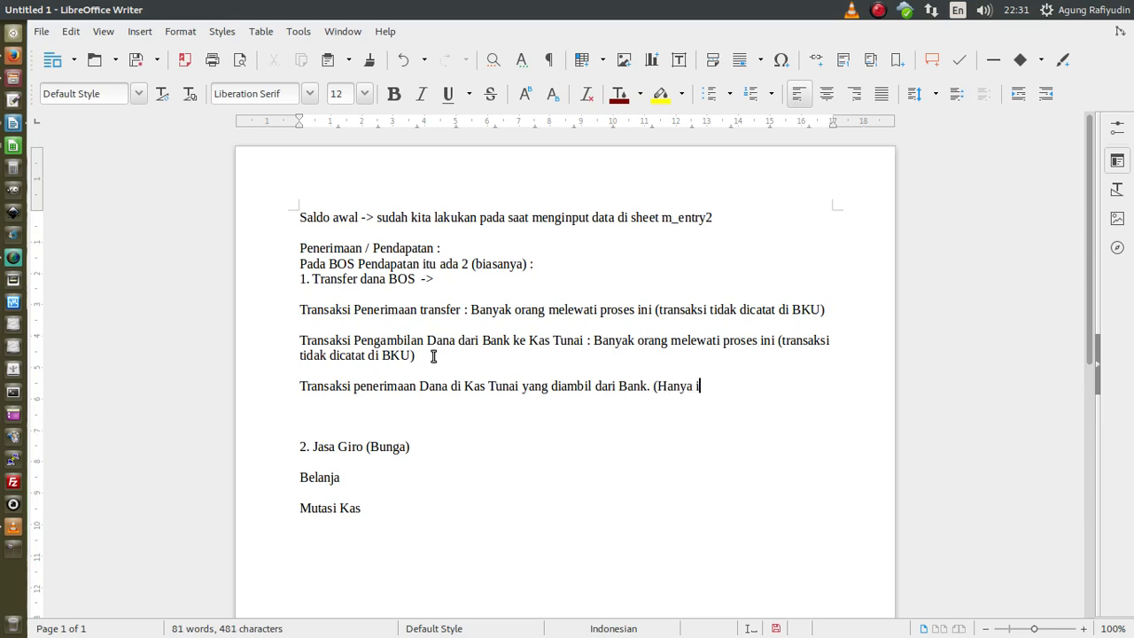
type("ni yang biasa di")
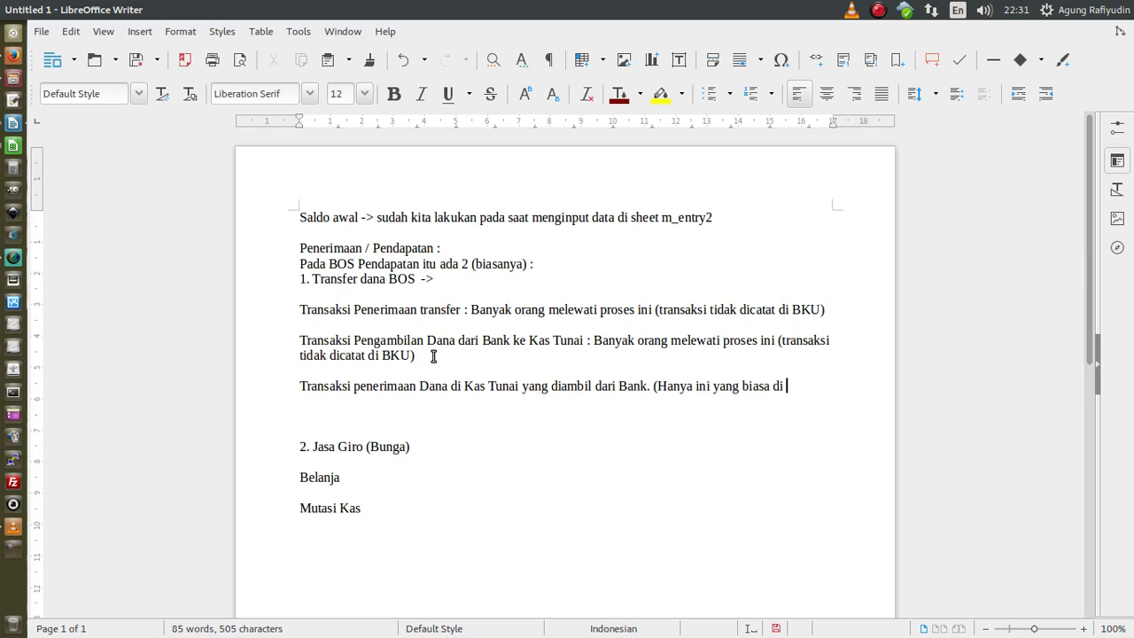
key("BackSpace")
type("catat di BKU")
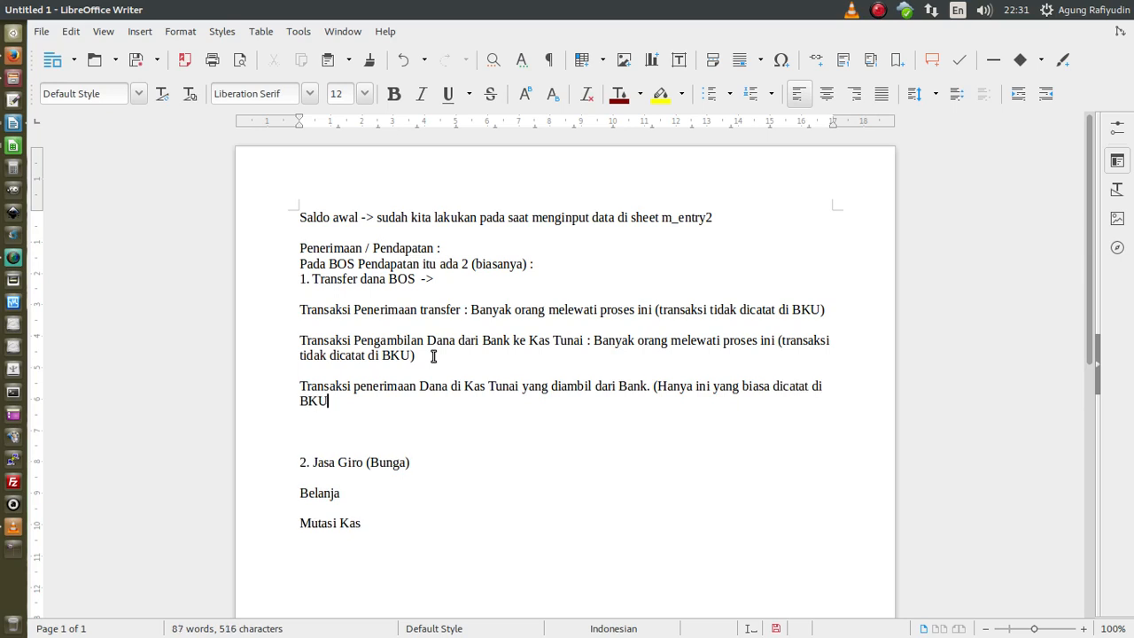
type(")")
- Highlight the Transaksi paragraphs while explaining, then add blank lines after the third one's 'BKU)'
left_click_drag(298, 310, 431, 355)
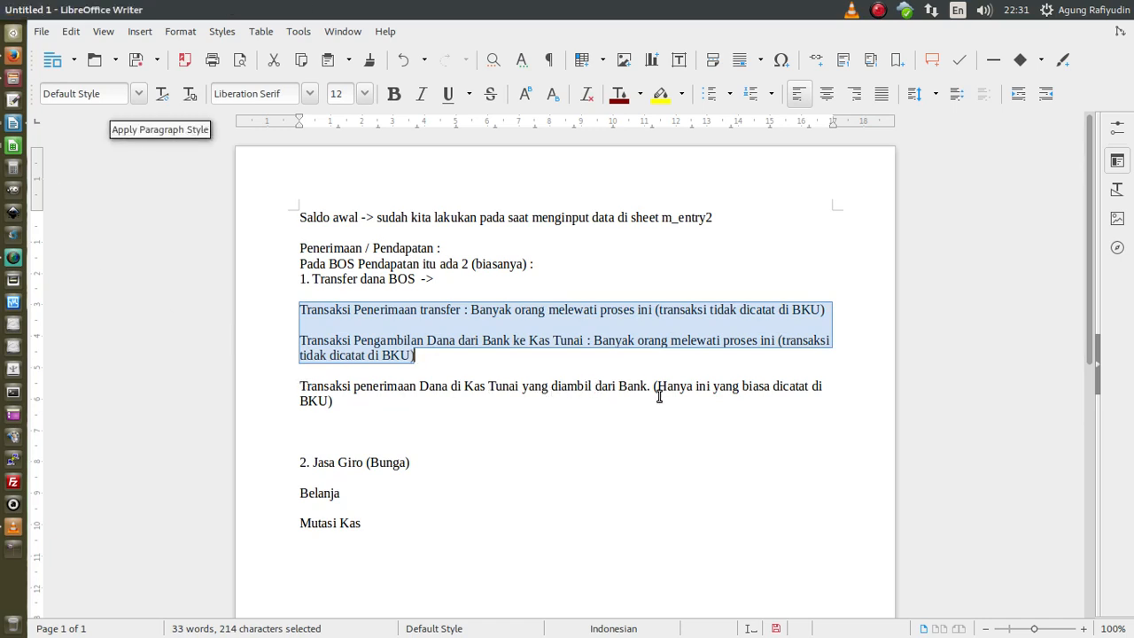
left_click(345, 406)
left_click_drag(344, 405, 291, 387)
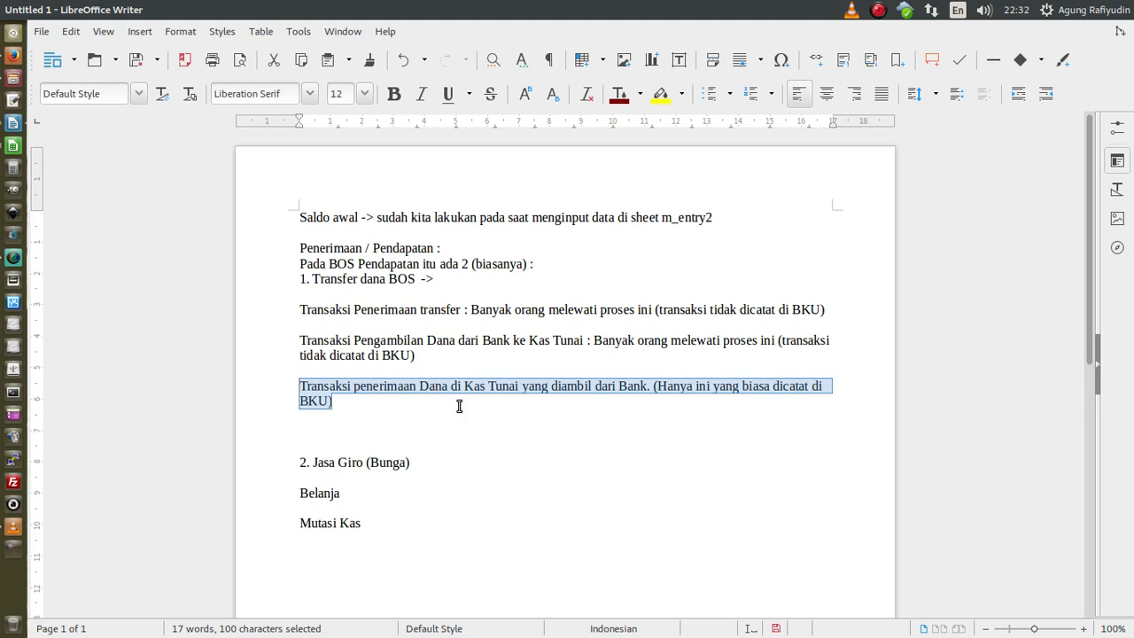
left_click(458, 404)
key("Return")
key("Return")
key("Return")
- Write the example lines 'Misalkan : Terima transfer 50.000.000', 'Diambil : 45.000.000' and 'Di-SPJ-kan : 45.000.000'
type("Misalkan ")
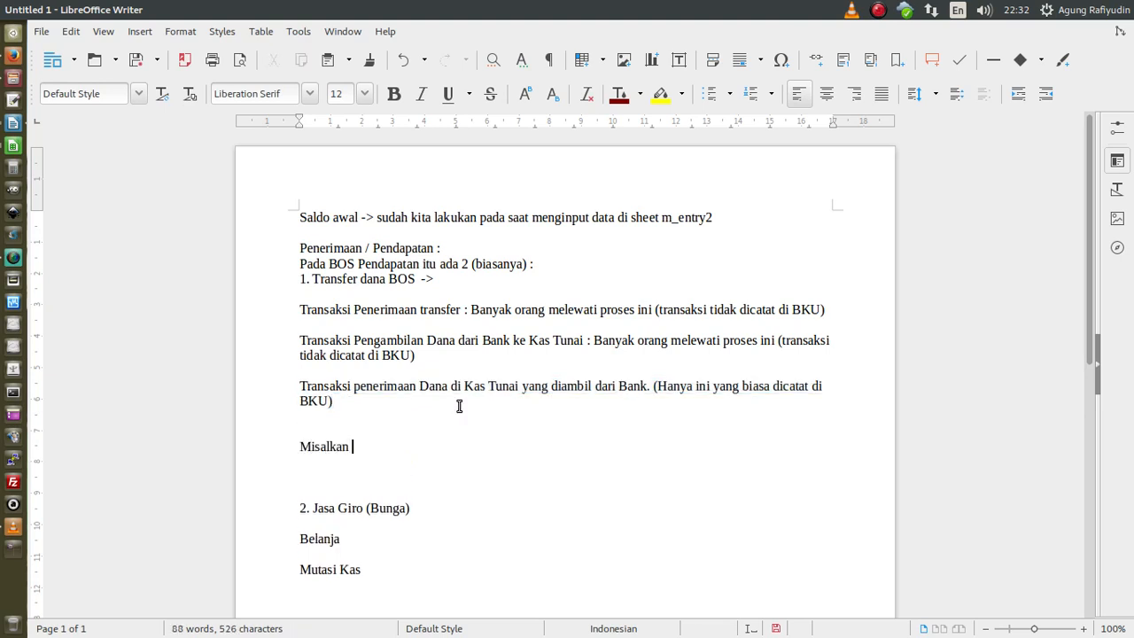
type("D")
key("BackSpace")
type(": Terima transfer 50.000.000")
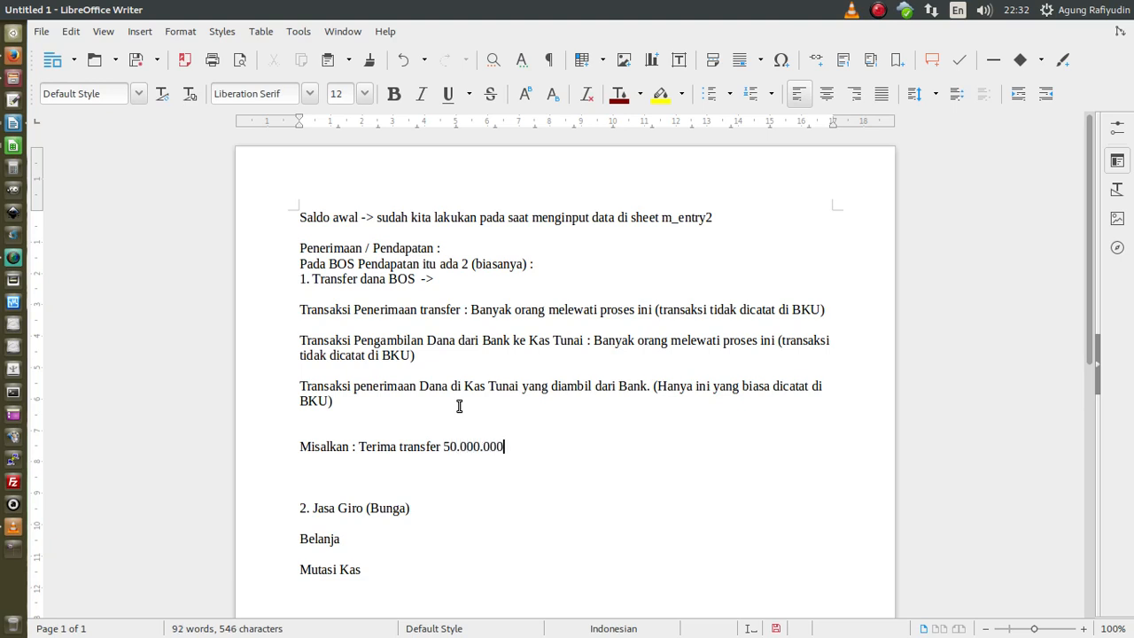
key("Return")
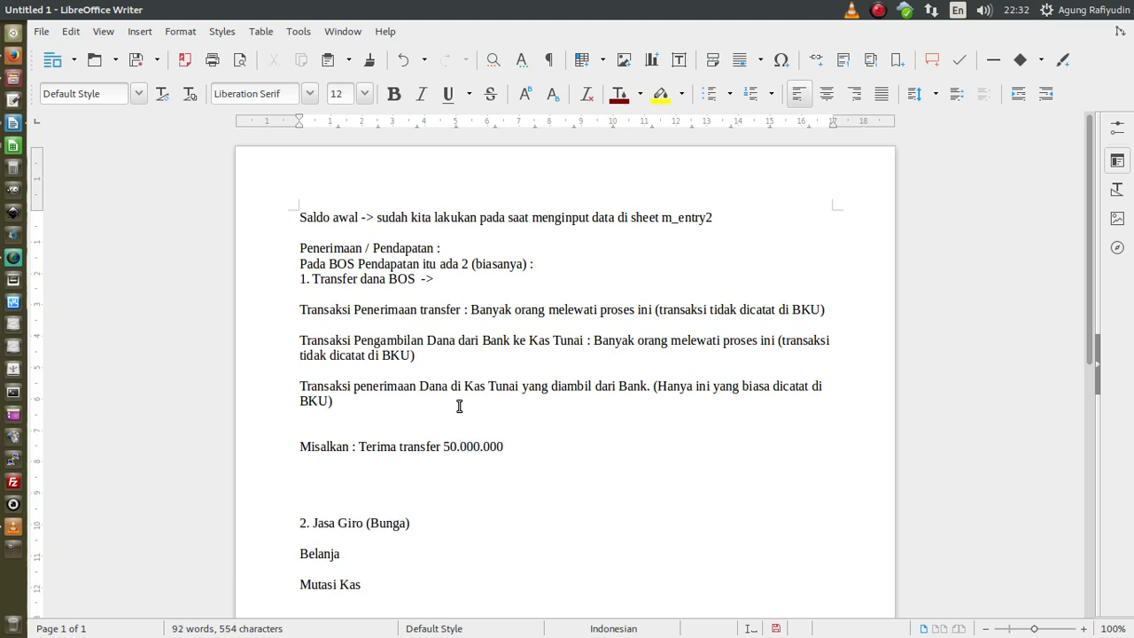
type("Diambil : 45.000.000")
key("Return")
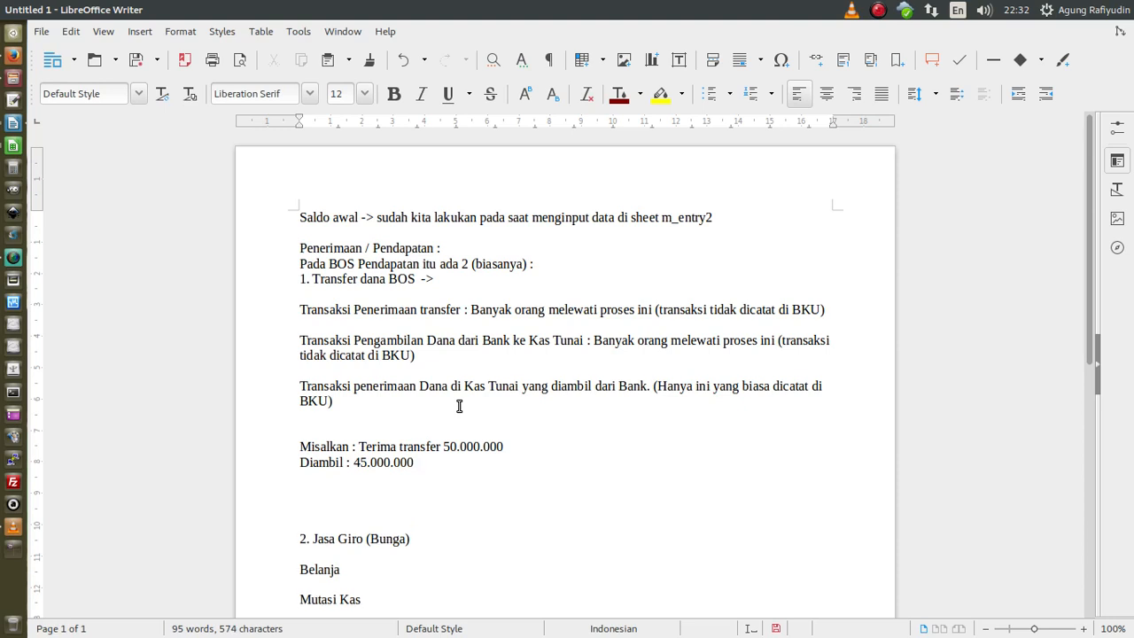
type("Di-SPJ-kan : 45")
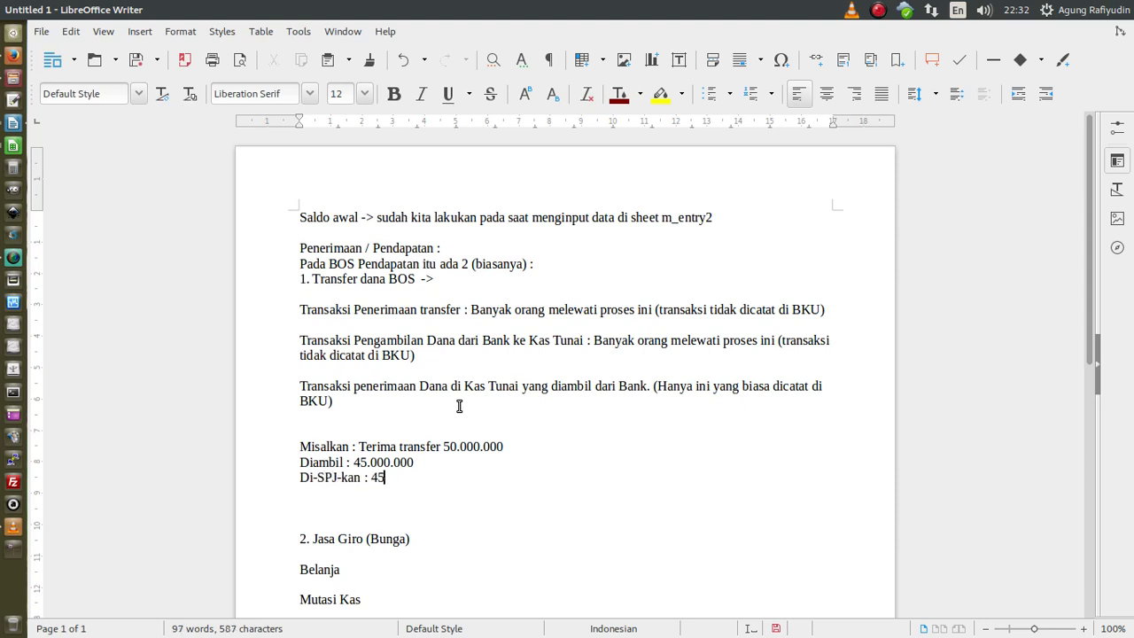
type(".000.000")
- Add 'Saldo di BKU : 0' and a line noting 50.000.000 - 45.000.000 = 5.000.000 remains in the bank
key("Return")
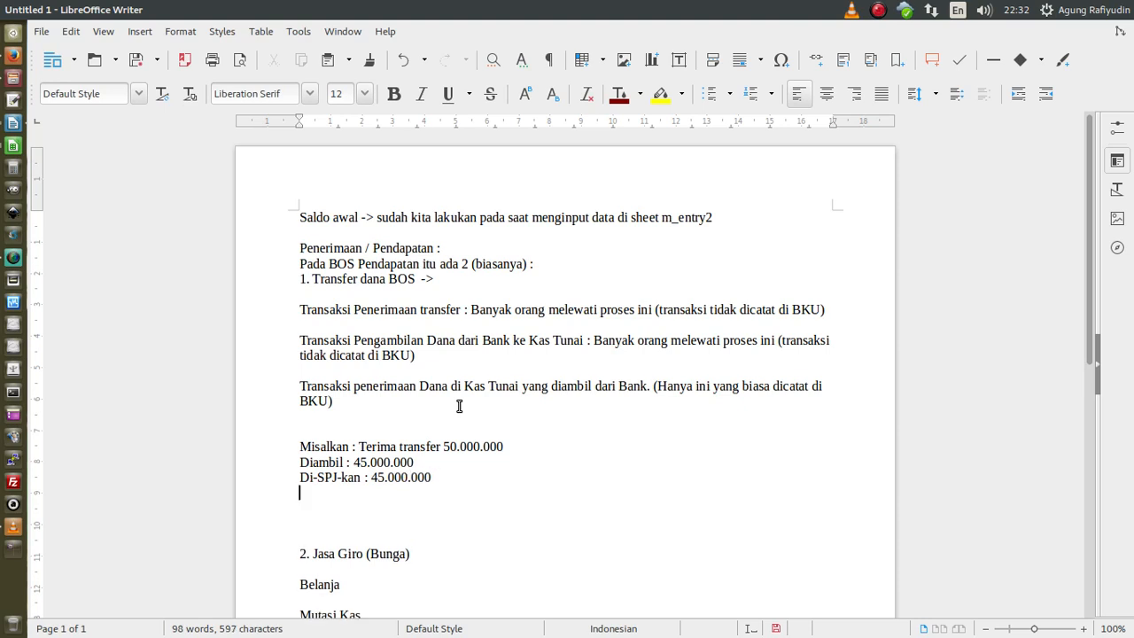
type("Saldo di BKU : 0")
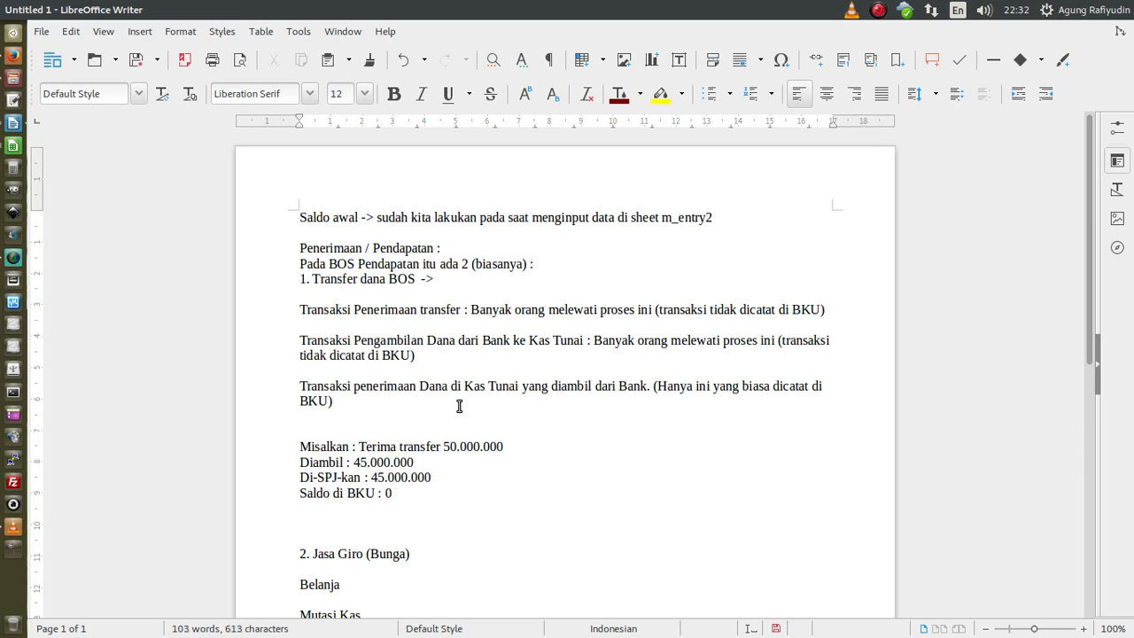
key("Return")
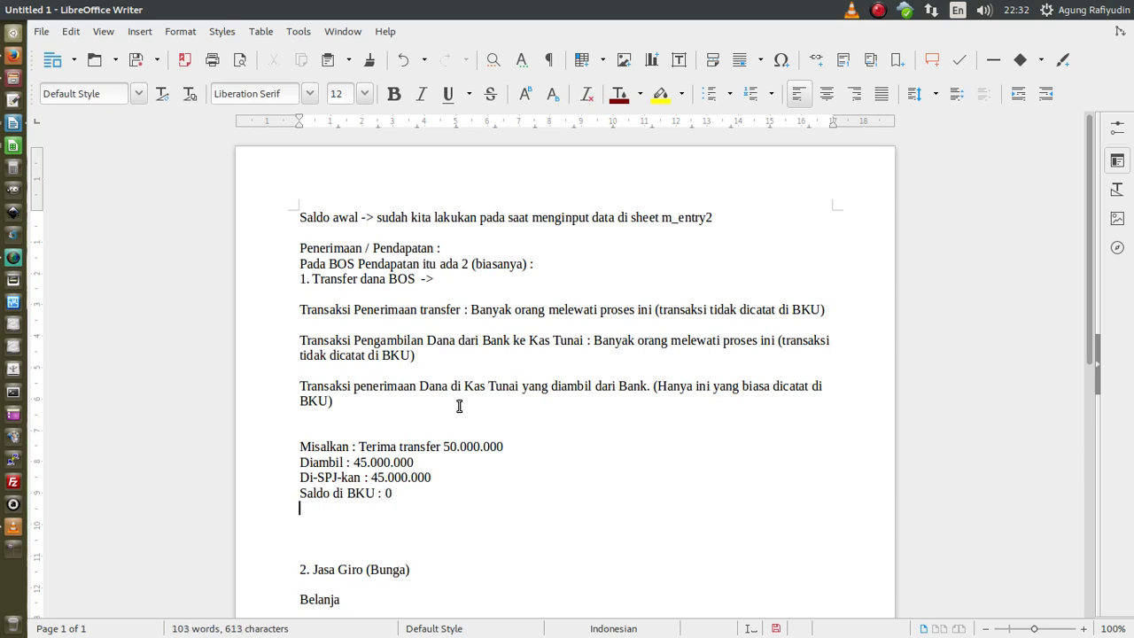
type("padahal masih ada saldo")
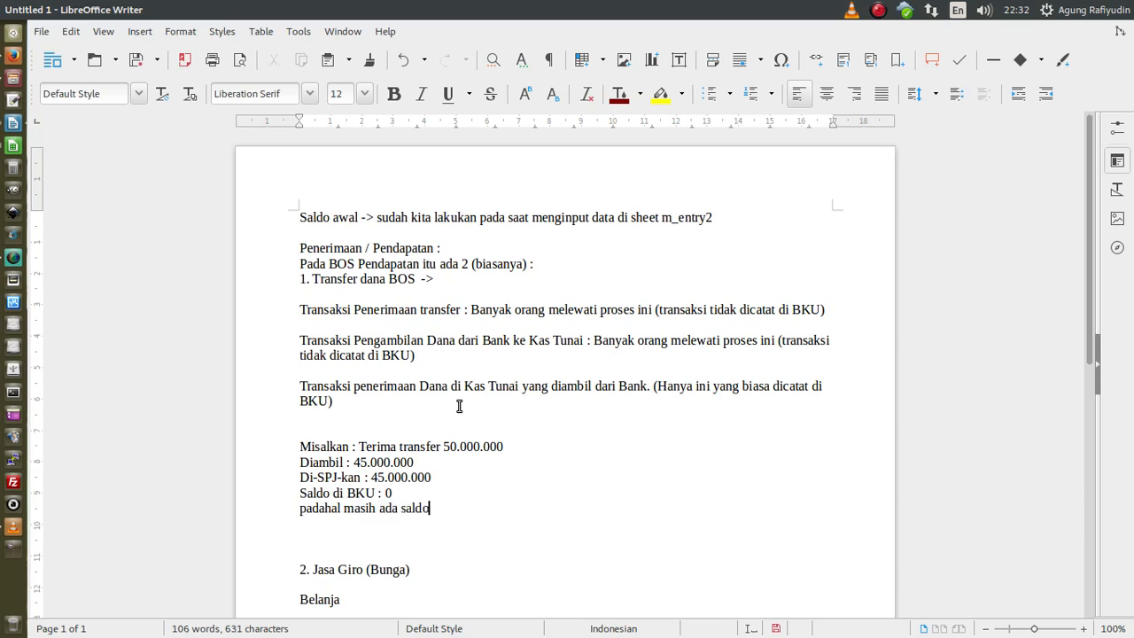
type(" bos di bank sebesar ")
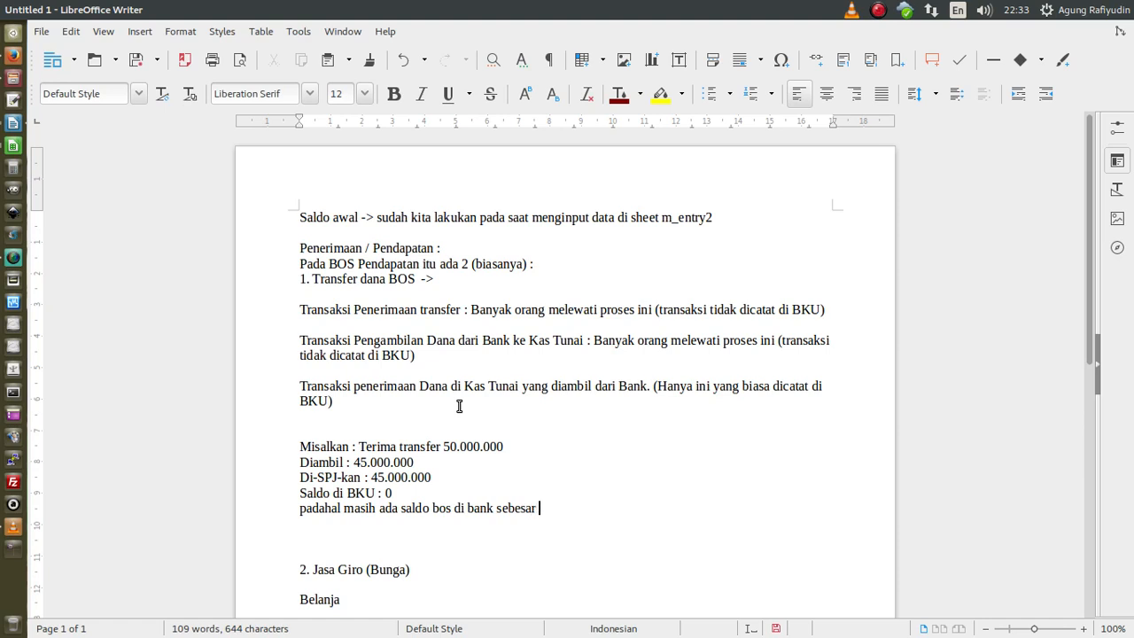
type("50.000.000 - 45.000.000 = 5")
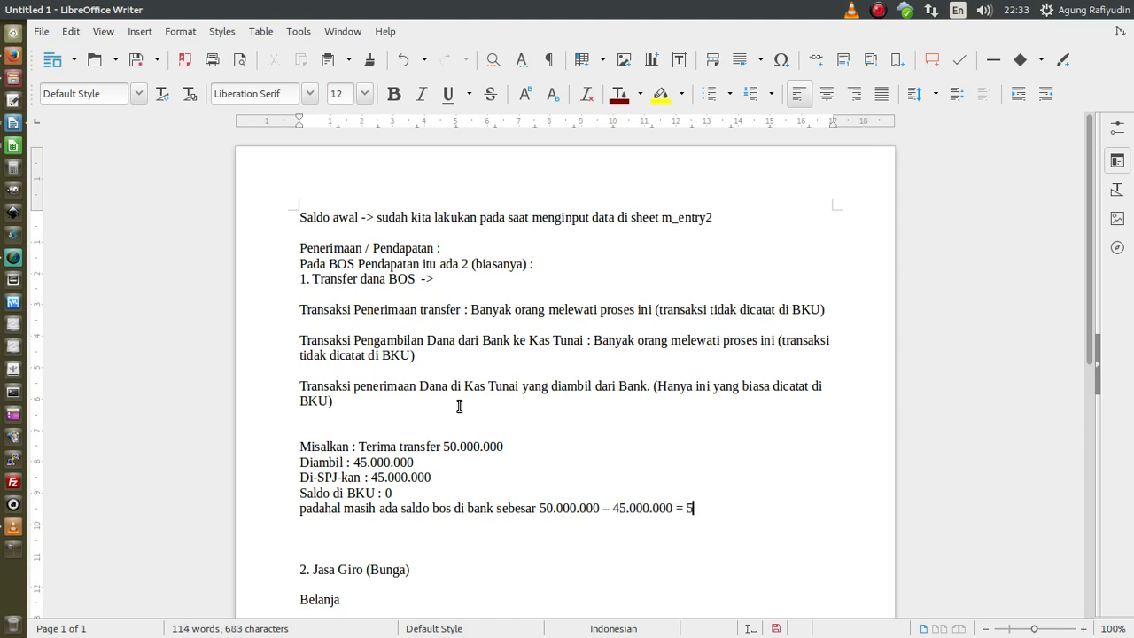
type(".000.000")
left_click(309, 427)
- Remove the blank line above the example and highlight its 50.000.000, 45.000.000 and 5.000.000 amounts
key("Delete")
left_click_drag(360, 400, 295, 387)
left_click_drag(301, 431, 836, 494)
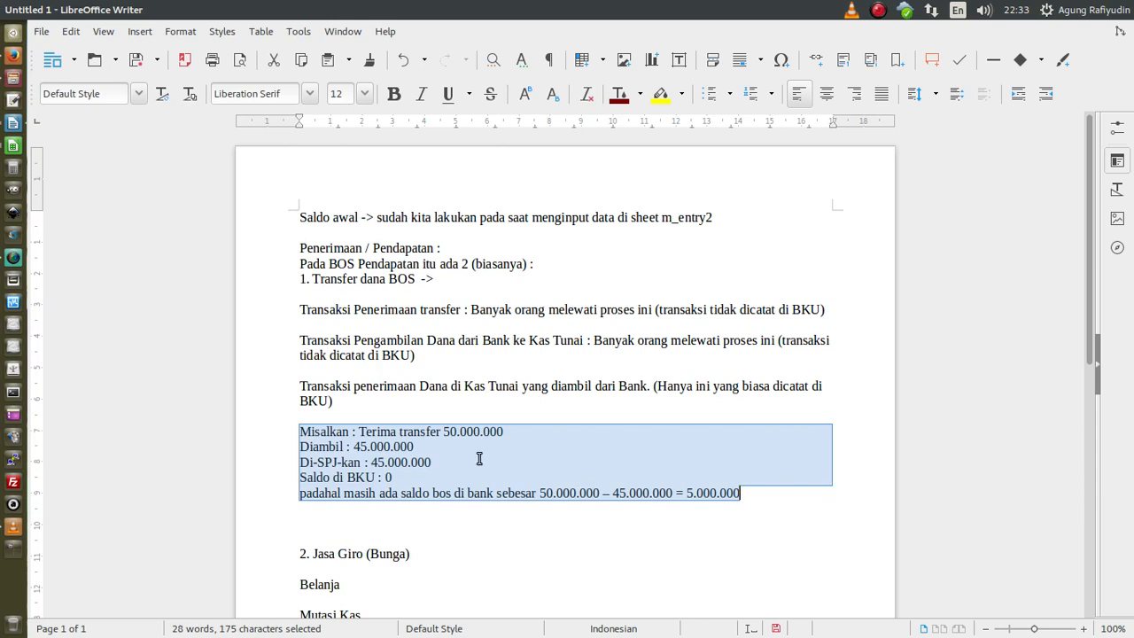
left_click_drag(353, 447, 505, 432)
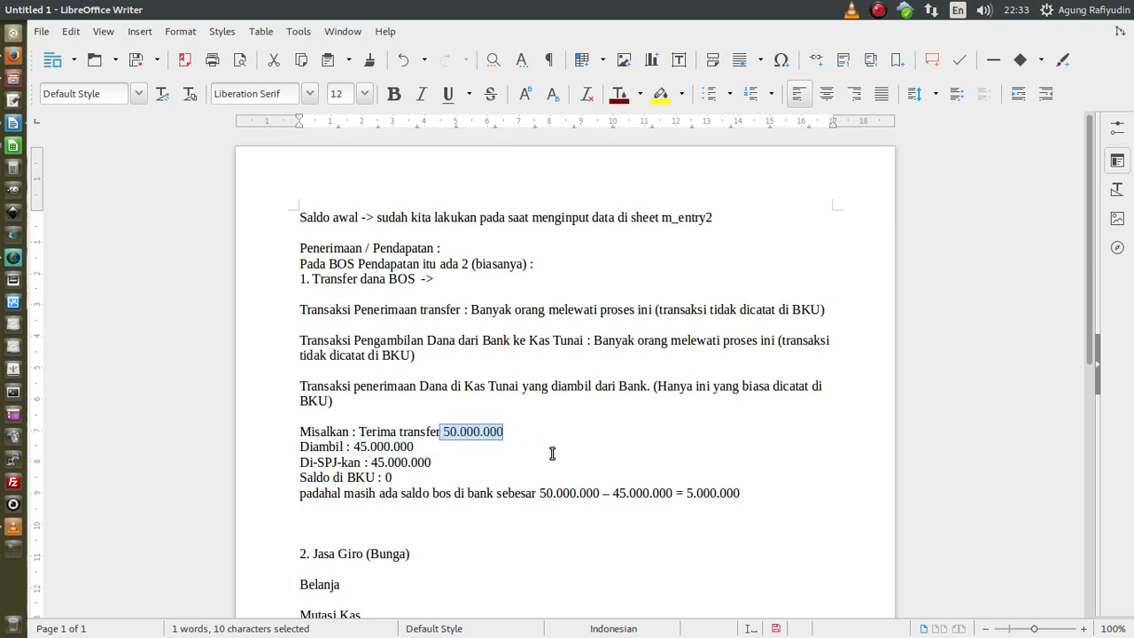
left_click_drag(371, 461, 432, 461)
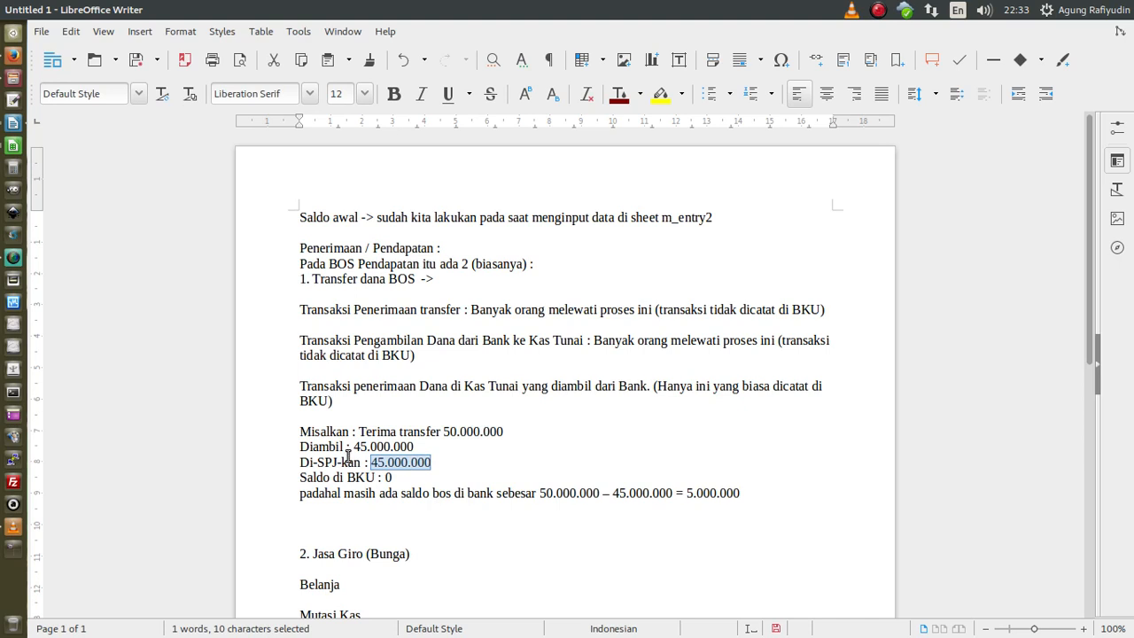
left_click_drag(353, 447, 422, 446)
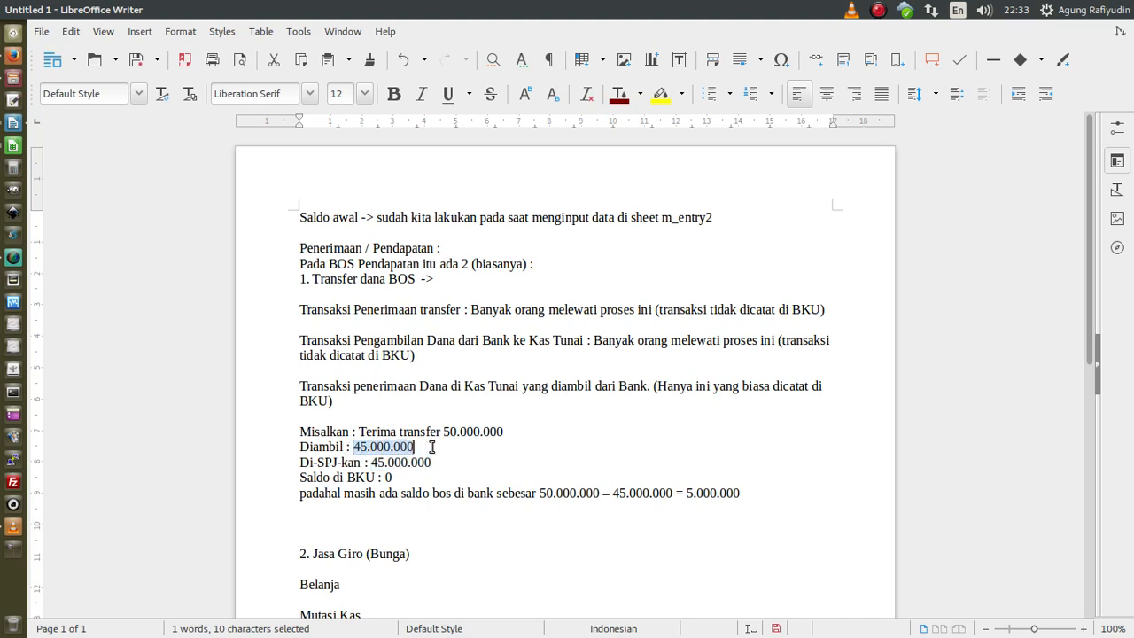
left_click_drag(685, 492, 744, 494)
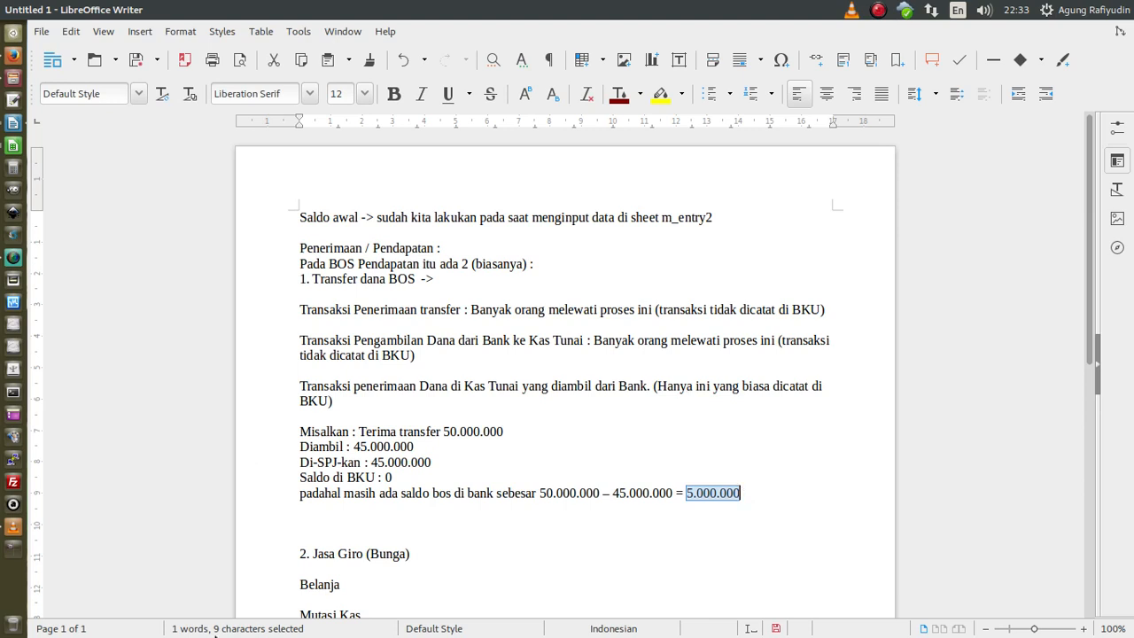
- Delete extra blank lines before '2. Jasa Giro (Bunga)' and highlight the three transaction paragraphs
left_click(321, 522)
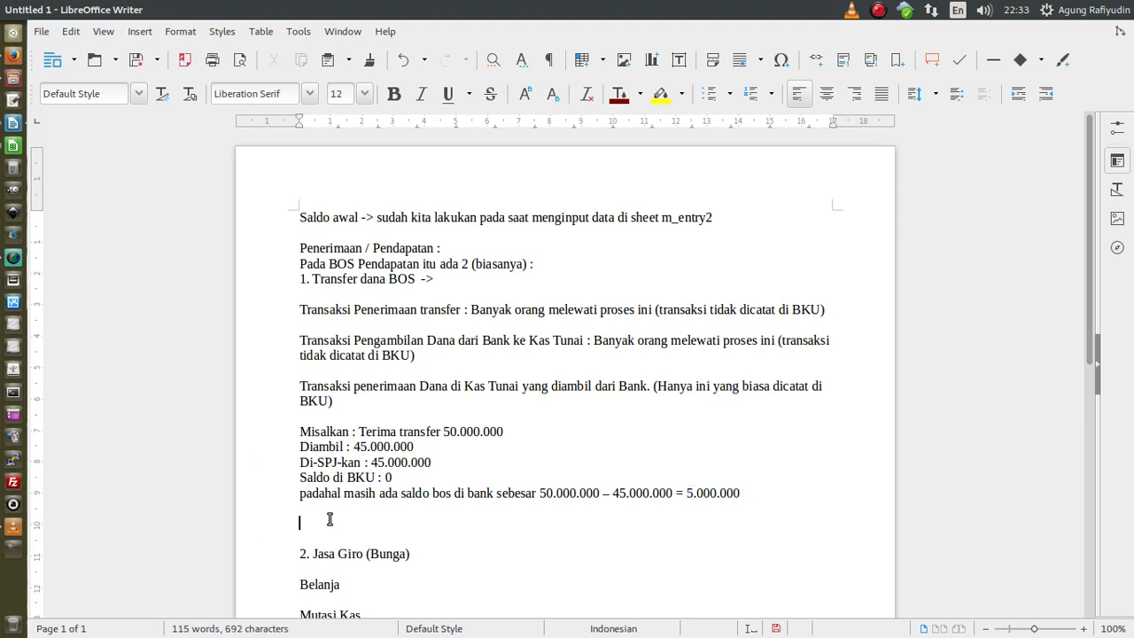
key("Delete")
key("Delete")
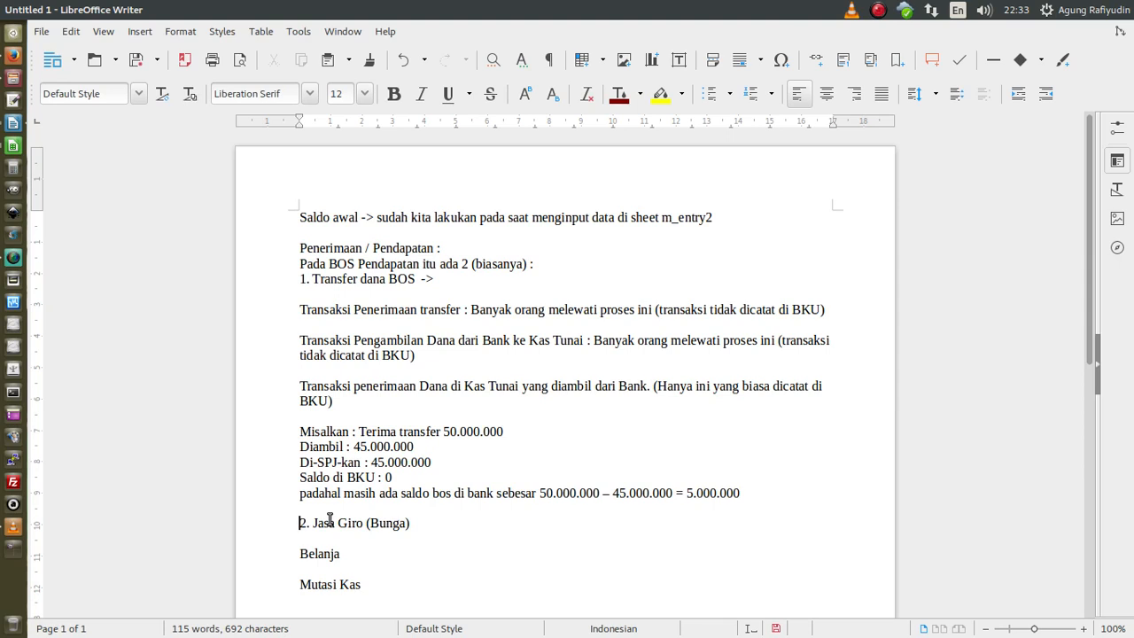
left_click_drag(335, 400, 267, 310)
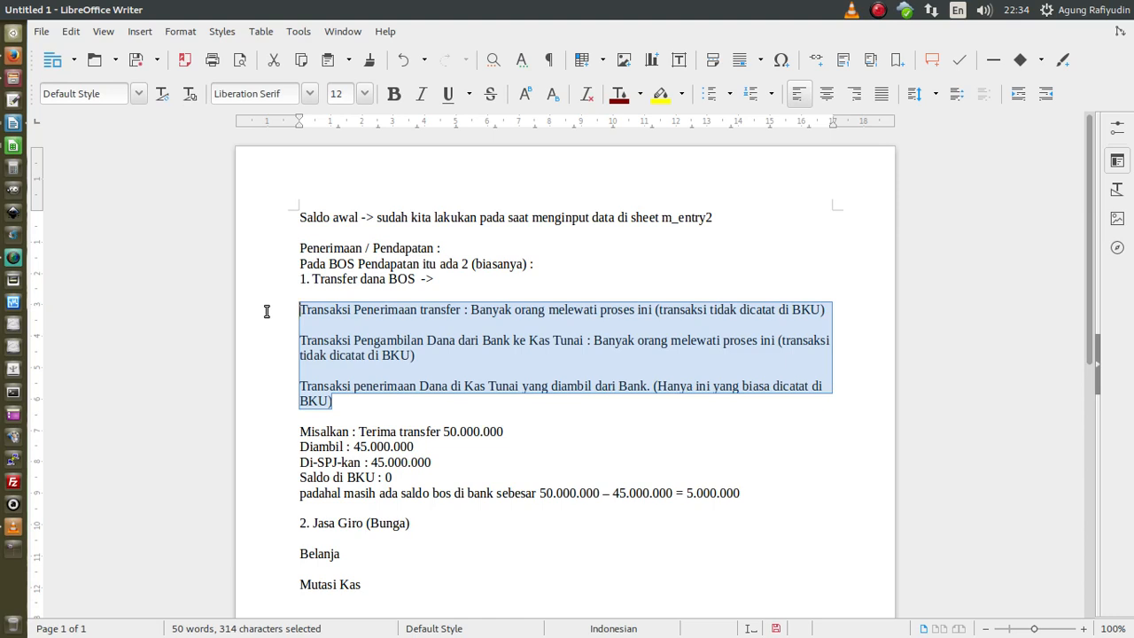
left_click(384, 297)
left_click_drag(330, 401, 275, 310)
- In the ADeMBOS workbook, check the 915.225,00 Saldo Awal receipt on the bku_entry sheet
left_click(12, 146)
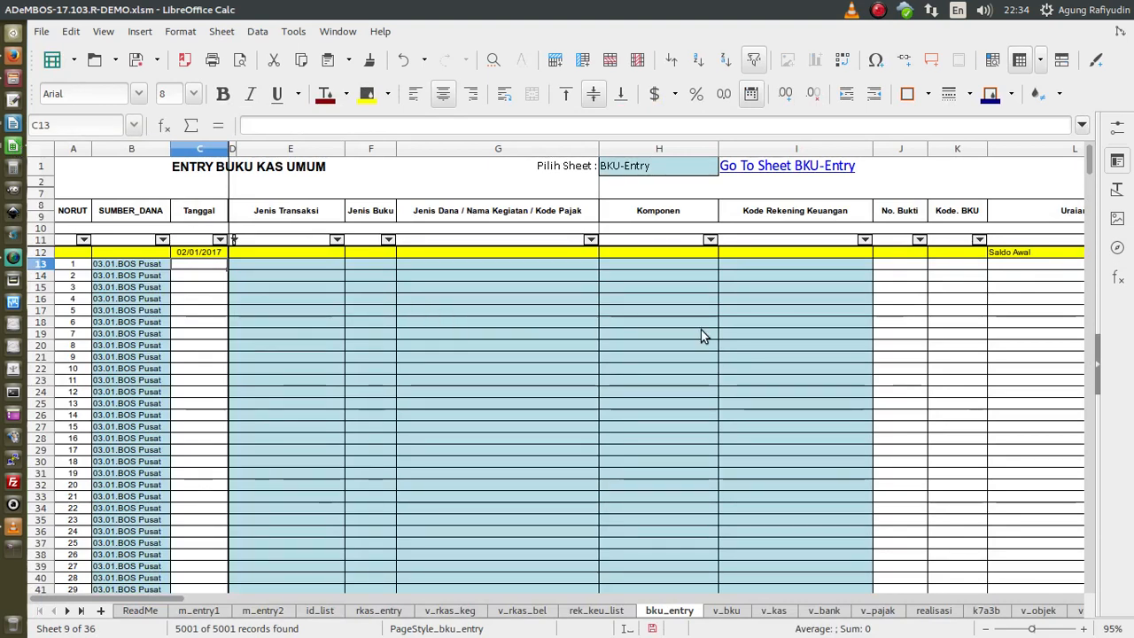
left_click_drag(163, 601, 278, 602)
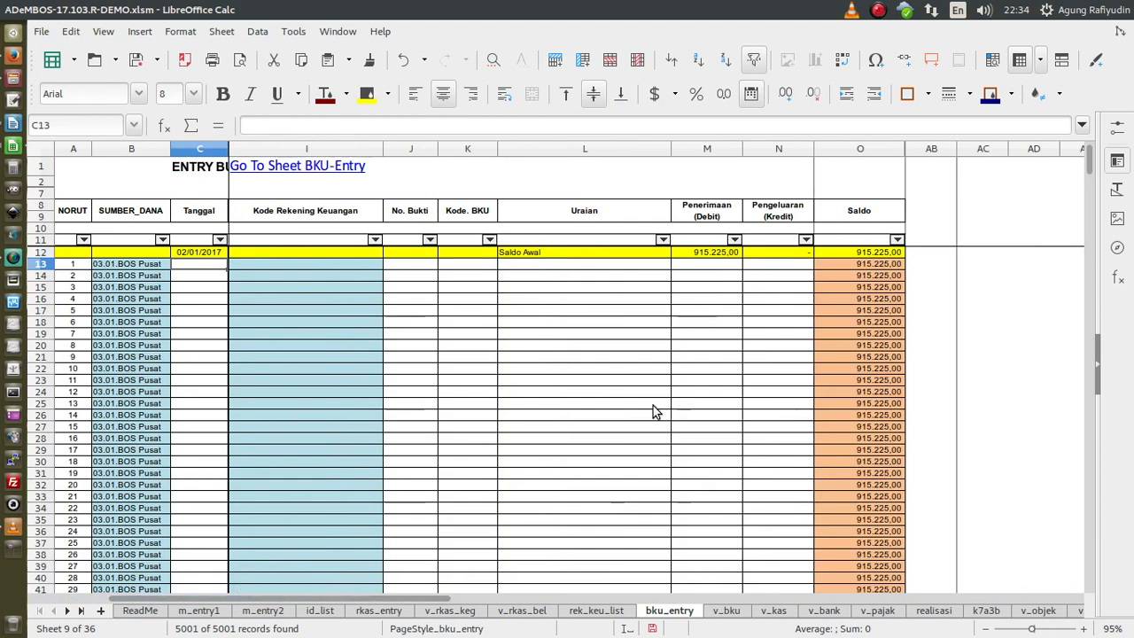
left_click(696, 254)
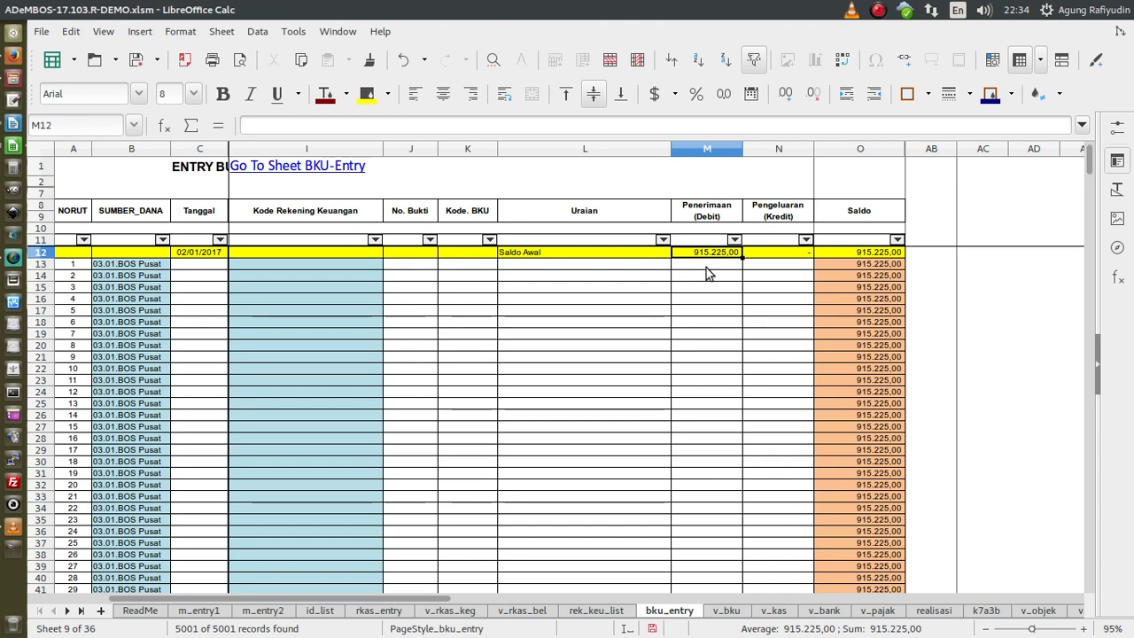
left_click(263, 610)
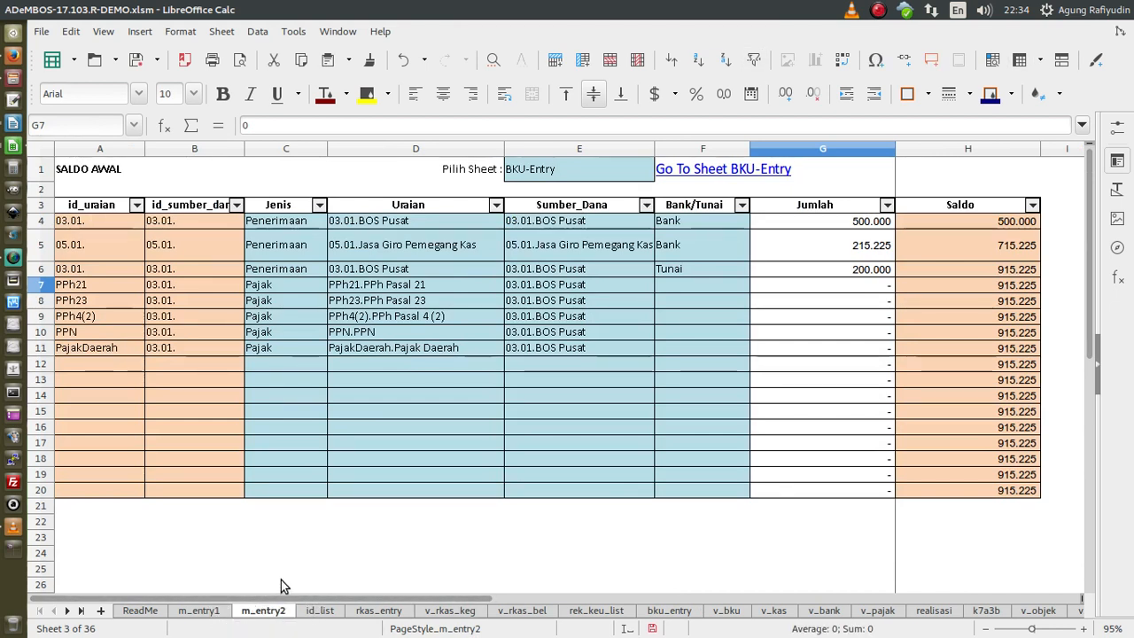
- Check the m_entry2 Jumlah amounts 500.000 bank, 215.225 Jasa Giro and 200.000 cash
left_click(823, 221)
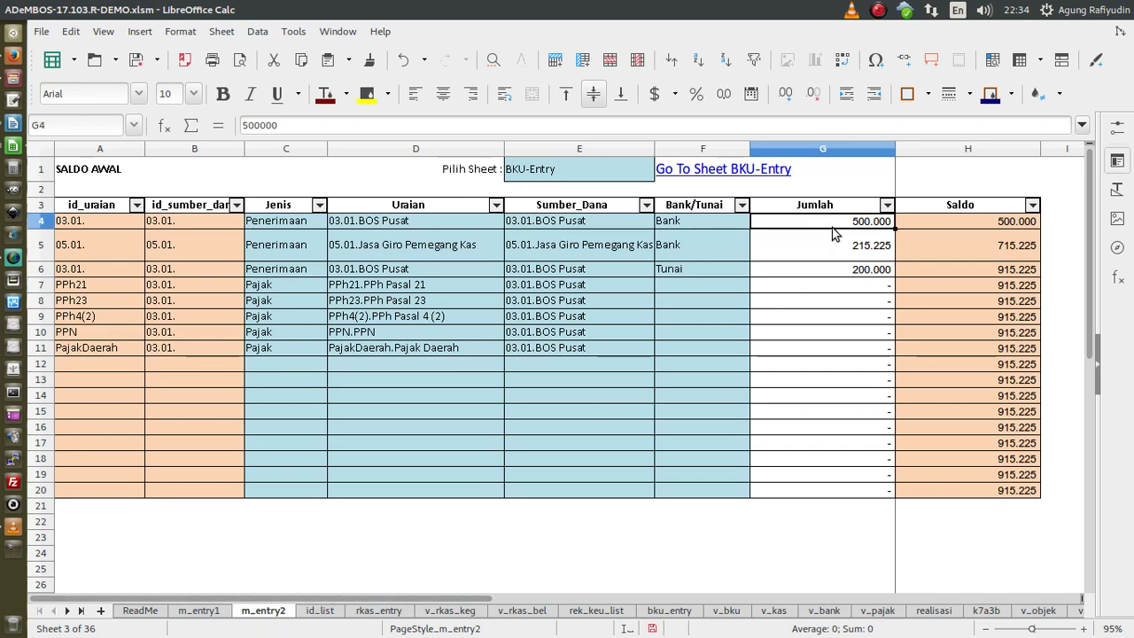
left_click(839, 242)
left_click(843, 271)
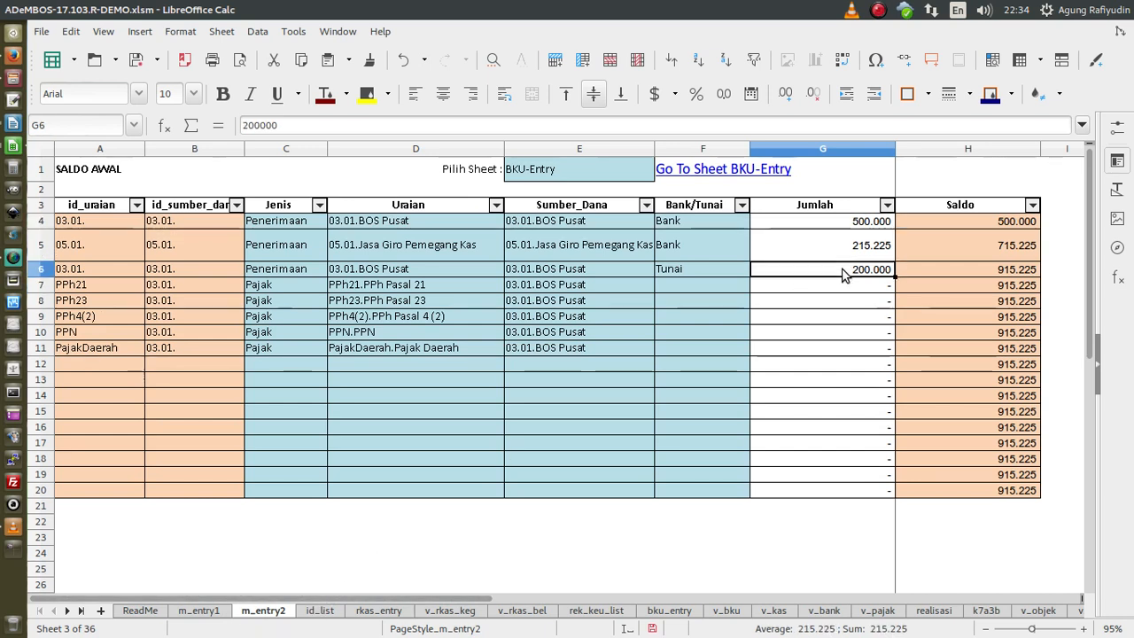
left_click(842, 222)
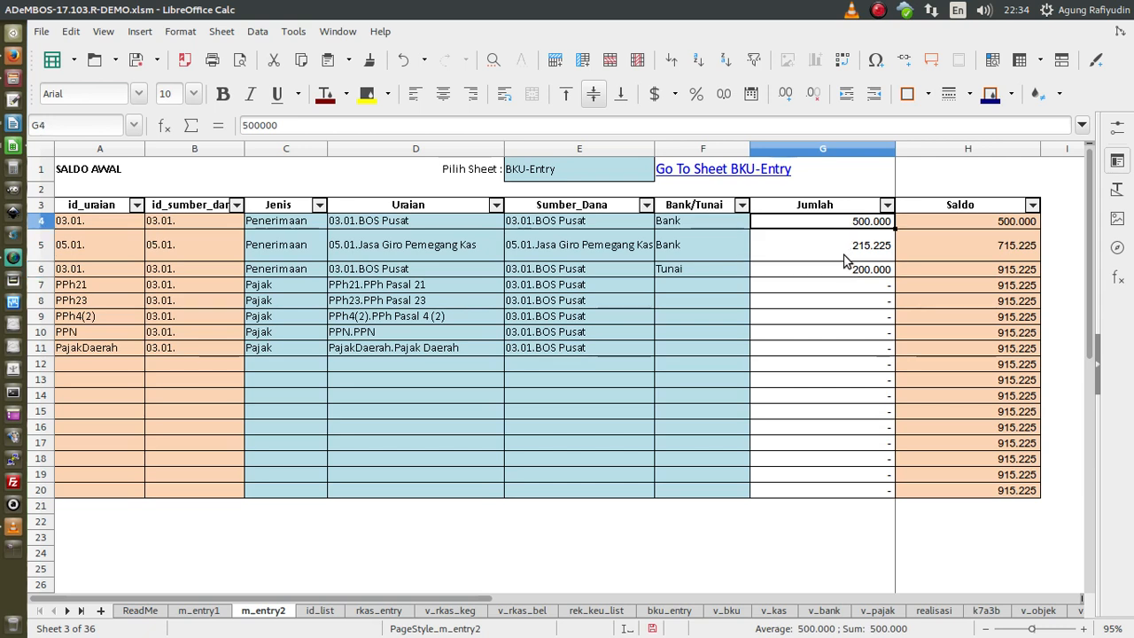
left_click(841, 255)
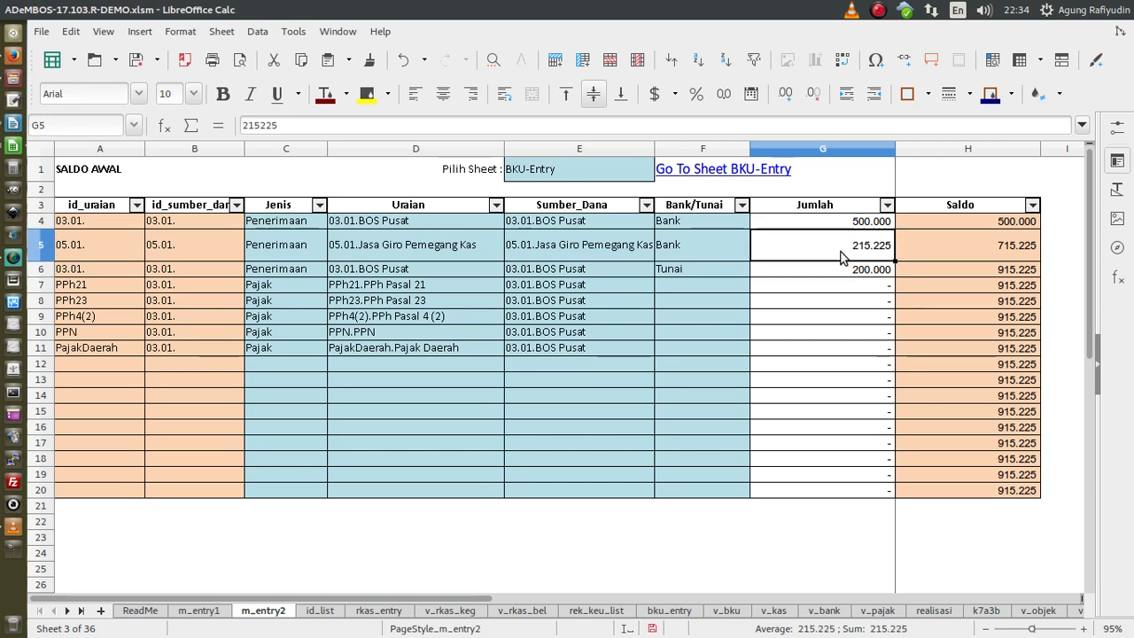
left_click(847, 270)
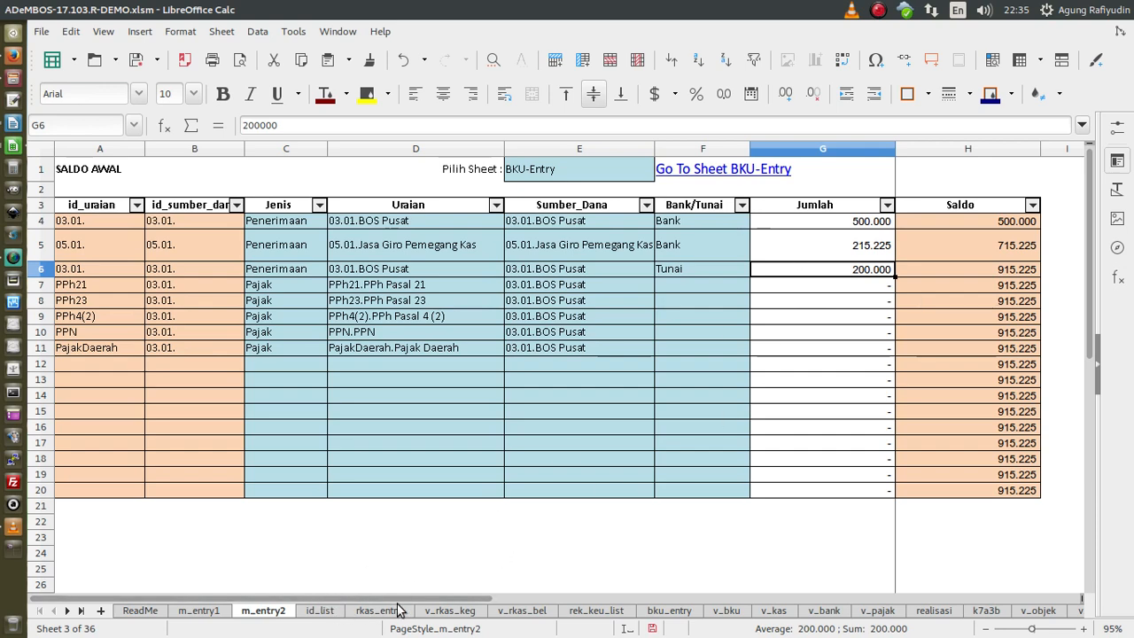
left_click(647, 610)
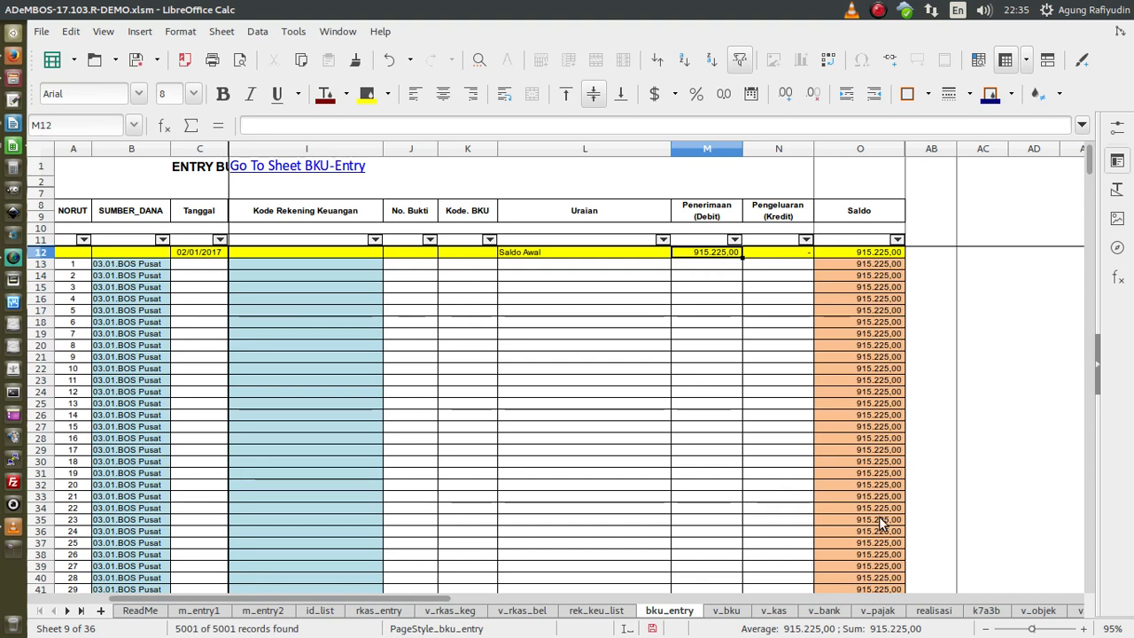
- Scroll bku_entry back to its first columns and select the empty date cell C13
left_click_drag(429, 601, 274, 610)
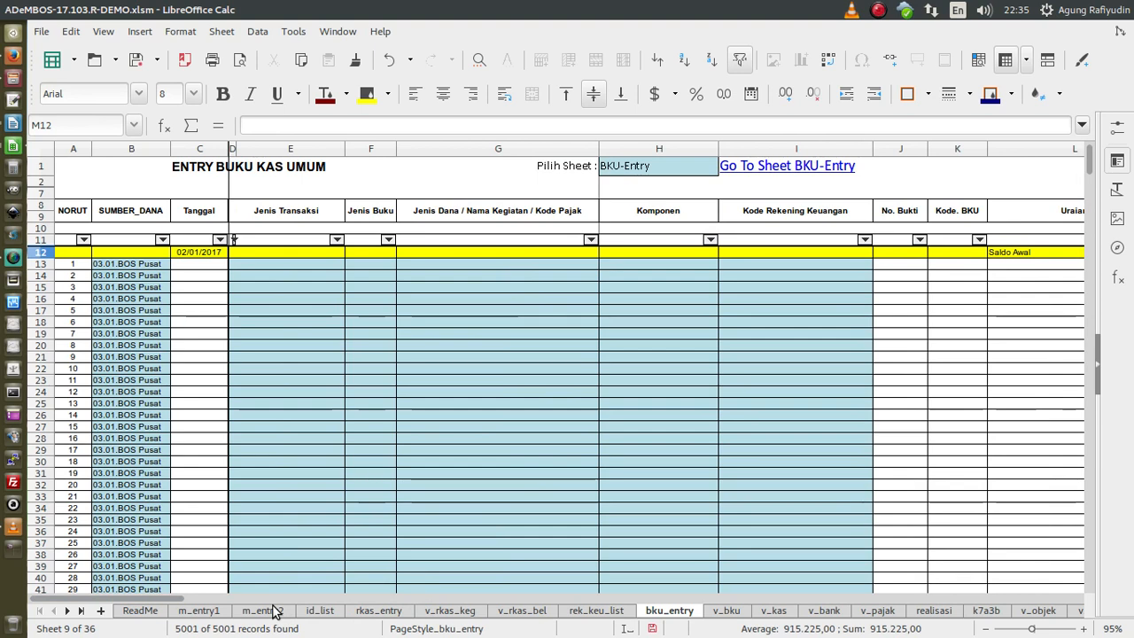
left_click(191, 269)
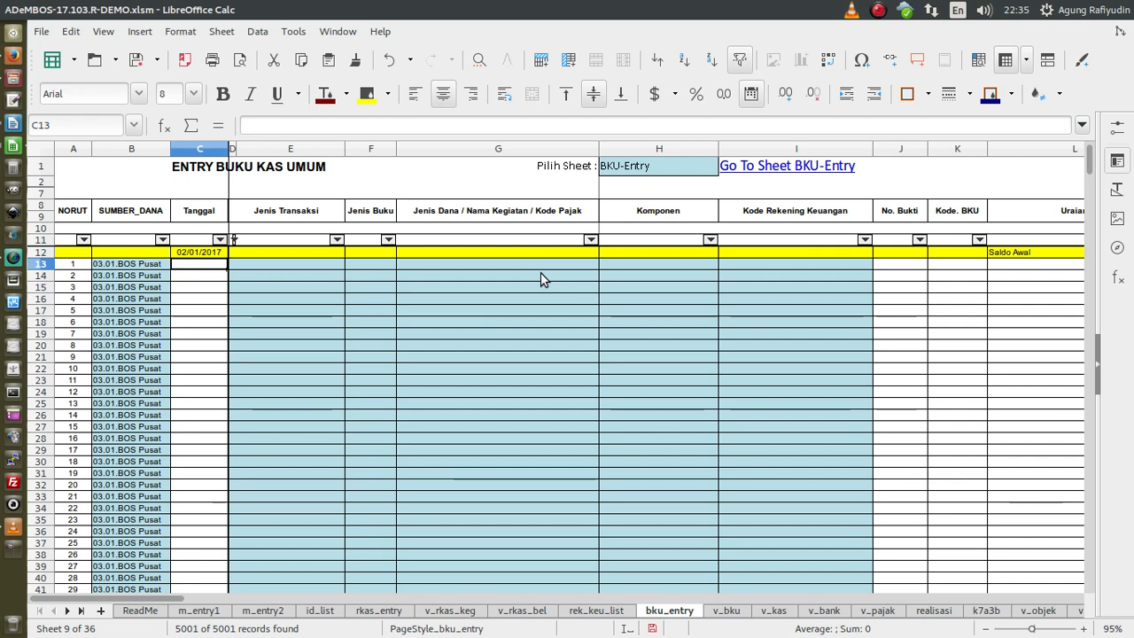
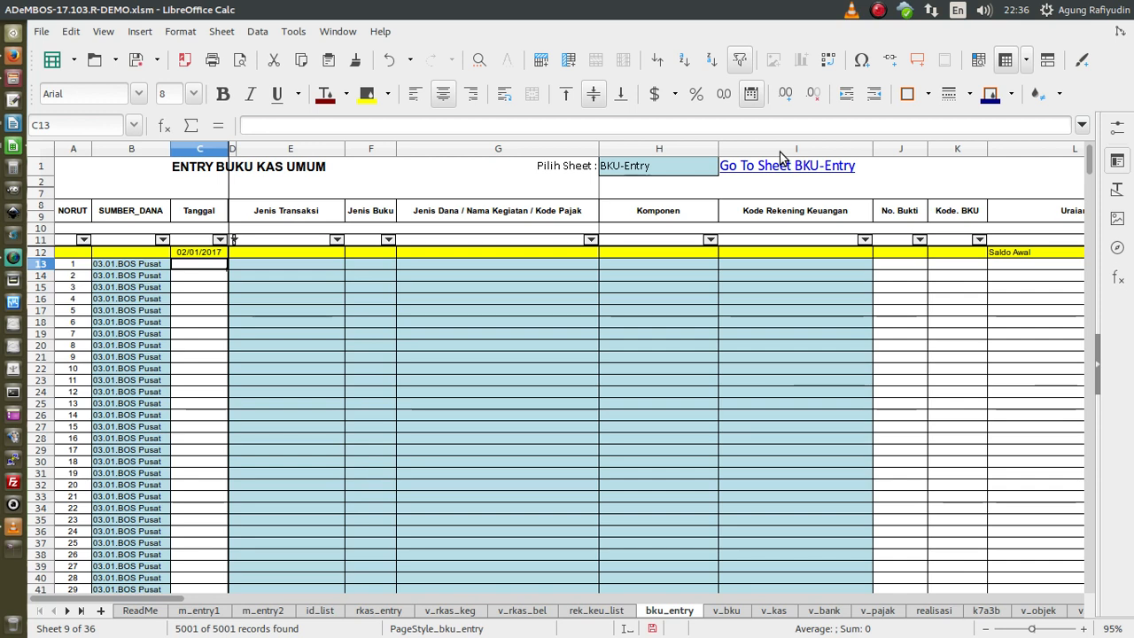
- Enter the date 12/02/2017 in the Tanggal cell C13 of the first cash-book row
type("50")
key("Escape")
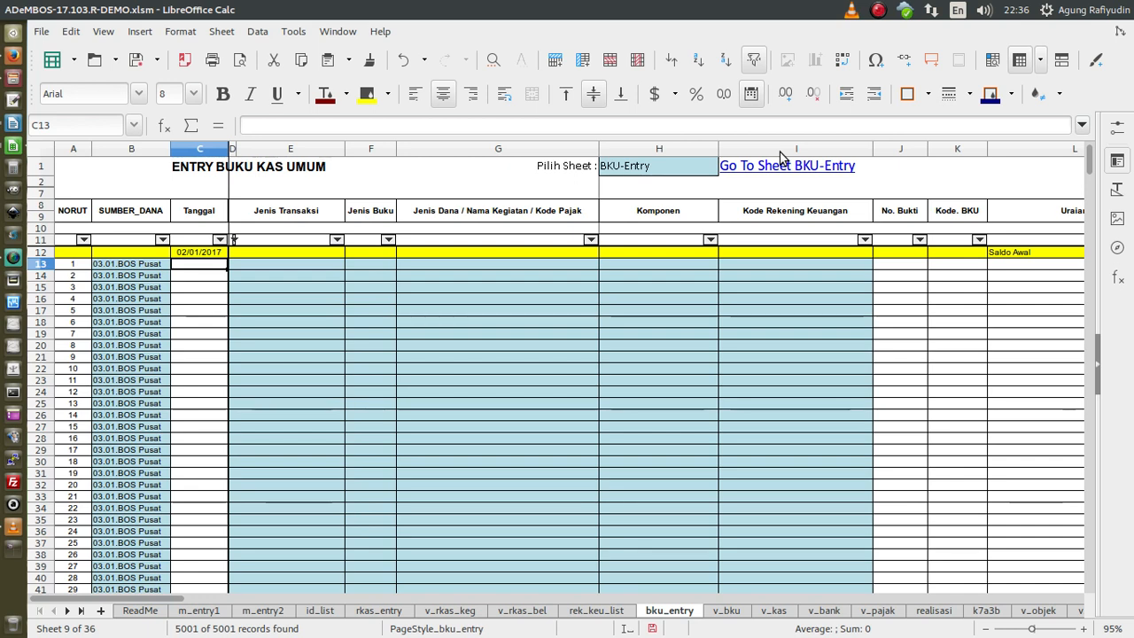
type("17")
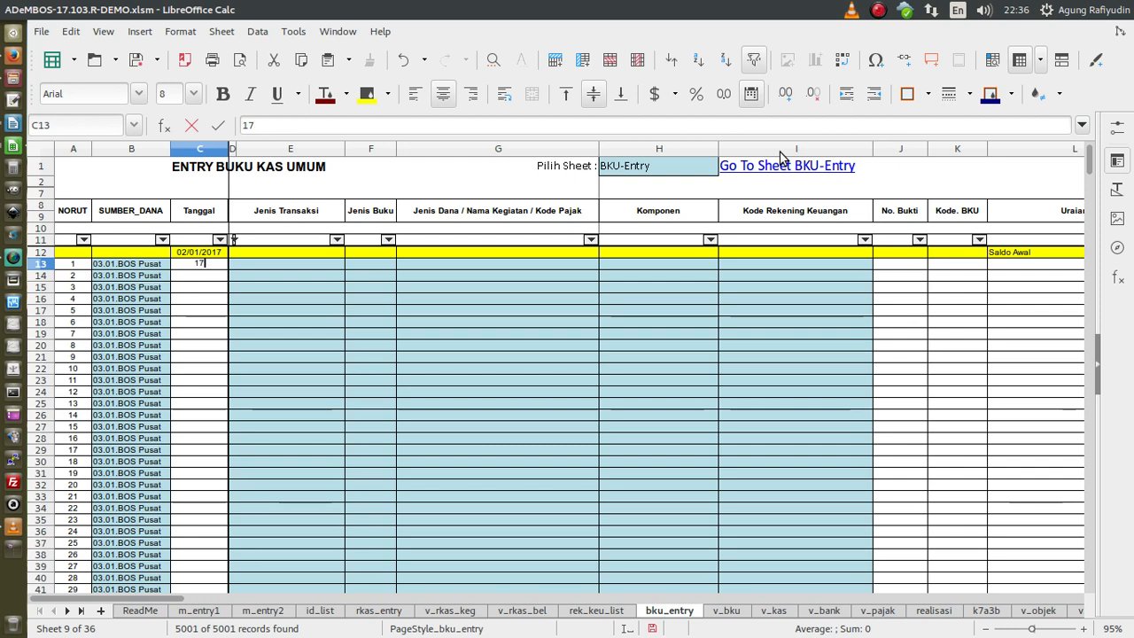
type("2/")
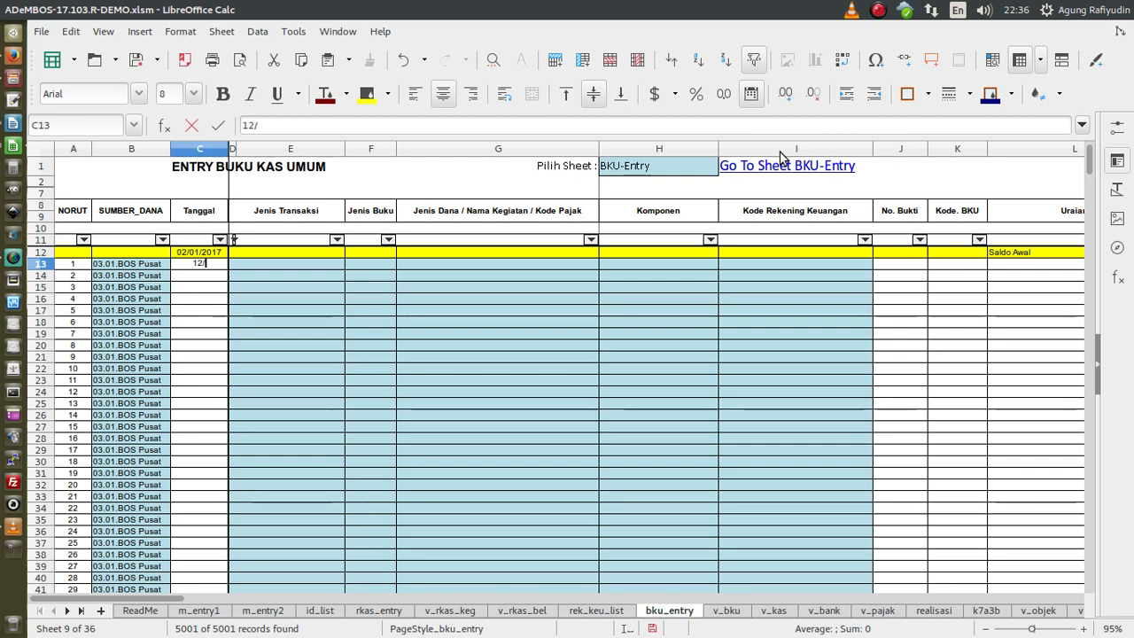
type("02/2017")
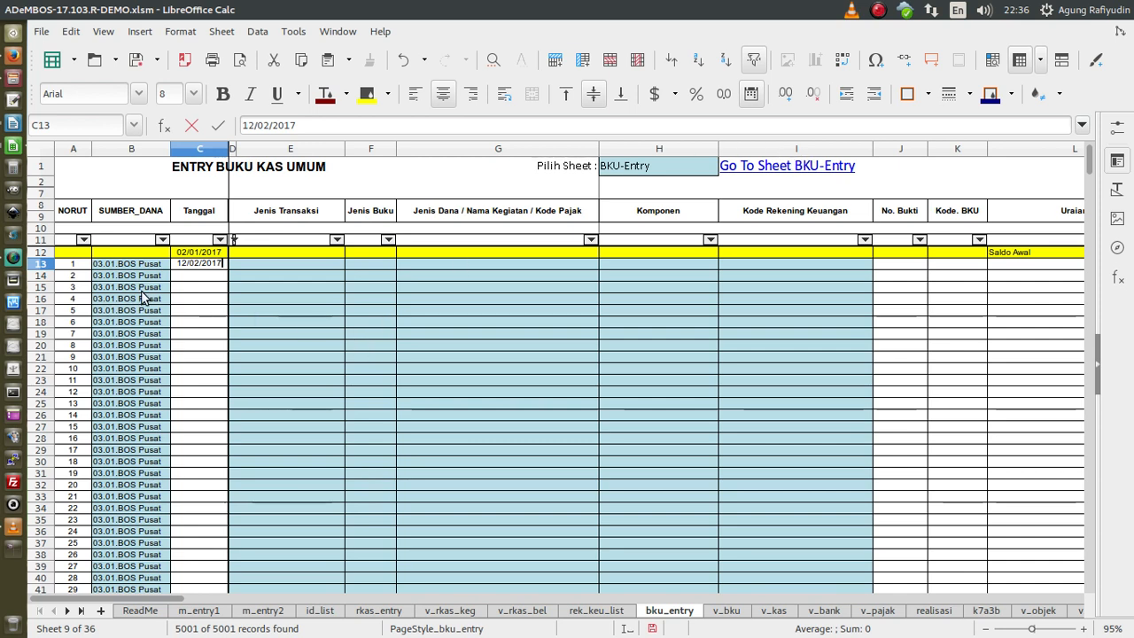
left_click(183, 279)
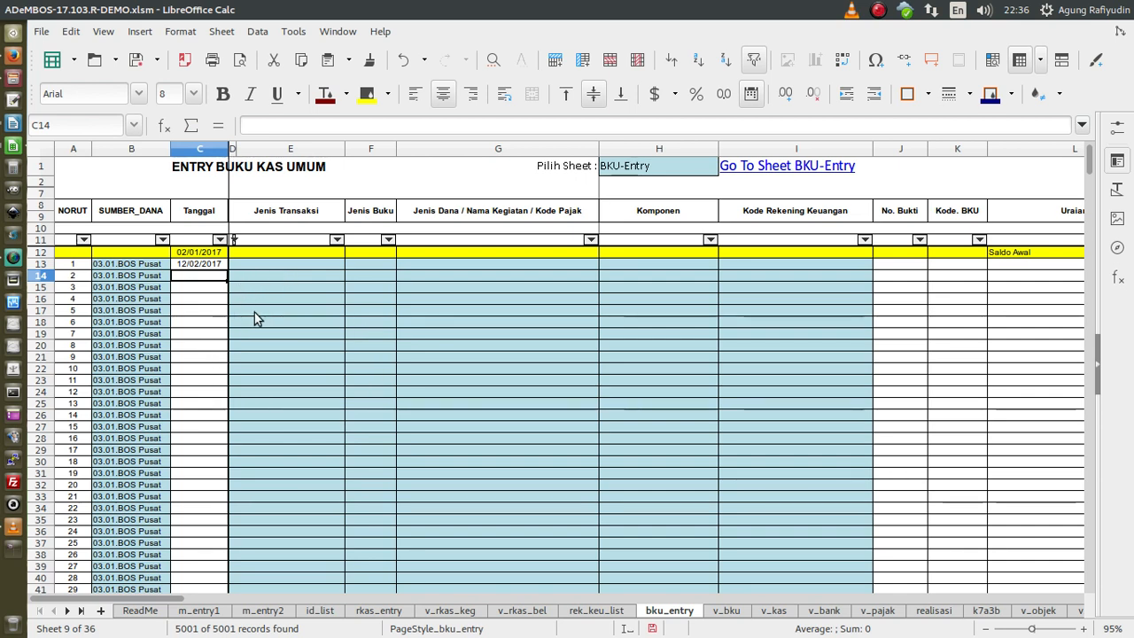
left_click(142, 264)
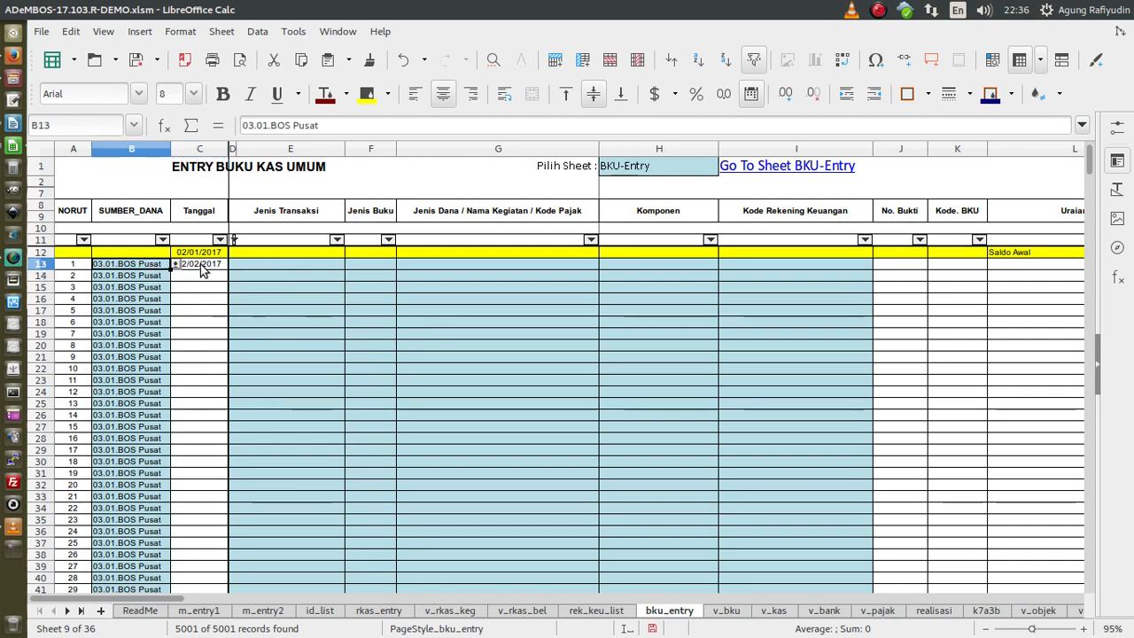
left_click(325, 271)
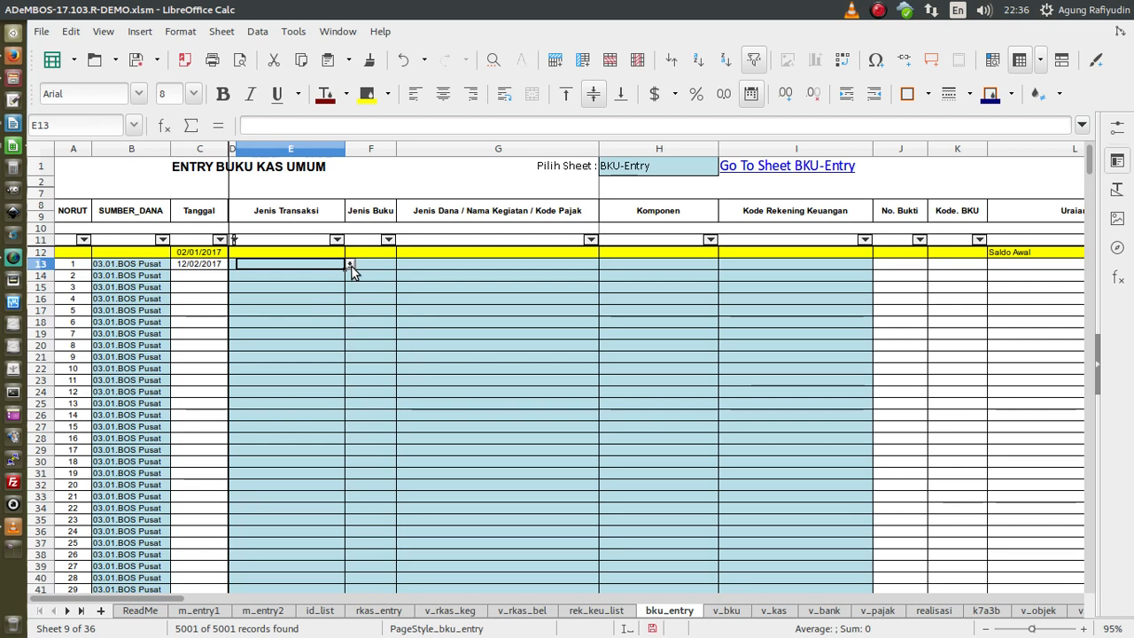
left_click(350, 264)
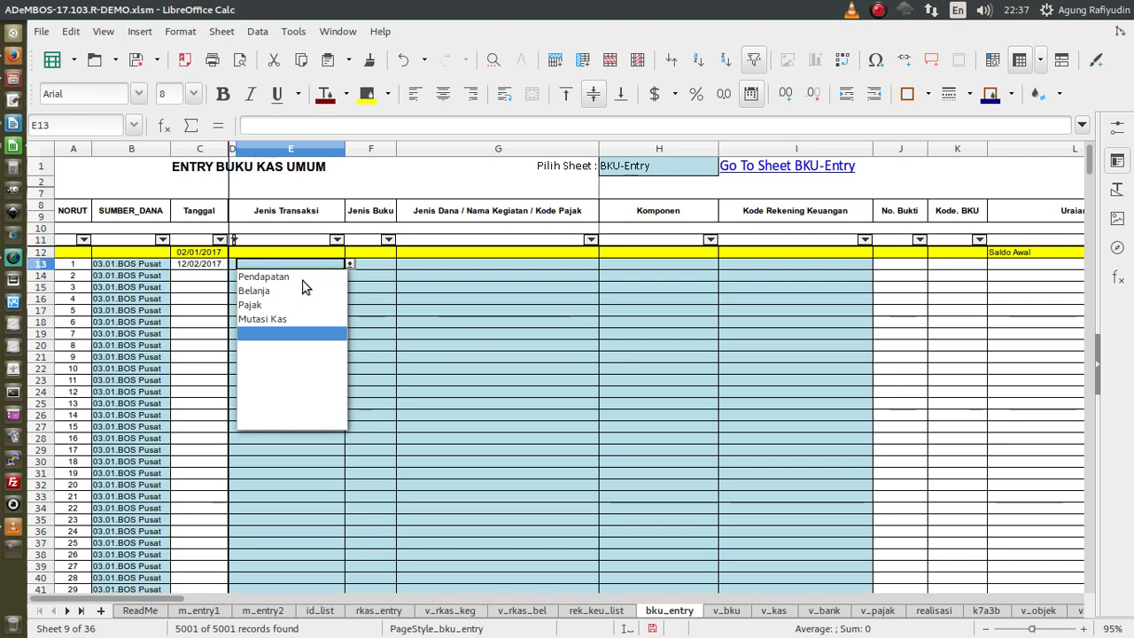
left_click(361, 285)
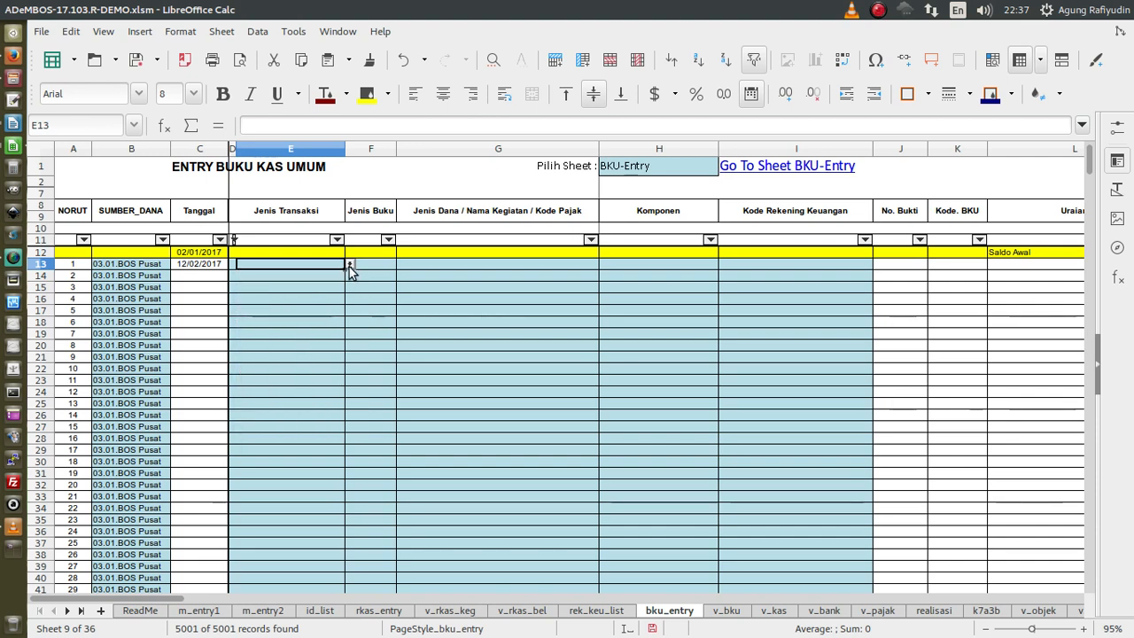
left_click(350, 263)
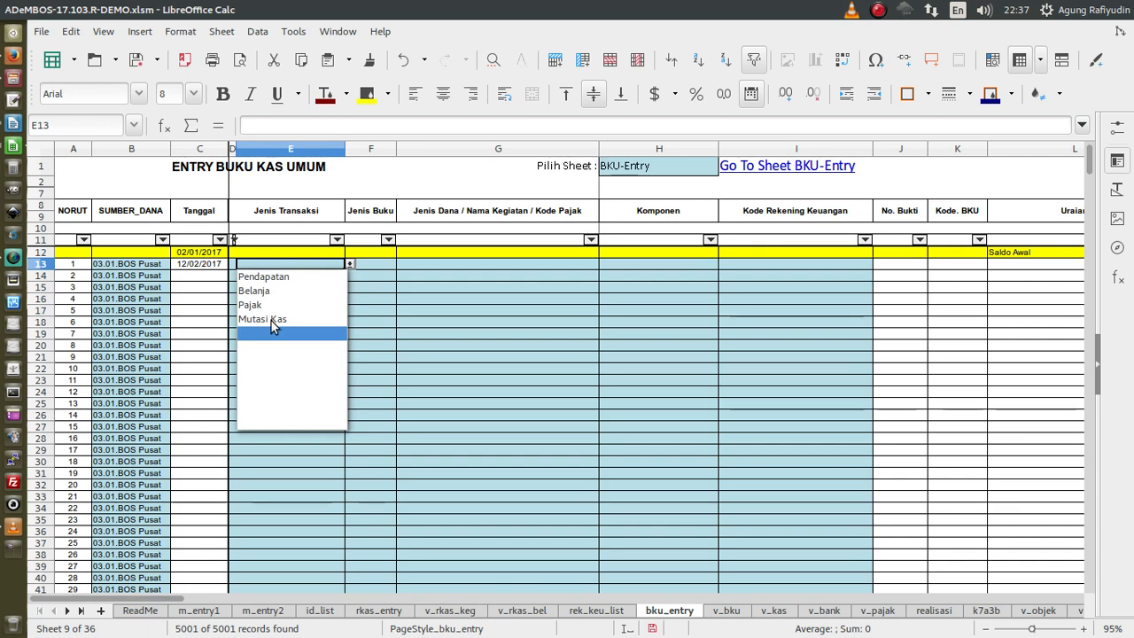
left_click(359, 316)
left_click(349, 265)
left_click(276, 276)
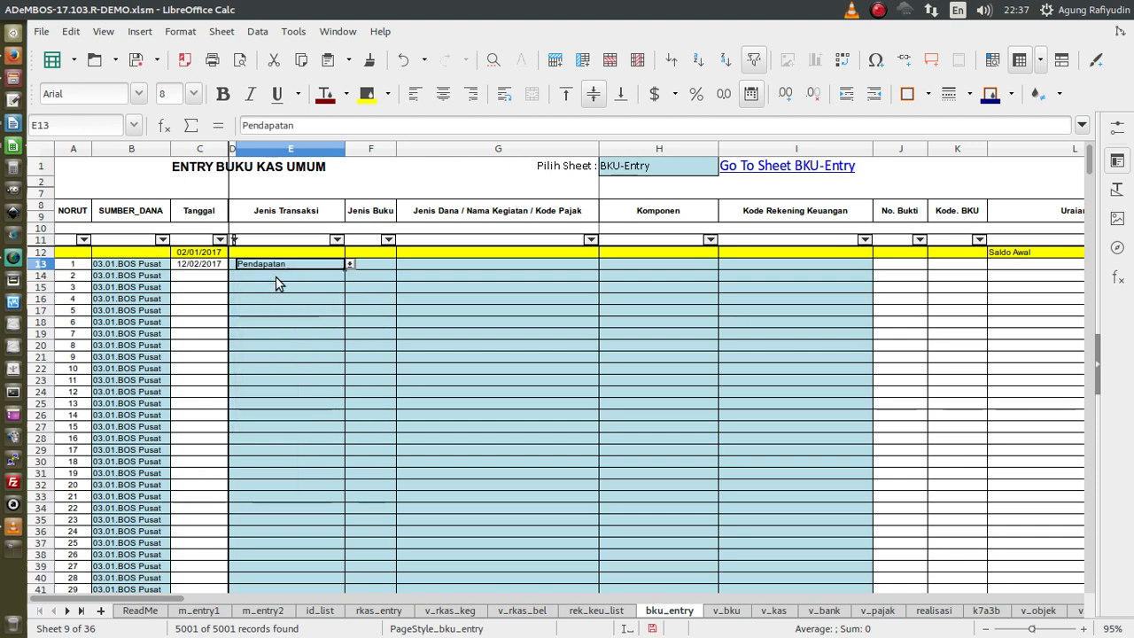
left_click(351, 266)
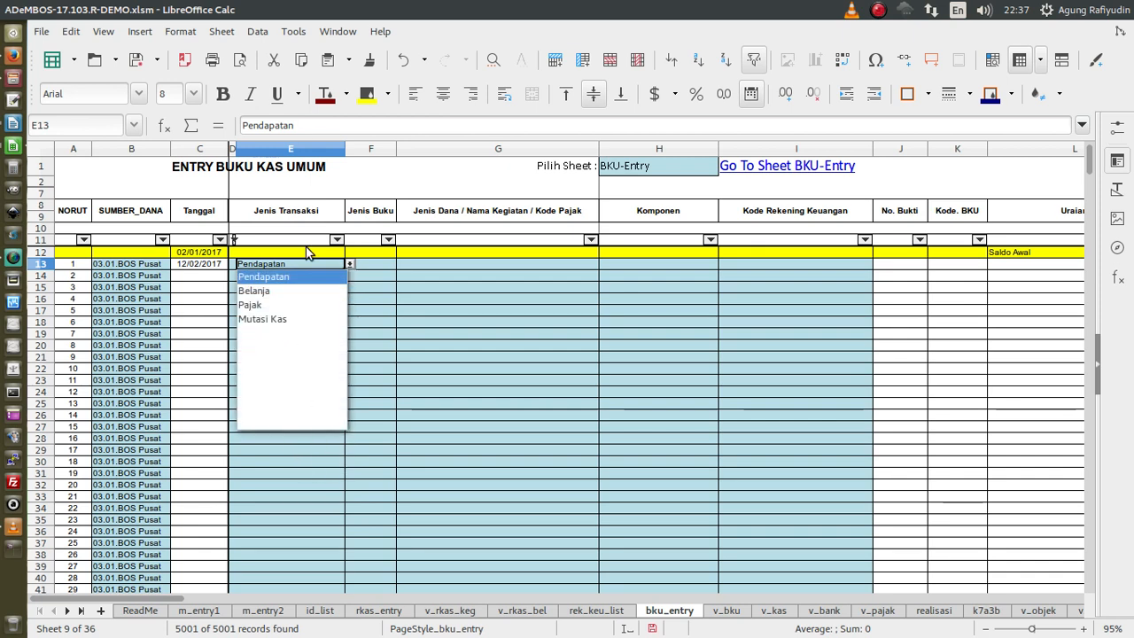
left_click(377, 320)
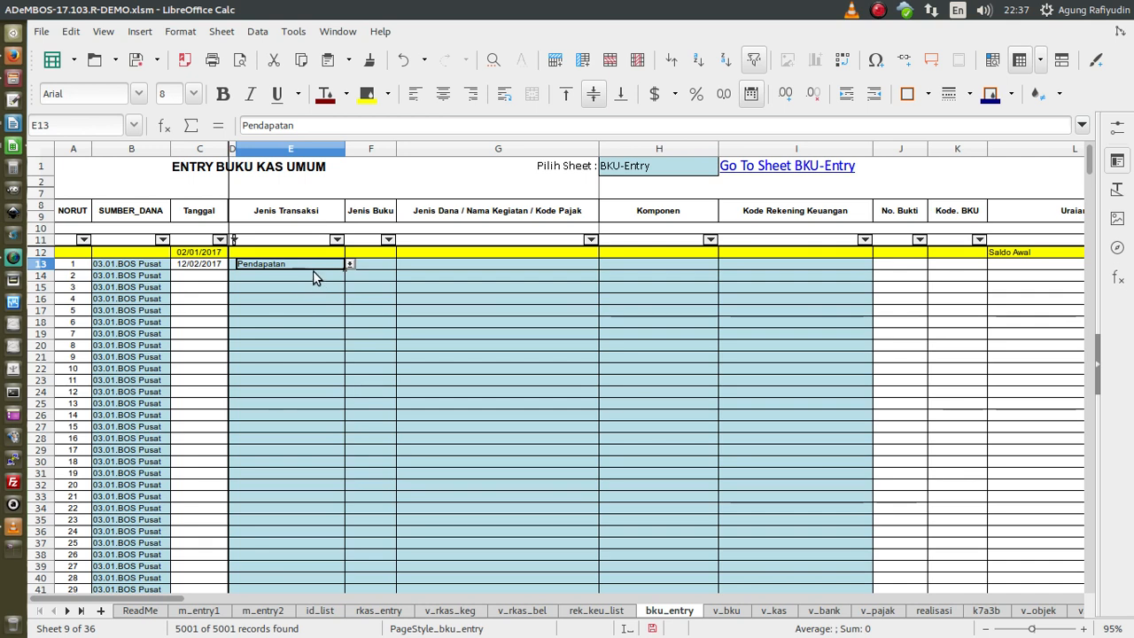
key("Delete")
left_click(271, 220)
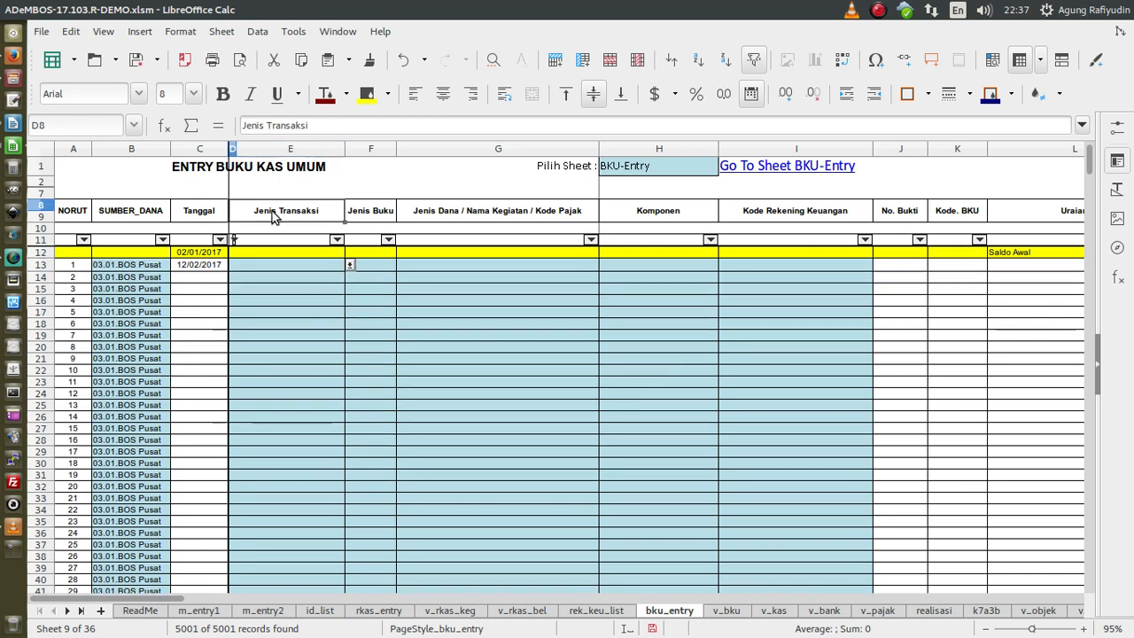
left_click(332, 264)
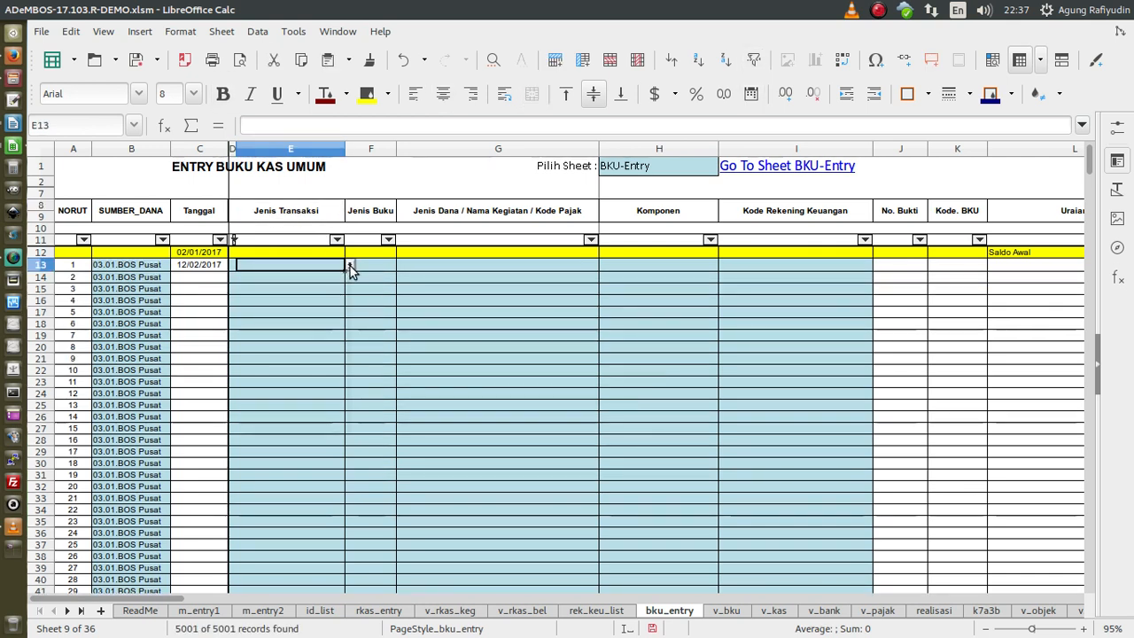
left_click(349, 264)
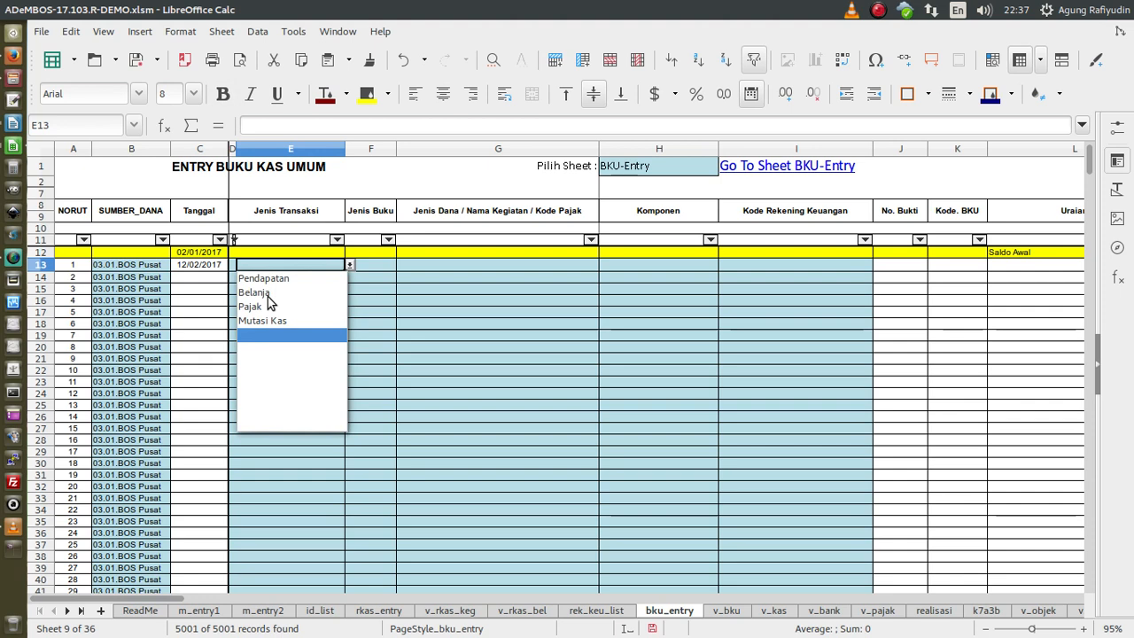
left_click(366, 310)
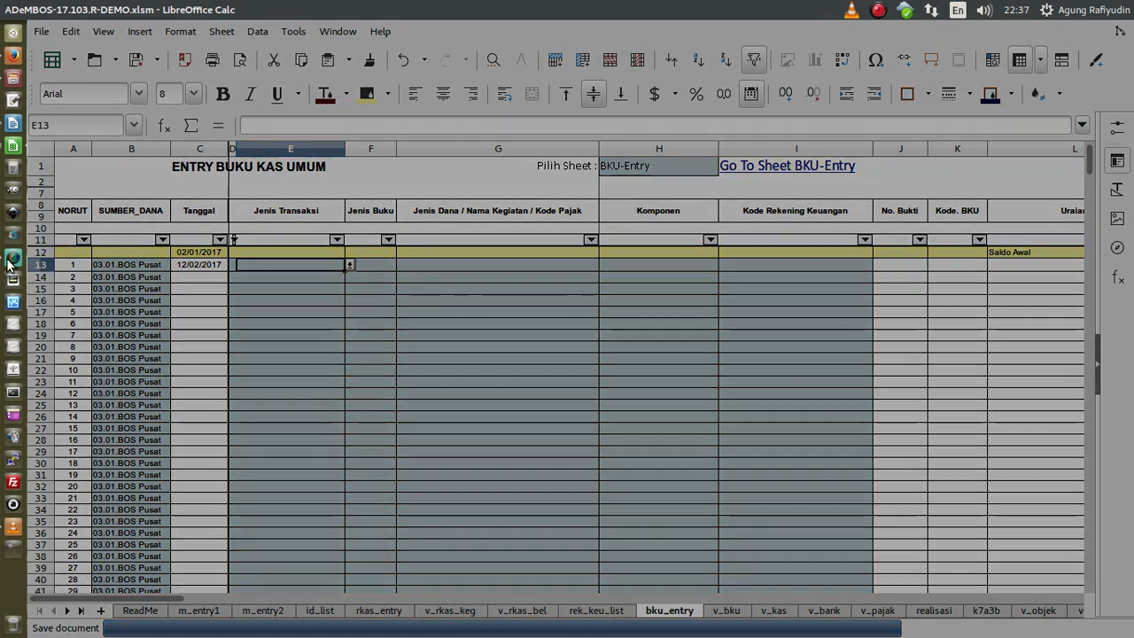
- Delete the 12/02/2017 date from cell C13
left_click(10, 258)
left_click(174, 104)
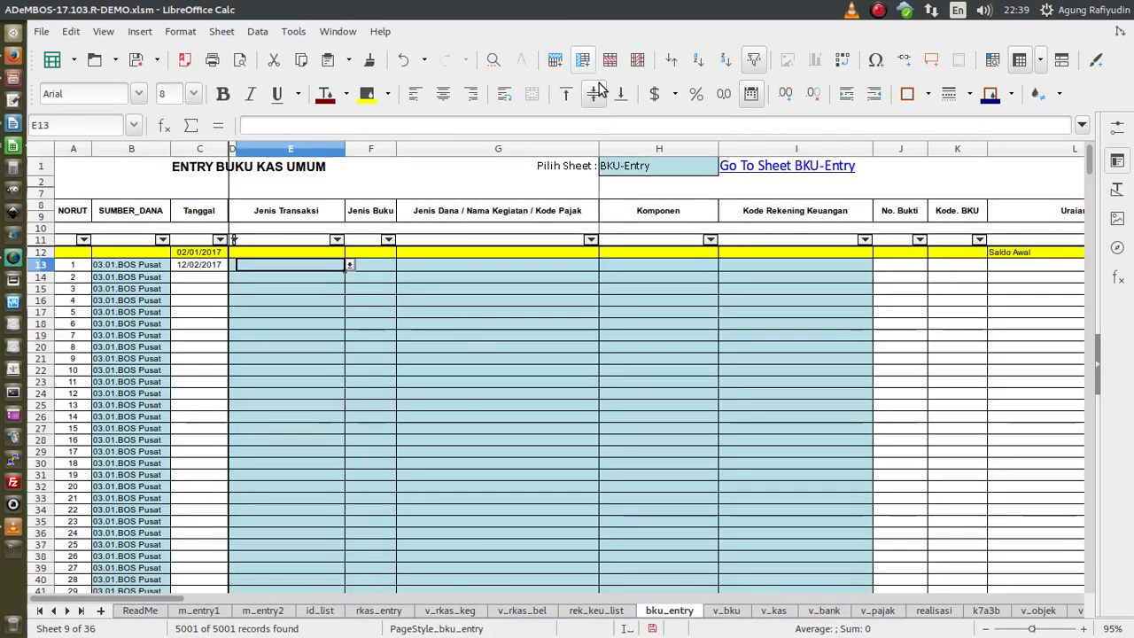
left_click(195, 270)
key("Delete")
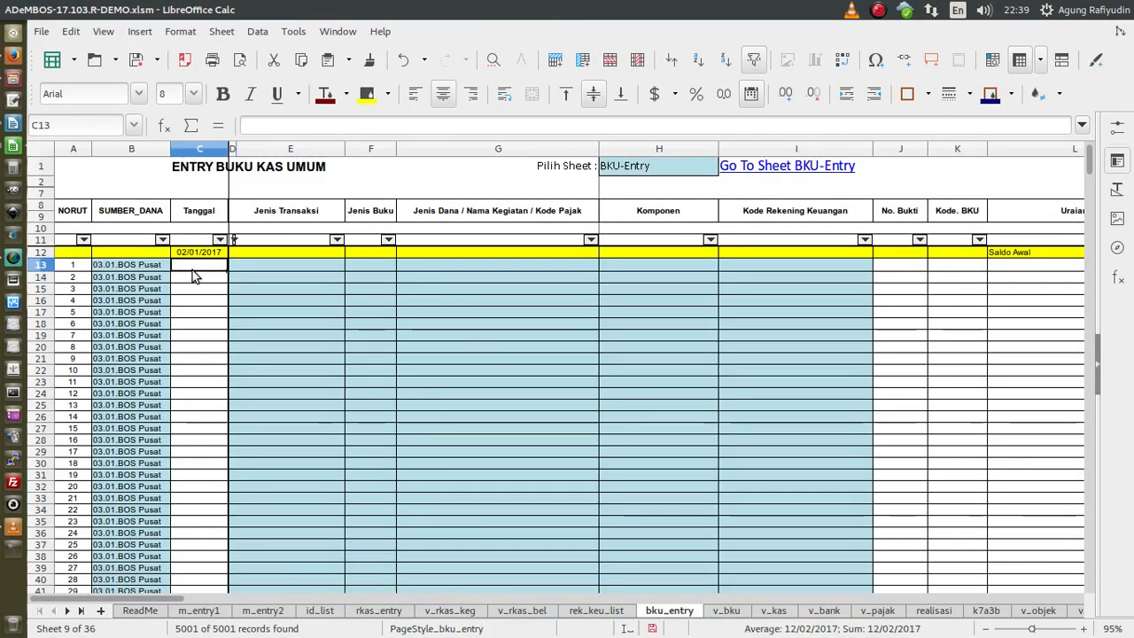
- Inspect the Jenis Transaksi and Jenis Buku (Bank/Tunai) choices for row 13 without picking any
left_click(334, 263)
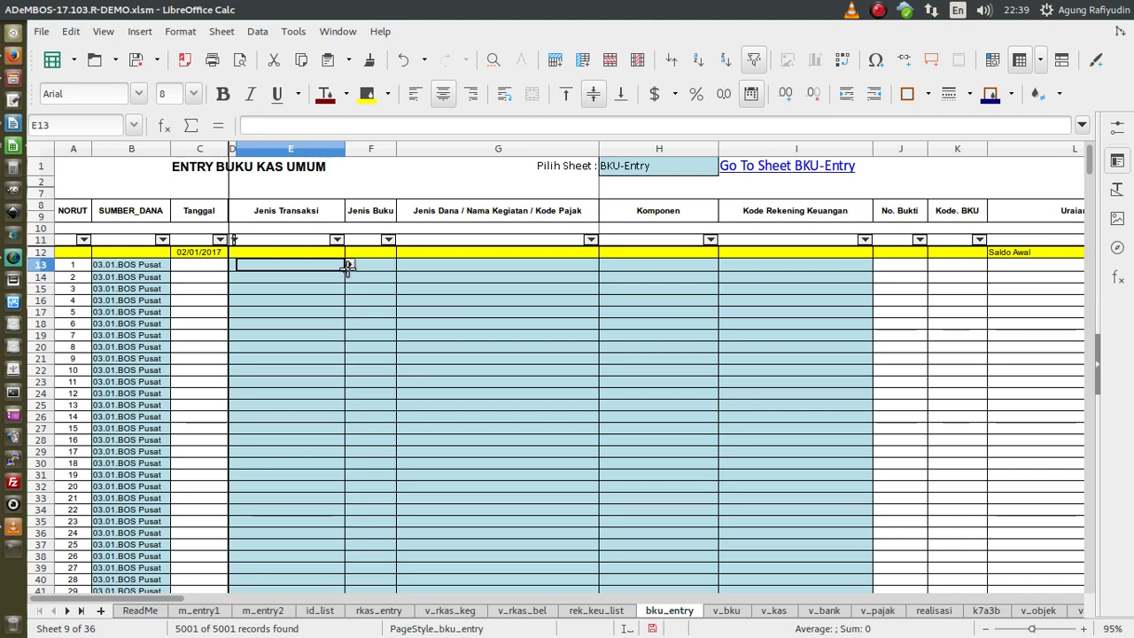
left_click(350, 267)
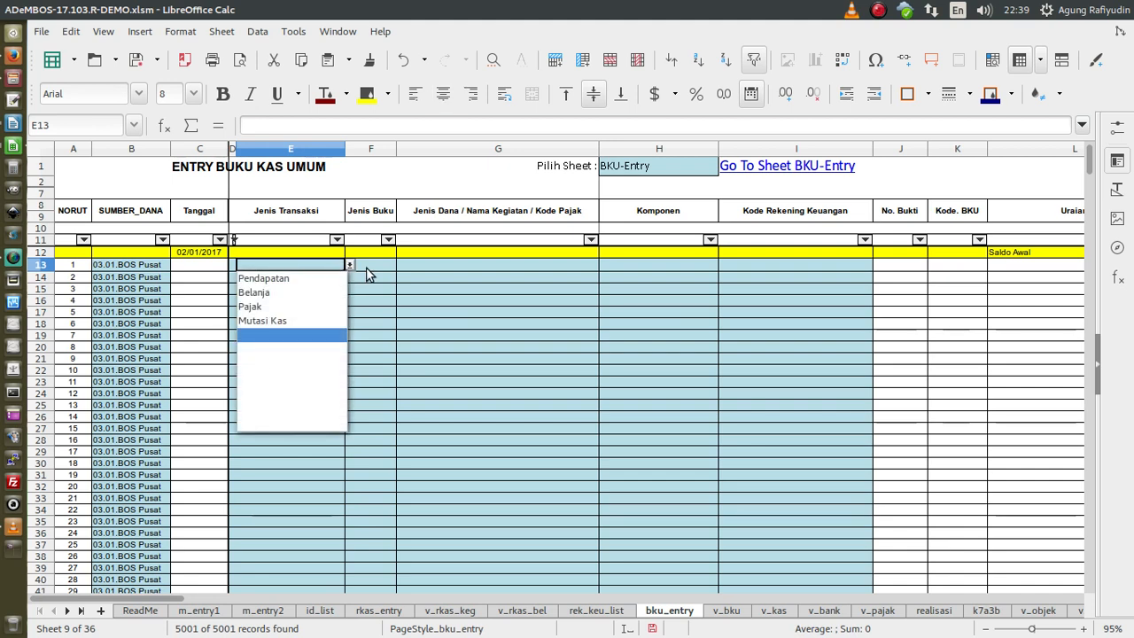
left_click(367, 271)
left_click(394, 275)
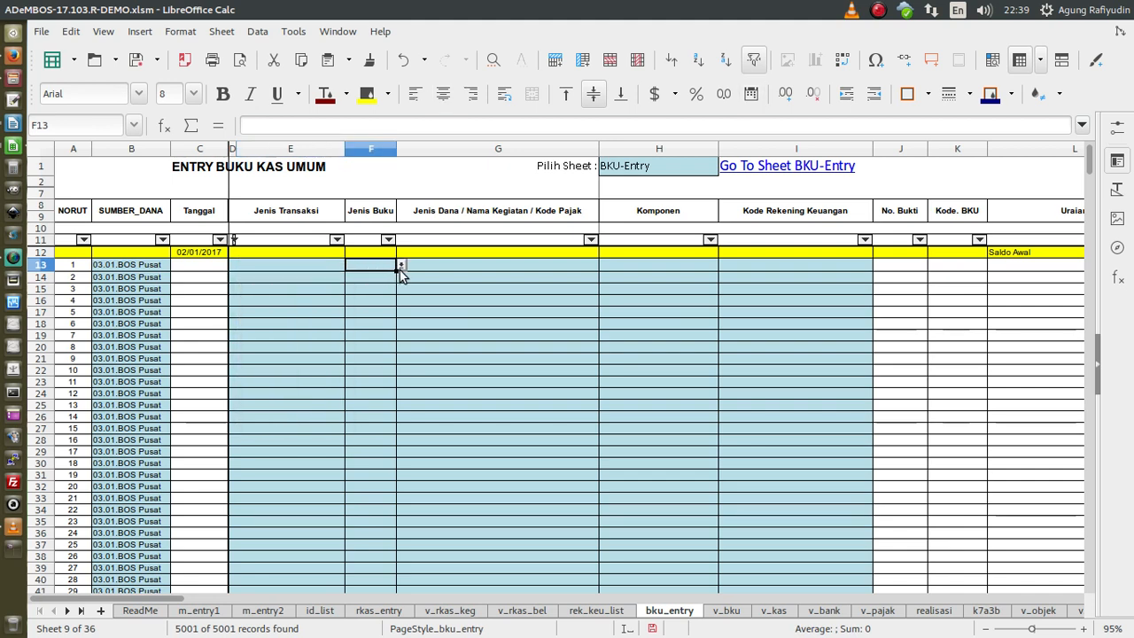
left_click(401, 265)
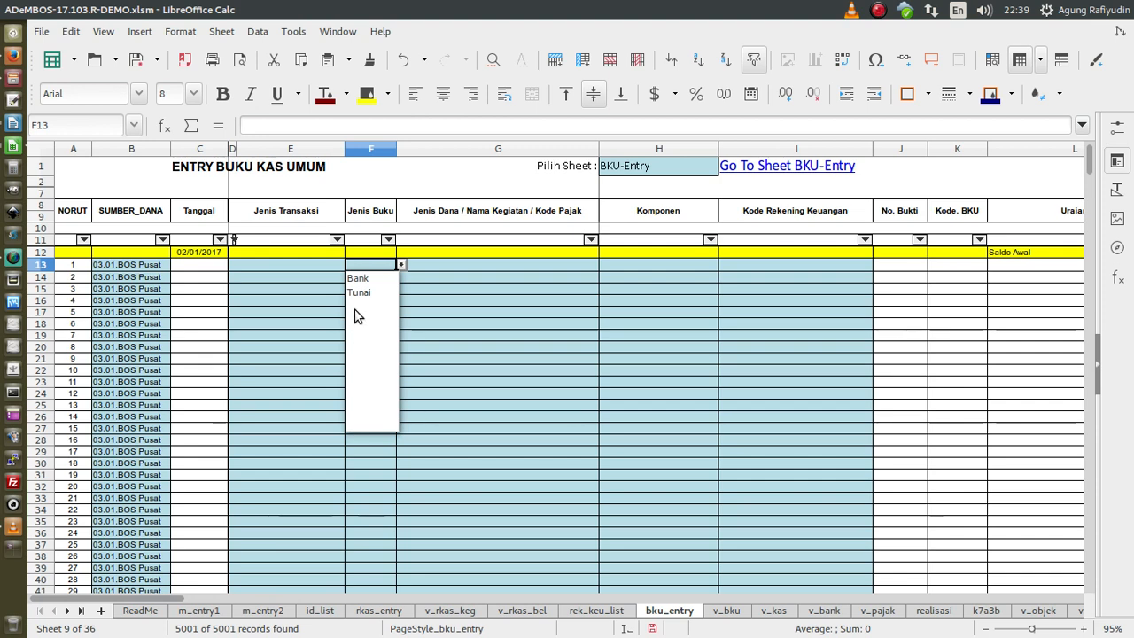
left_click(421, 221)
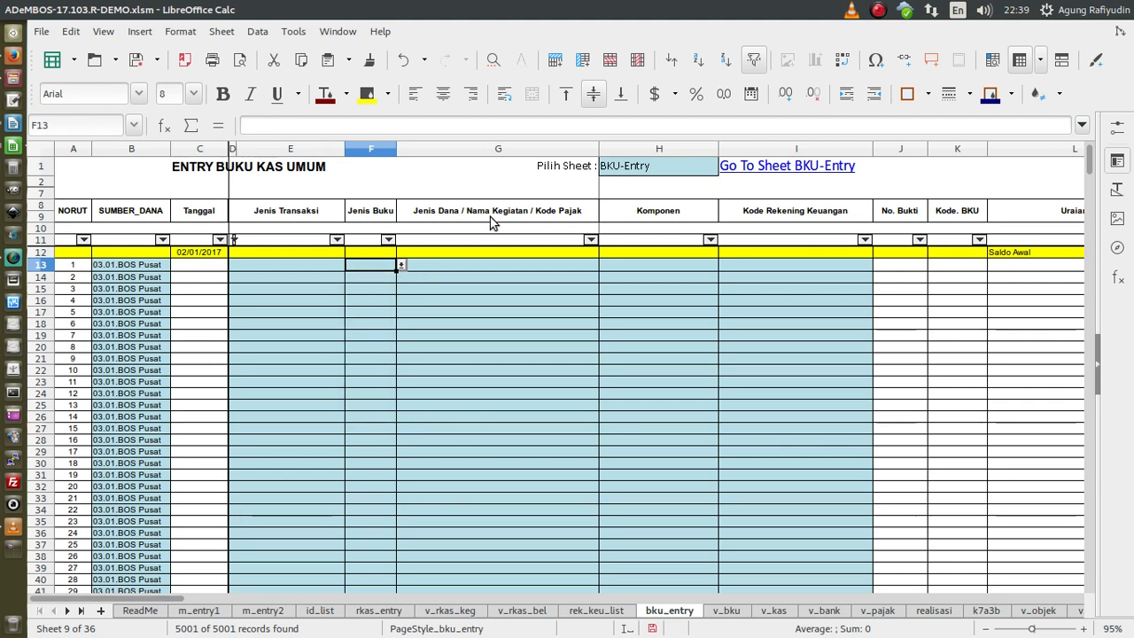
left_click(518, 266)
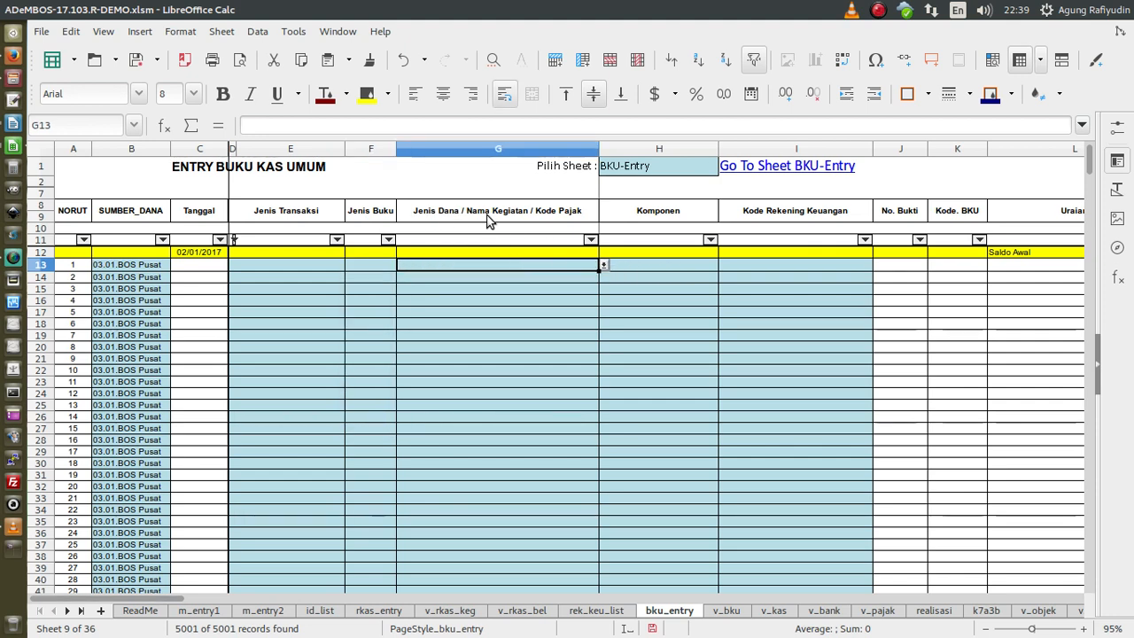
- Check G13's Jenis Dana list, which offers only #REF!, and the Jenis Dana and Jenis Transaksi headers
left_click(605, 264)
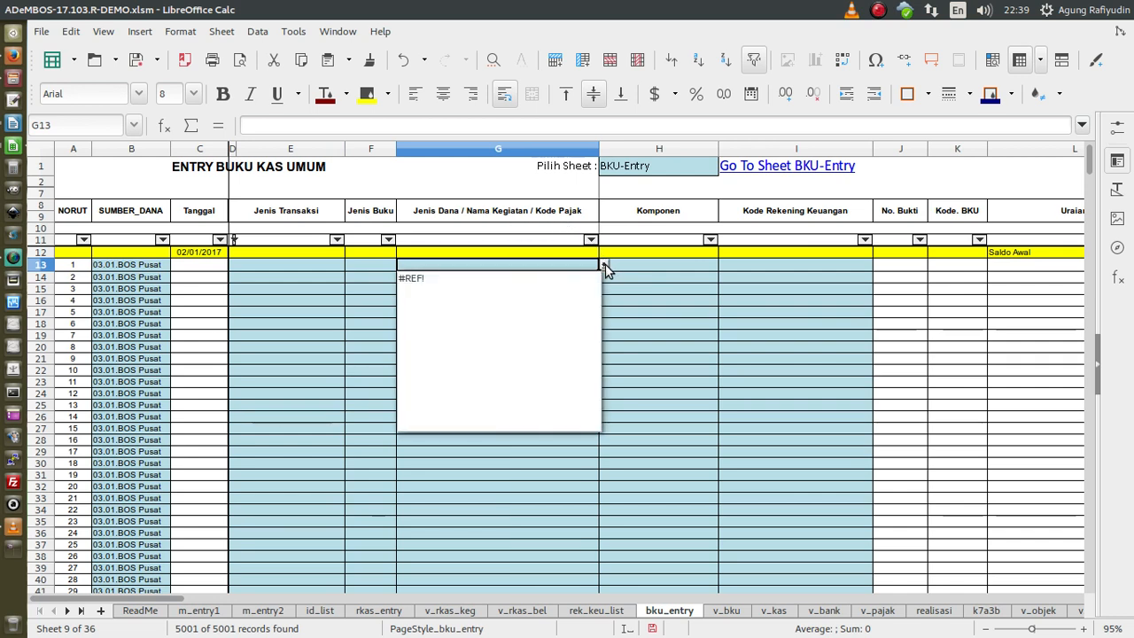
left_click(605, 264)
left_click(324, 267)
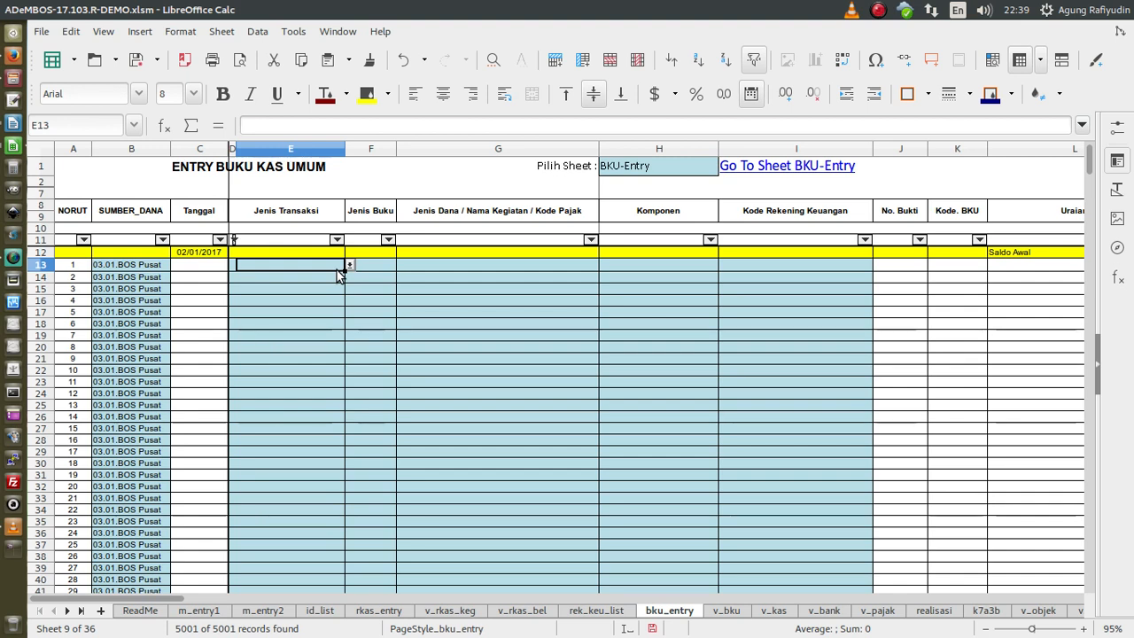
left_click(479, 219)
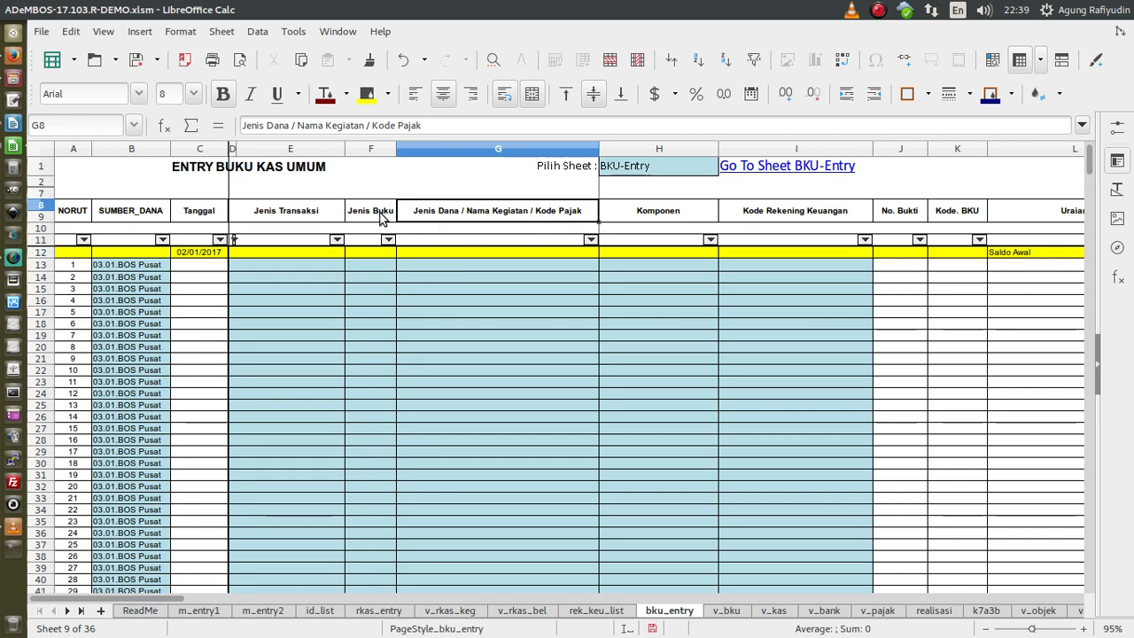
left_click(318, 218)
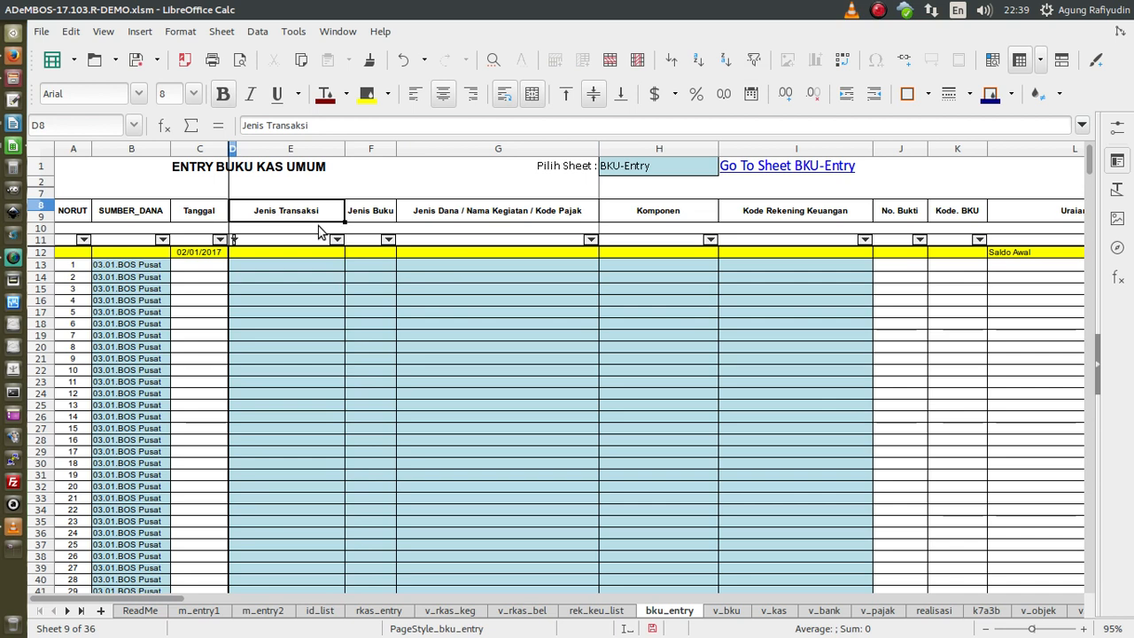
left_click(335, 266)
left_click(348, 265)
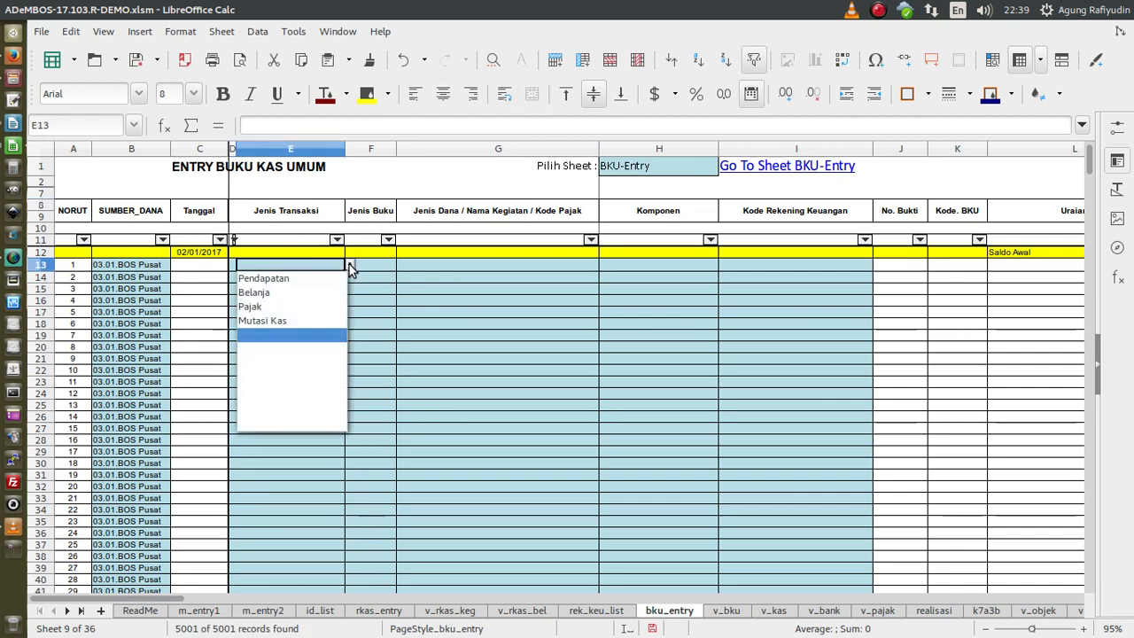
- Set E13 to Pendapatan and view G13's Jenis Dana choices
left_click(289, 279)
left_click(552, 266)
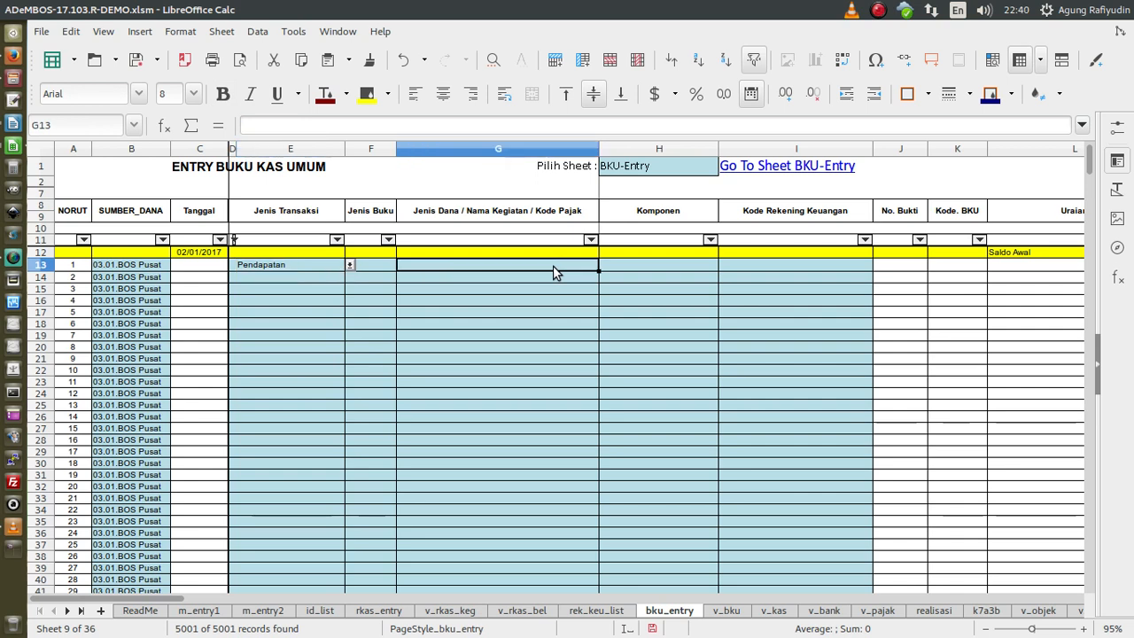
left_click(605, 265)
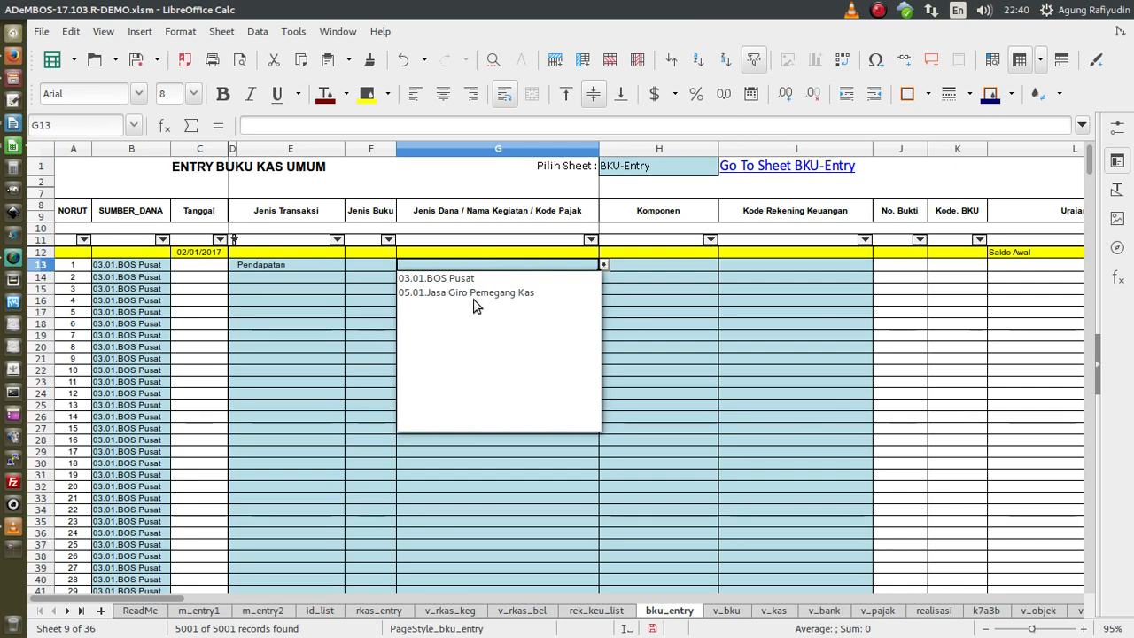
- Change E13 to Belanja and browse G13's fund and activity list without choosing
left_click(321, 301)
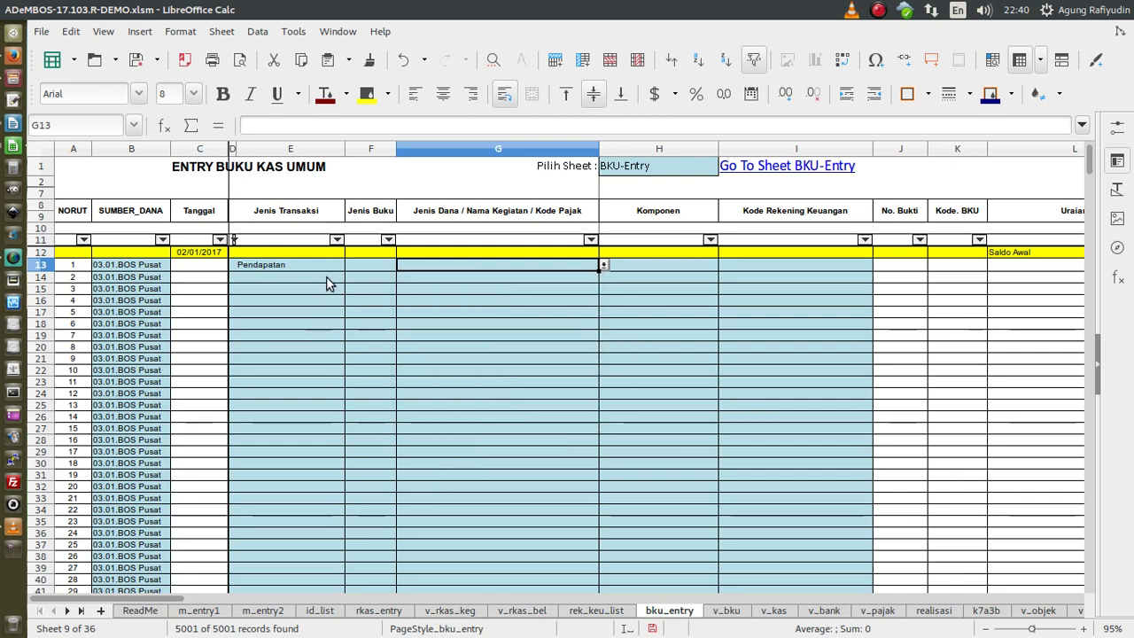
left_click(341, 265)
left_click(350, 265)
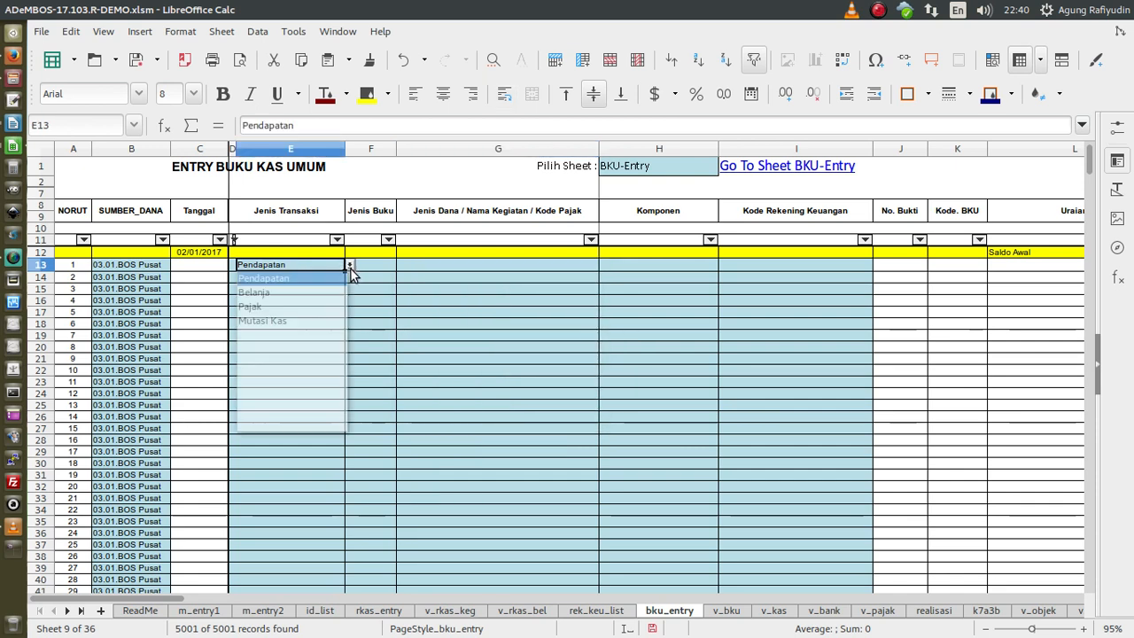
left_click(257, 292)
left_click(552, 265)
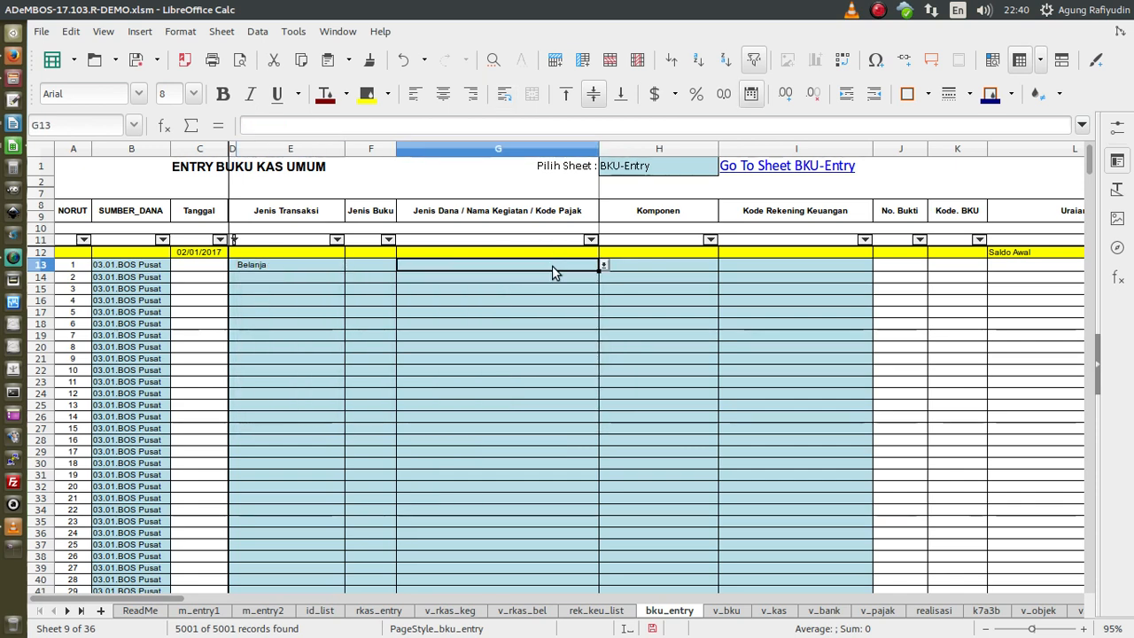
left_click(605, 265)
mouse_move(590, 288)
left_mouse_down()
mouse_move(599, 426)
mouse_move(597, 283)
left_mouse_up()
key("Escape")
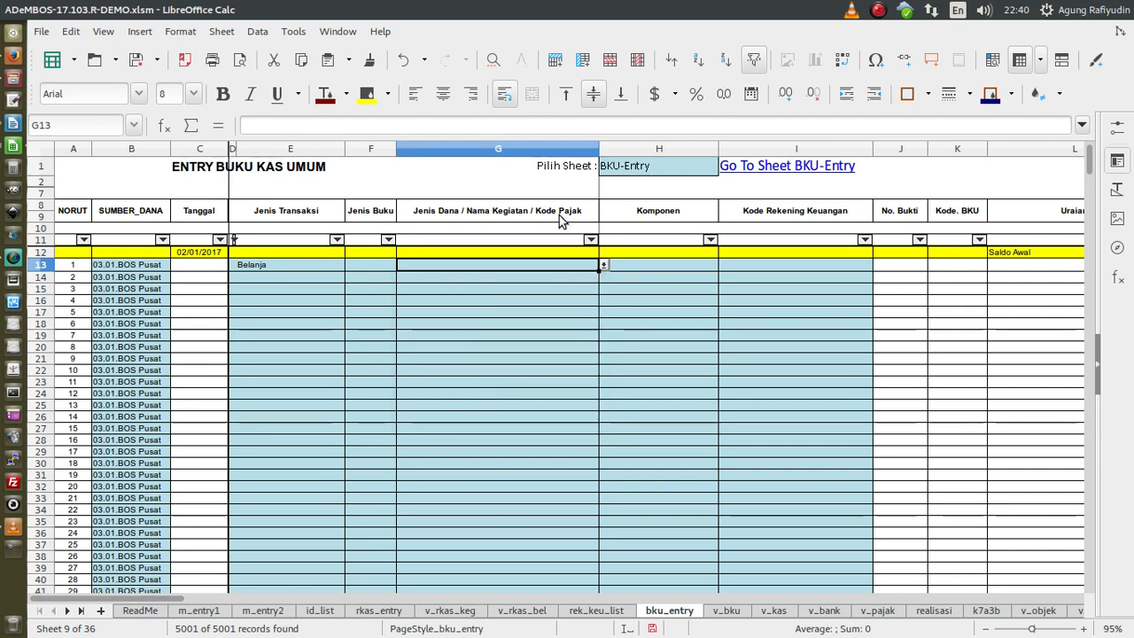
left_click(322, 264)
left_click(350, 265)
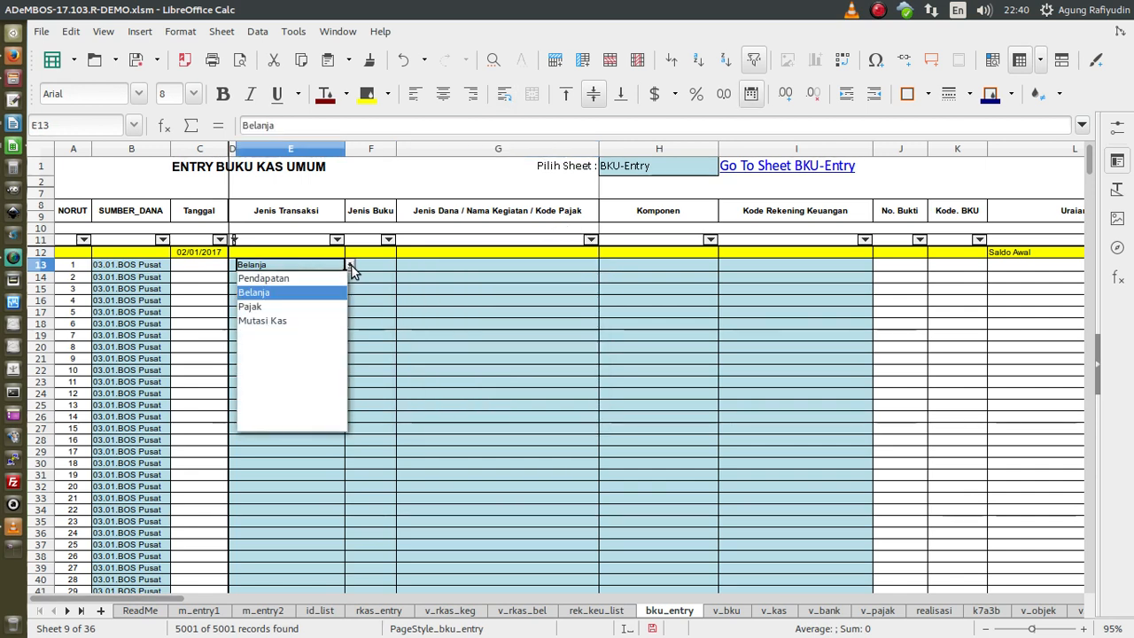
left_click(246, 309)
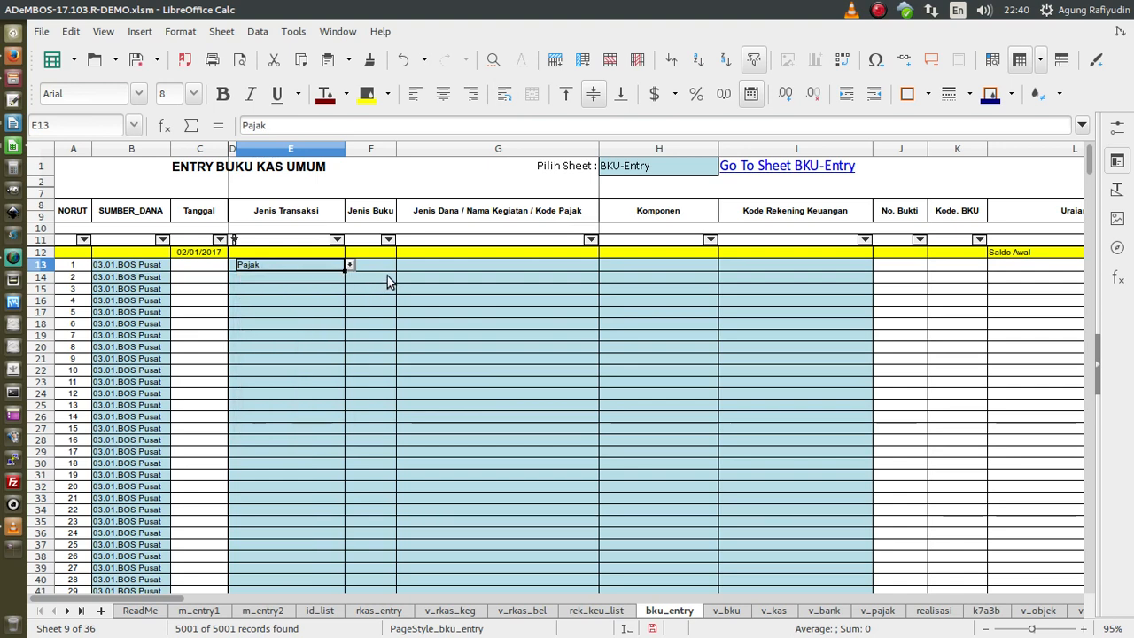
left_click(402, 267)
left_click(603, 265)
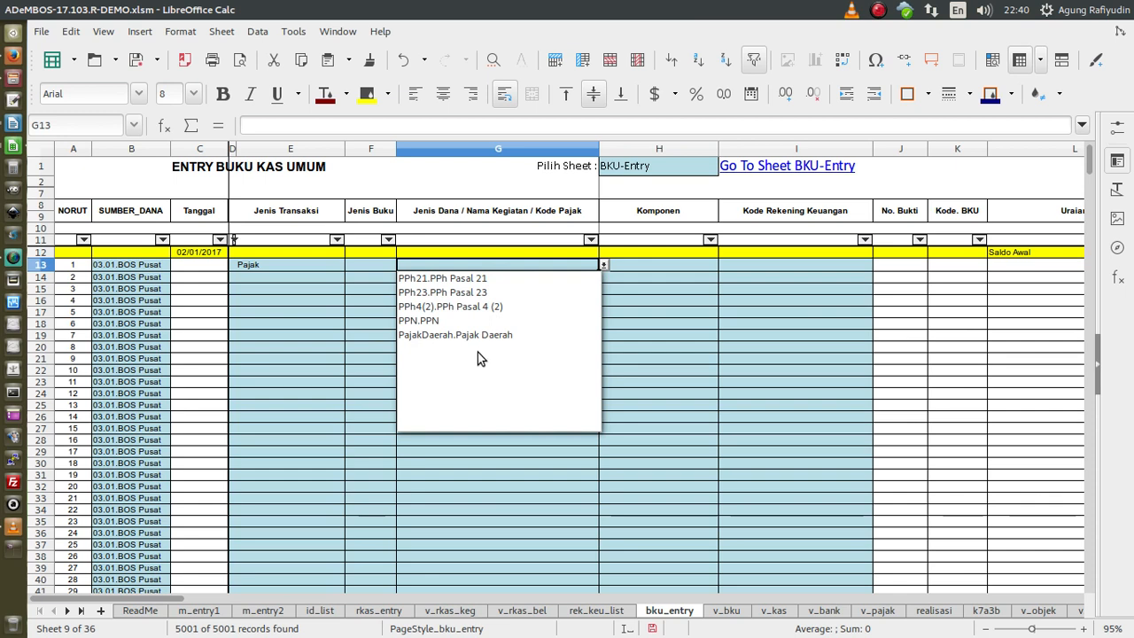
left_click(623, 219)
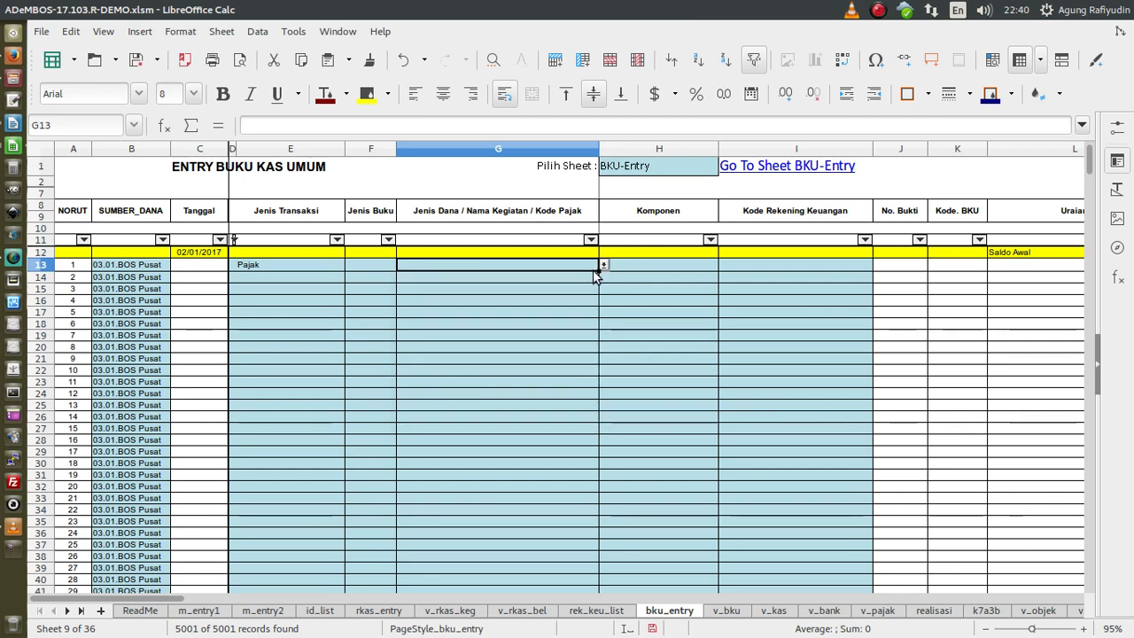
left_click(627, 264)
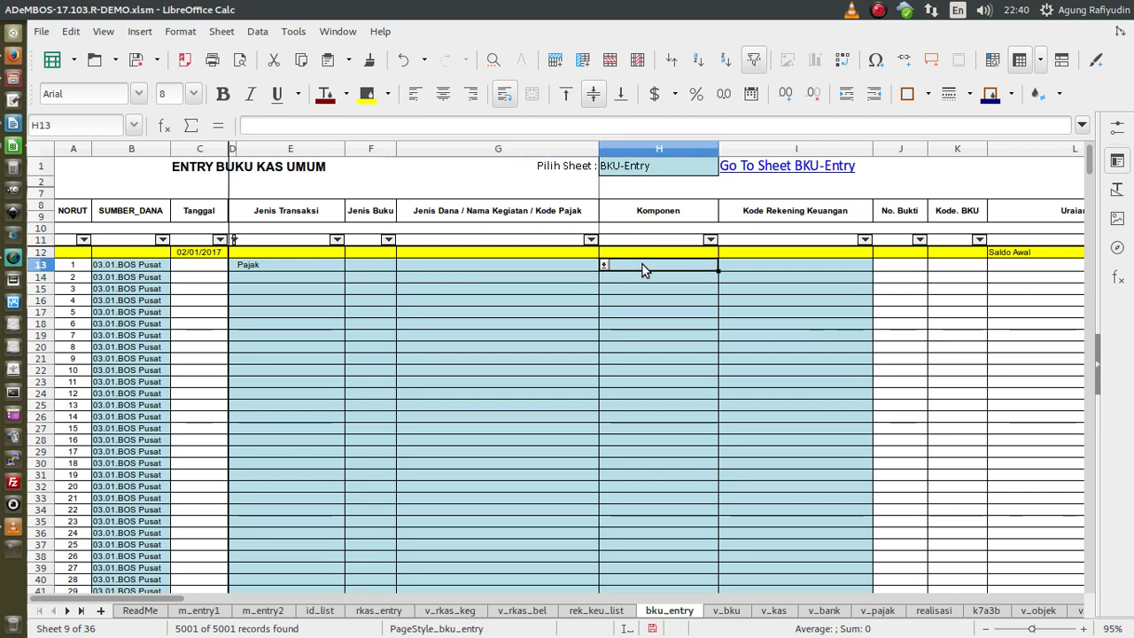
left_click(723, 265)
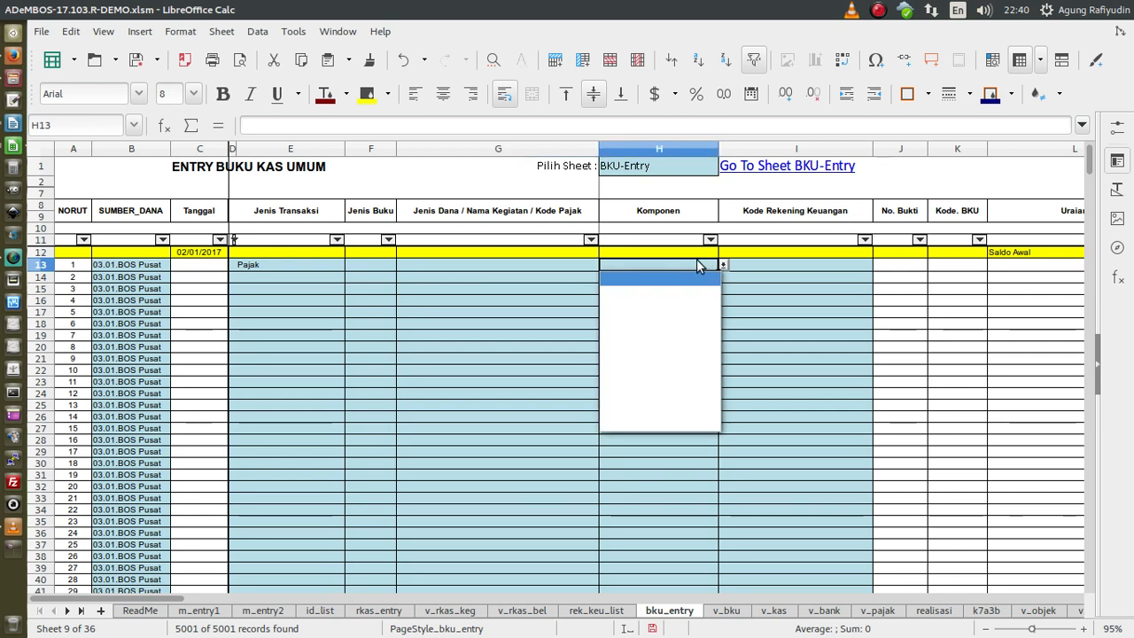
left_click(703, 263)
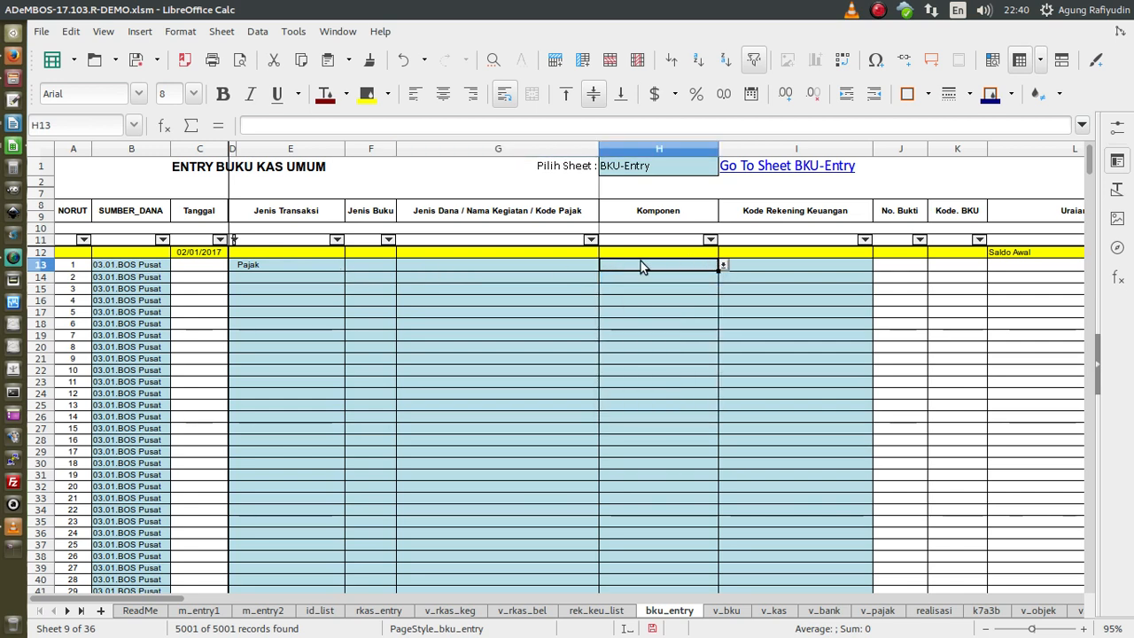
left_click(722, 265)
left_click(287, 262)
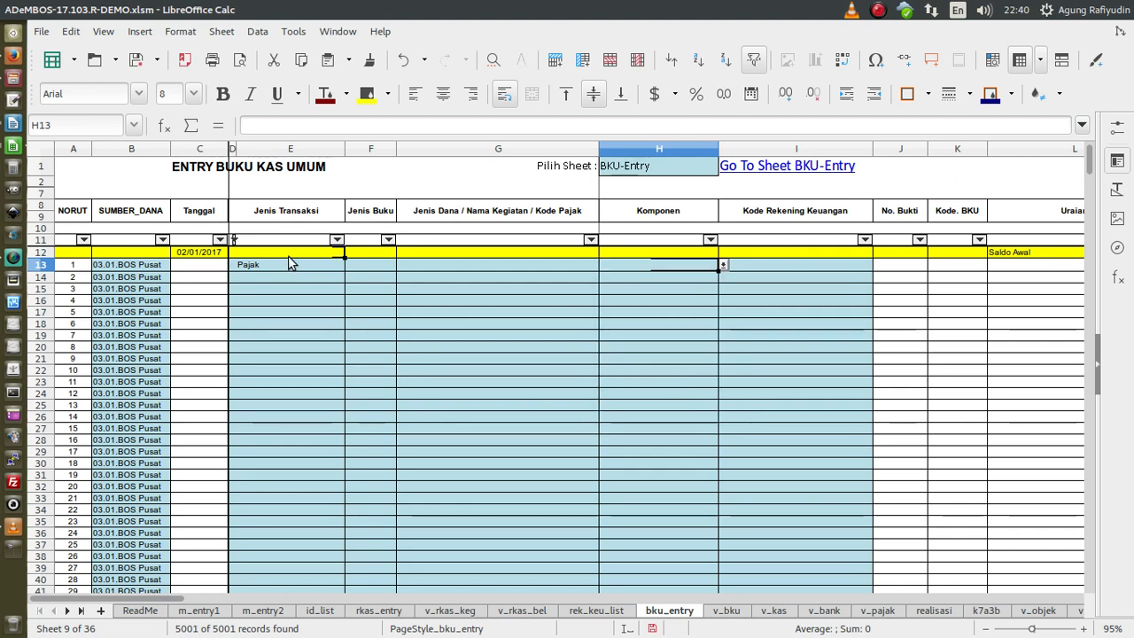
left_click(299, 266)
left_click(349, 266)
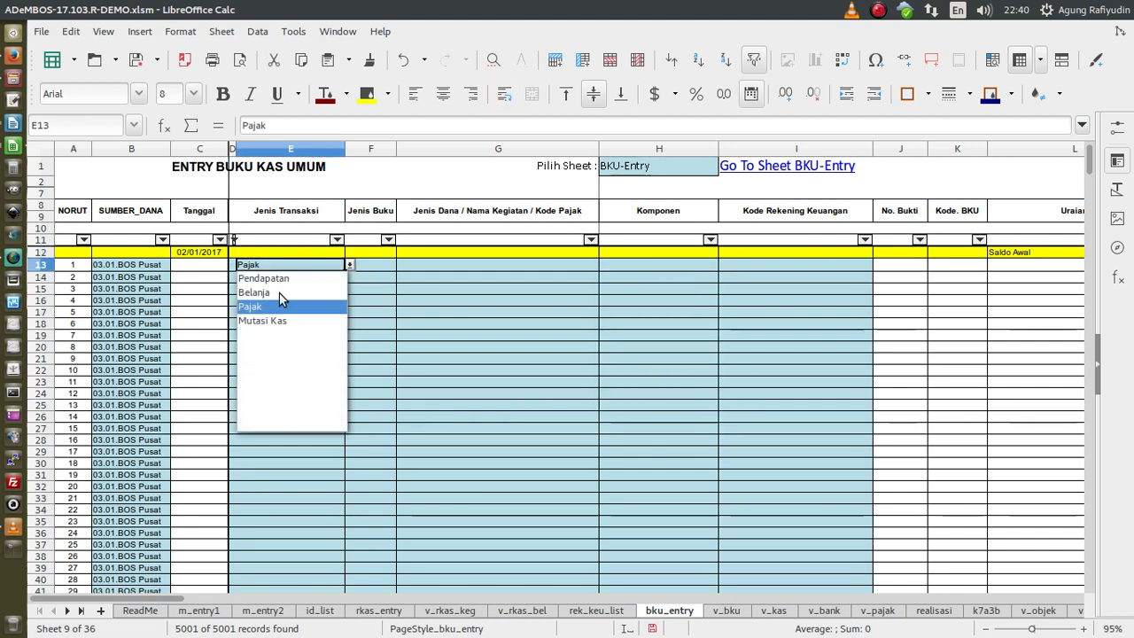
left_click(279, 292)
left_click(622, 264)
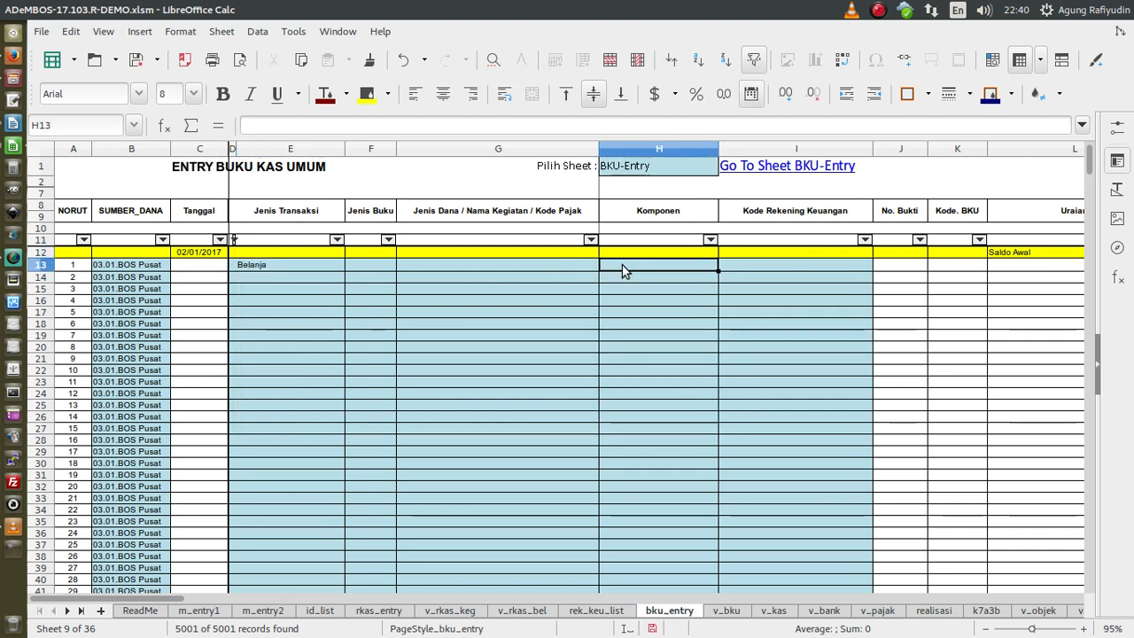
left_click(723, 267)
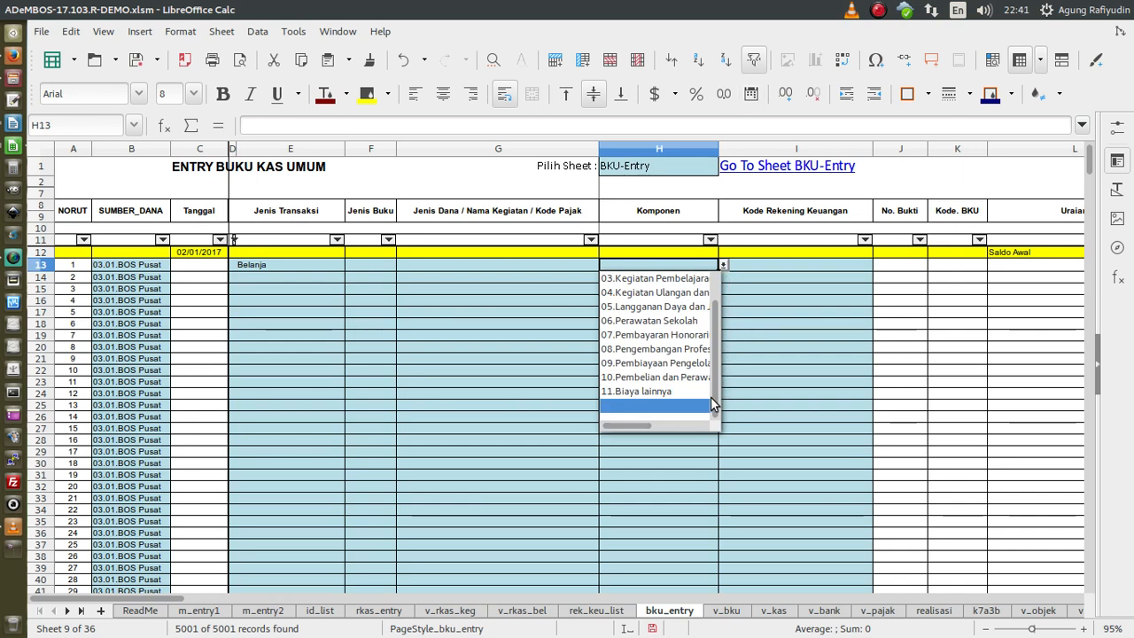
left_click_drag(715, 404, 714, 375)
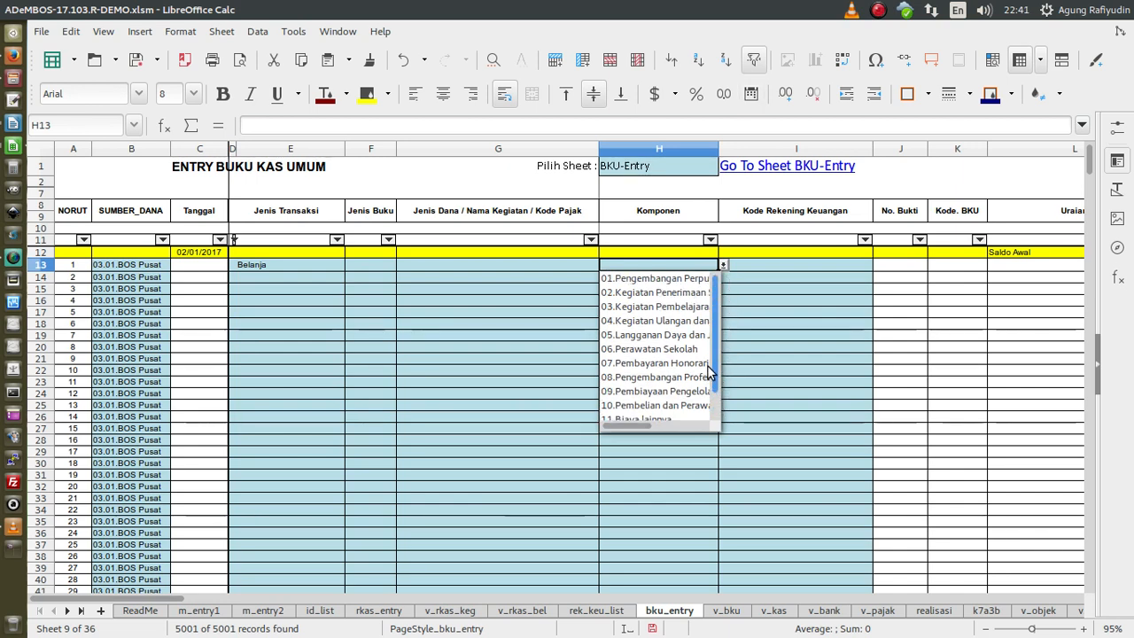
left_click(757, 301)
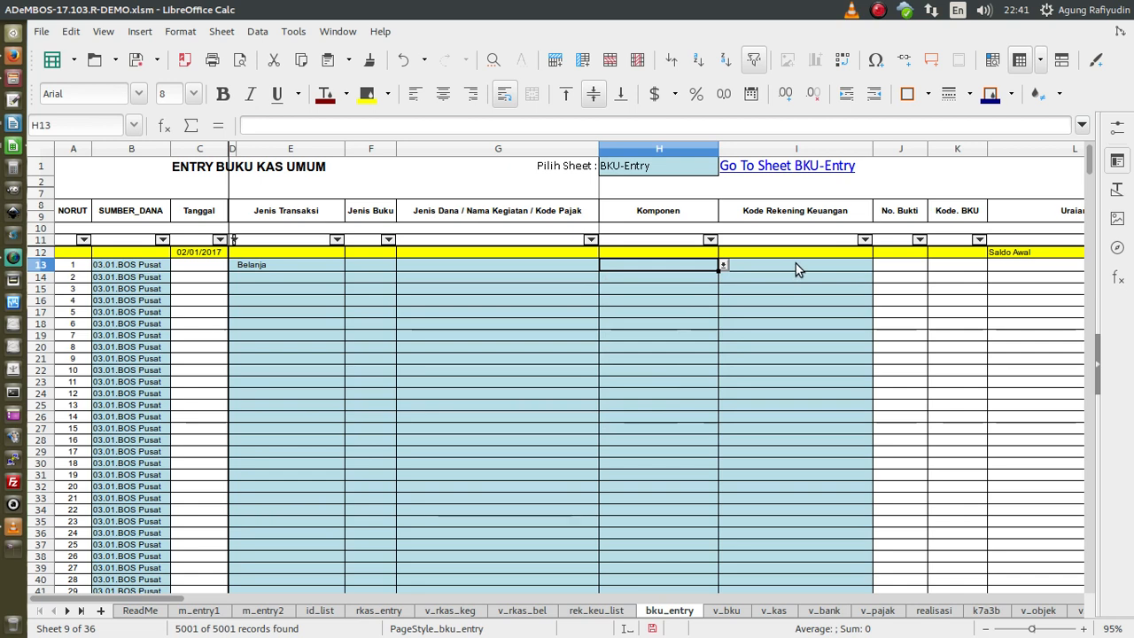
left_click(797, 263)
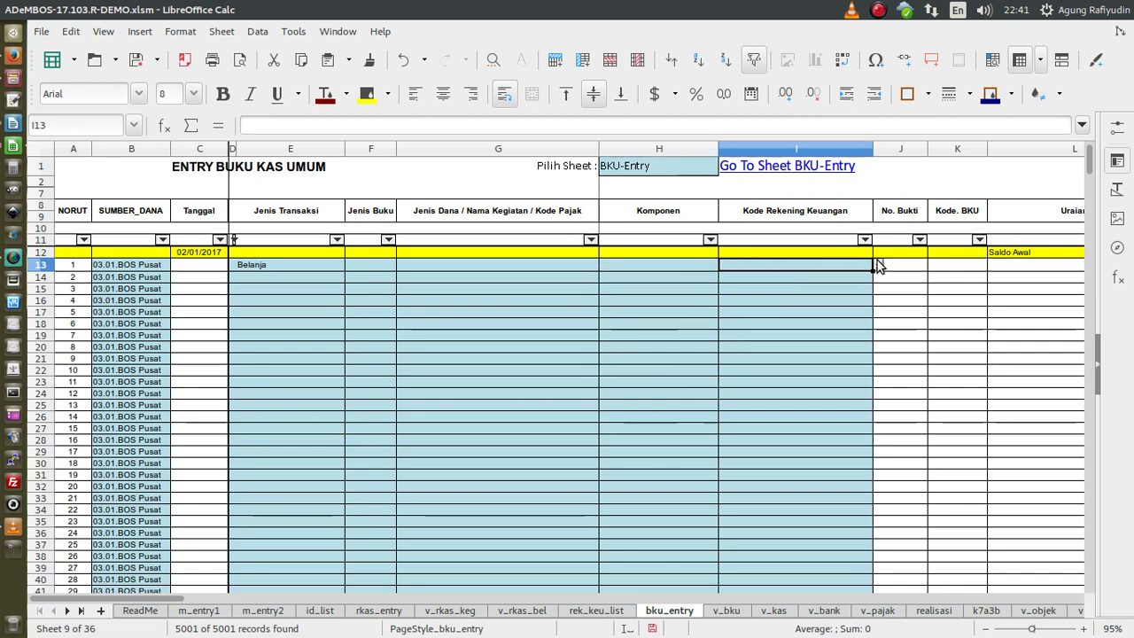
- Browse row 13's account code list in I13 without choosing a code
left_click(878, 265)
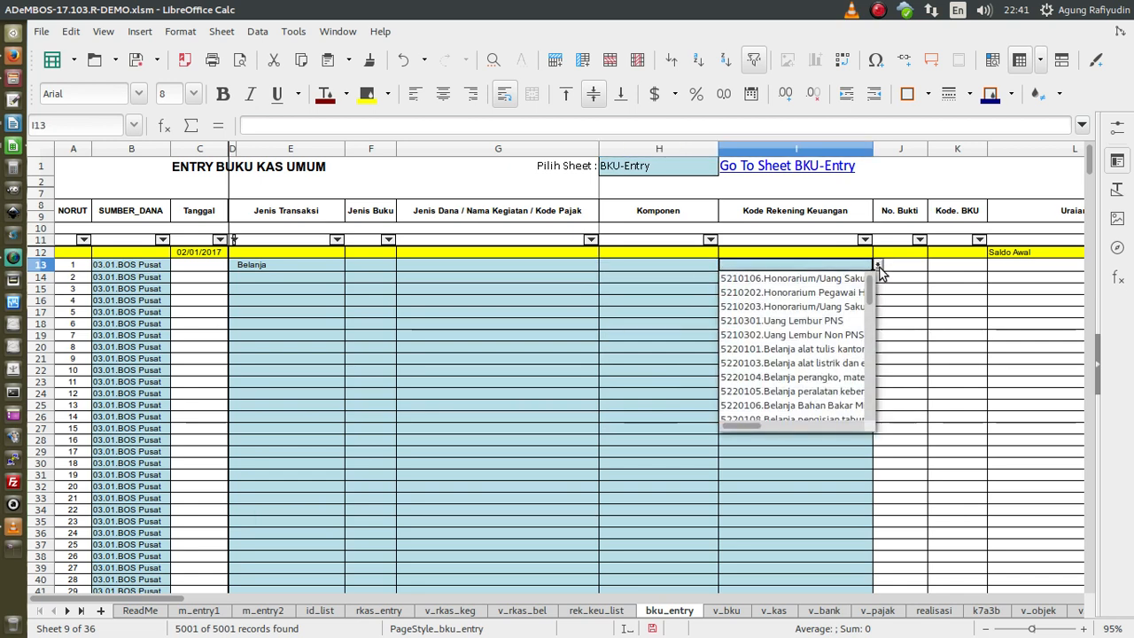
left_click(300, 263)
left_click(299, 264)
left_click(810, 264)
left_click(877, 265)
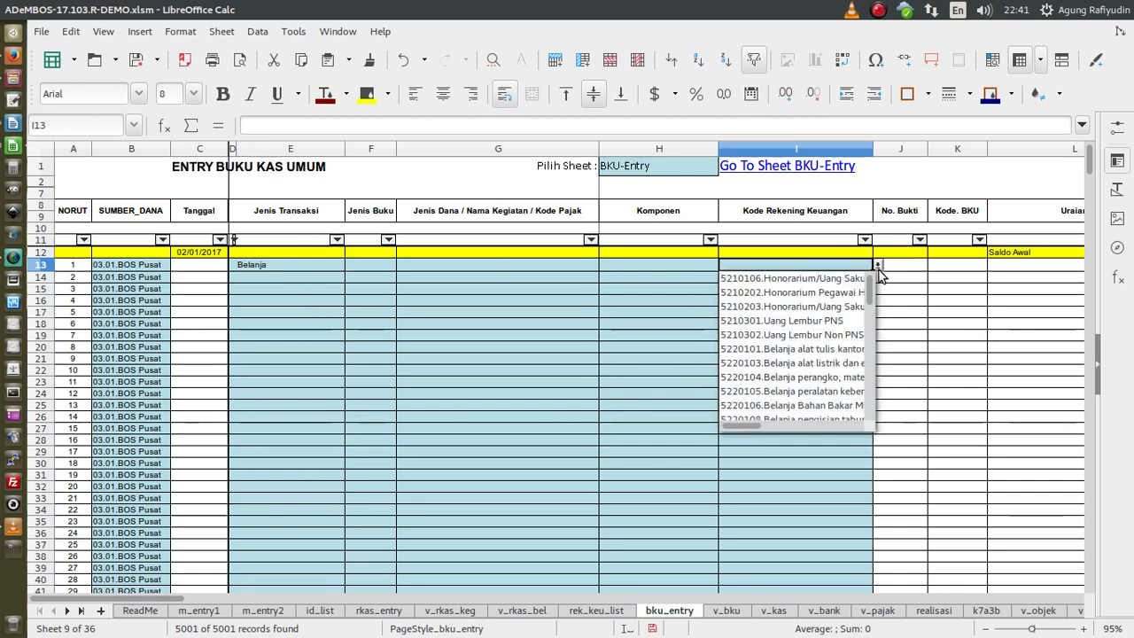
mouse_move(871, 290)
left_mouse_down()
mouse_move(875, 425)
mouse_move(871, 282)
left_mouse_up()
left_click(321, 272)
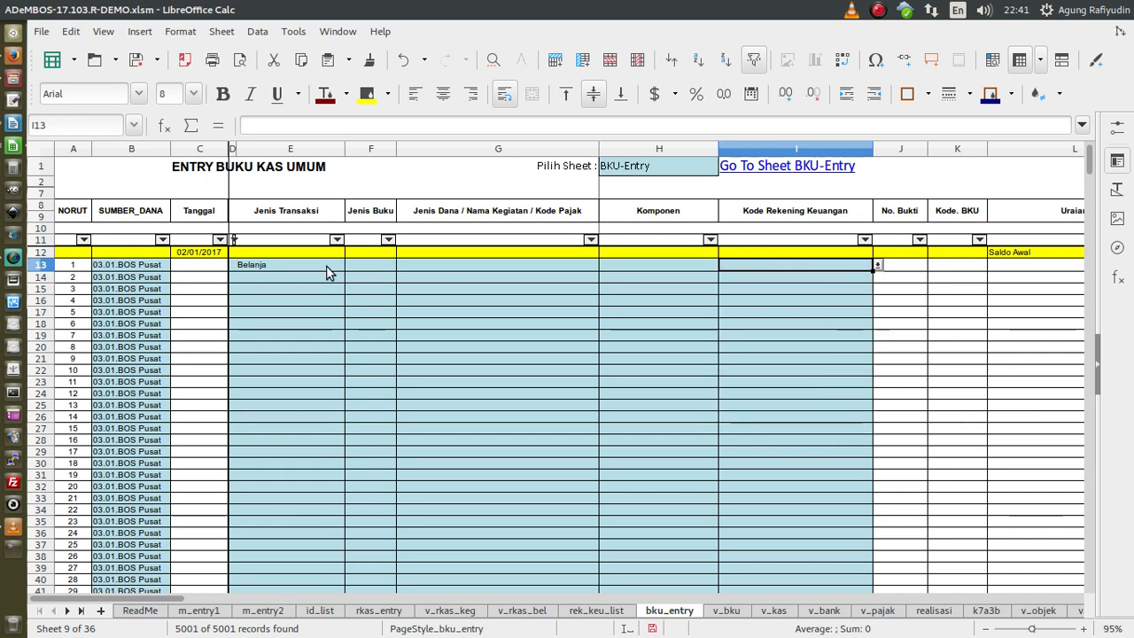
- Switch E13 to Pendapatan and check the income account codes offered in I13
left_click(323, 268)
left_click(350, 265)
left_click(324, 280)
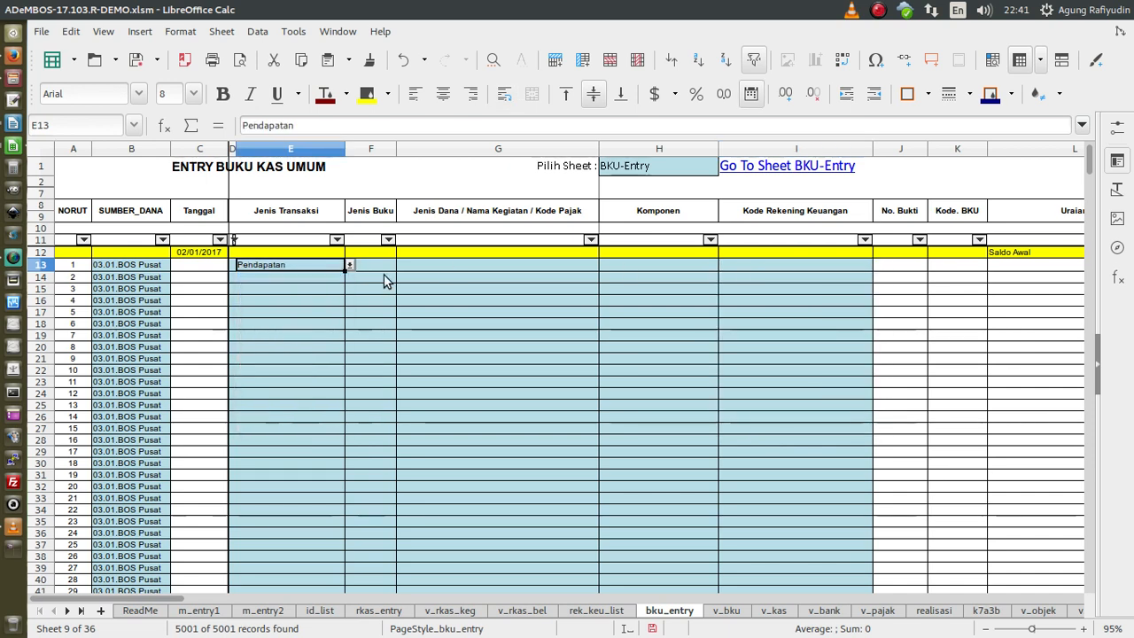
left_click(770, 263)
left_click(876, 264)
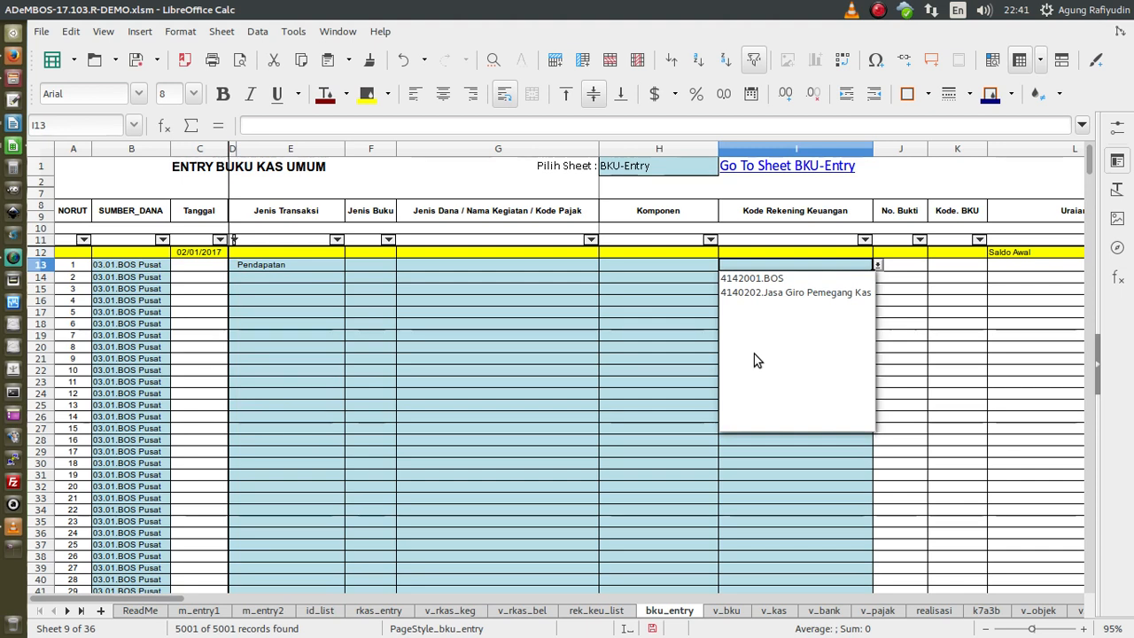
left_click(257, 271)
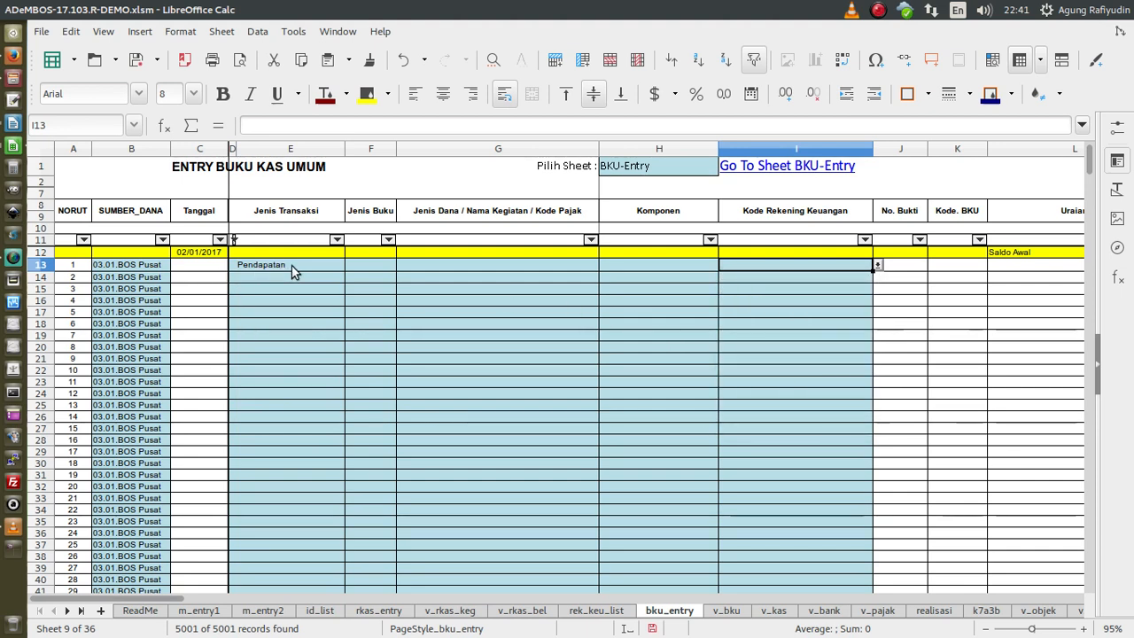
left_click(297, 268)
- Switch E13 to Pajak and check which account codes I13 offers
left_click(351, 265)
left_click(269, 307)
left_click(848, 268)
left_click(877, 265)
left_click(876, 264)
- Switch E13 to Mutasi Kas, check its account codes, then clear the transaction type
left_click(277, 269)
left_click(351, 265)
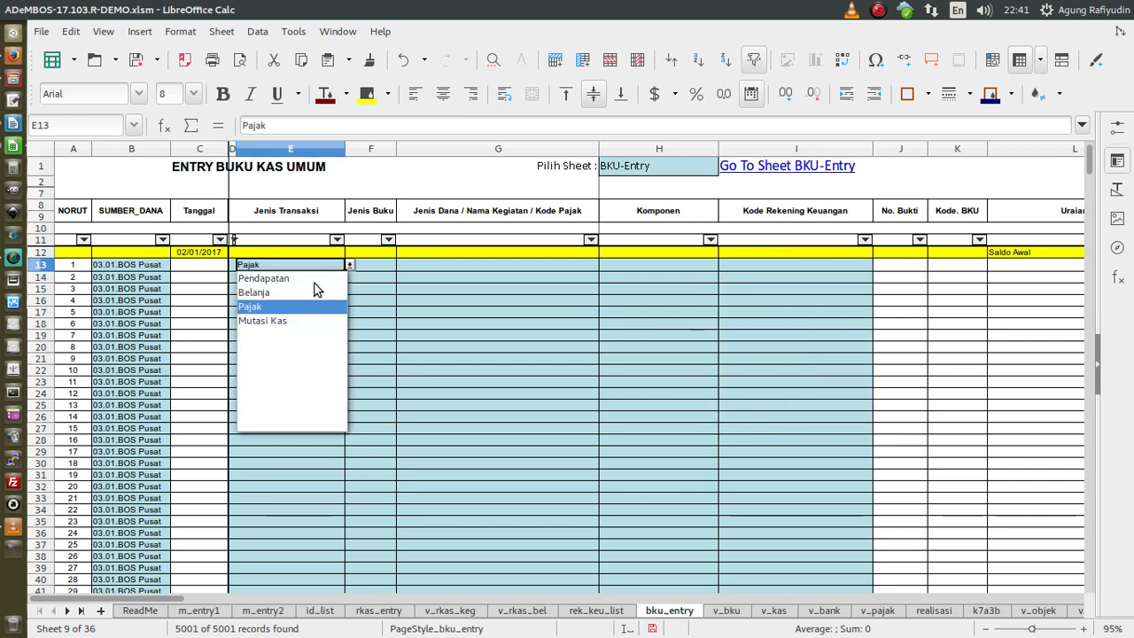
left_click(296, 321)
left_click(868, 264)
left_click(876, 265)
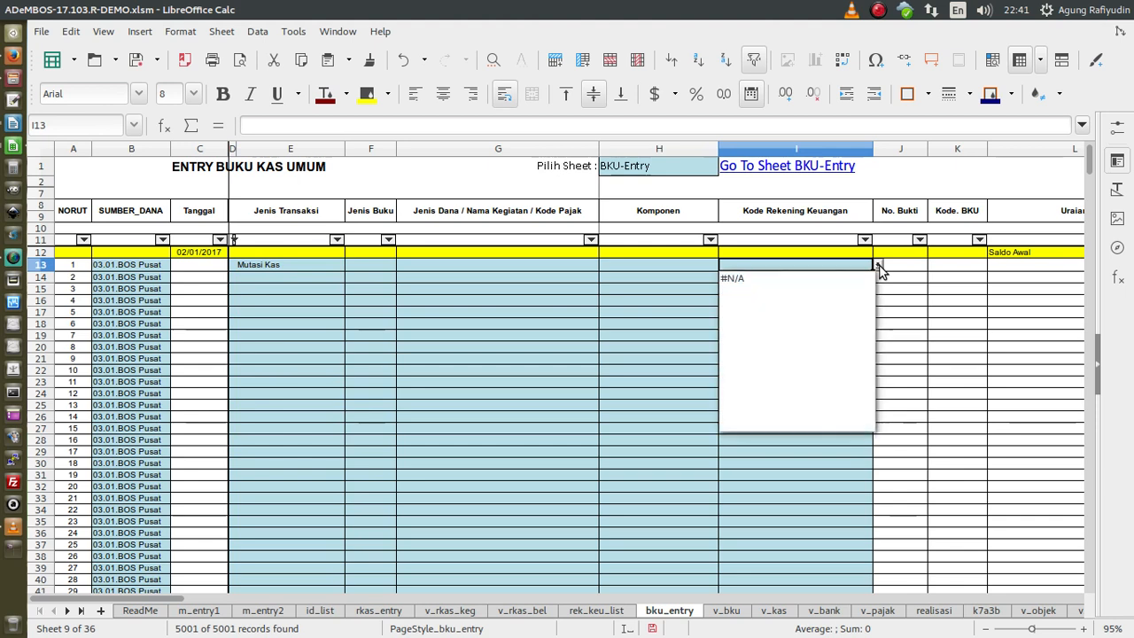
left_click(836, 273)
left_click(289, 263)
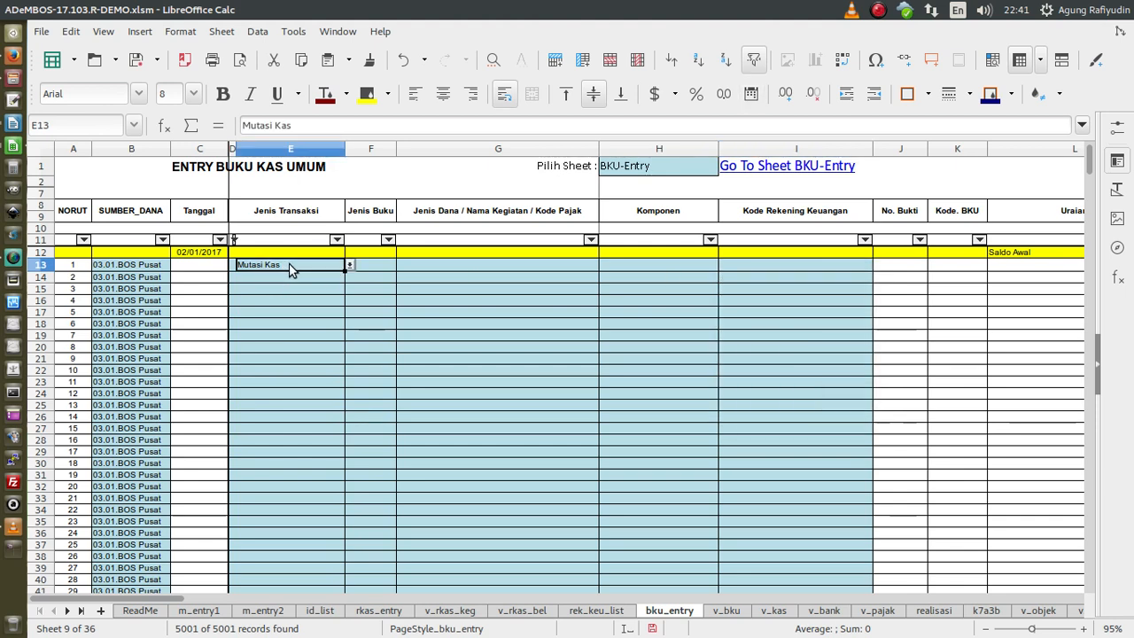
key("Delete")
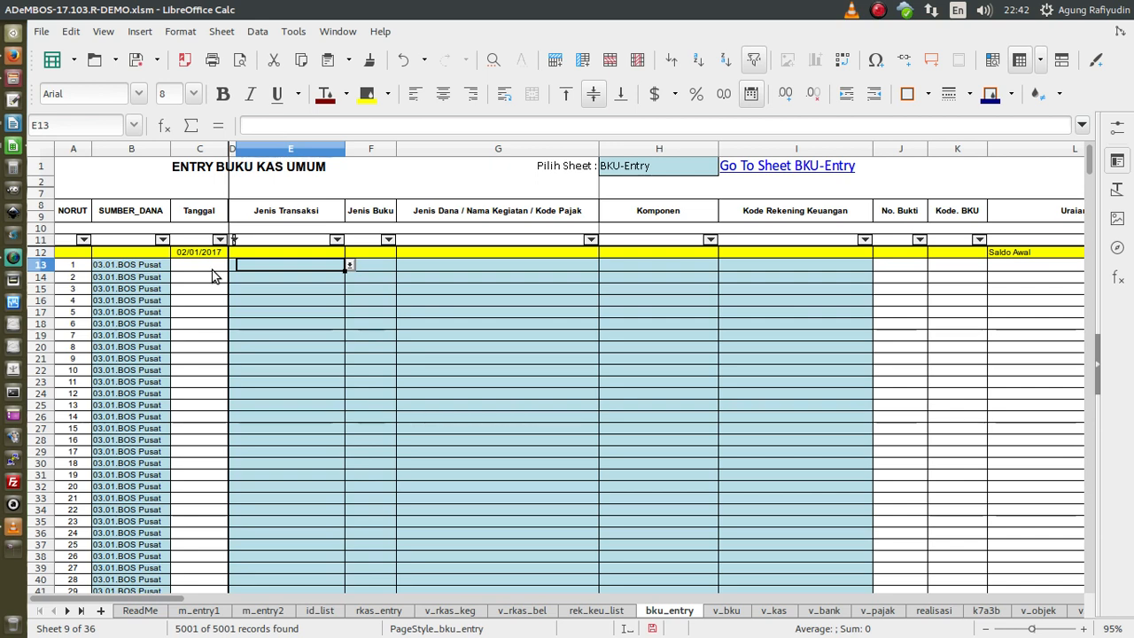
- Re-enter the date 12/02/2017 for row 13
left_click(213, 268)
type("12/02")
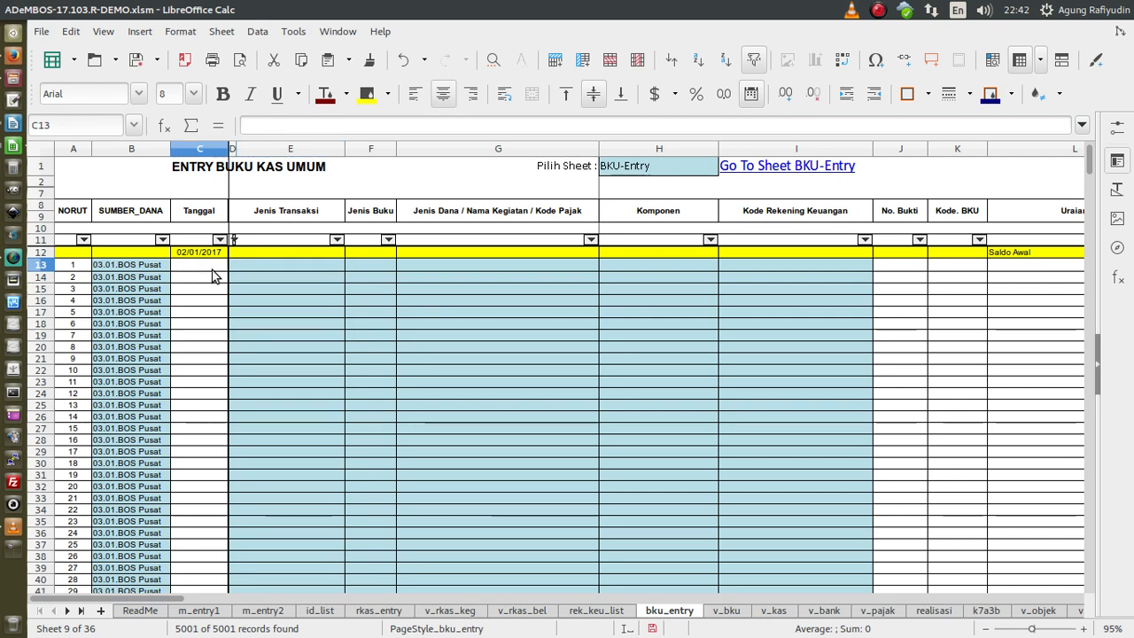
type("/2017")
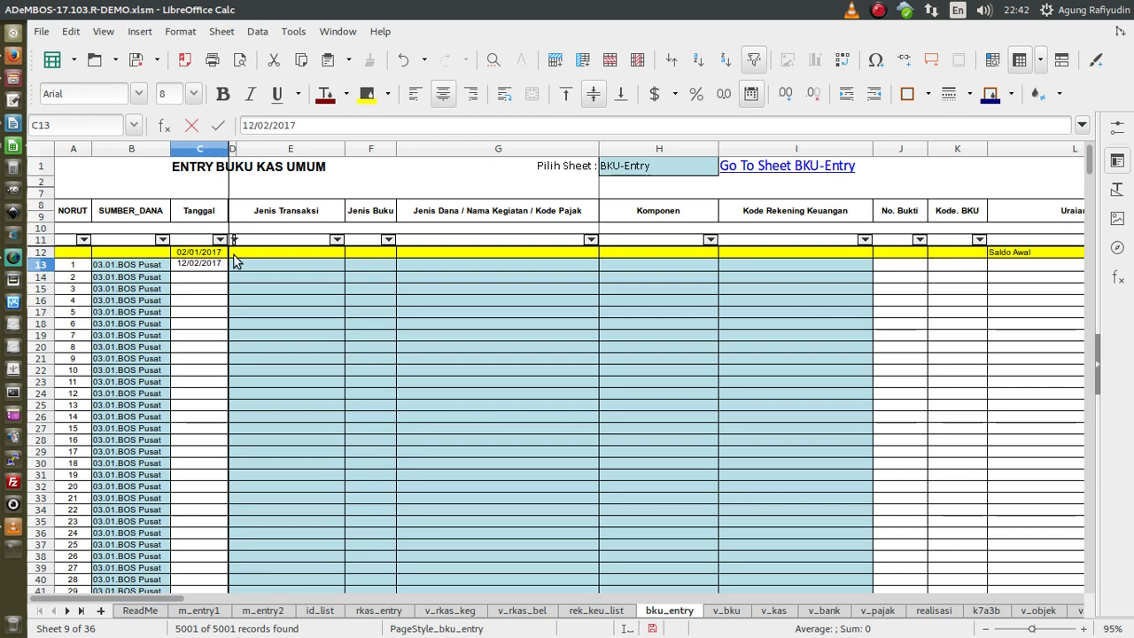
left_click(271, 227)
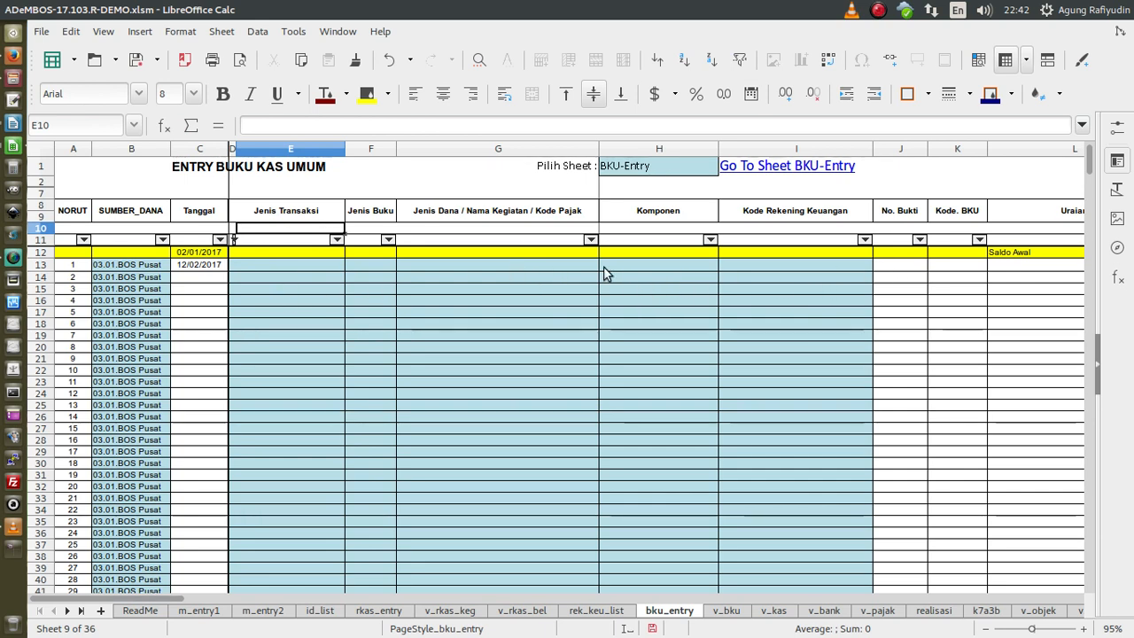
- Fill J13 with BJB-001 and K13 with 2017/II/2017/001
left_click(888, 274)
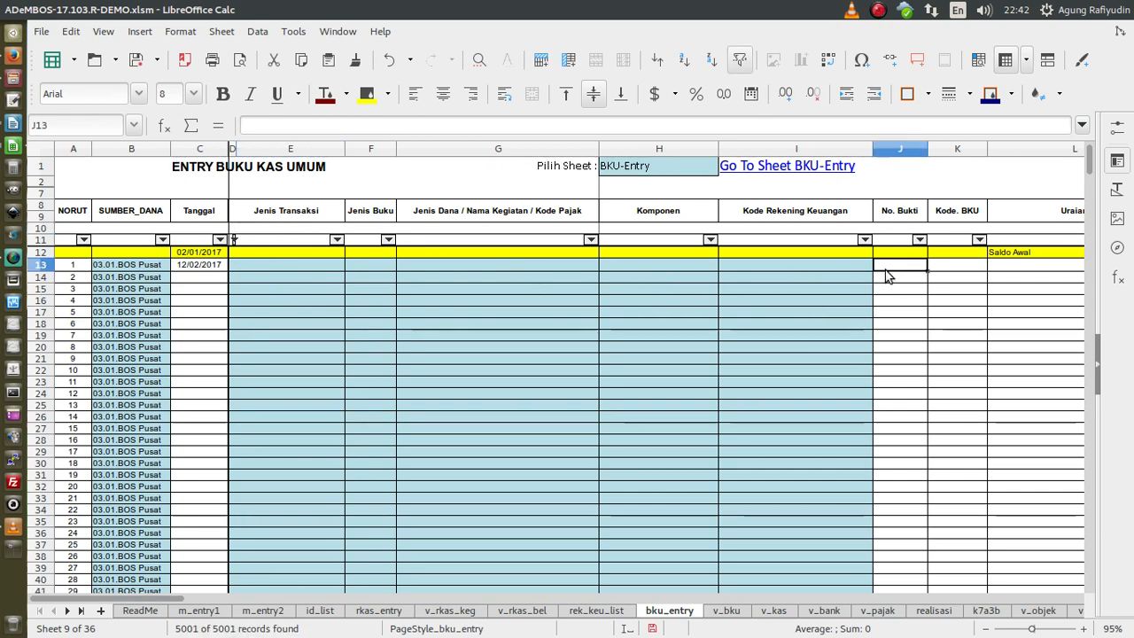
key("Right")
key("Right")
key("Left")
key("Left")
key("Right")
key("Right")
key("Left")
key("Left")
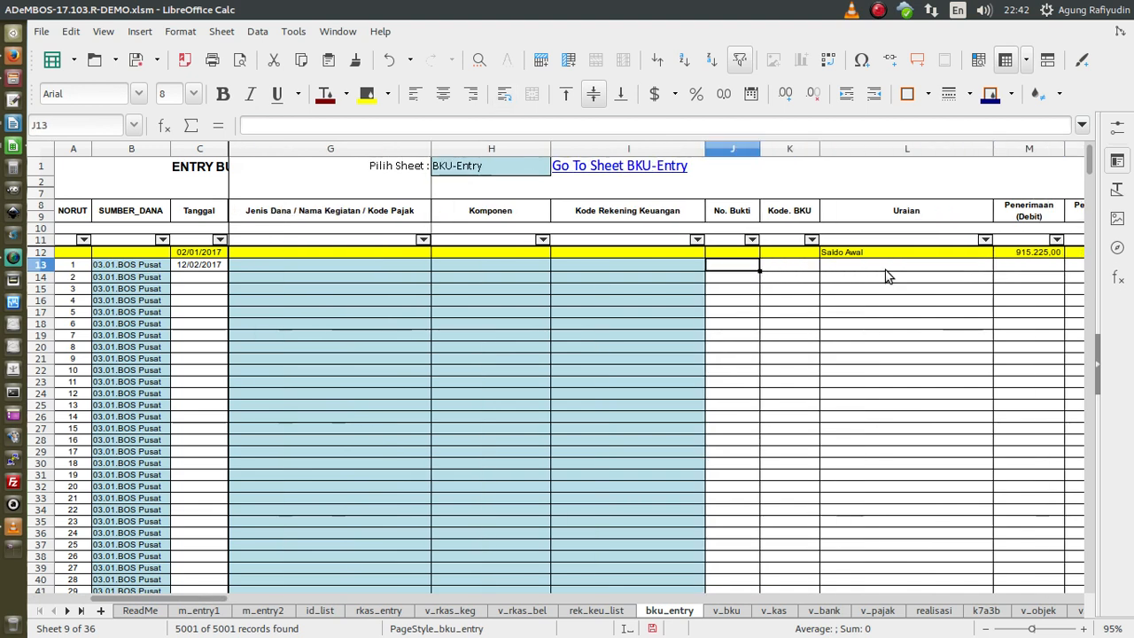
type("BJB")
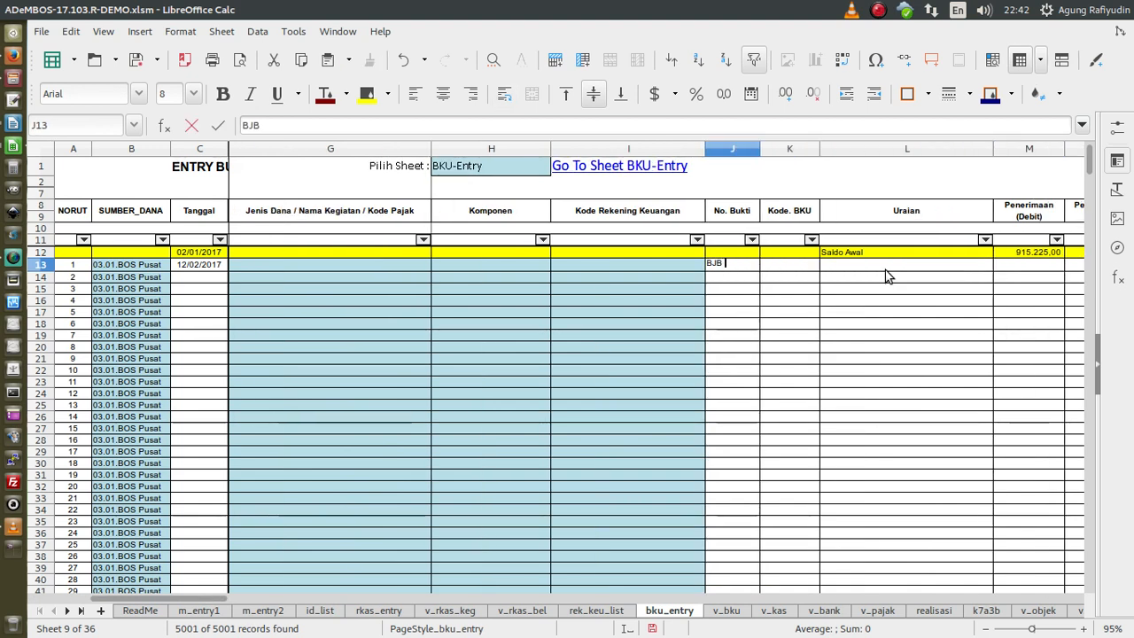
type("-001")
key("Tab")
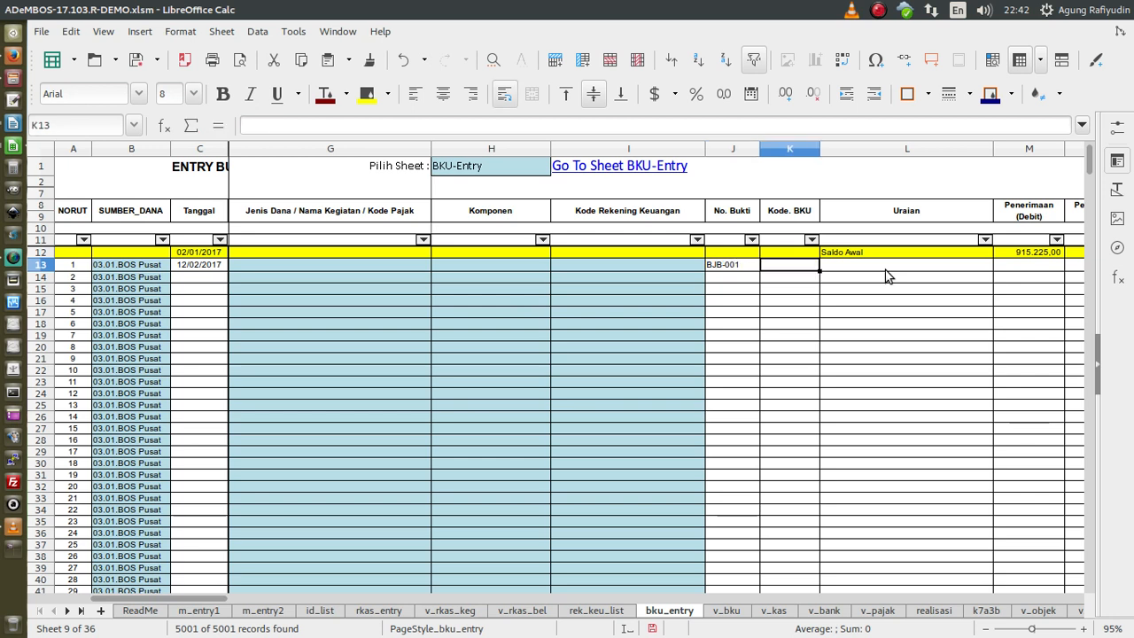
type("2017/II/2017")
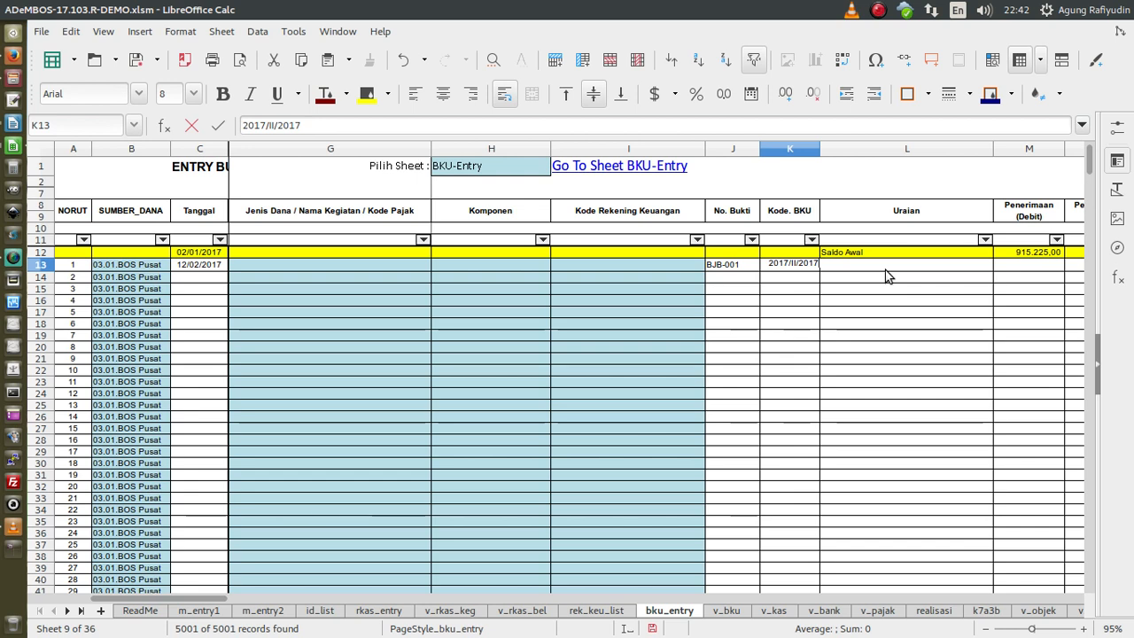
type("/001")
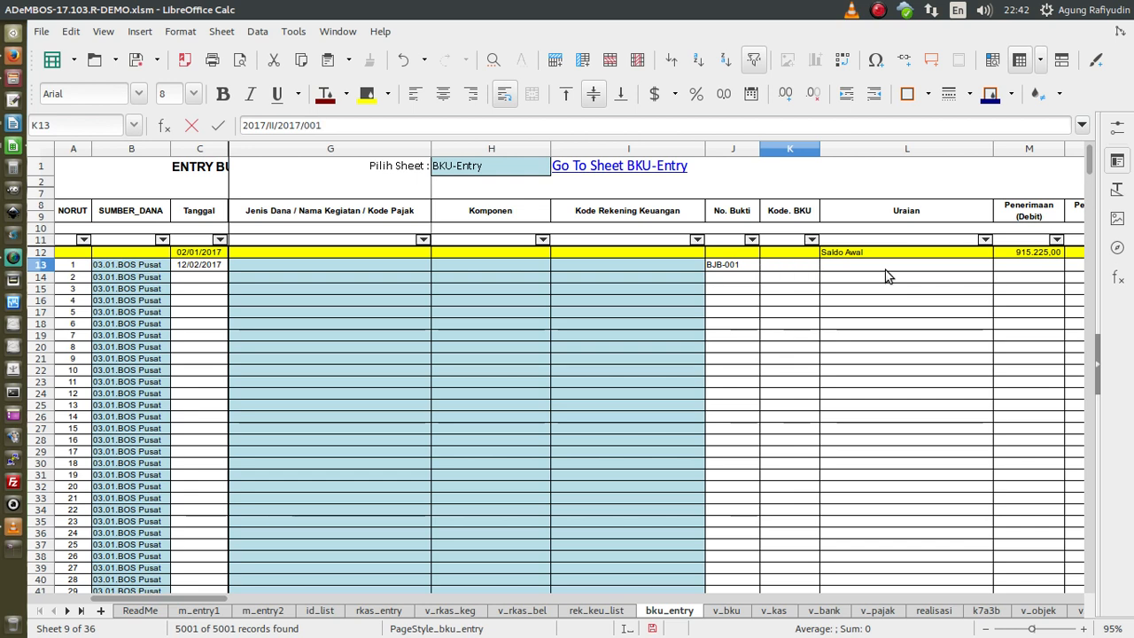
key("Return")
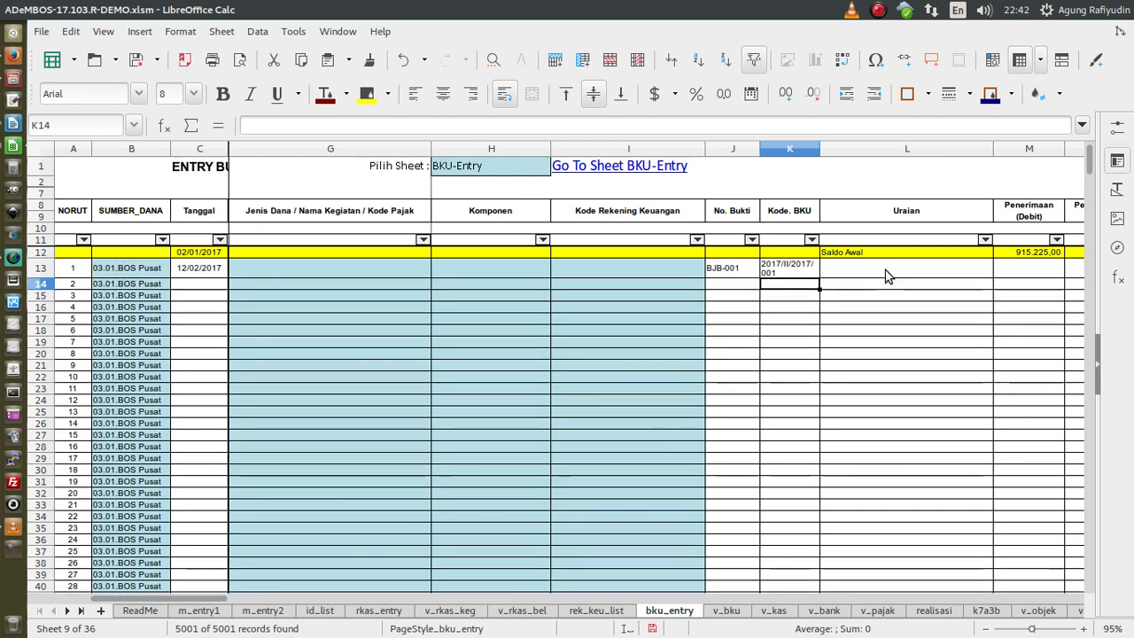
- Fill L13 with the BOS Triwulan ke-1 BJB transfer description and M13 with 50.000.000
left_click(885, 275)
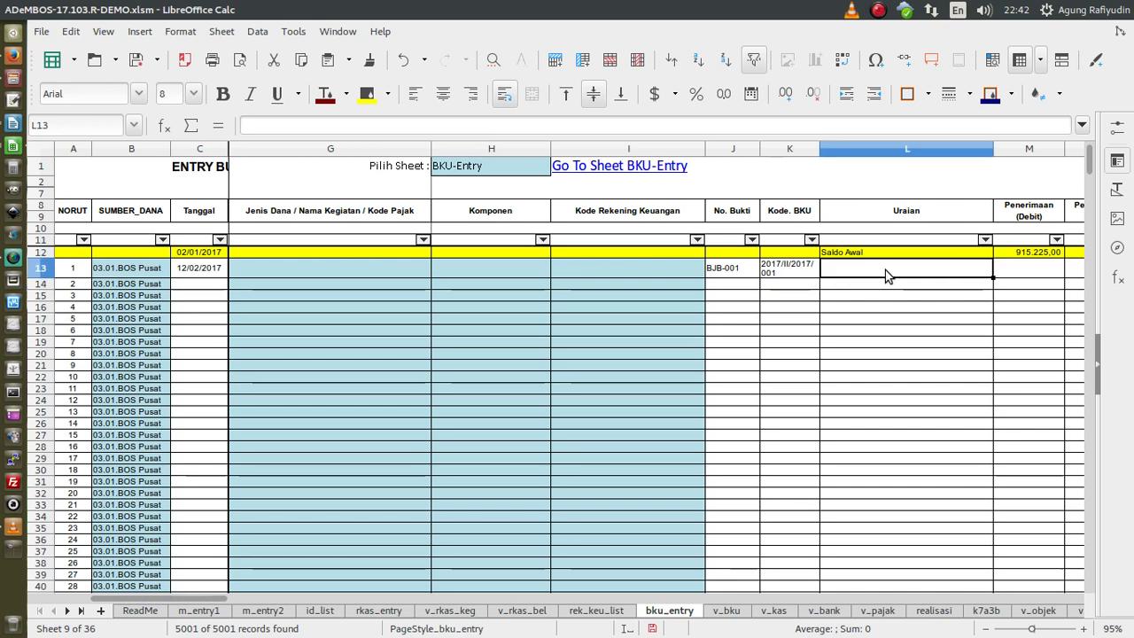
type("Diterima ")
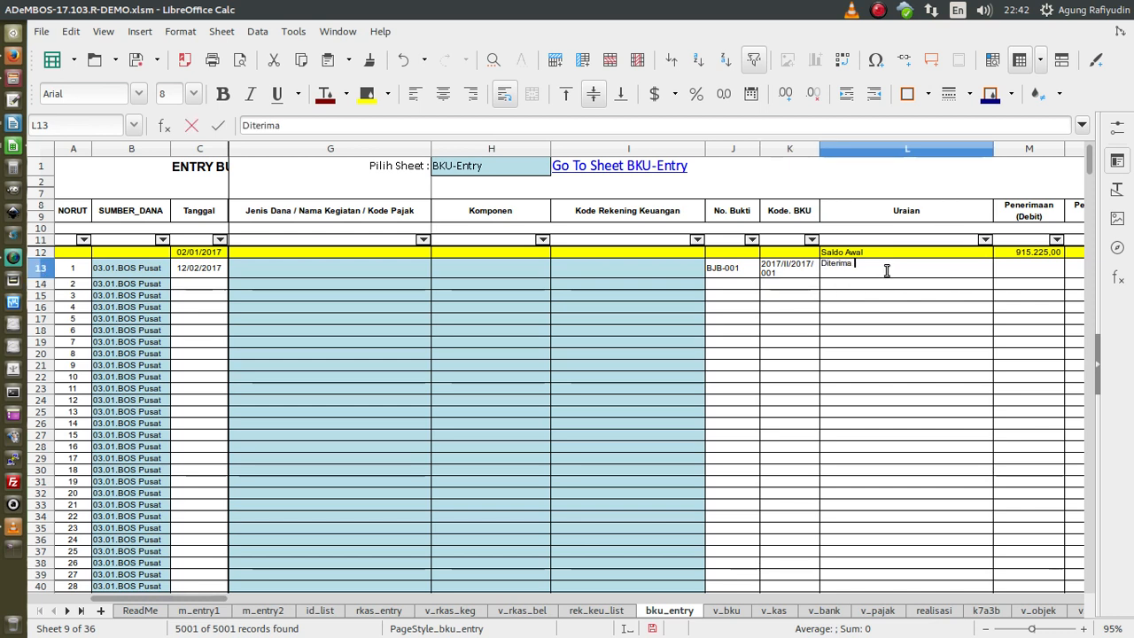
type("transfer Dana BOS Triwulan ke-")
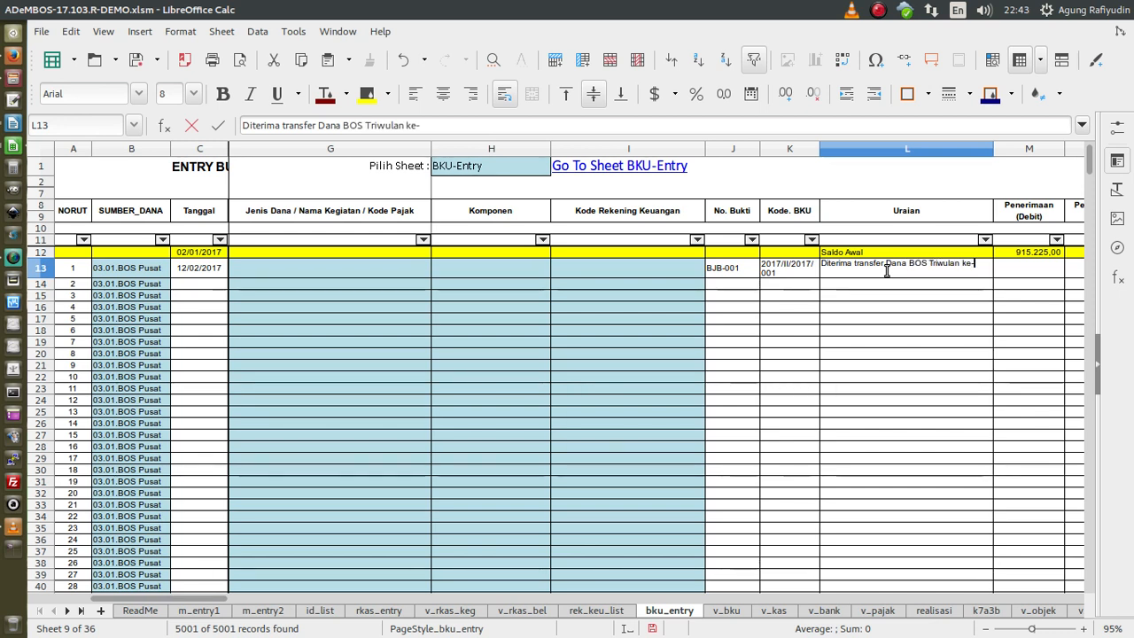
type("1 Tahun 2017")
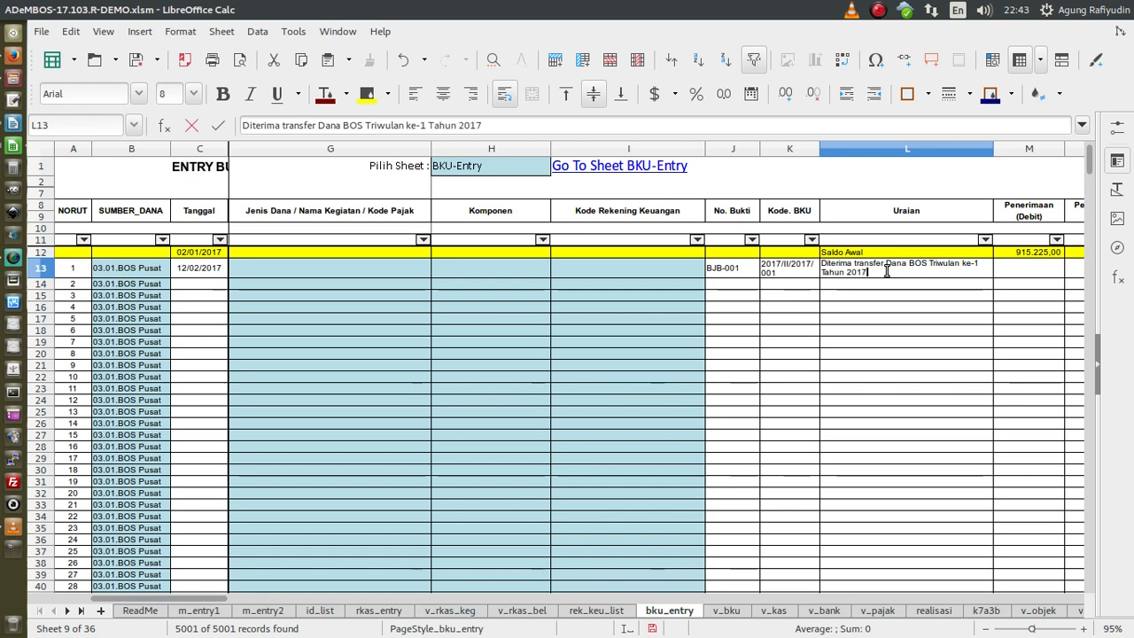
type(" di BJB")
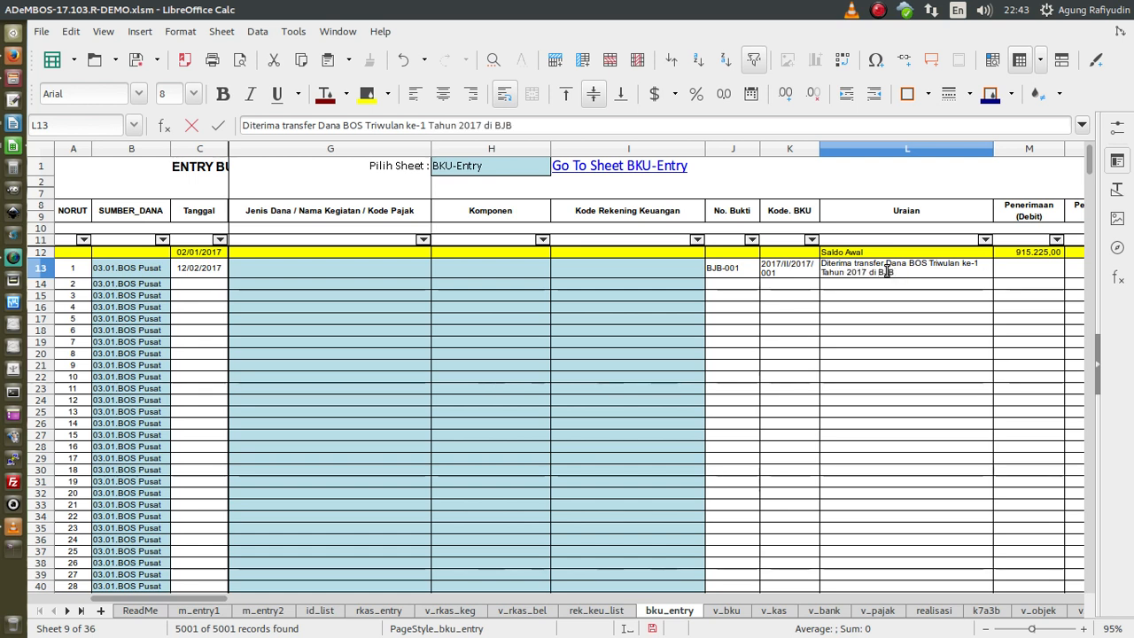
key("Tab")
type("500000")
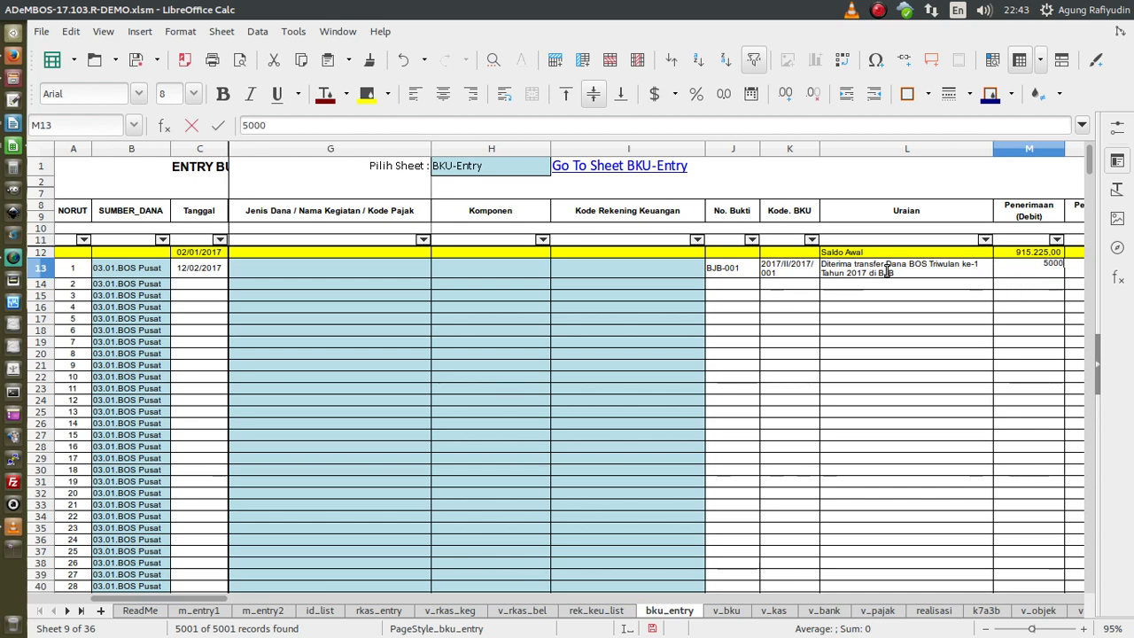
key("Return")
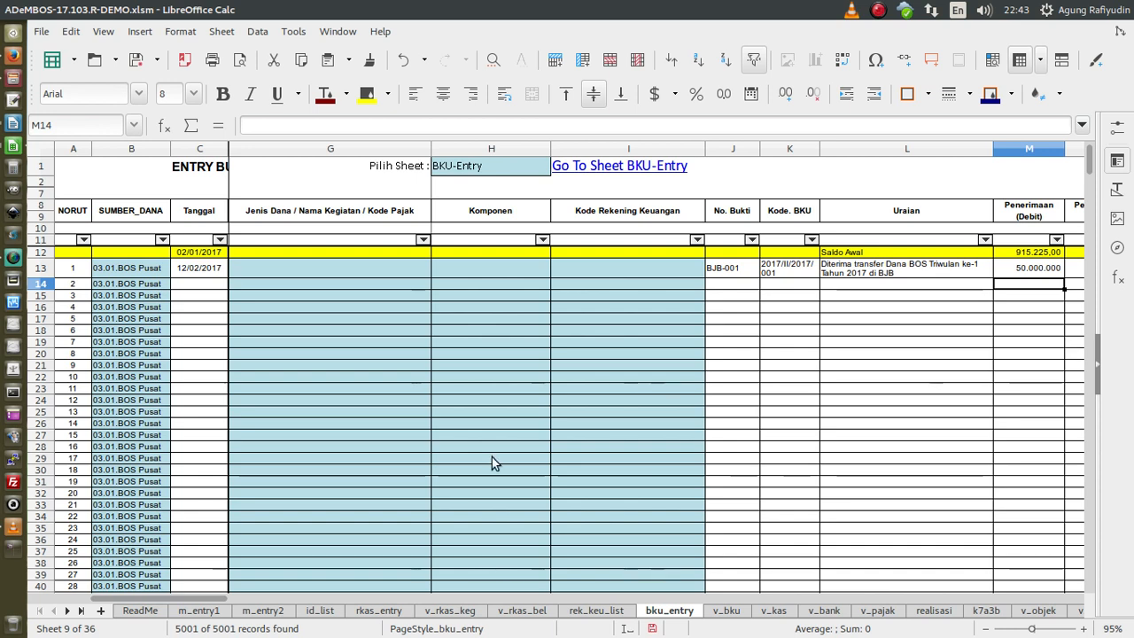
left_click(186, 282)
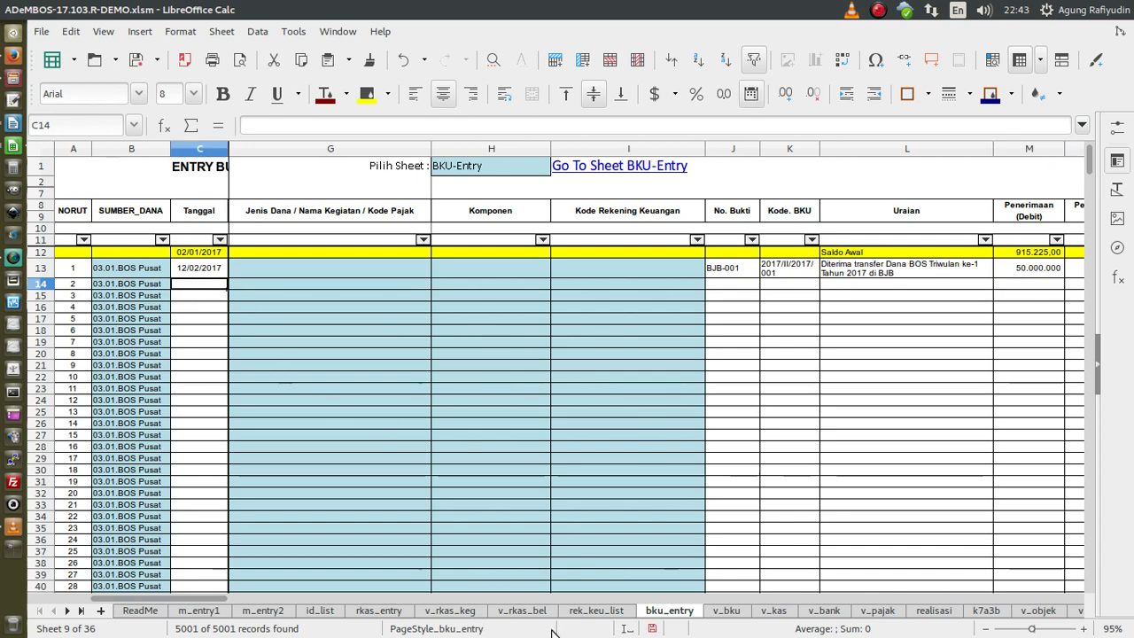
- Date entry 2 in C14 as 29/02/2017, then return to its No. Bukti cell J14
left_click_drag(206, 607, 160, 609)
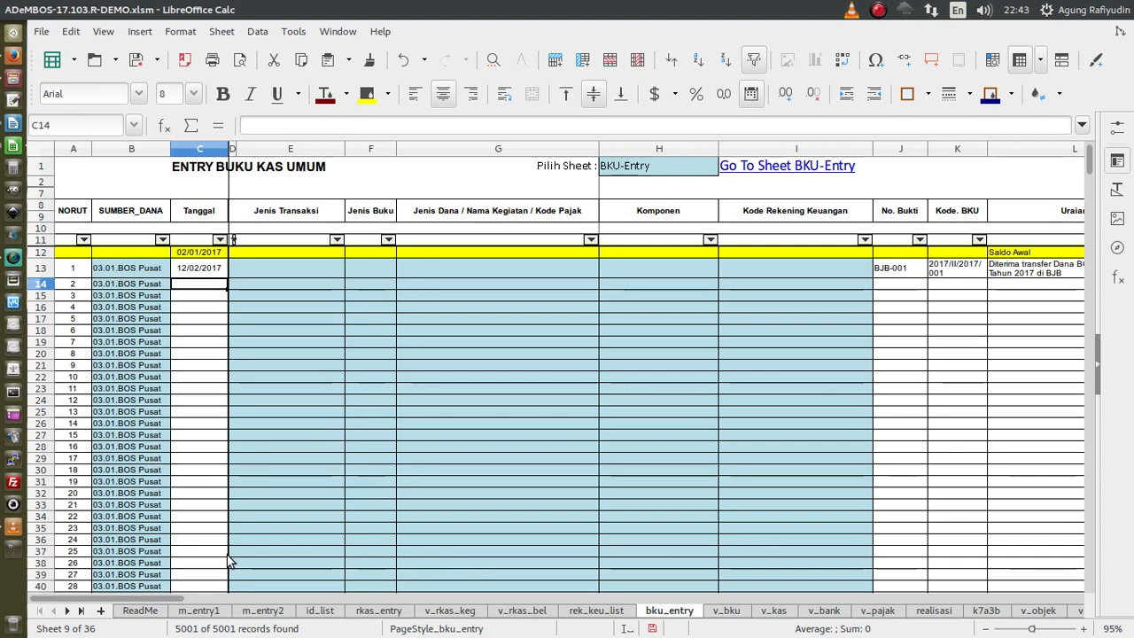
type("03")
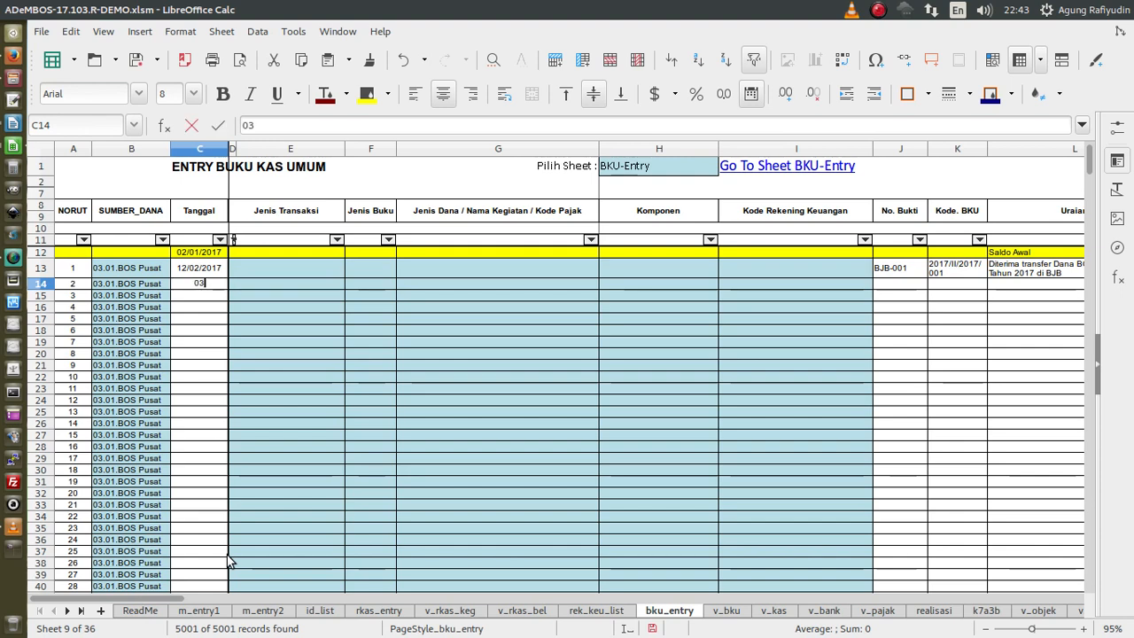
type("/")
key("BackSpace")
key("BackSpace")
key("BackSpace")
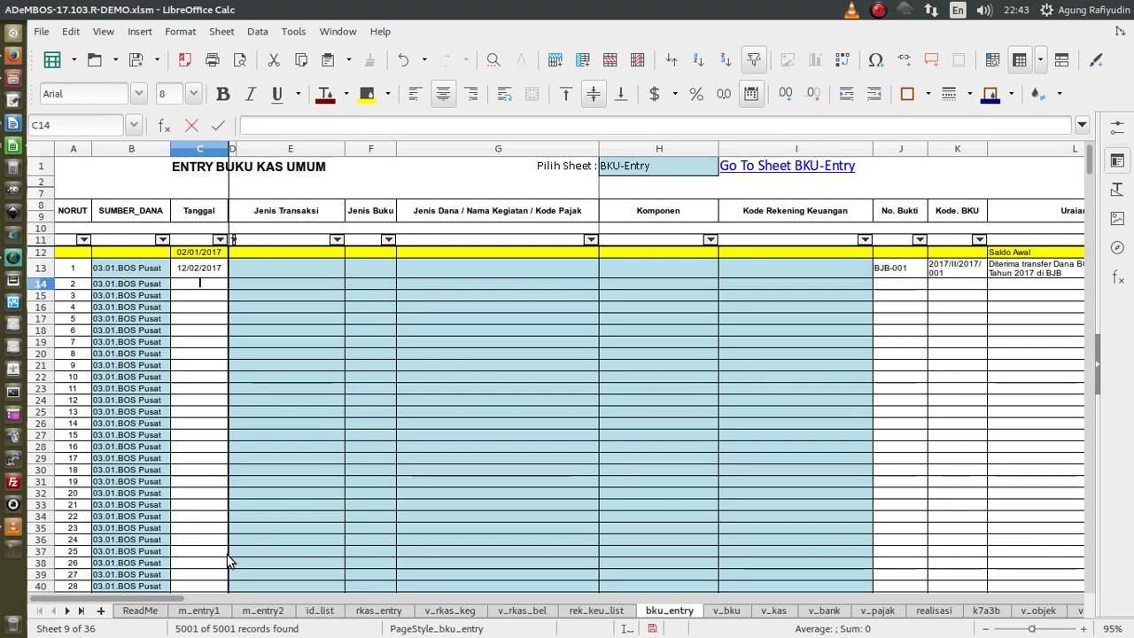
type("29/02/20")
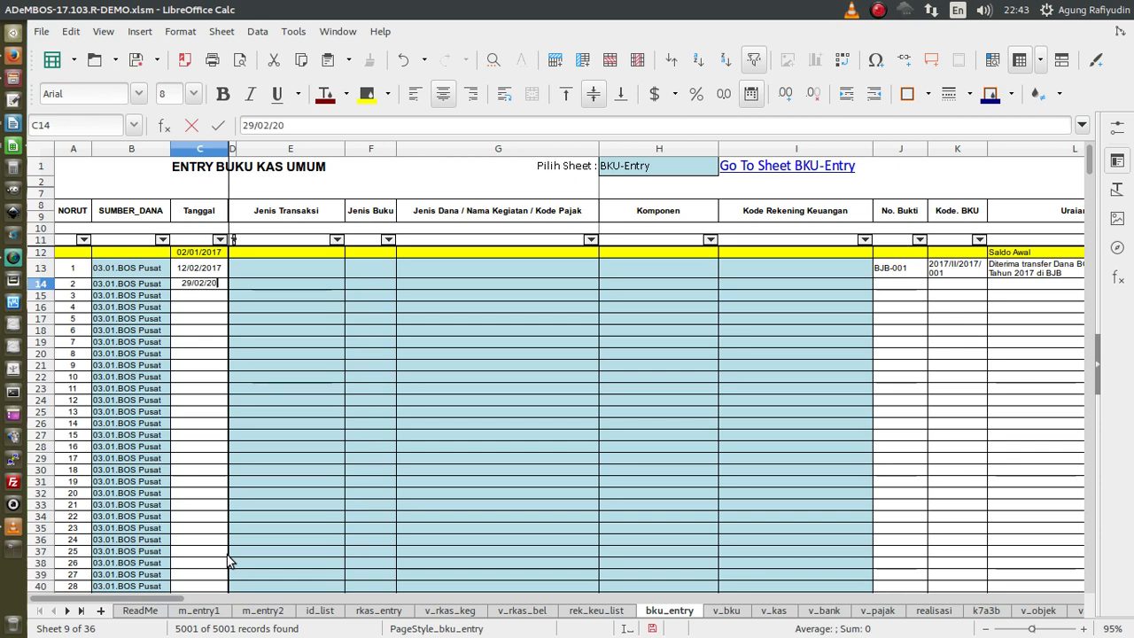
type("17")
key("Return")
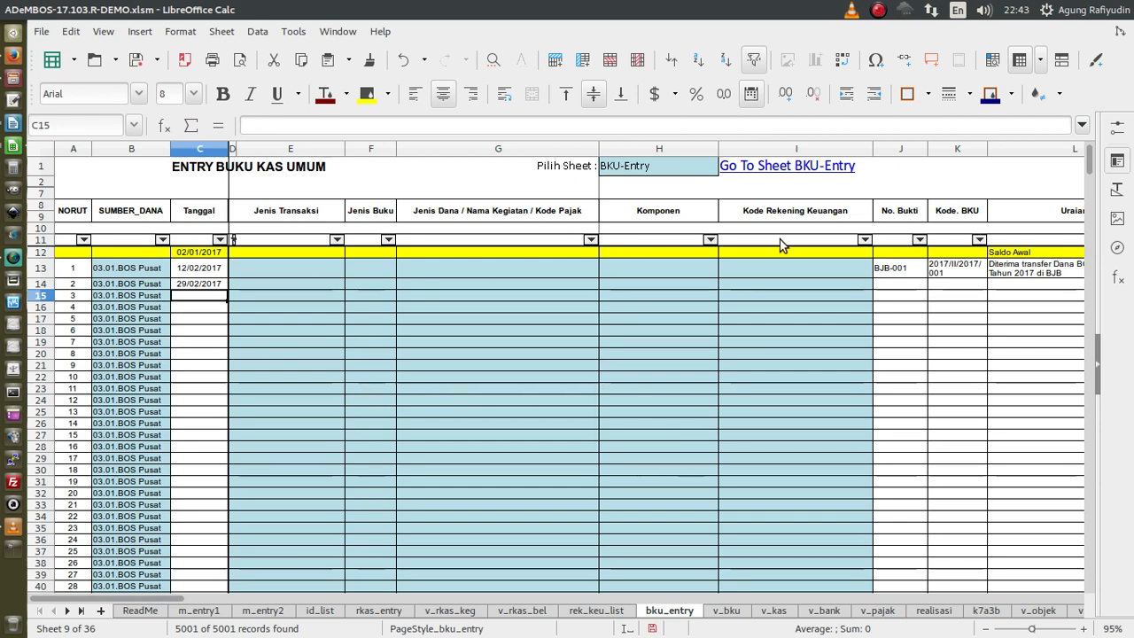
left_click(911, 284)
key("Tab")
key("Tab")
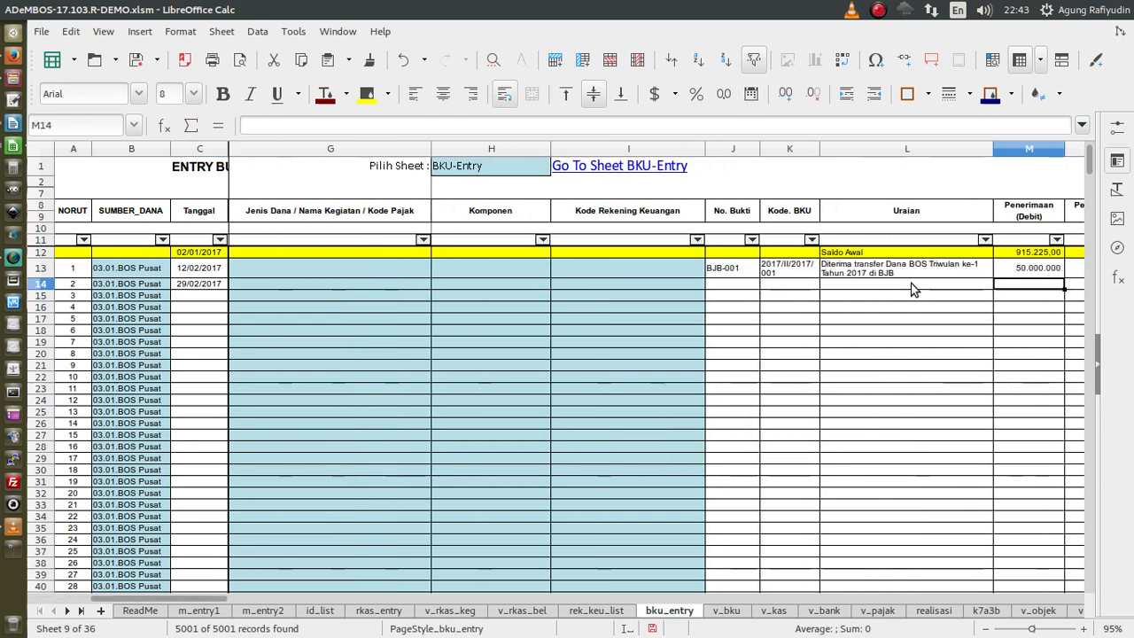
key("shift+Tab")
key("shift+Tab")
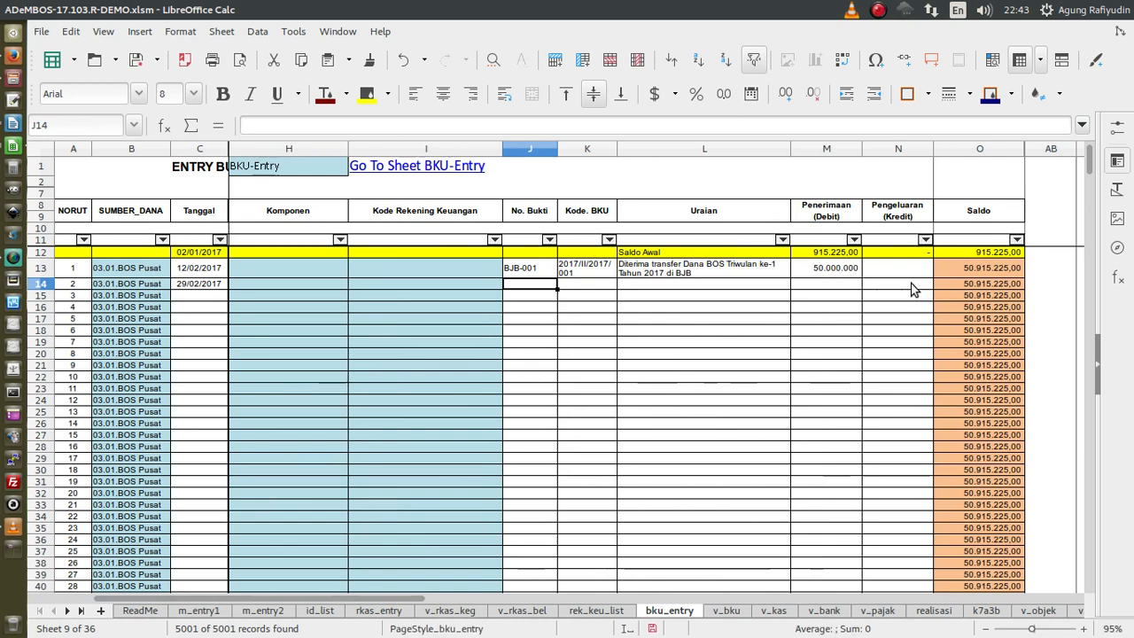
- Give row 14 No. Bukti BJB-002 and Kode BKU 2017/II/2017/002
type("BJB-001")
key("BackSpace")
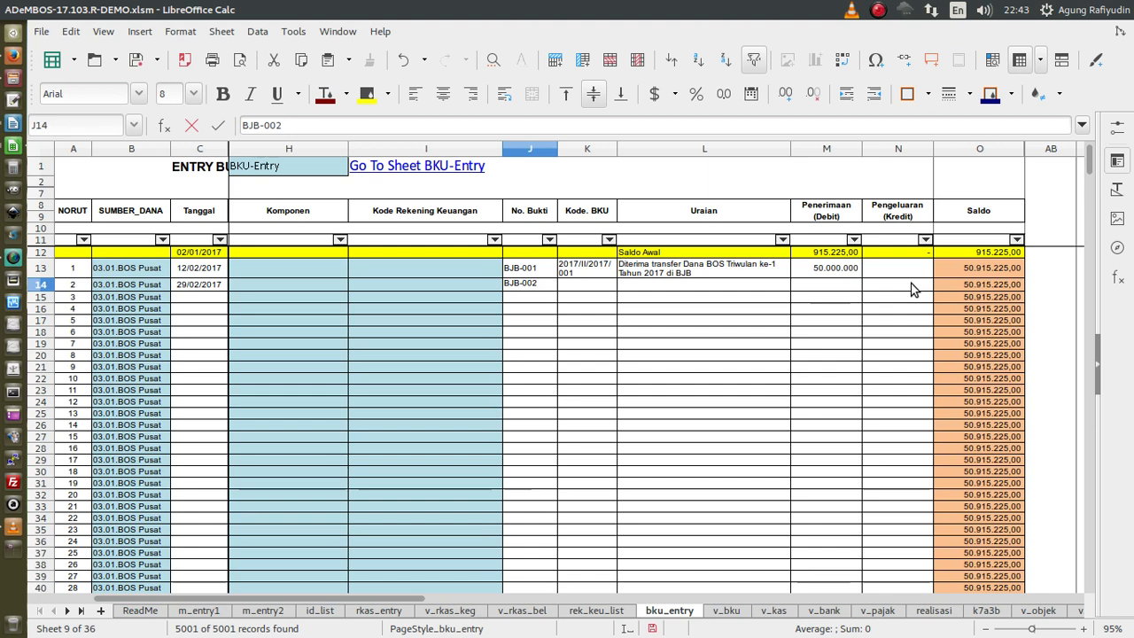
key("Tab")
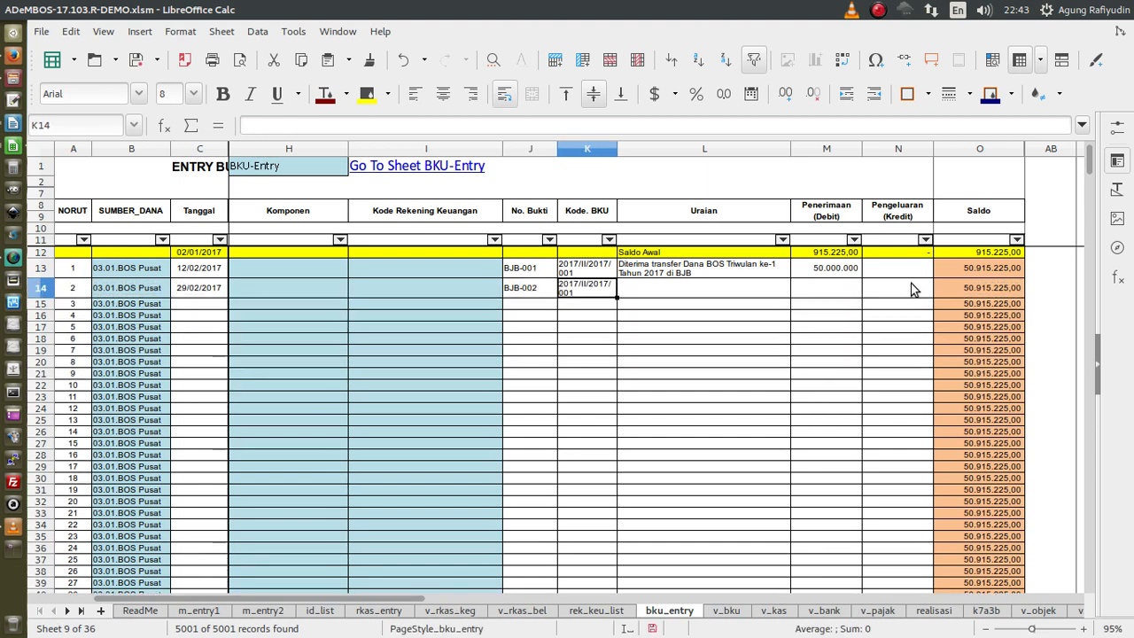
key("F2")
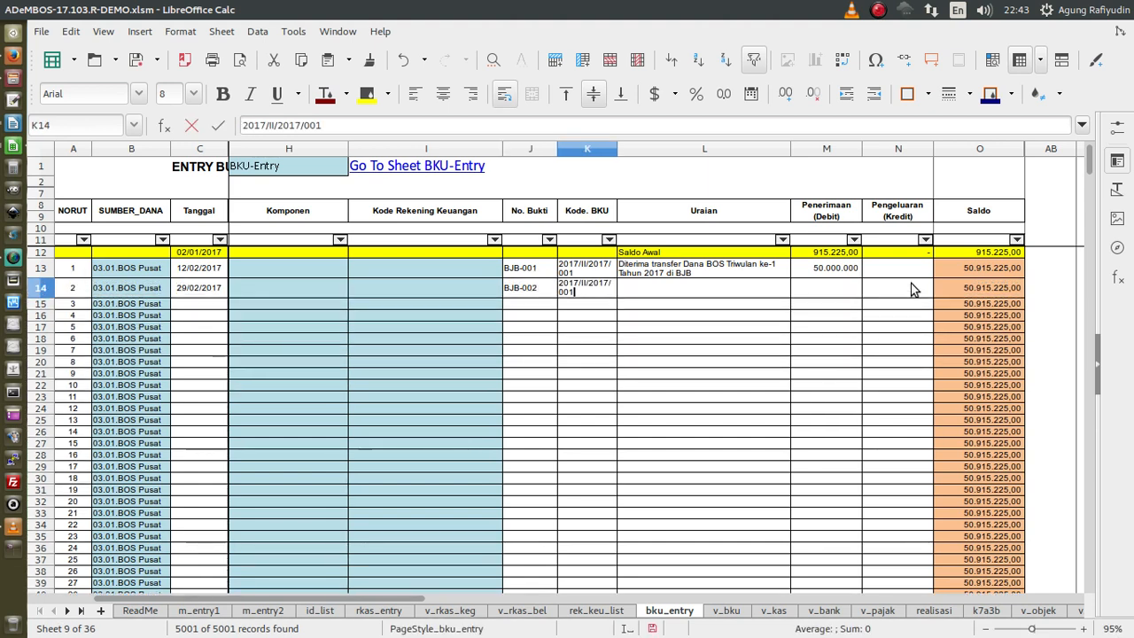
type("2")
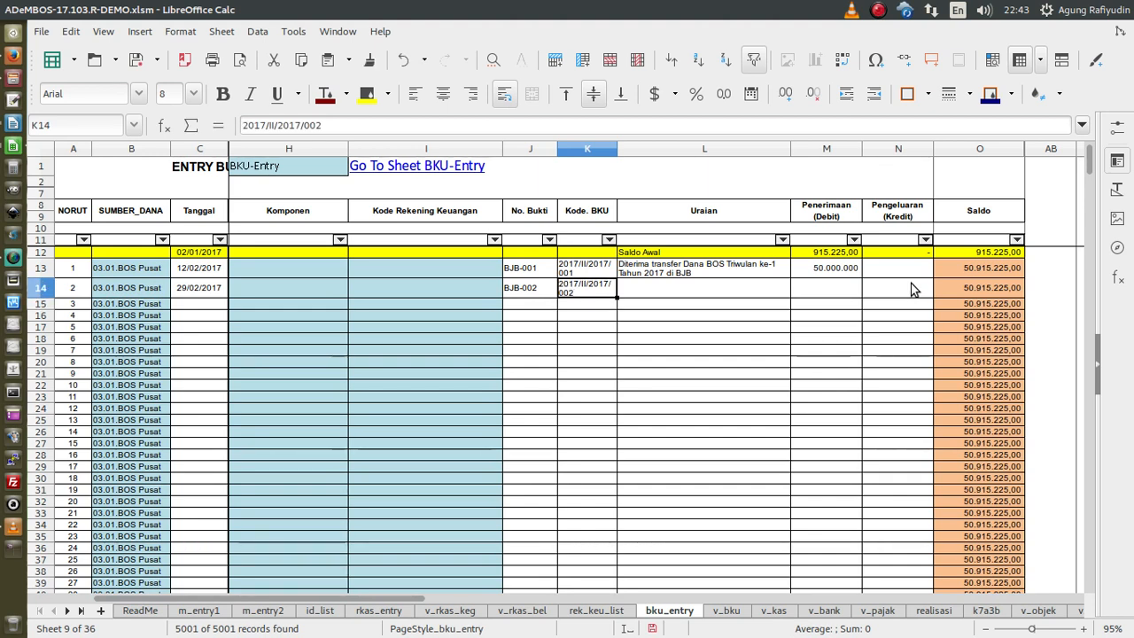
key("Tab")
- Describe row 14 as the BOS January–February 2017 withdrawal and enter Pengeluaran 35.000.000
type("Diterik")
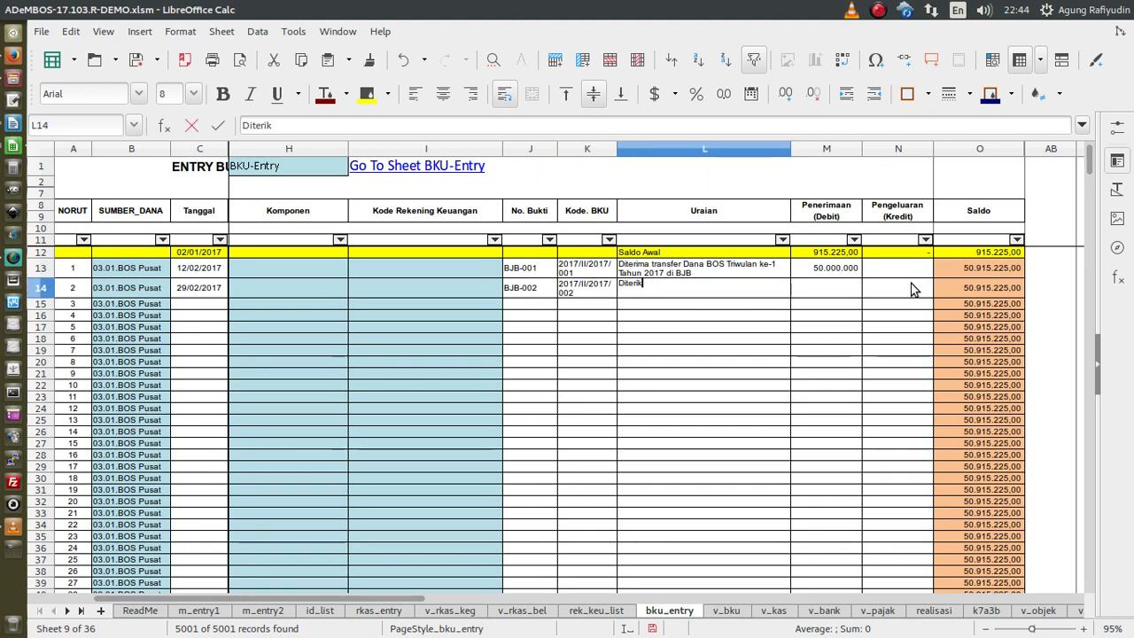
type(" dana B")
key("BackSpace")
key("BackSpace")
key("BackSpace")
key("BackSpace")
key("BackSpace")
key("BackSpace")
key("BackSpace")
key("BackSpace")
key("BackSpace")
type("tarik/ambil dana BOS")
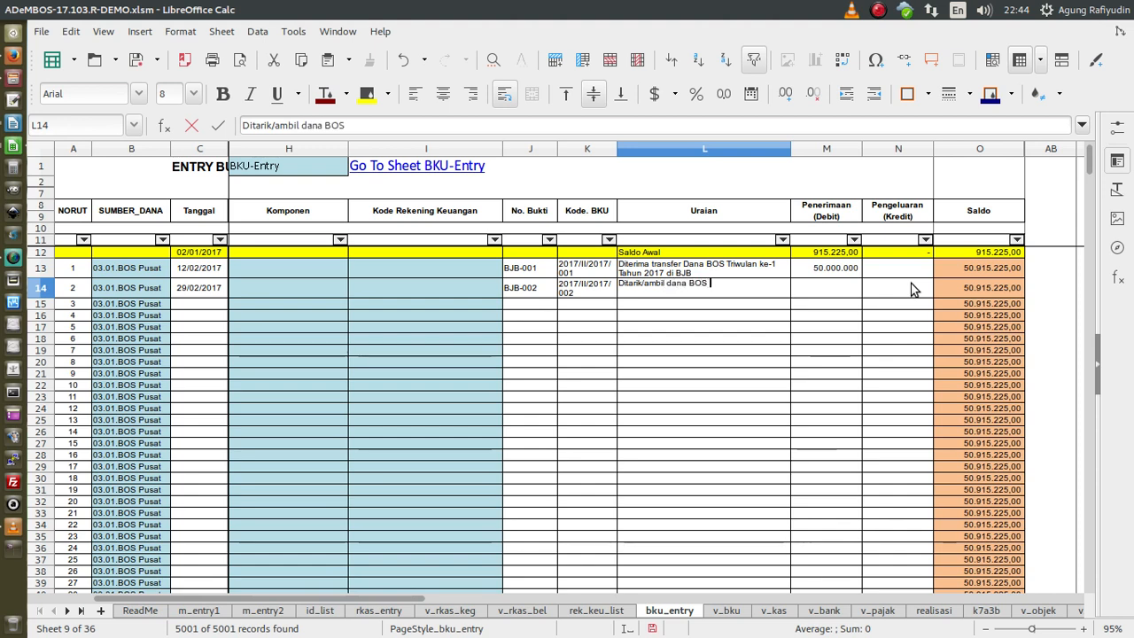
type(" bulan Januari ")
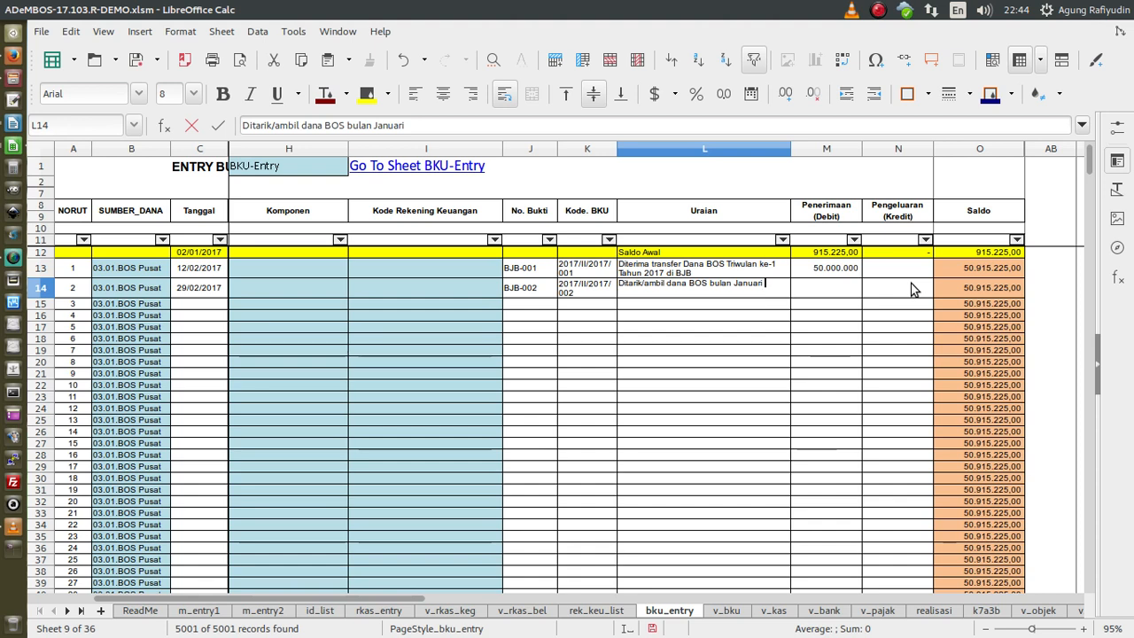
type("-")
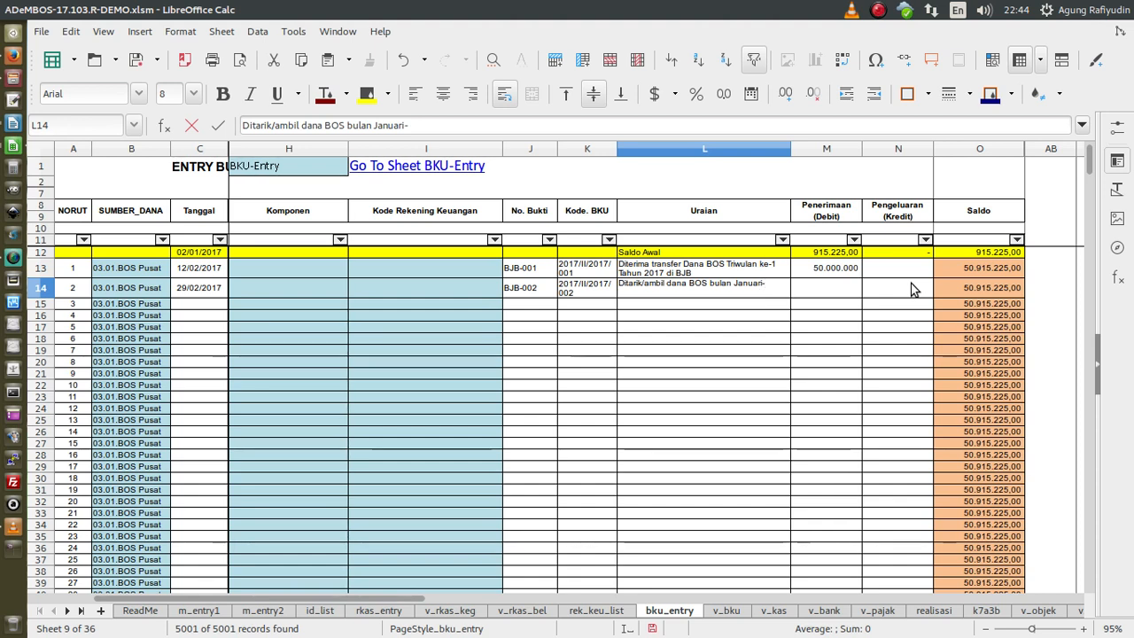
type("Februari 2017")
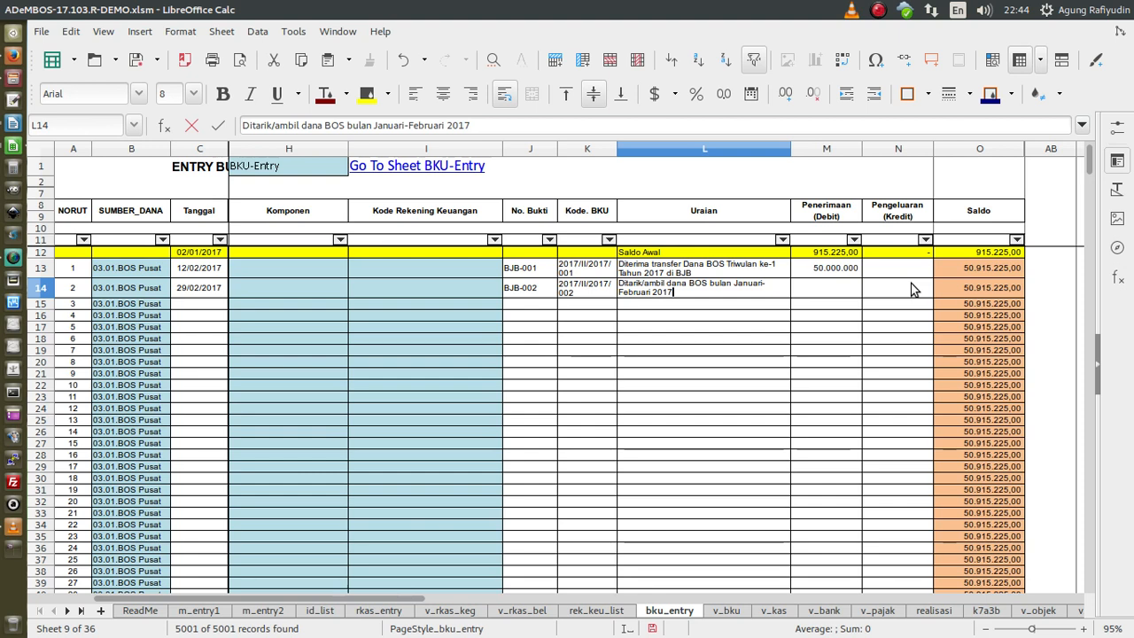
left_click(912, 288)
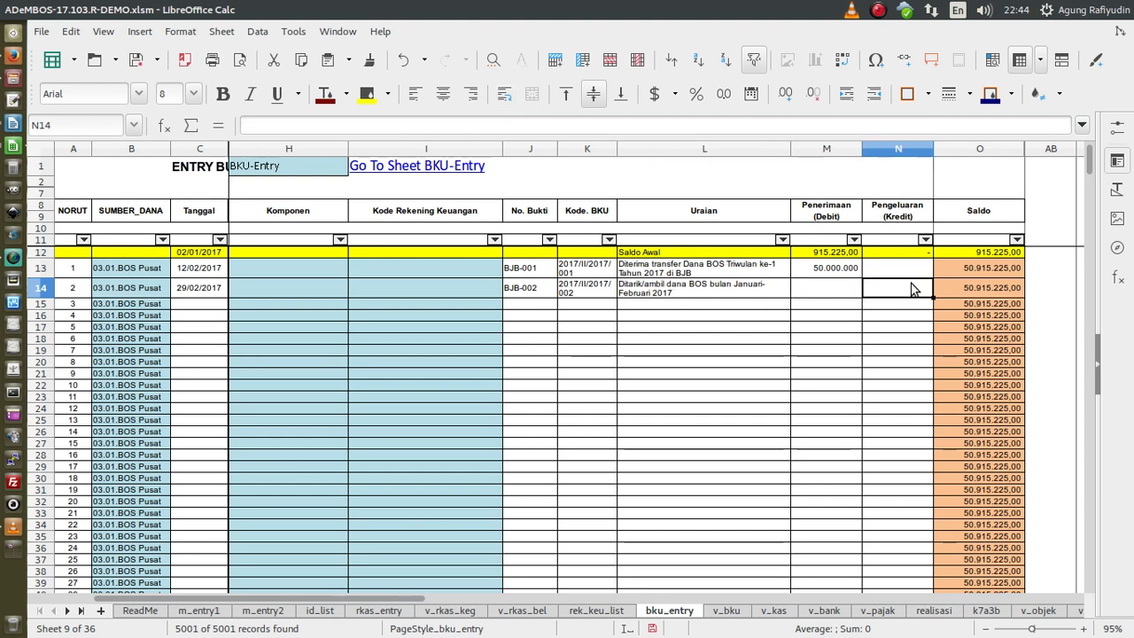
type("35.000.000")
key("Return")
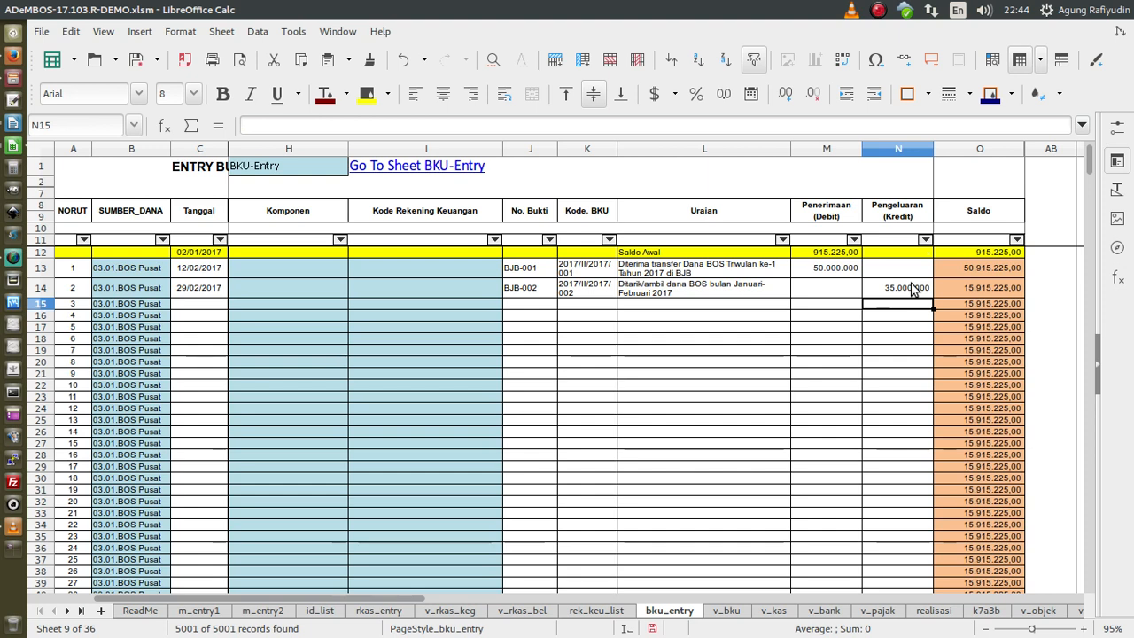
left_click(187, 306)
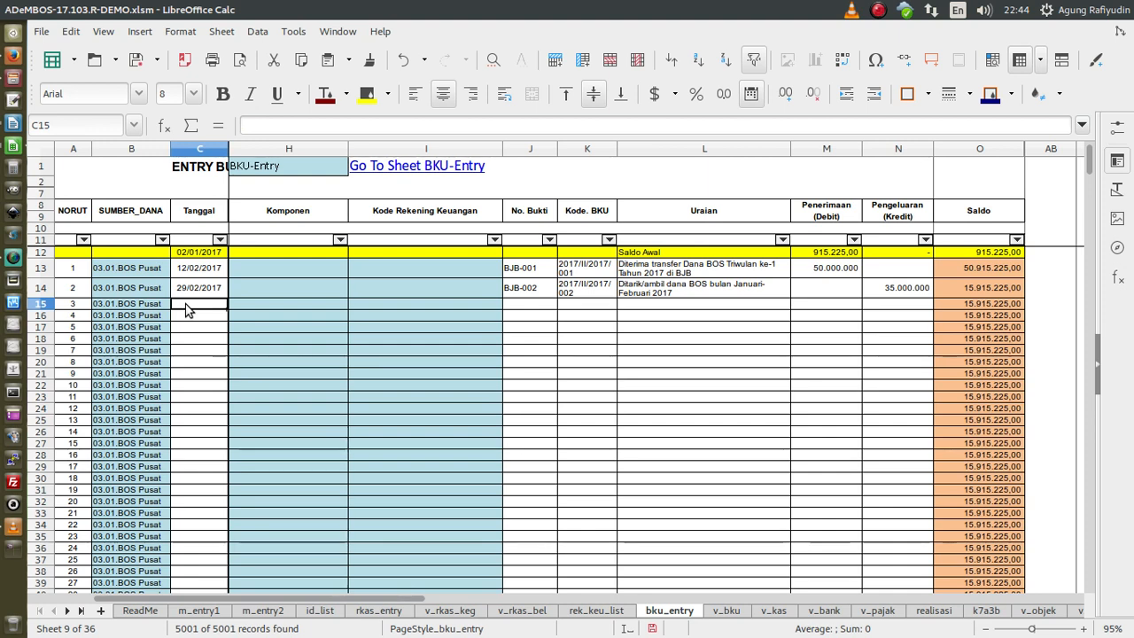
- Fill row 15's date with 29/02/2017 and set its No. Bukti to Tunai-003
key("ctrl+d")
left_click(189, 328)
left_click(207, 306)
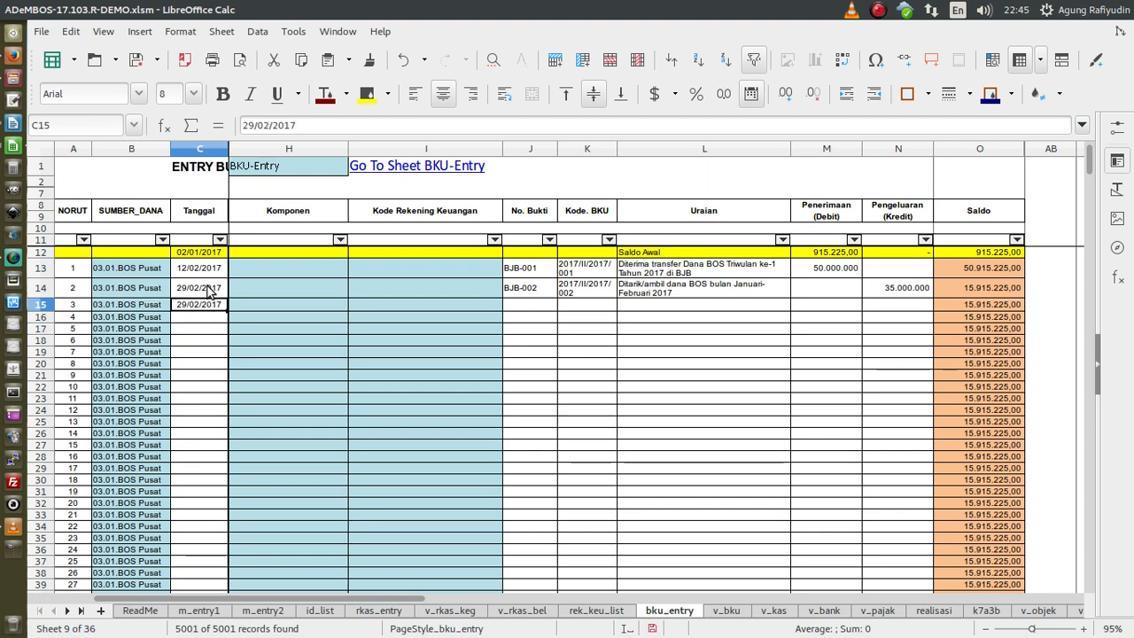
left_click(535, 306)
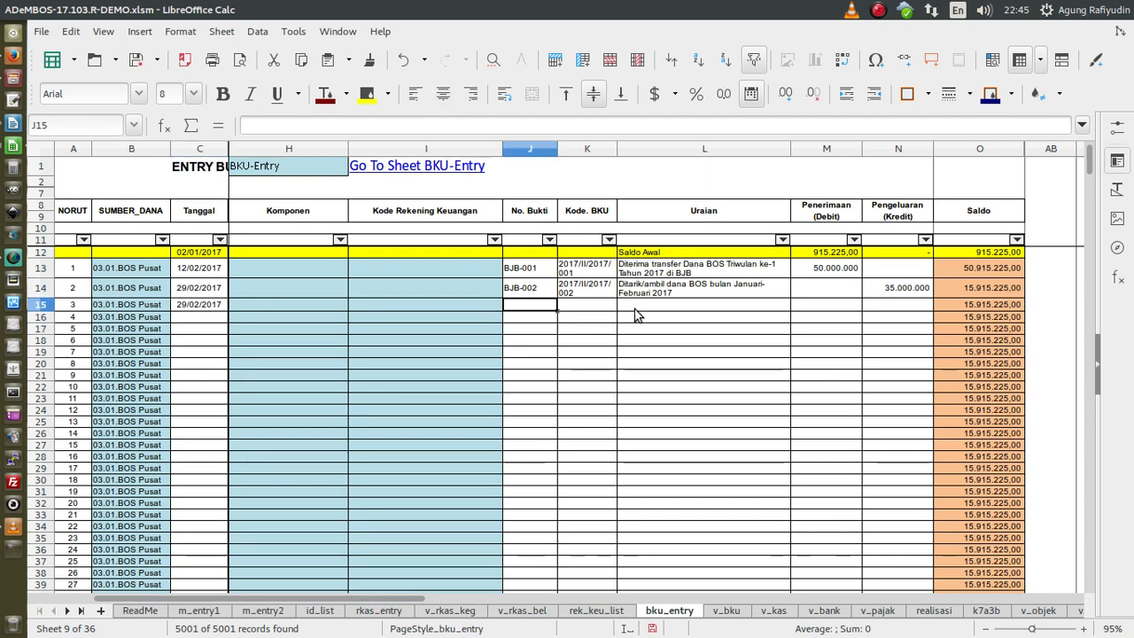
type("Tu")
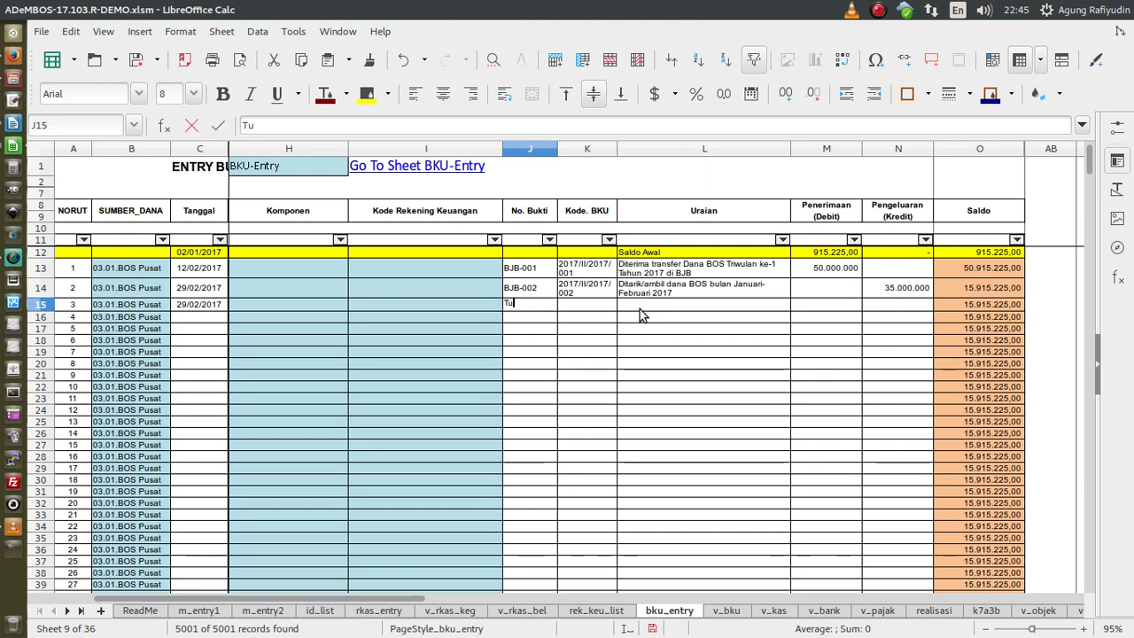
type("nai-00")
key("Tab")
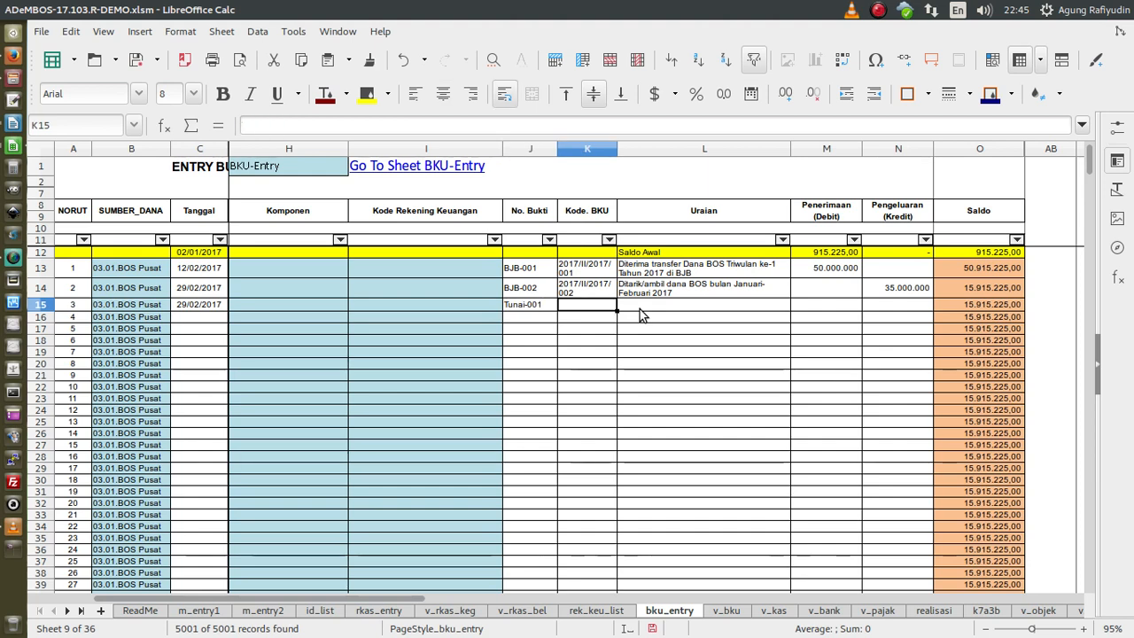
key("shift+Tab")
key("F2")
key("BackSpace")
type("3")
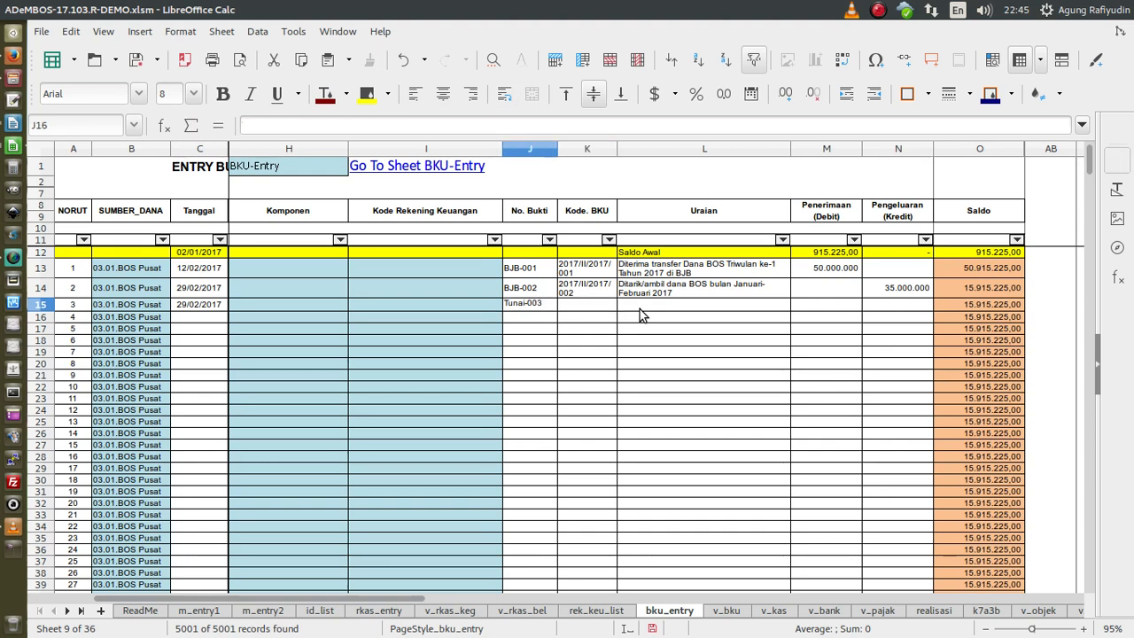
key("Tab")
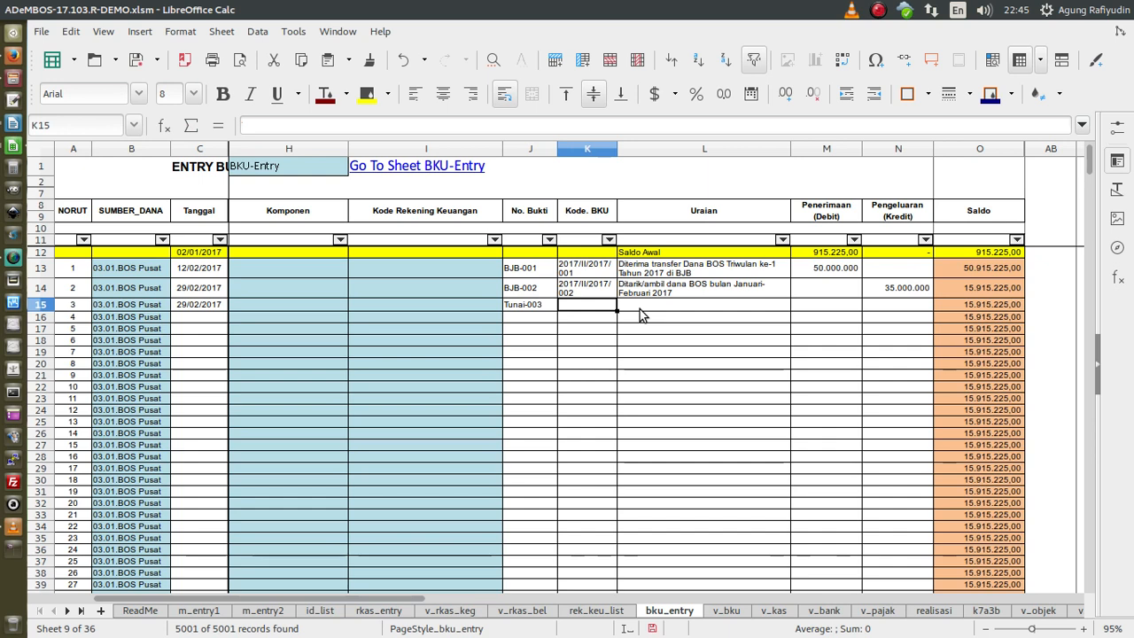
- Enter Kode BKU 2017/II/2017/003 and a BOS January–February funds-from-BJB description in row 15
type("2017/II/2017/00")
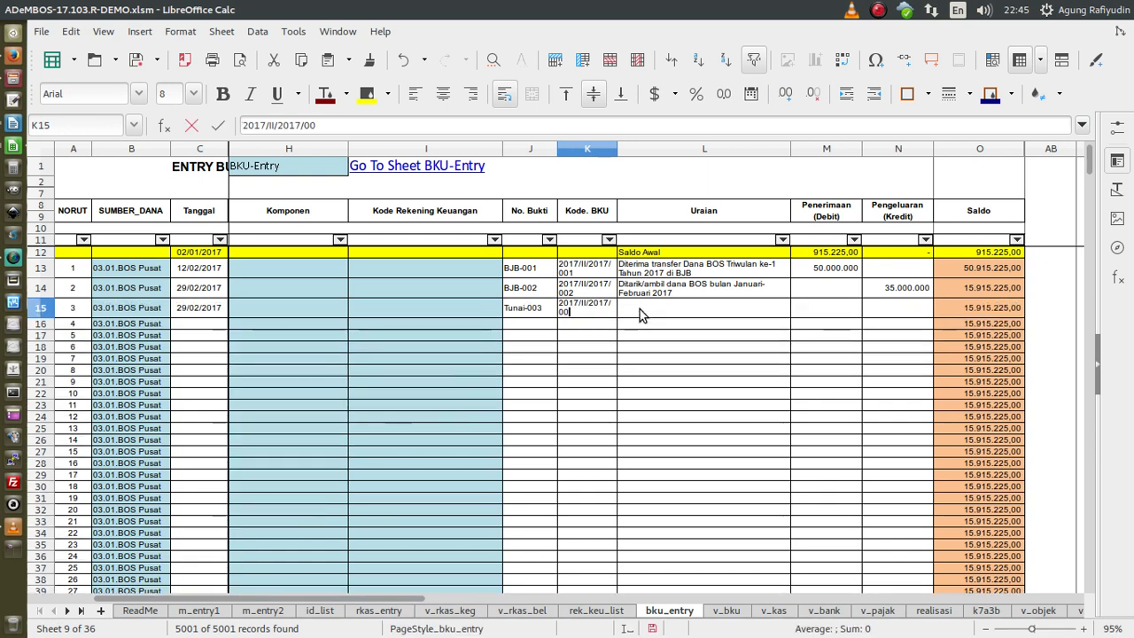
type("3")
key("Tab")
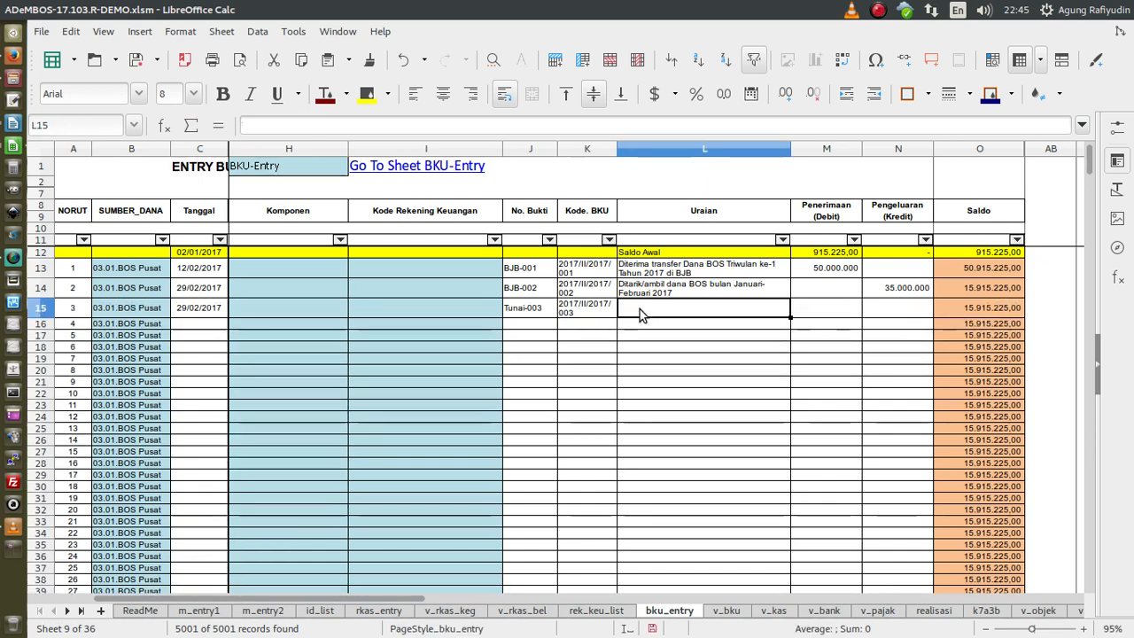
type("Diterima")
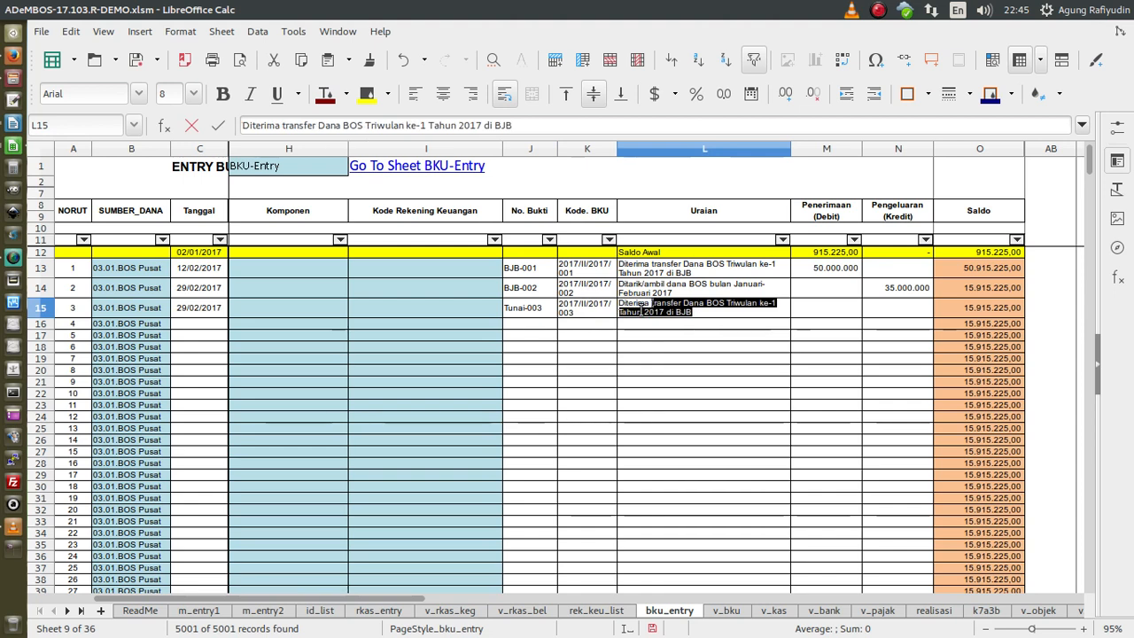
type(" dat")
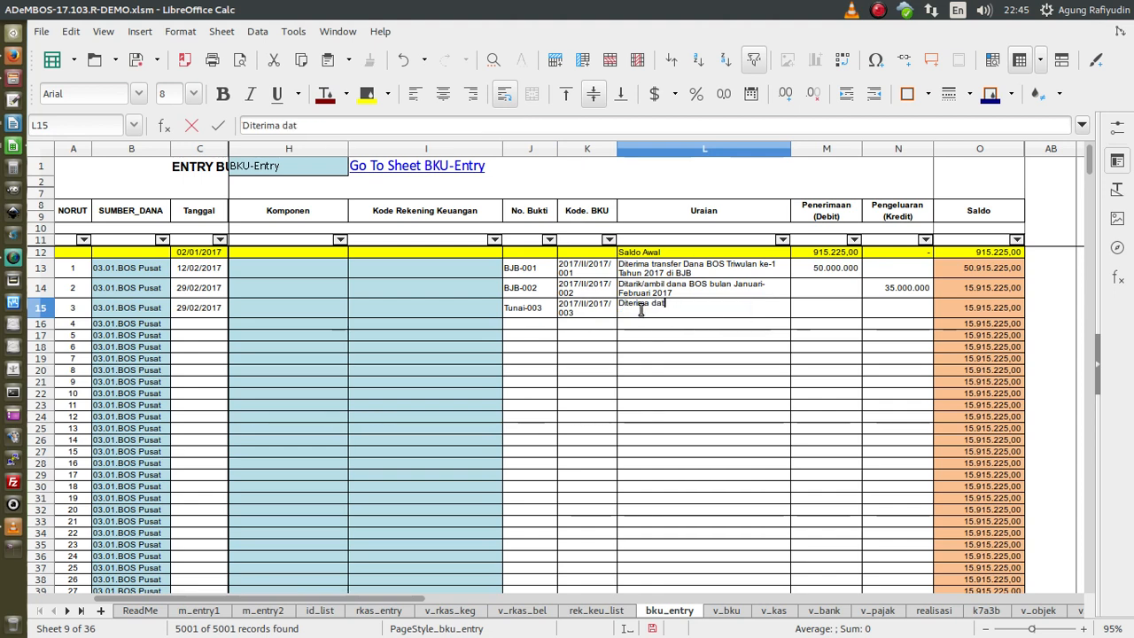
key("BackSpace")
type("na BOS bulan Janua")
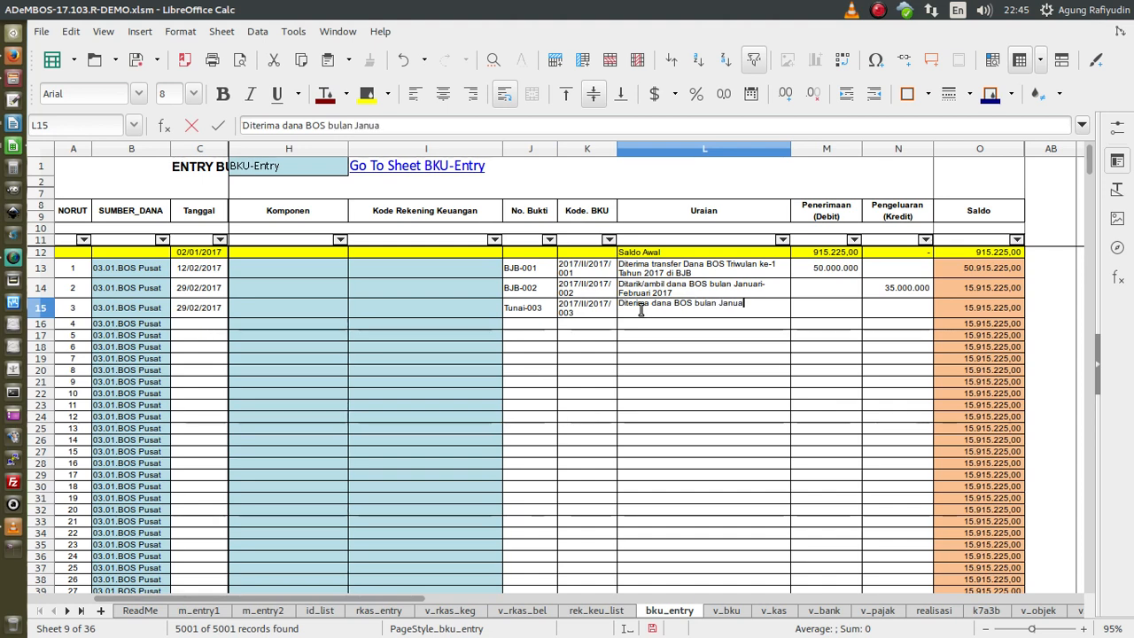
type("ri -Febraur")
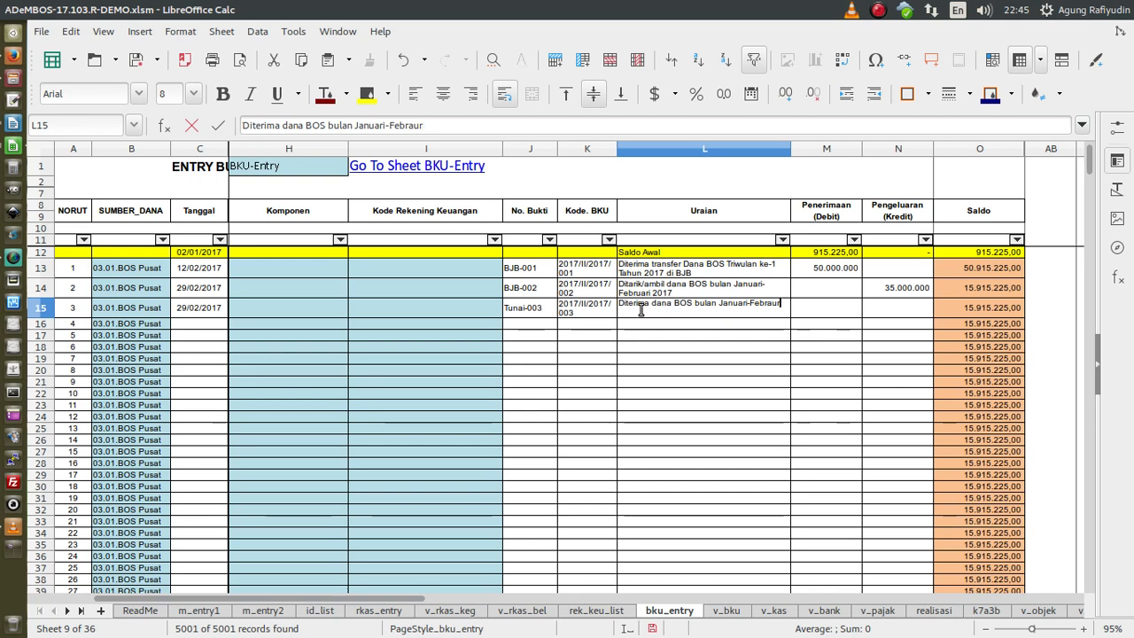
key("BackSpace")
type("uari")
type(" untuk")
key("BackSpace")
key("BackSpace")
key("BackSpace")
key("BackSpace")
key("BackSpace")
type("da")
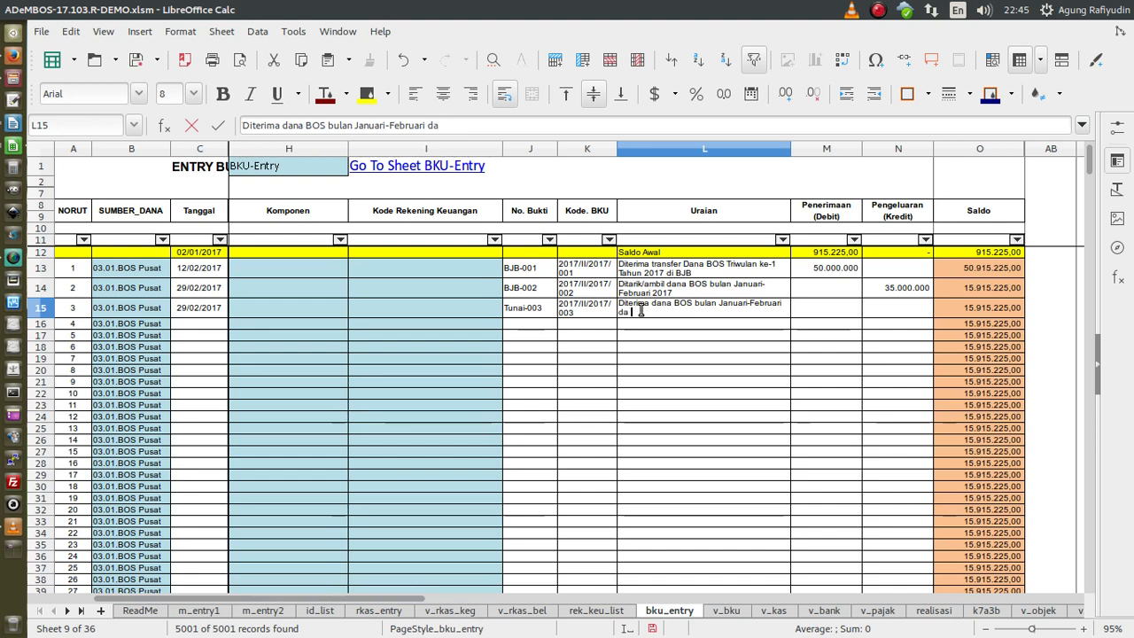
type("ri BJB")
key("Up")
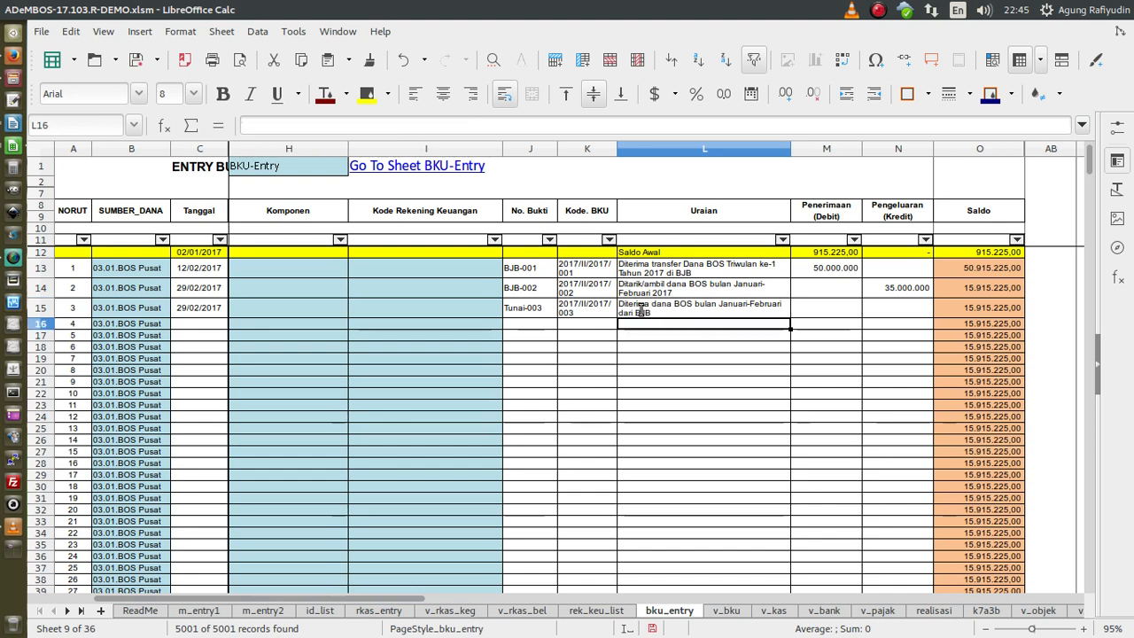
- Append 'untuk Kas Tunai' to row 14's description
double_click(700, 293)
type("ut")
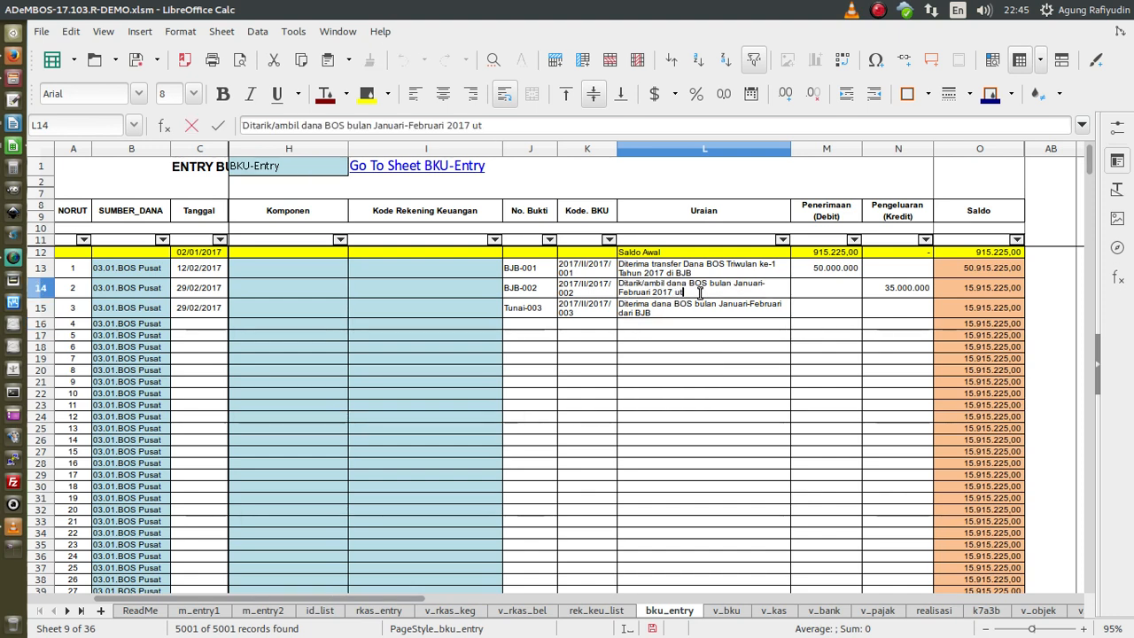
key("BackSpace")
type("ntuk")
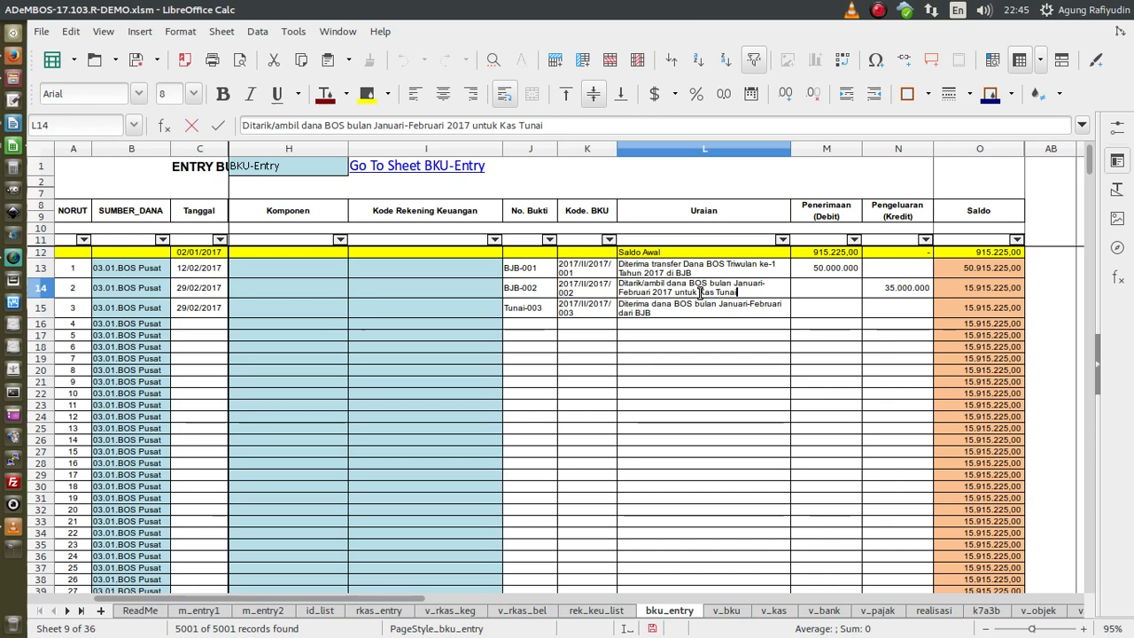
type(" Kas Tunai")
key("Return")
- Enter the 35.000.000 receipt in row 15's Penerimaan cell
key("Right")
key("Up")
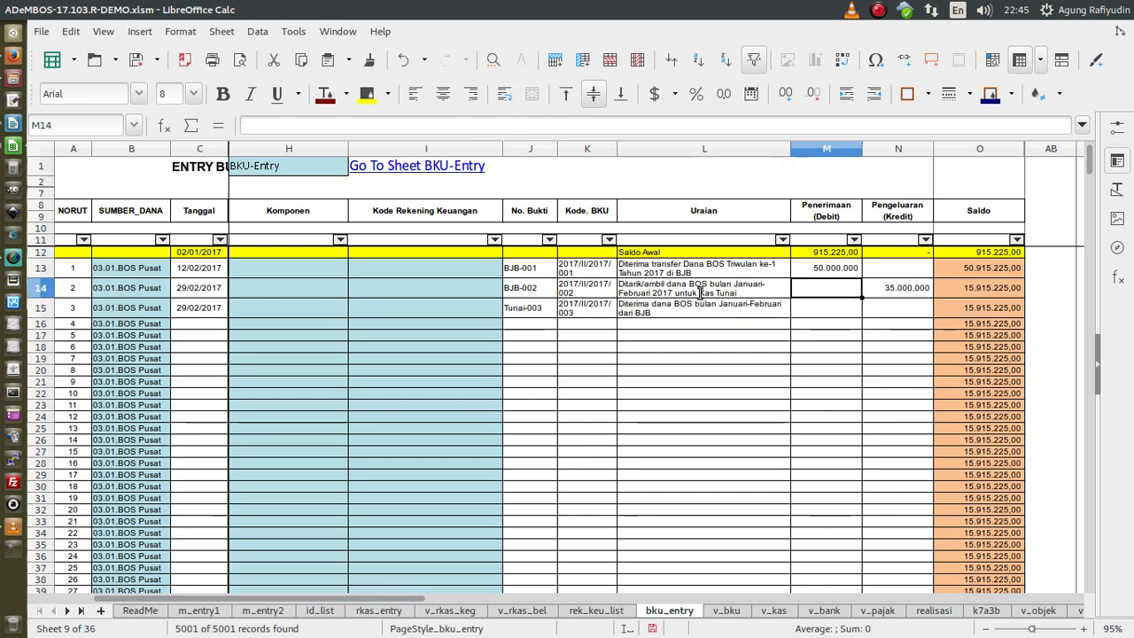
key("Right")
key("Down")
key("Left")
type("3")
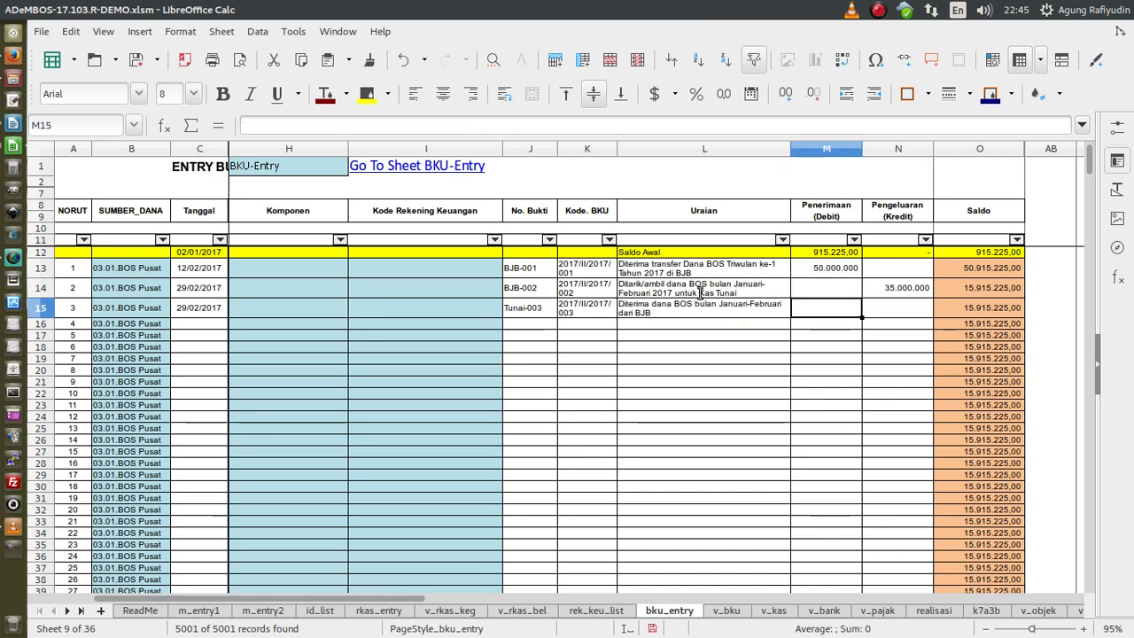
type("5000000")
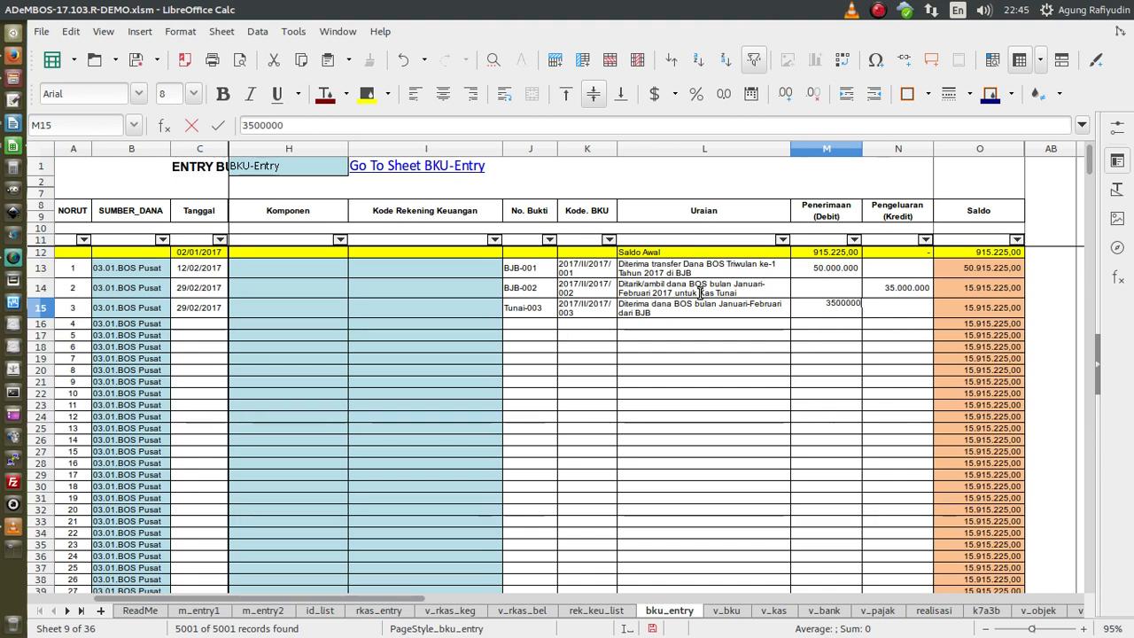
key("Return")
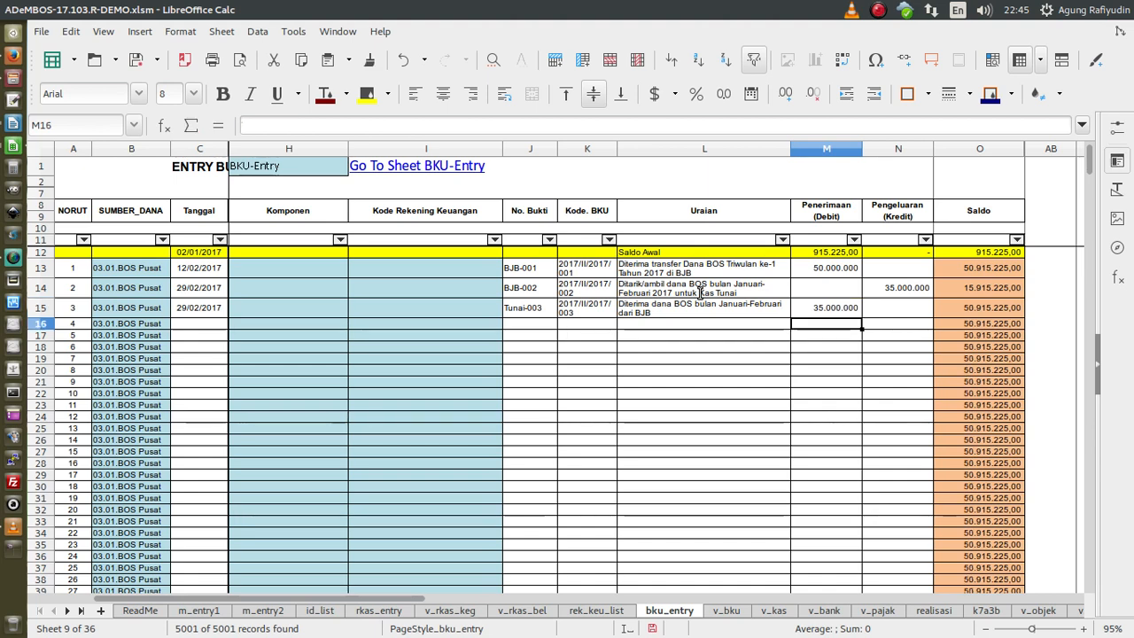
left_click(193, 275)
left_click(917, 317, "shift")
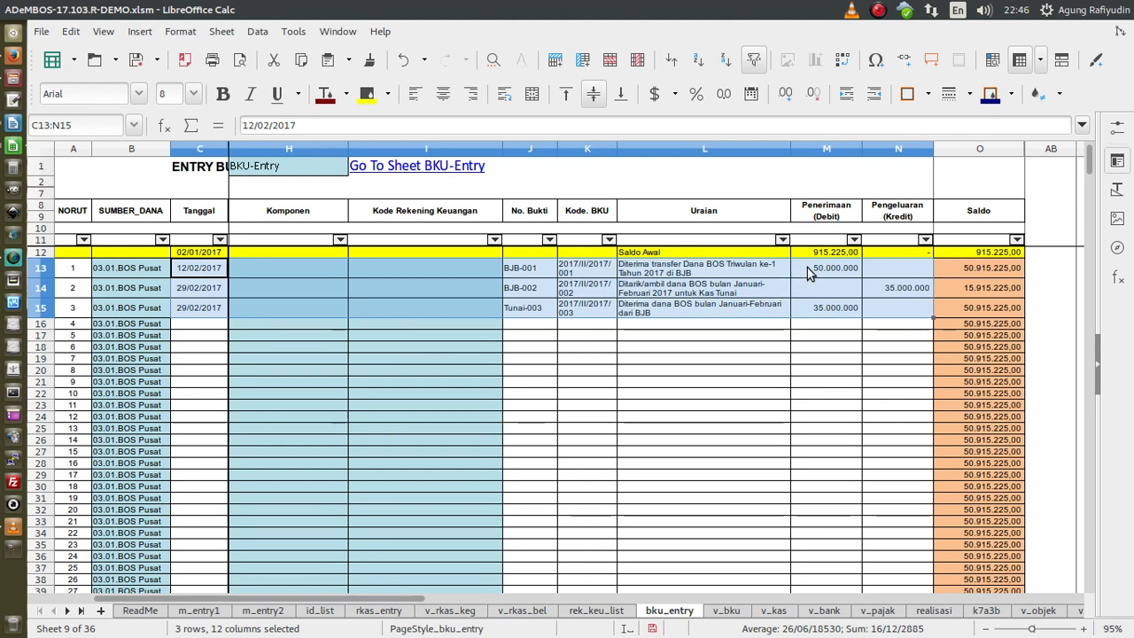
left_click(807, 269)
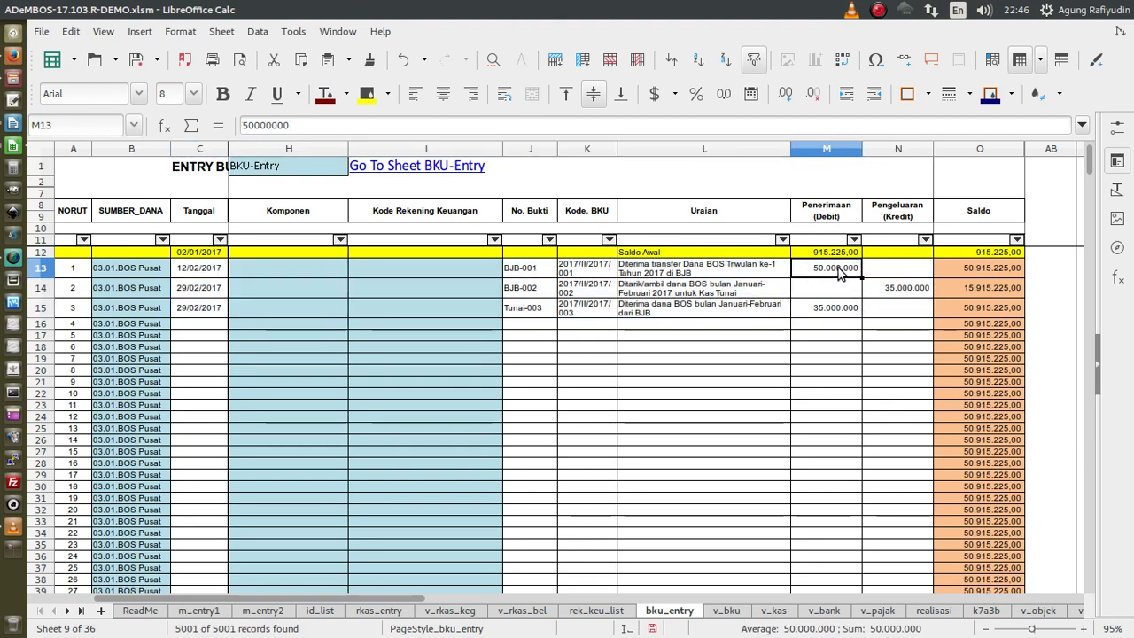
left_click(903, 287)
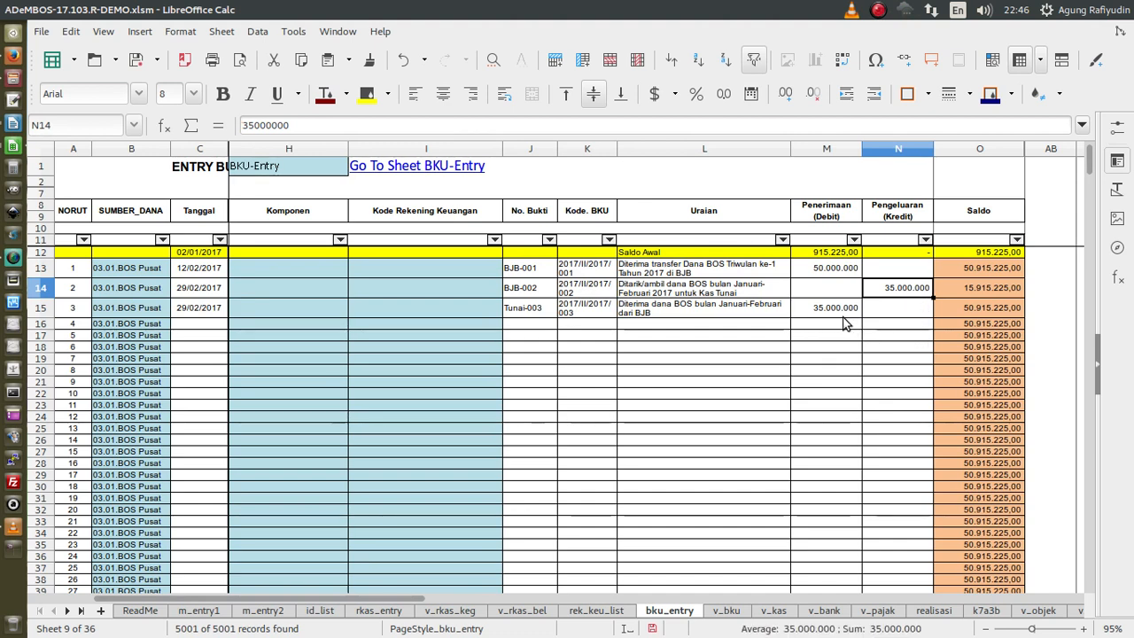
left_click(837, 309)
left_click(875, 289)
left_click(840, 308)
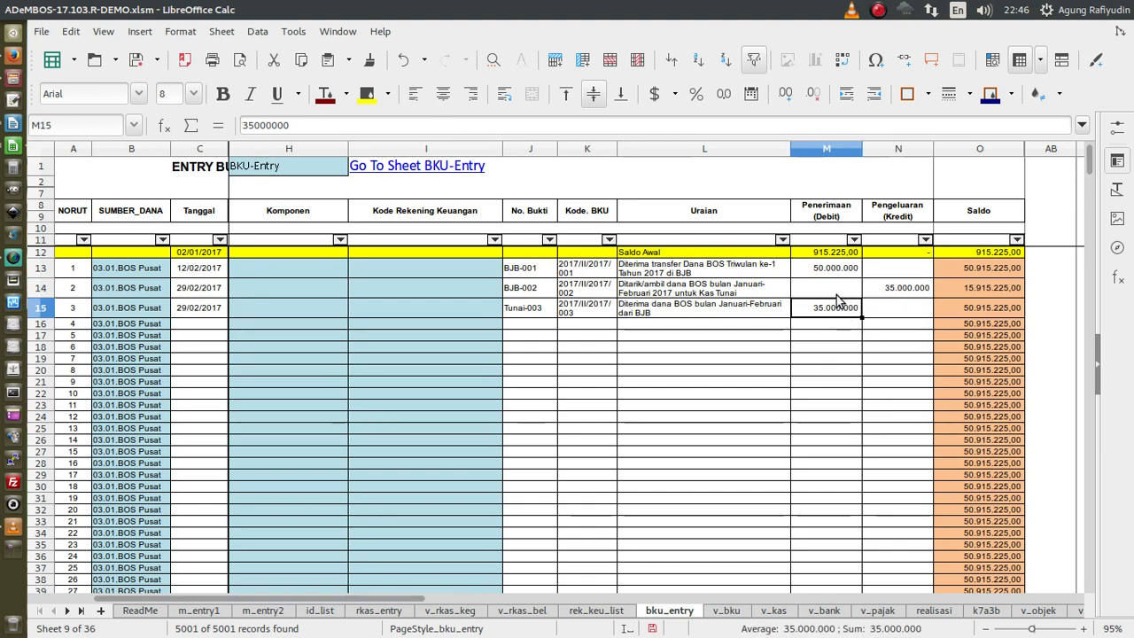
left_click_drag(637, 289, 878, 272)
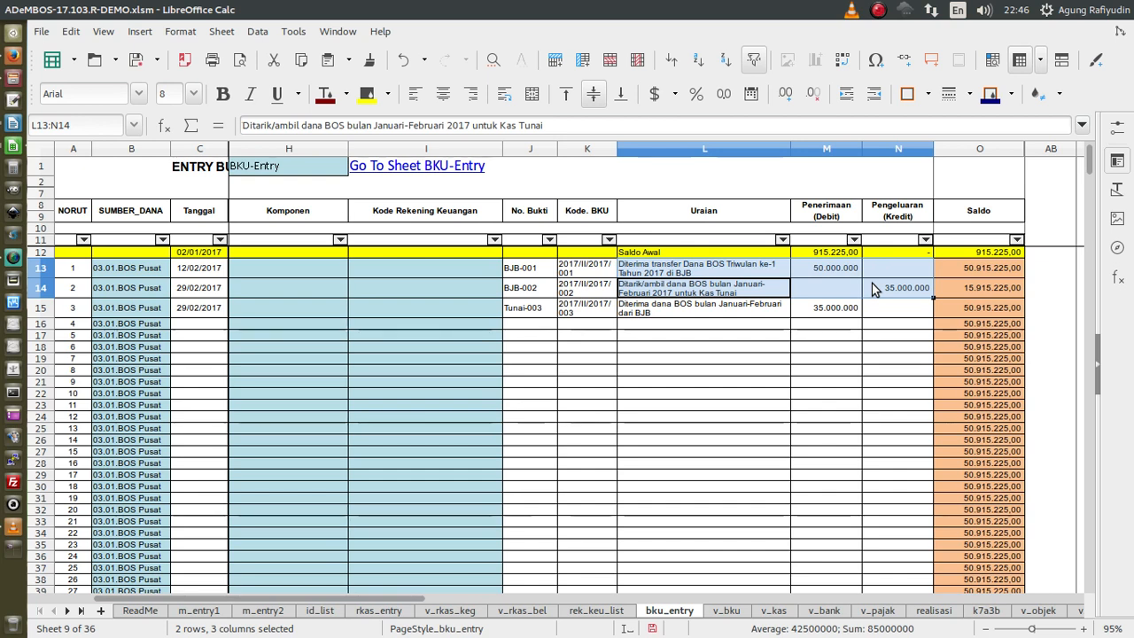
left_click(540, 274)
left_click_drag(541, 274, 924, 294)
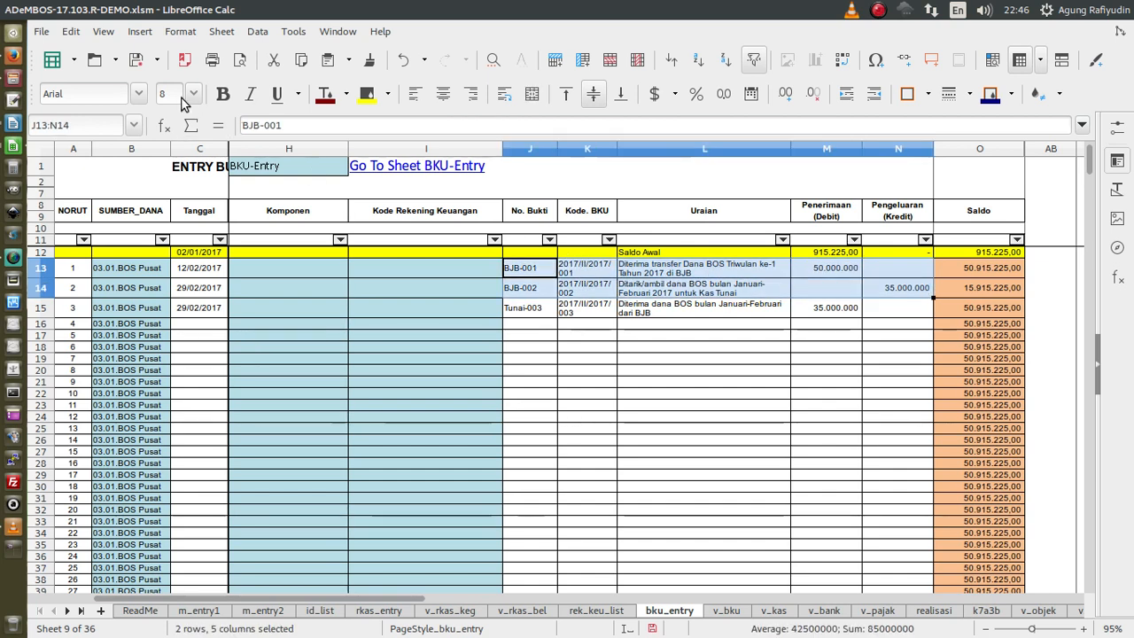
left_click(387, 94)
left_click(397, 213)
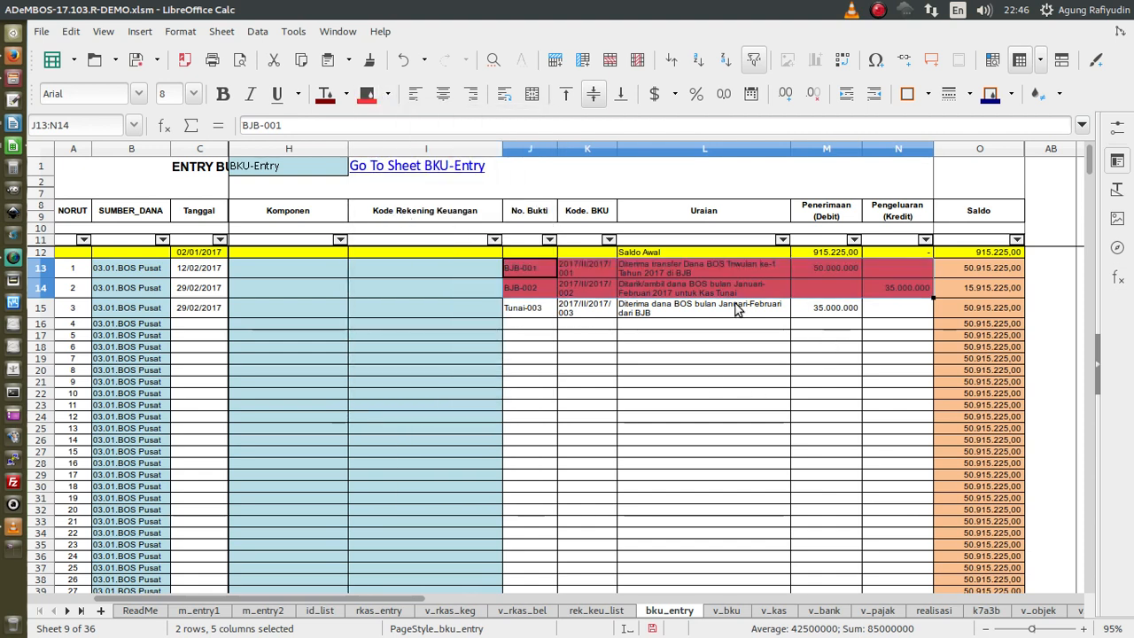
left_click(533, 312)
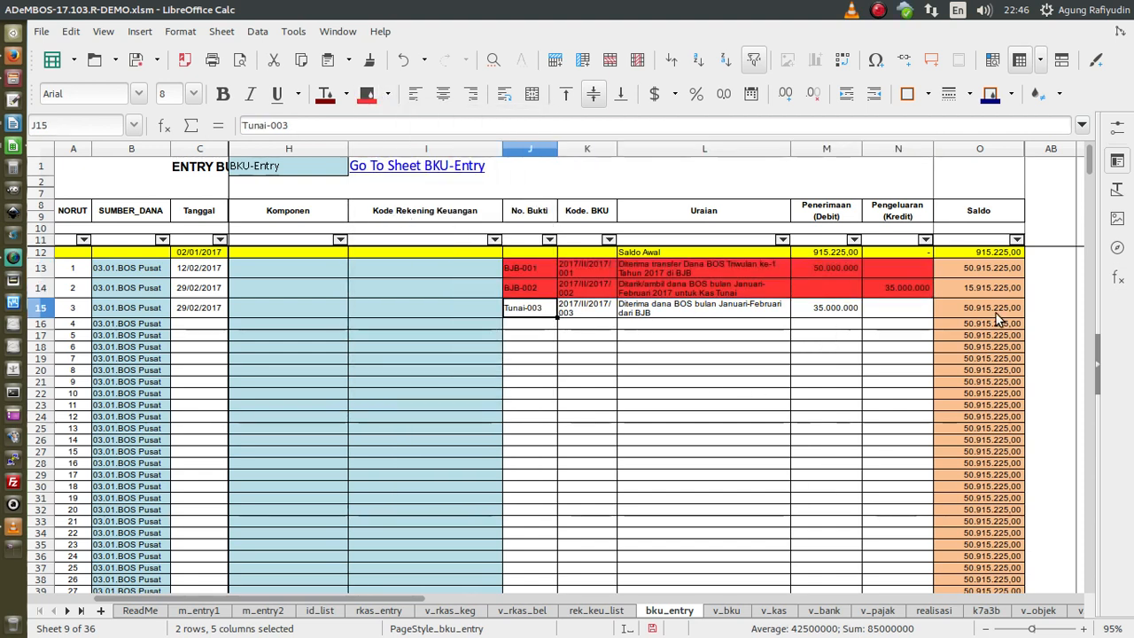
left_click(830, 317, "shift")
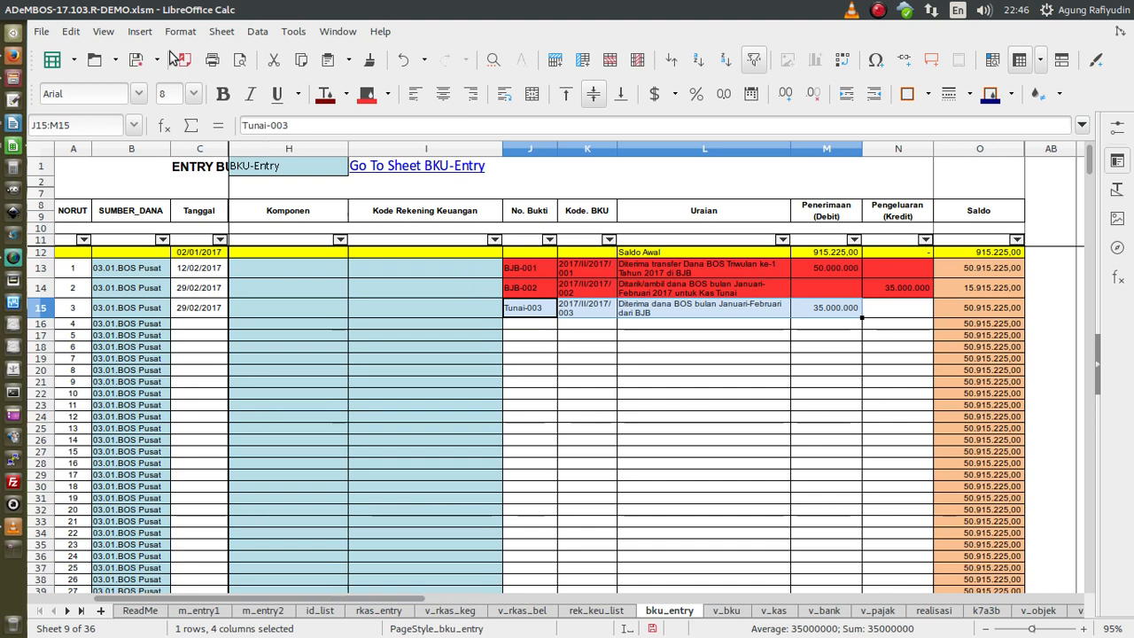
left_click(403, 64)
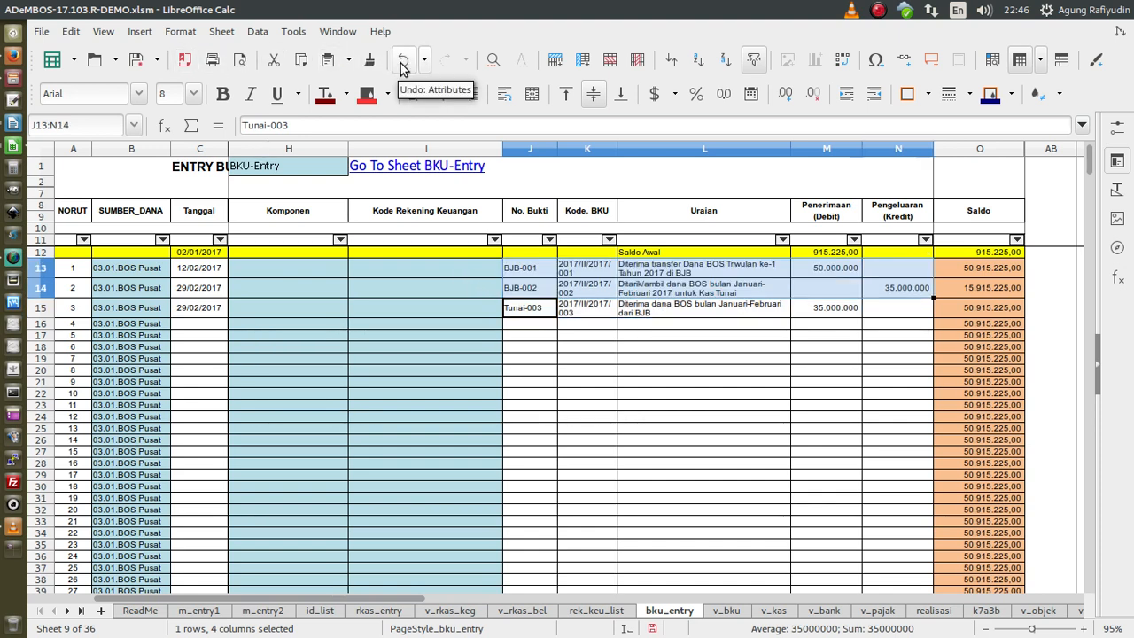
left_click(531, 267)
left_click(909, 314, "shift")
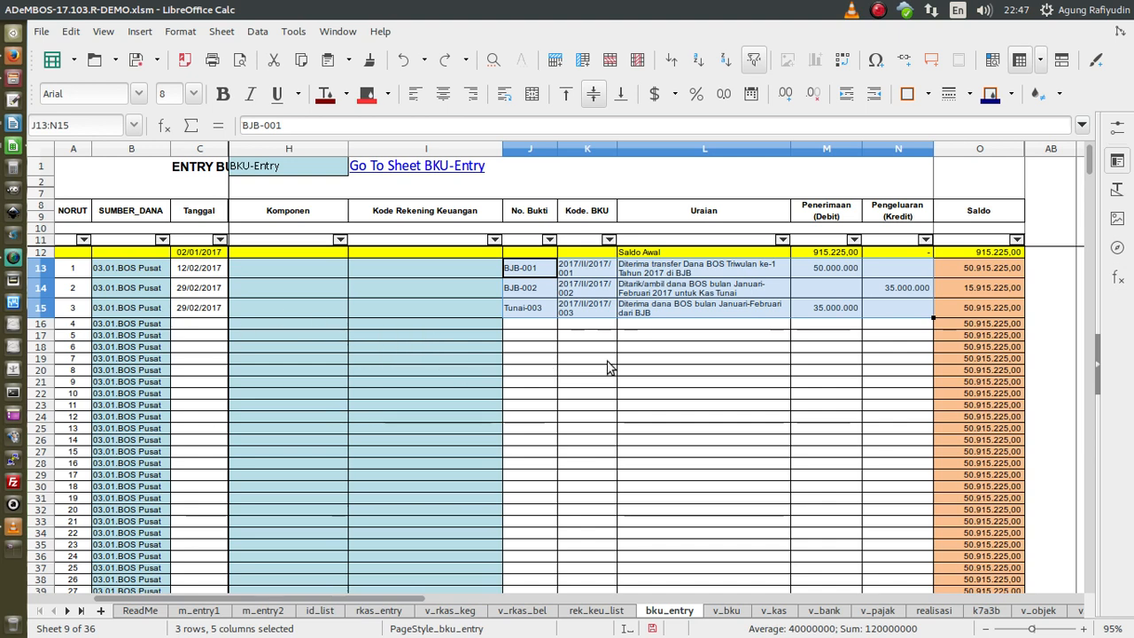
left_click(834, 312)
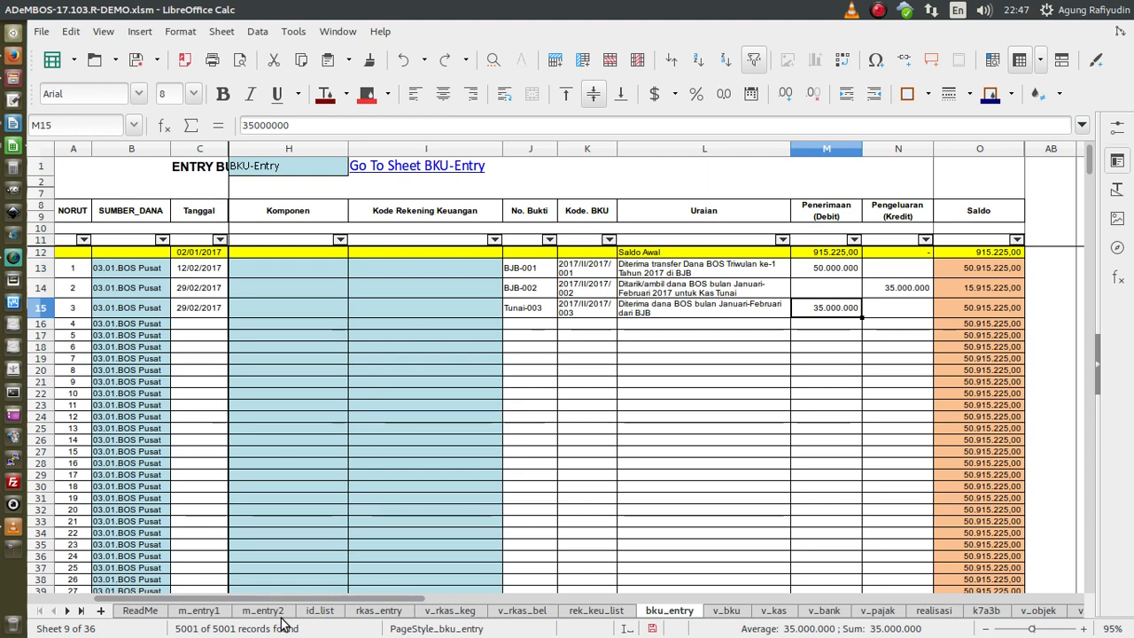
left_click(282, 617)
left_click(831, 273)
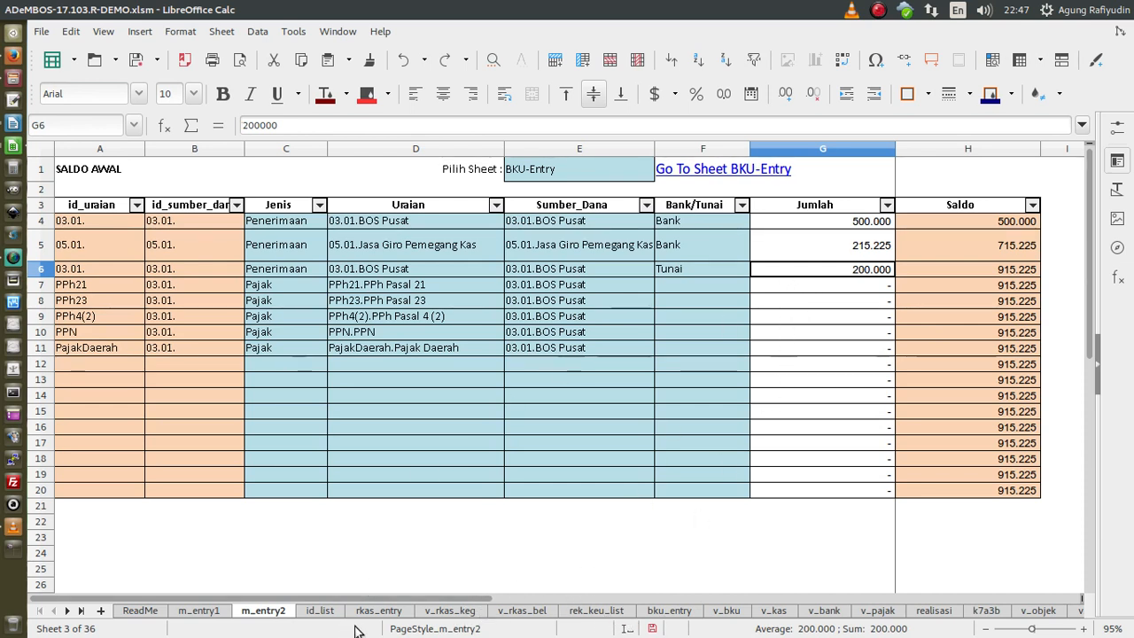
left_click(655, 610)
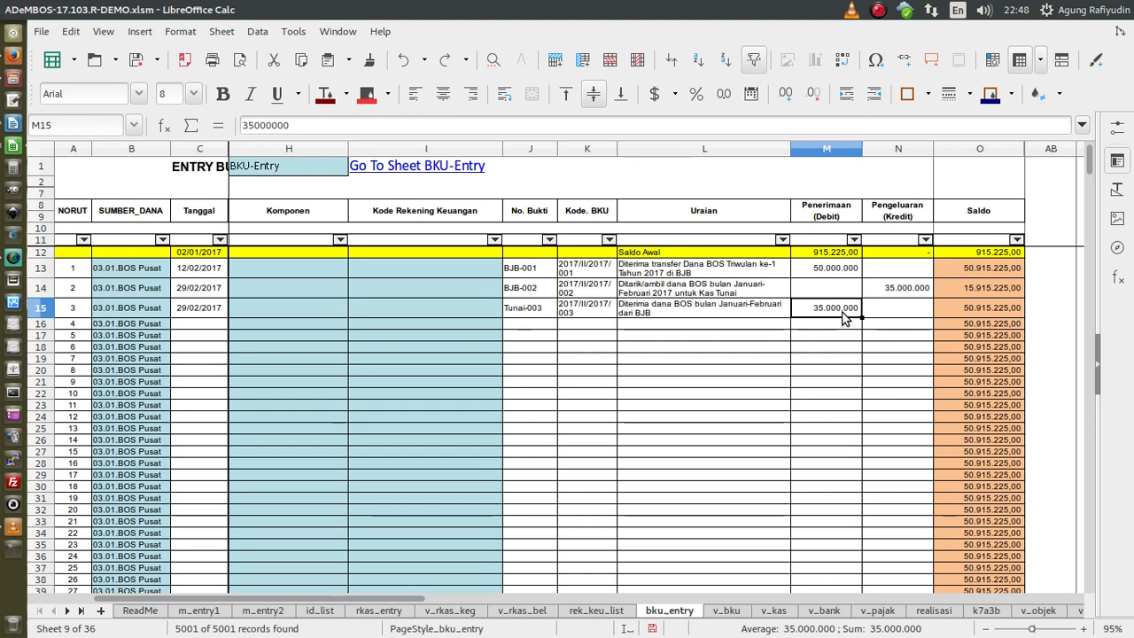
- Start typing a date in C16, then cancel the unfinished entry
left_click(213, 327)
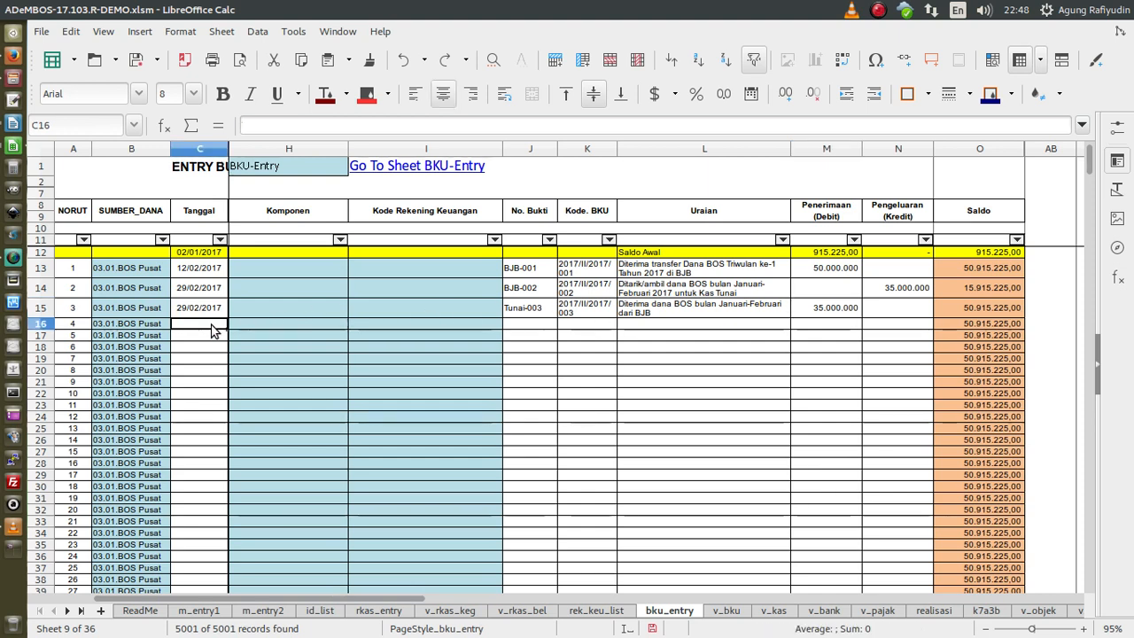
type("2")
key("BackSpace")
key("BackSpace")
type("3")
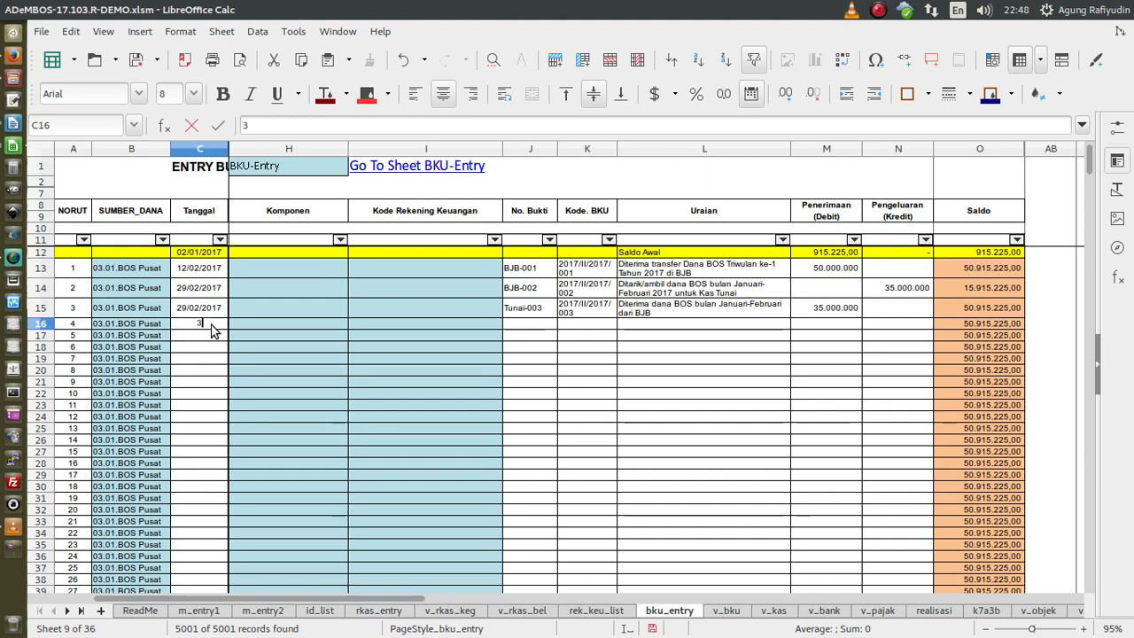
key("Escape")
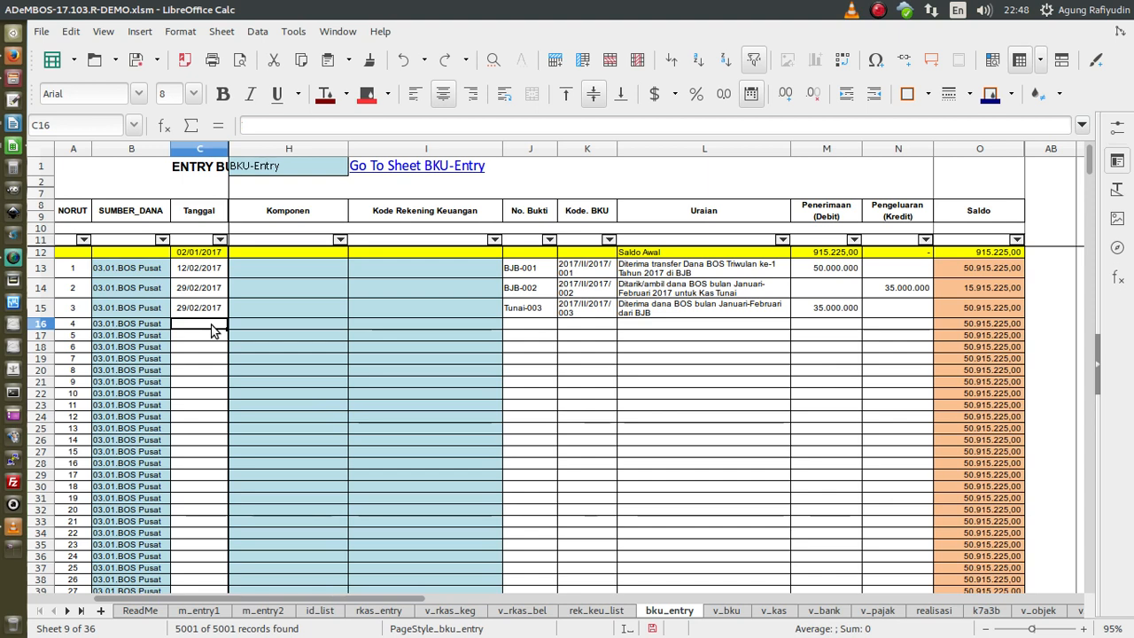
- Change the C14 and C15 dates to 25/02/2017 and enter 26/02/2017 in C16
left_click(212, 288)
left_click(256, 125)
key("BackSpace")
type("5")
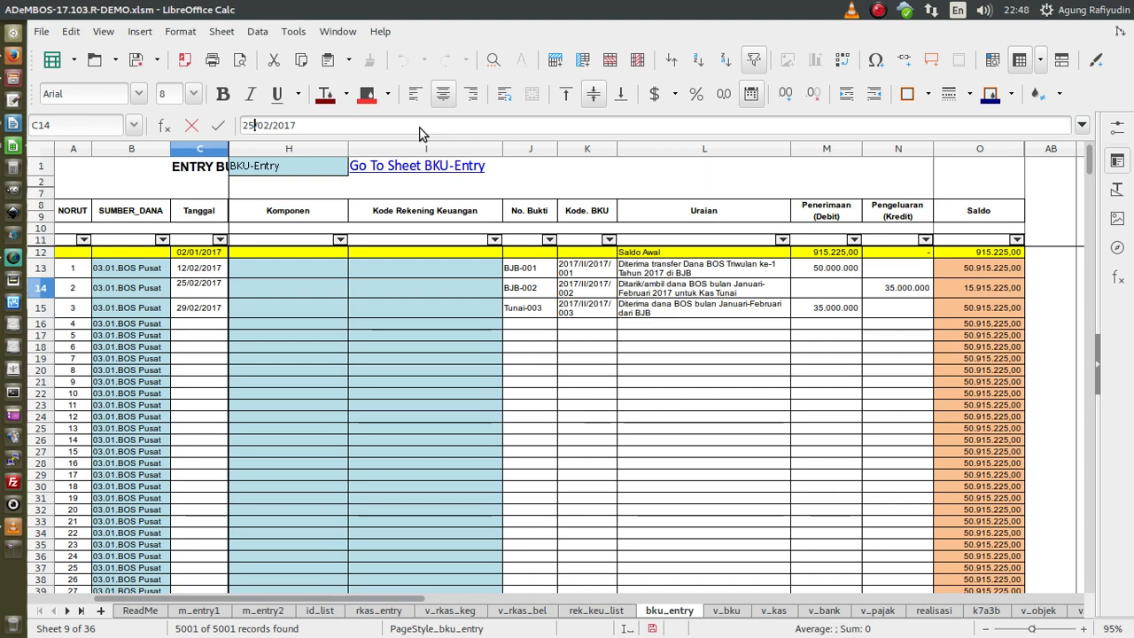
key("Return")
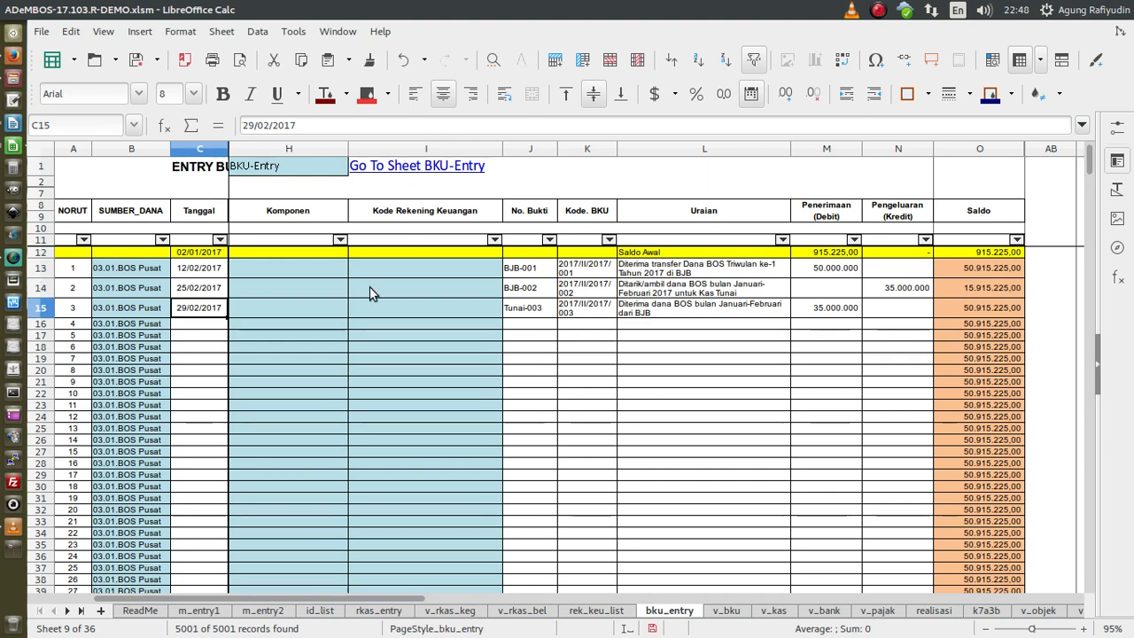
left_click(254, 125)
key("BackSpace")
type("5")
key("Return")
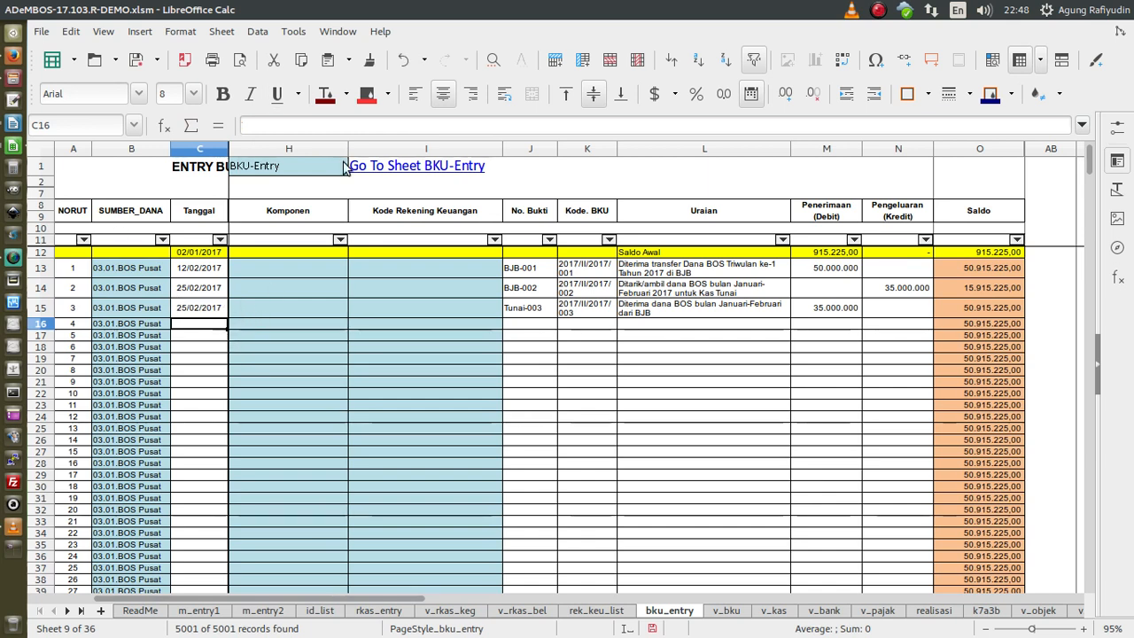
type("26")
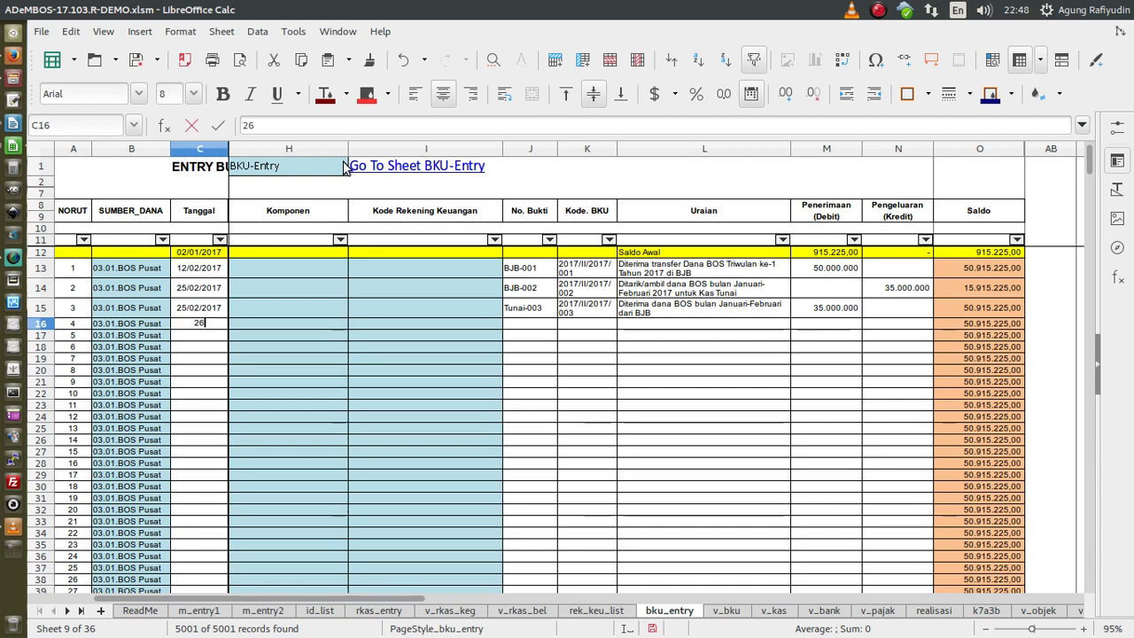
type("/02/2017")
key("Return")
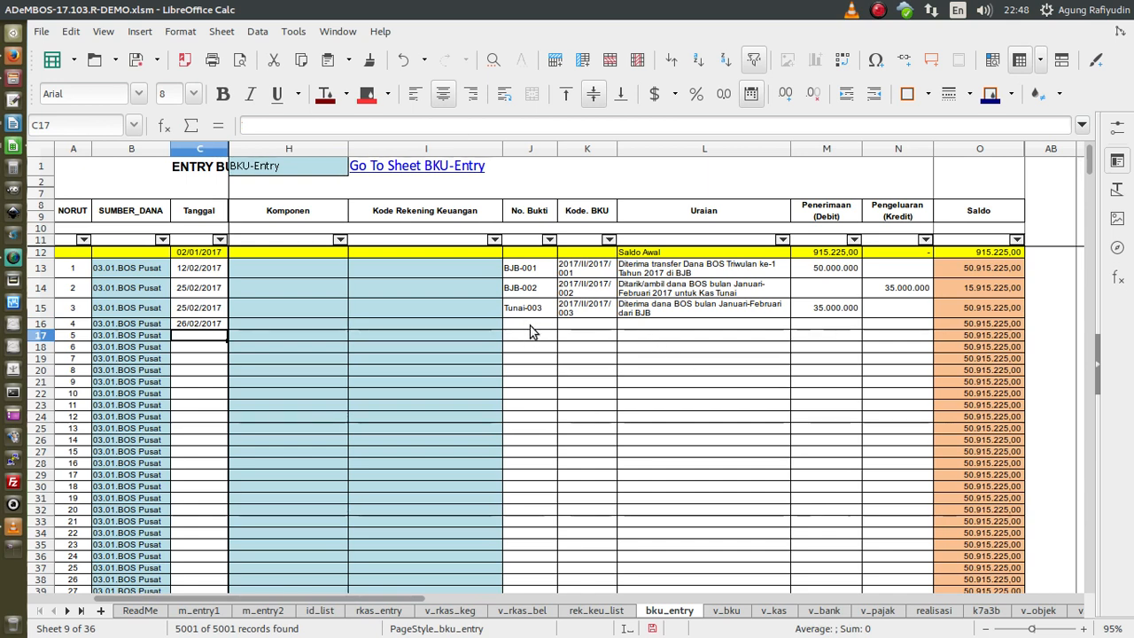
- Enter Tunai-003 as row 16's proof number in J16, then start correcting its last digit
left_click(530, 324)
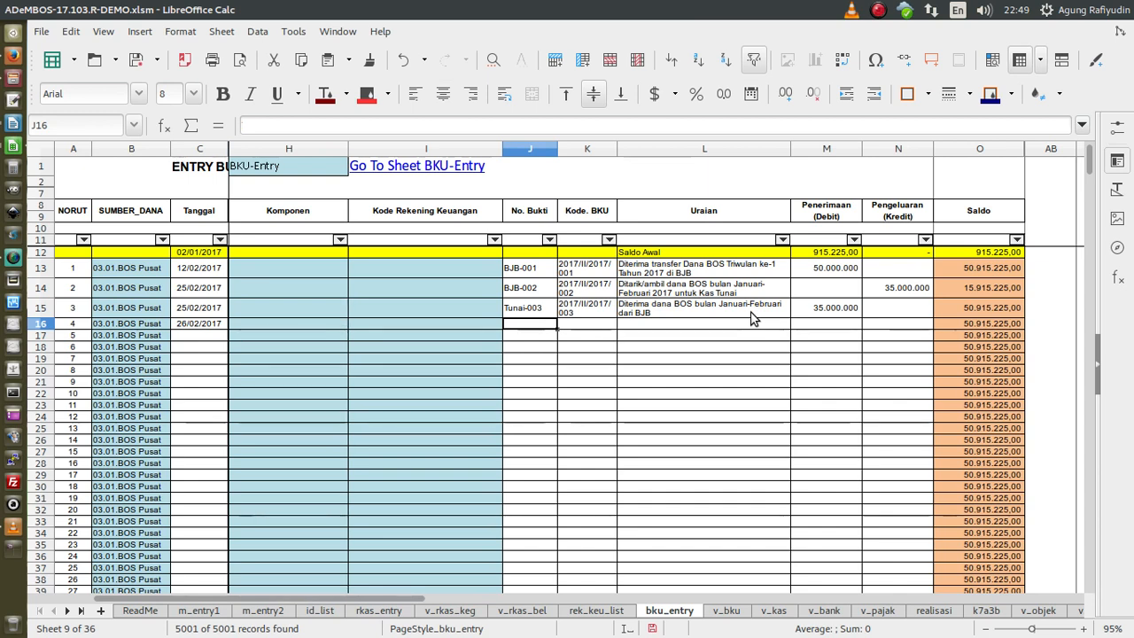
type("Tunai-003")
key("Return")
key("Up")
key("F2")
key("BackSpace")
- Correct J16 to Tunai-004 and set K16's BKU code to 2017/II/2017/004
type("4")
key("Return")
key("Up")
key("Right")
type("2017/II/2017/003")
key("Return")
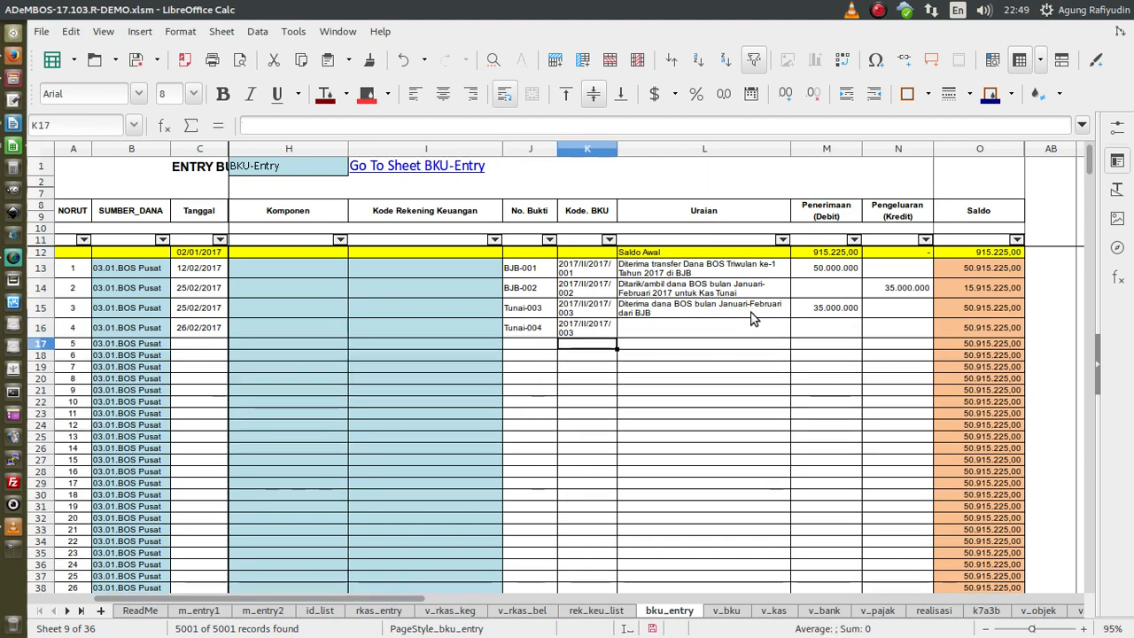
key("Up")
key("F2")
key("BackSpace")
type("4")
key("Return")
- Enter 'Dibayar honorarium GTT bulan Januari' in L16 and a 5.000.000 expense in N16
key("Up")
key("Right")
type("Dib")
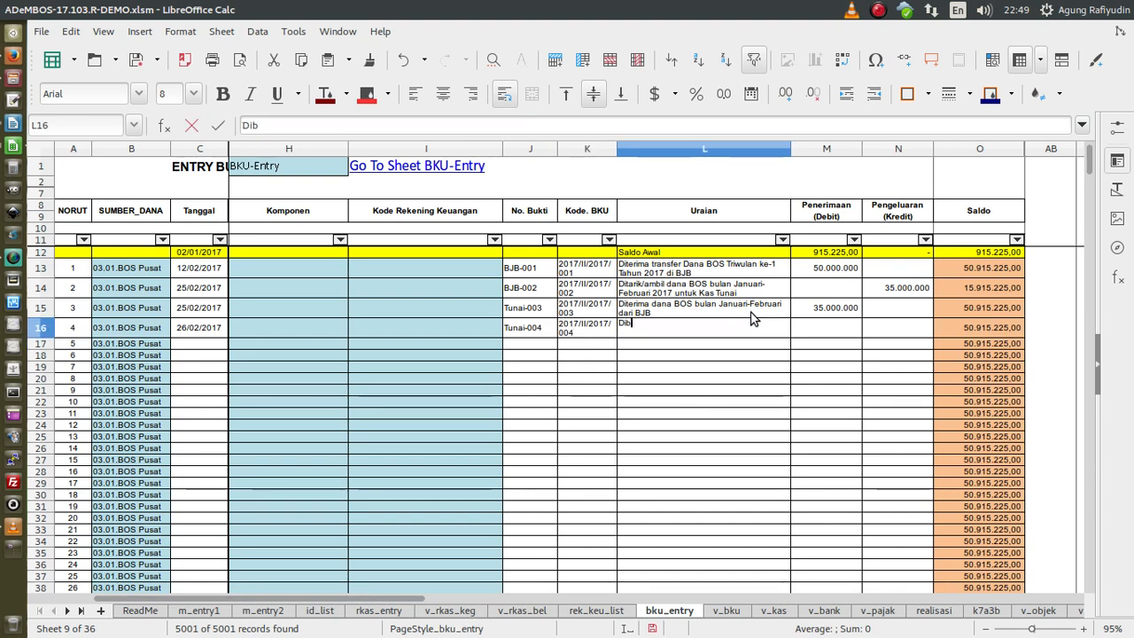
type("ayar ")
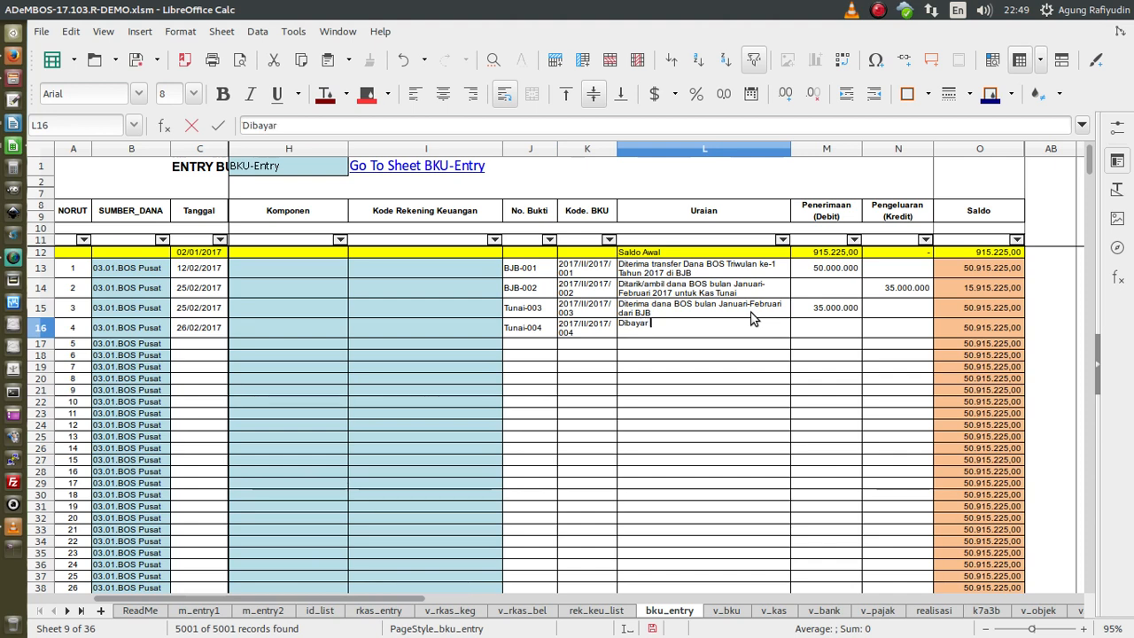
type("honorarium G")
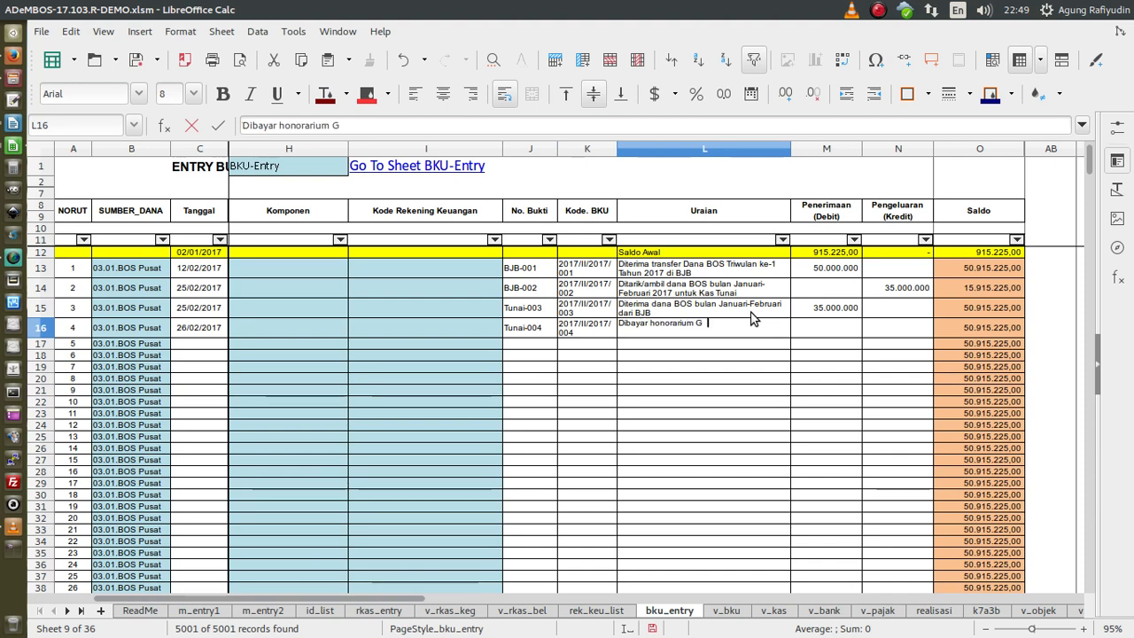
type("TT bulan Januari")
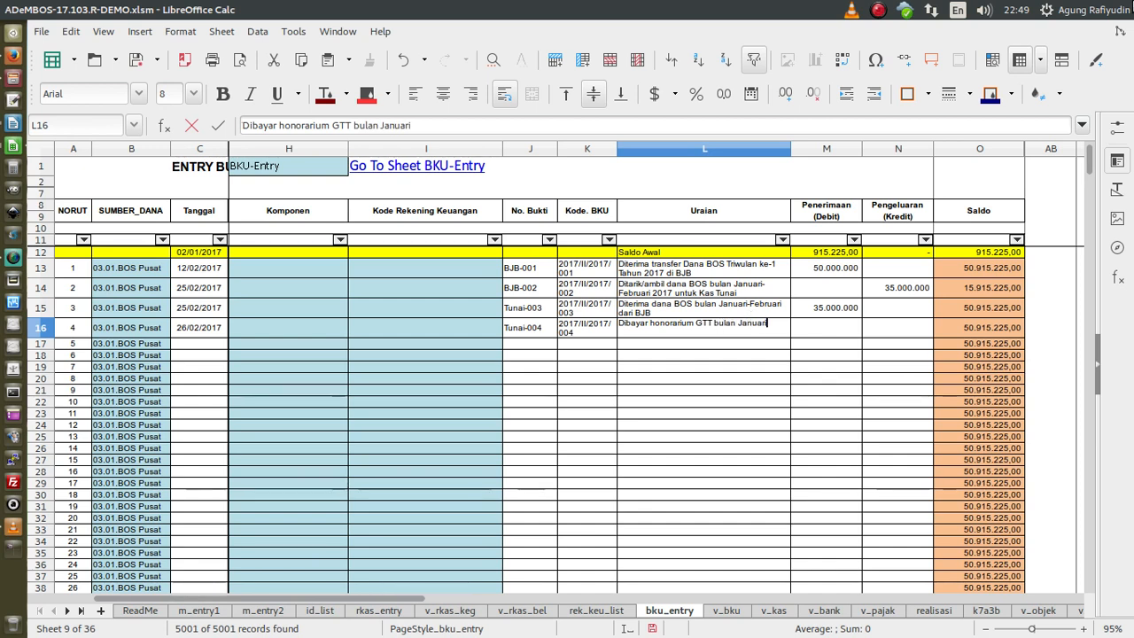
key("Tab")
key("Tab")
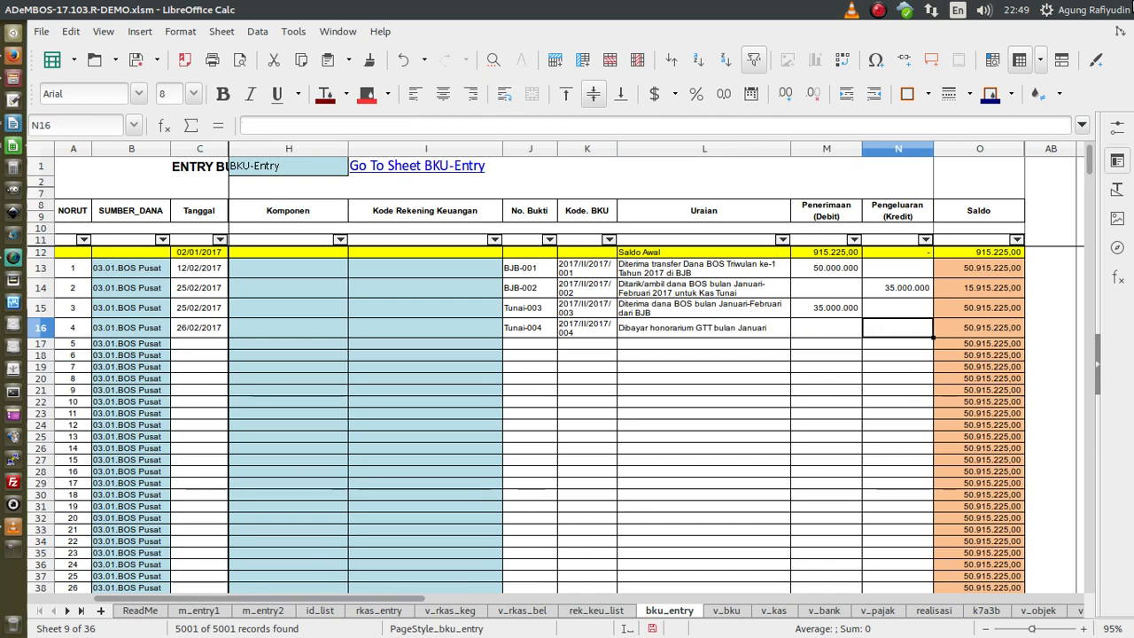
type("5.000.000")
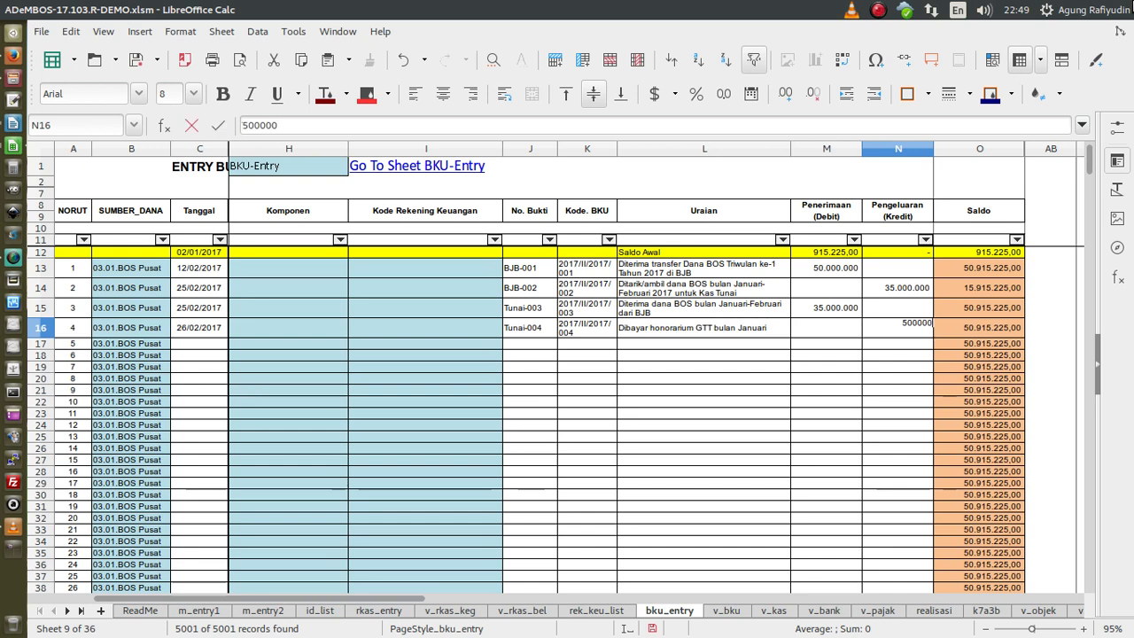
key("Return")
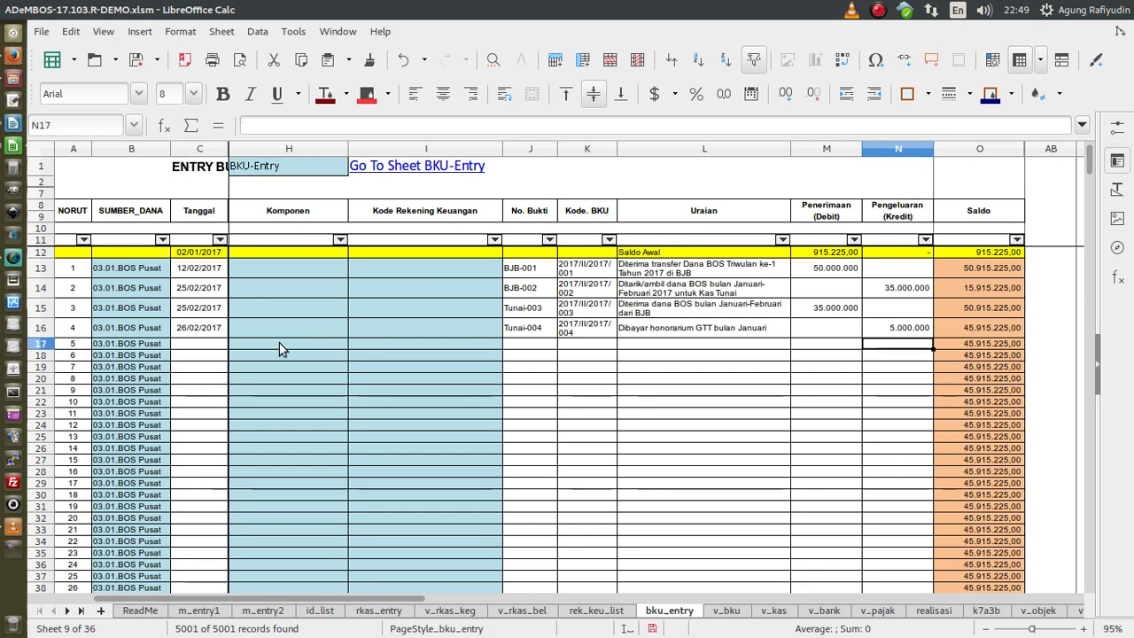
- Fill row 17's proof number and code down from row 16, updated to Tunai-005 and 2017/II/2017/005
left_click(220, 346)
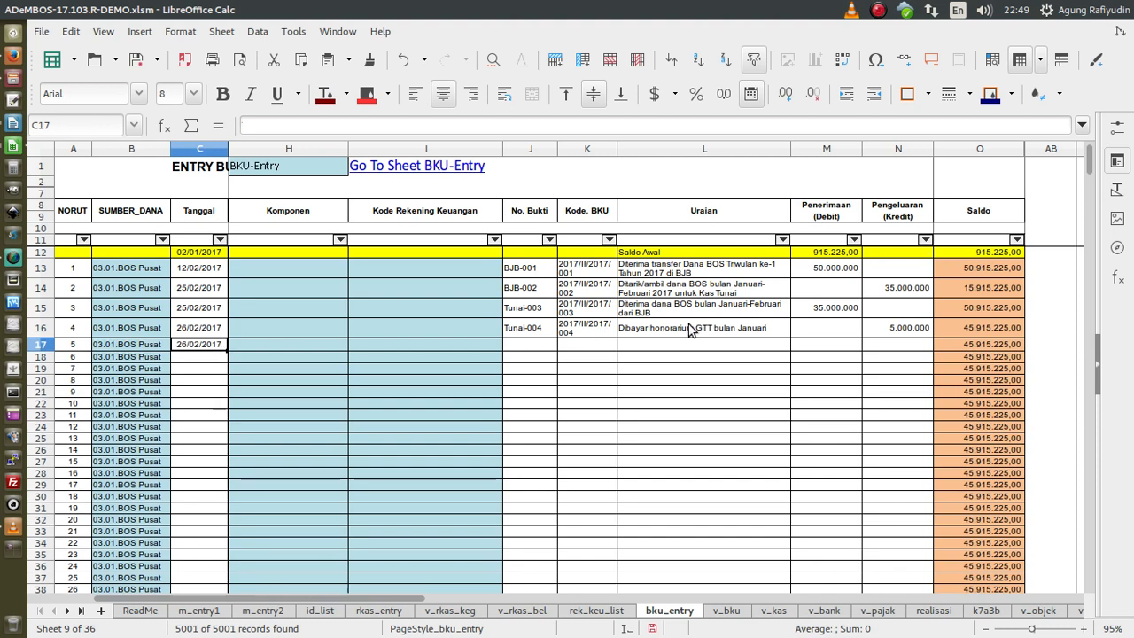
left_click_drag(529, 349, 569, 352)
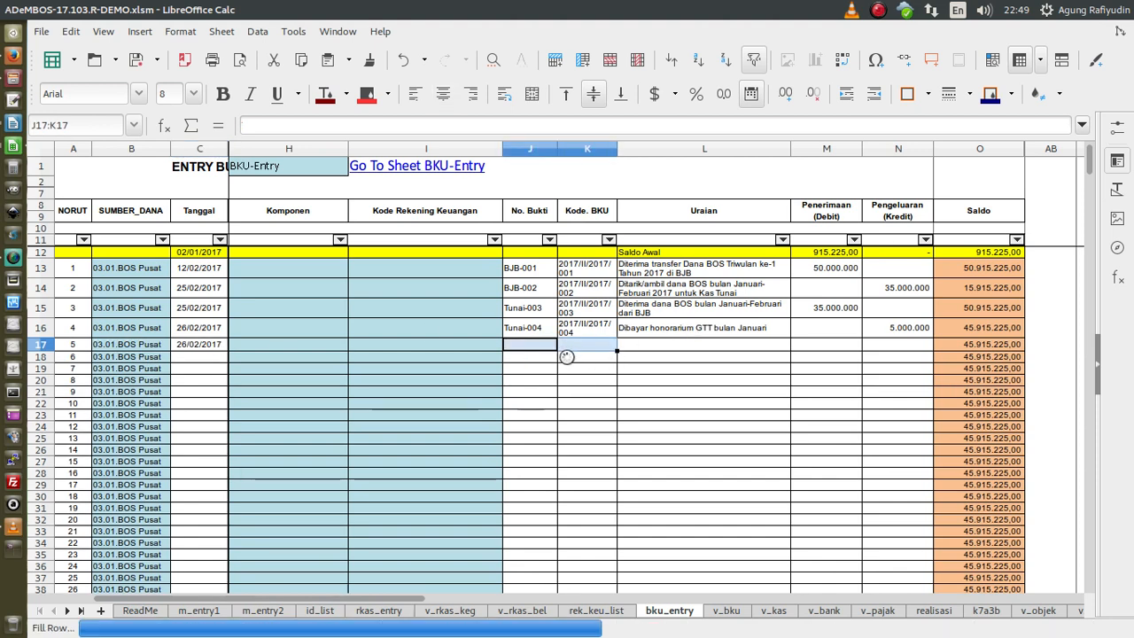
key("ctrl+d")
double_click(555, 352)
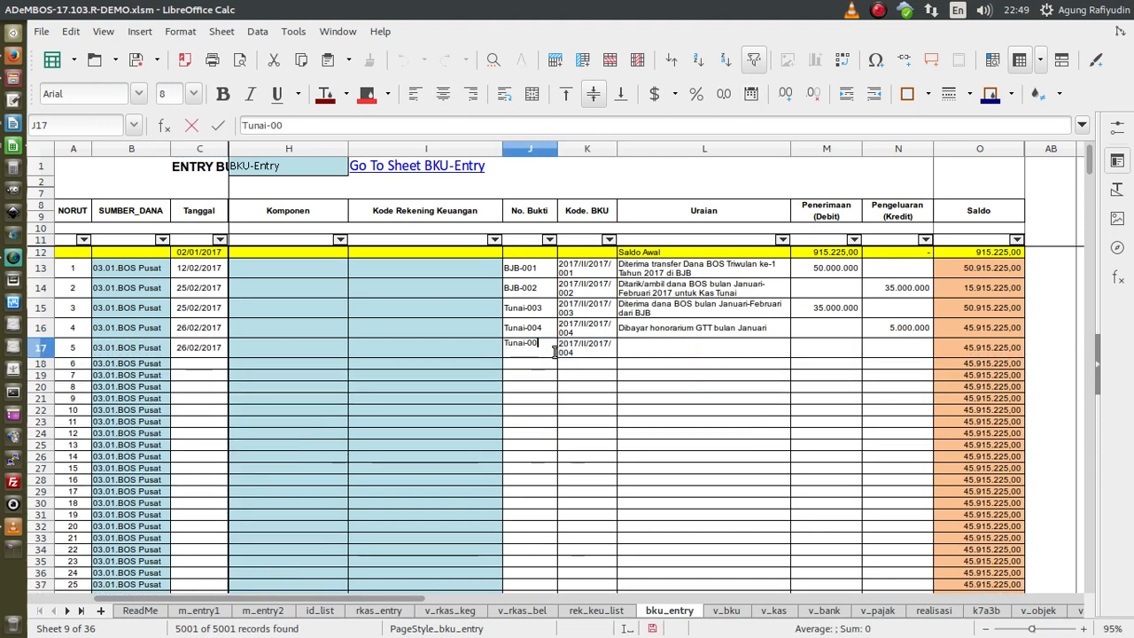
key("BackSpace")
type("5")
key("Tab")
key("F2")
key("BackSpace")
type("5")
key("Return")
- Copy the description into L17, change the month to Februari, and enter a 5.000.000 expense
key("Up")
key("Right")
key("ctrl+d")
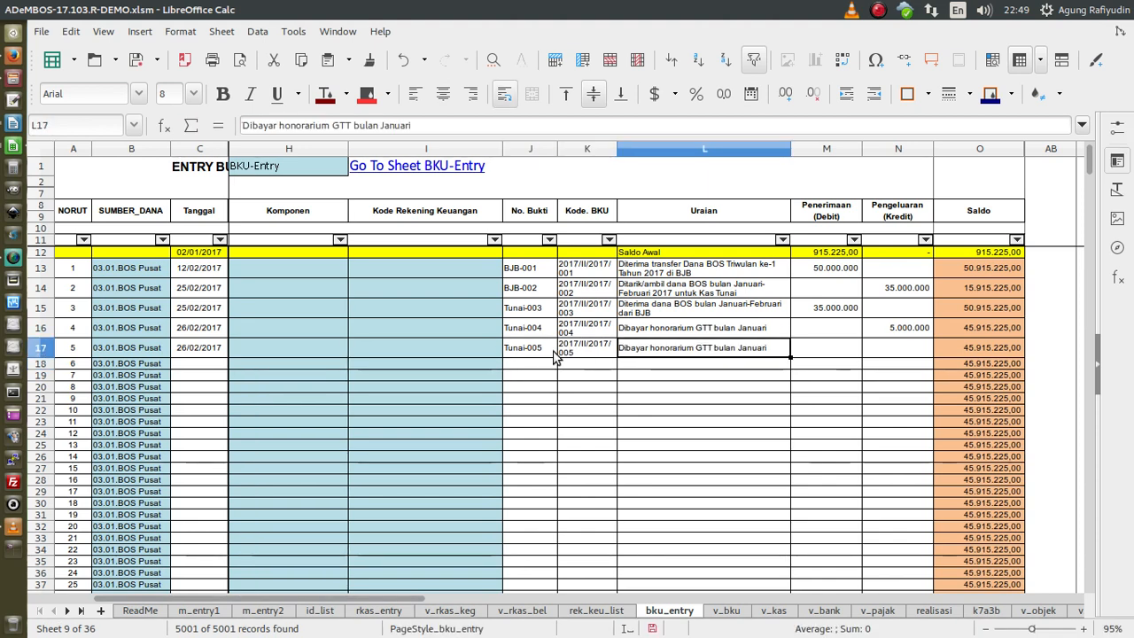
key("F2")
key("BackSpace")
key("BackSpace")
key("BackSpace")
key("BackSpace")
type("Fe")
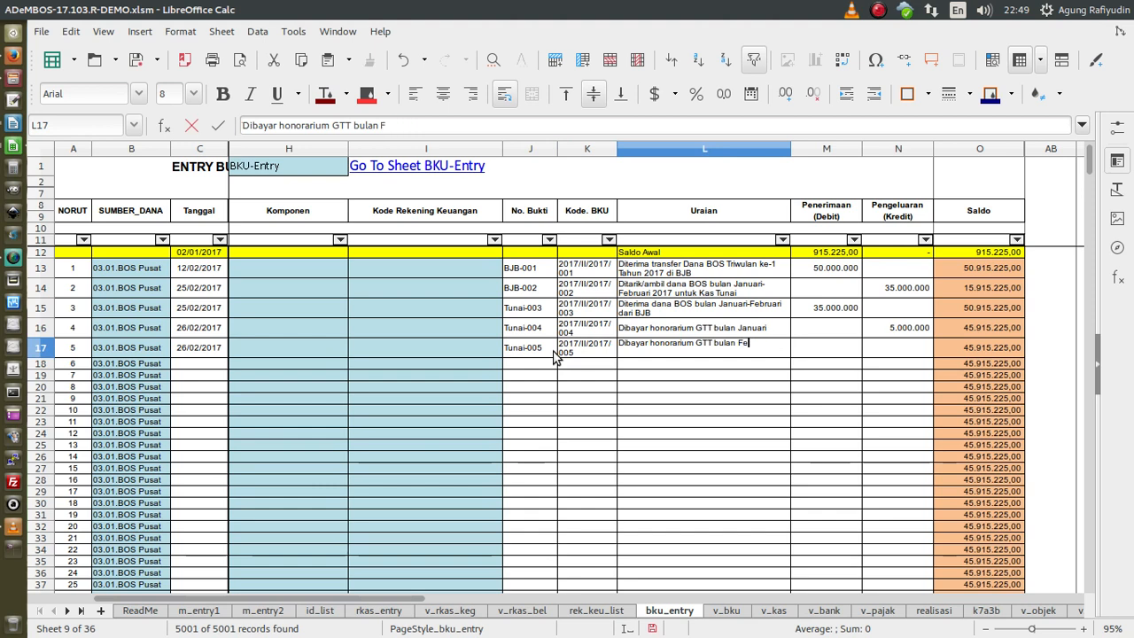
key("Return")
key("Tab")
key("Tab")
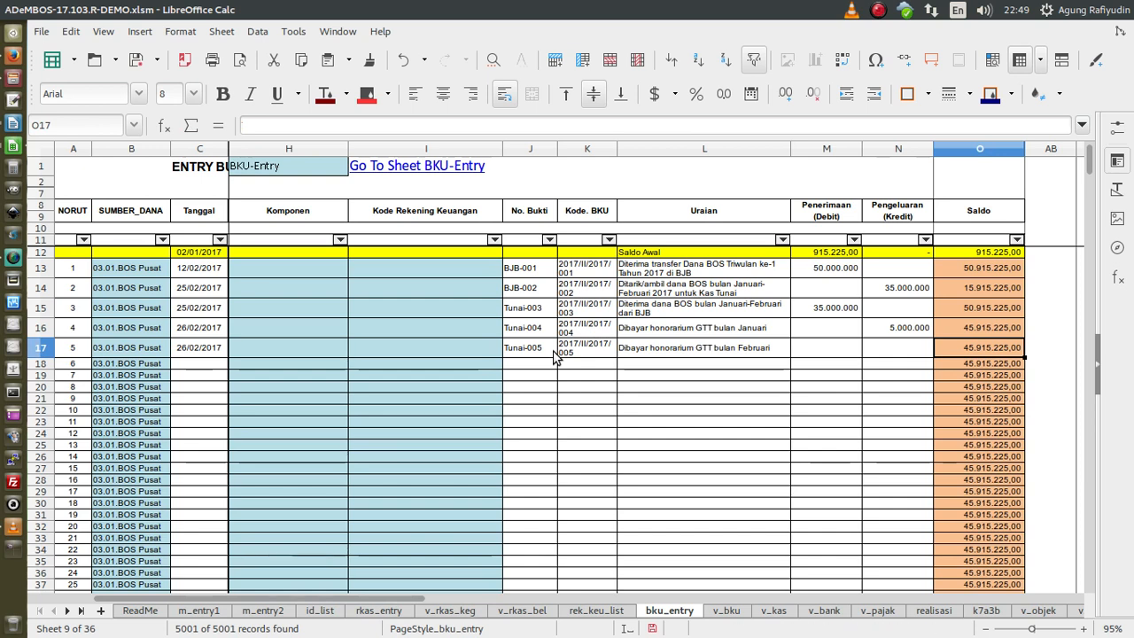
type("5.000.000")
key("Return")
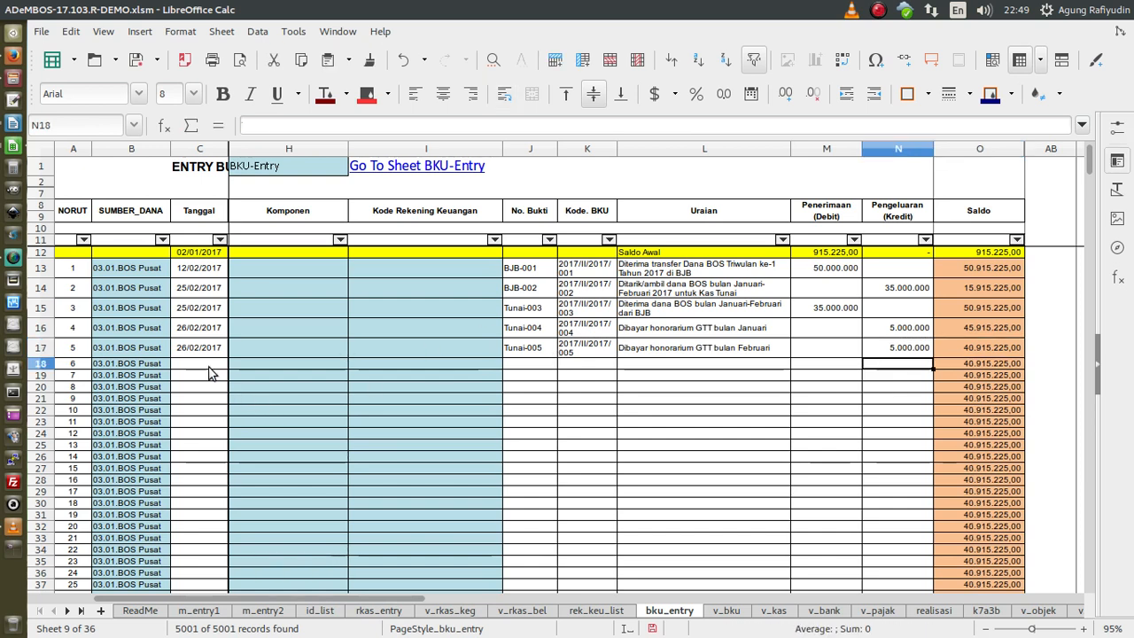
- Date row 18 as 27/02/2017 and number it Tunai-006 with code 2017/II/2017/006
left_click(209, 365)
type("27/02/2017")
left_click_drag(556, 361, 580, 362)
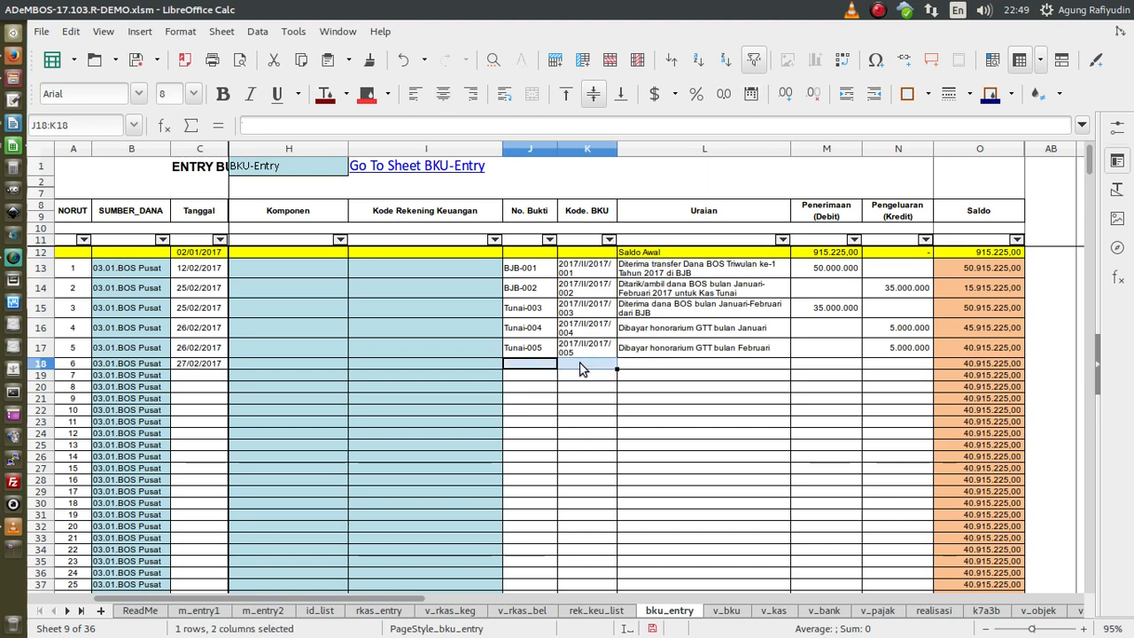
key("ctrl+d")
double_click(552, 368)
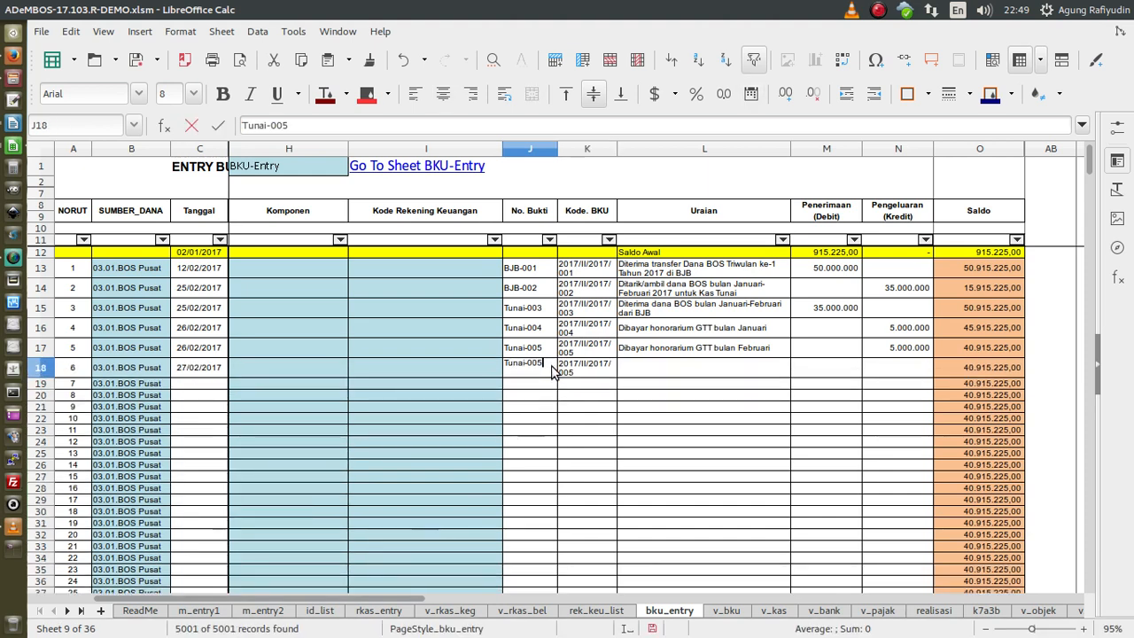
key("BackSpace")
type("6")
key("Return")
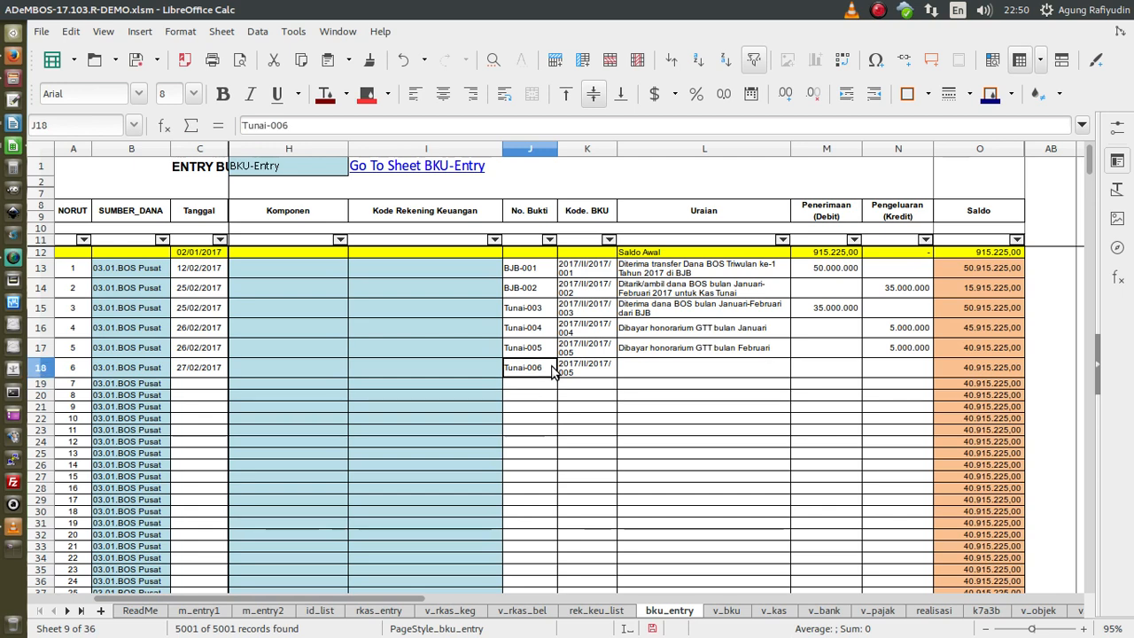
key("Tab")
key("F2")
key("BackSpace")
type("6")
key("Tab")
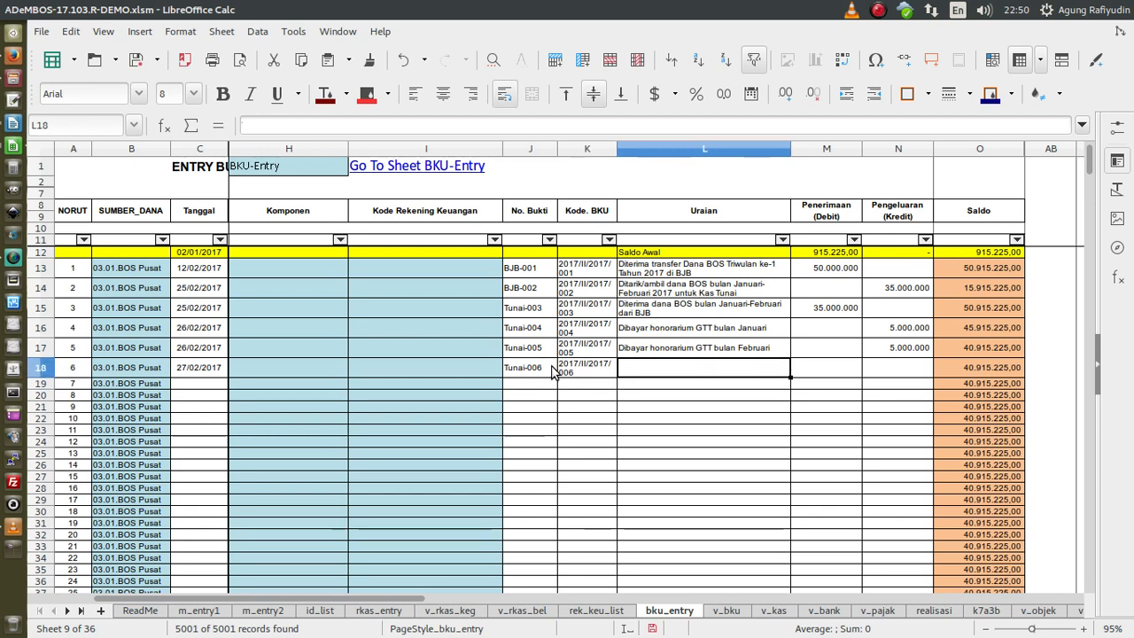
- Enter 'Dibayar belanja ATK kegiatan penyusunan ketuntasan minimal (02-02-2017)' and a 1.100.000 expense in row 18
type("Dibayar")
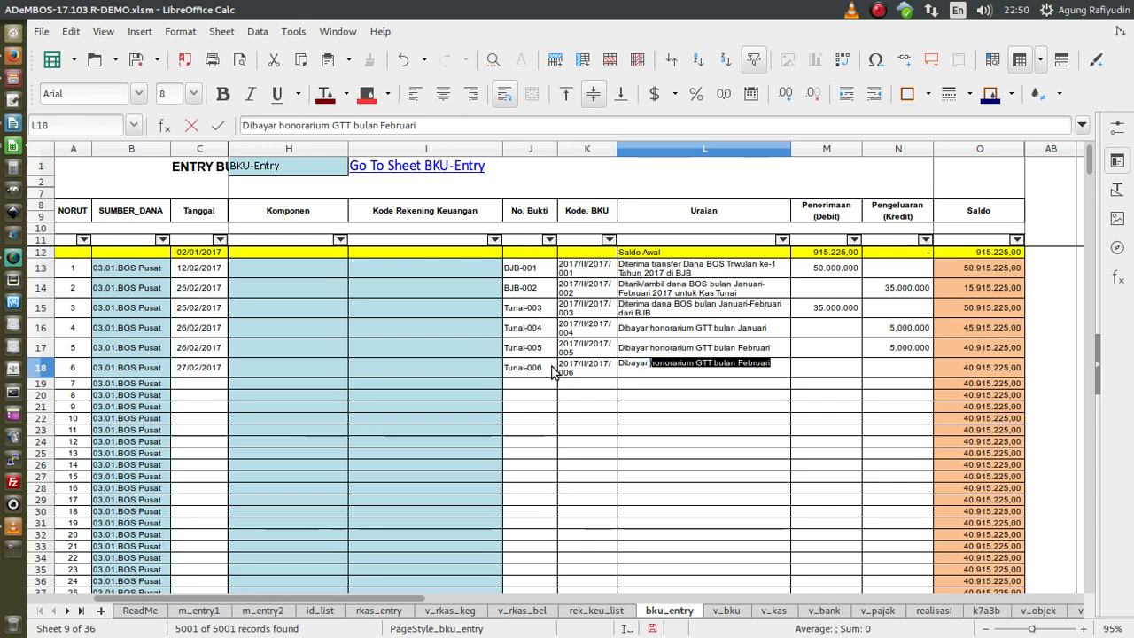
type(" belanja ATK")
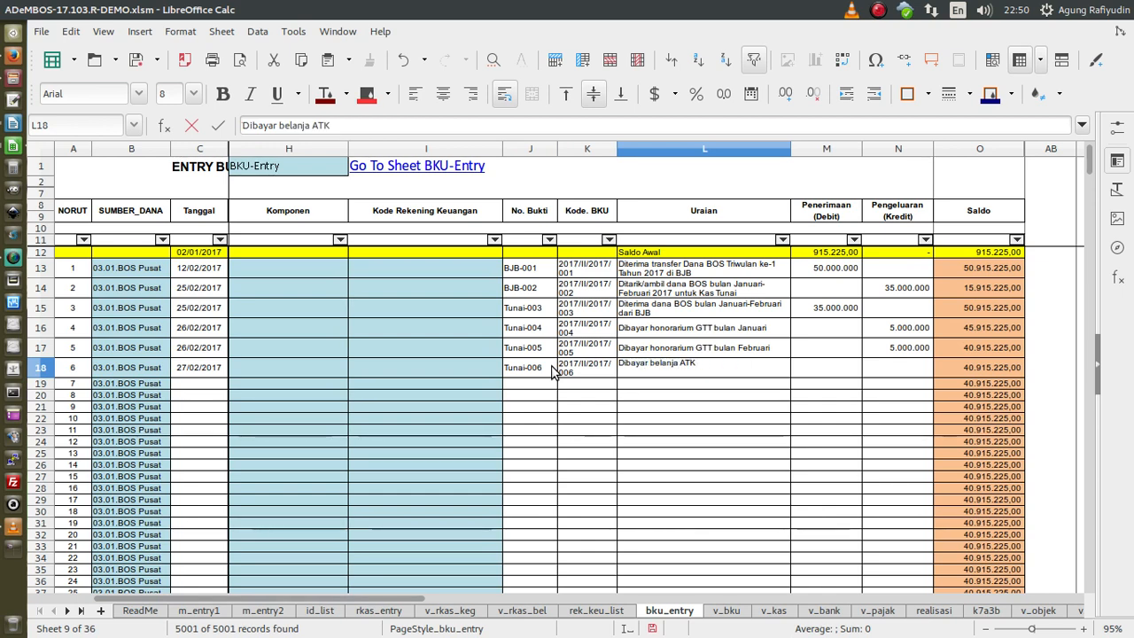
type(" kegiatan")
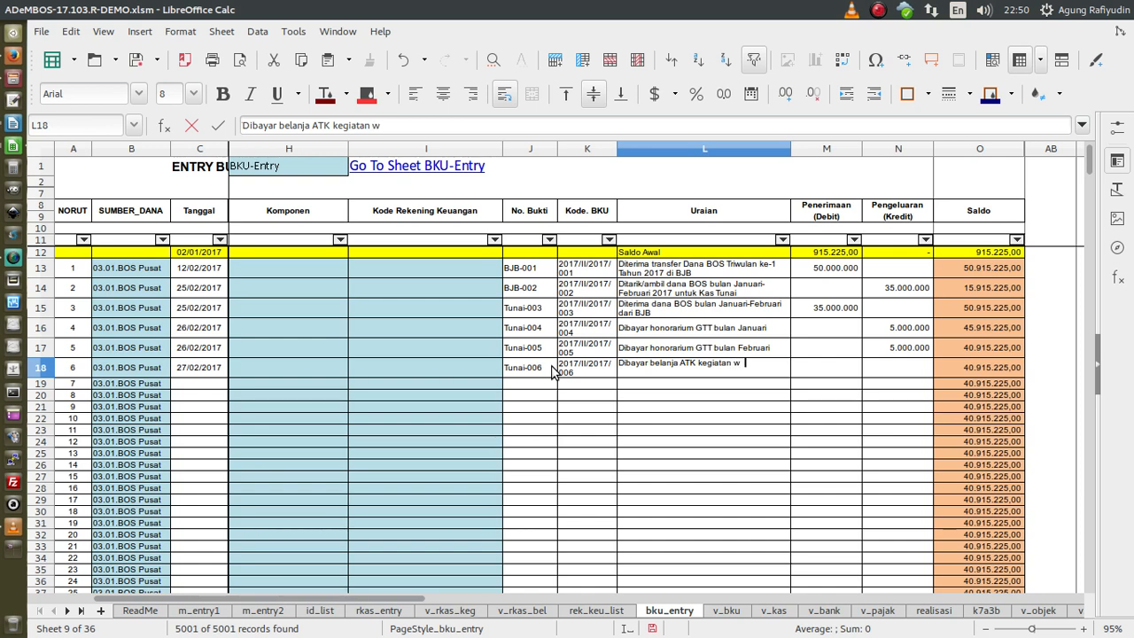
type("works")
key("BackSpace")
key("BackSpace")
type("penyusunan ket")
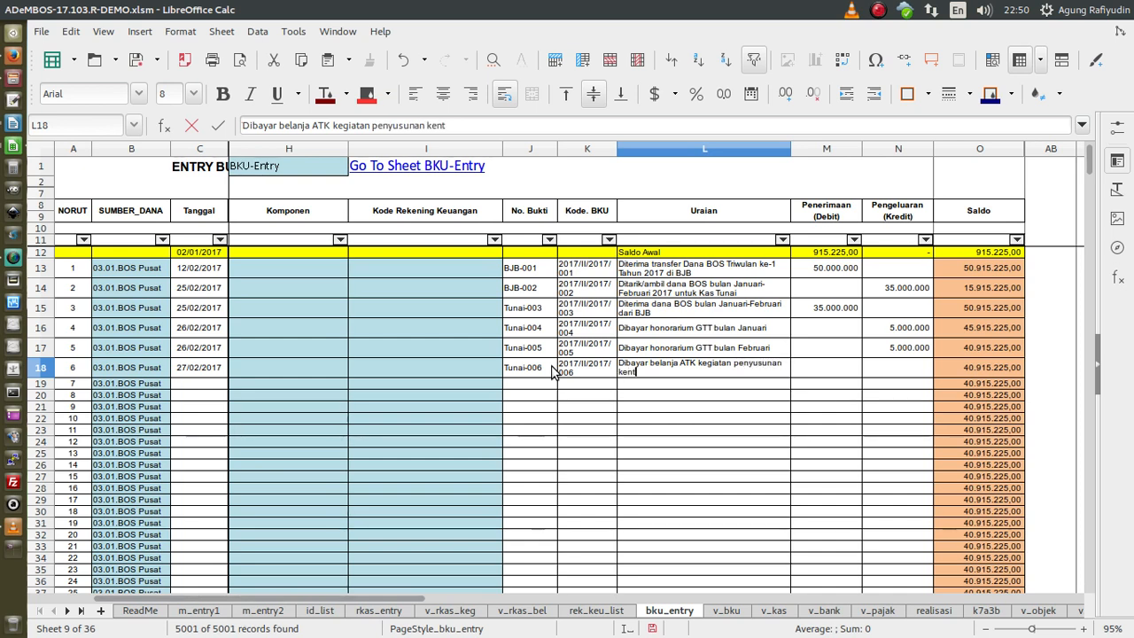
type("untasan ")
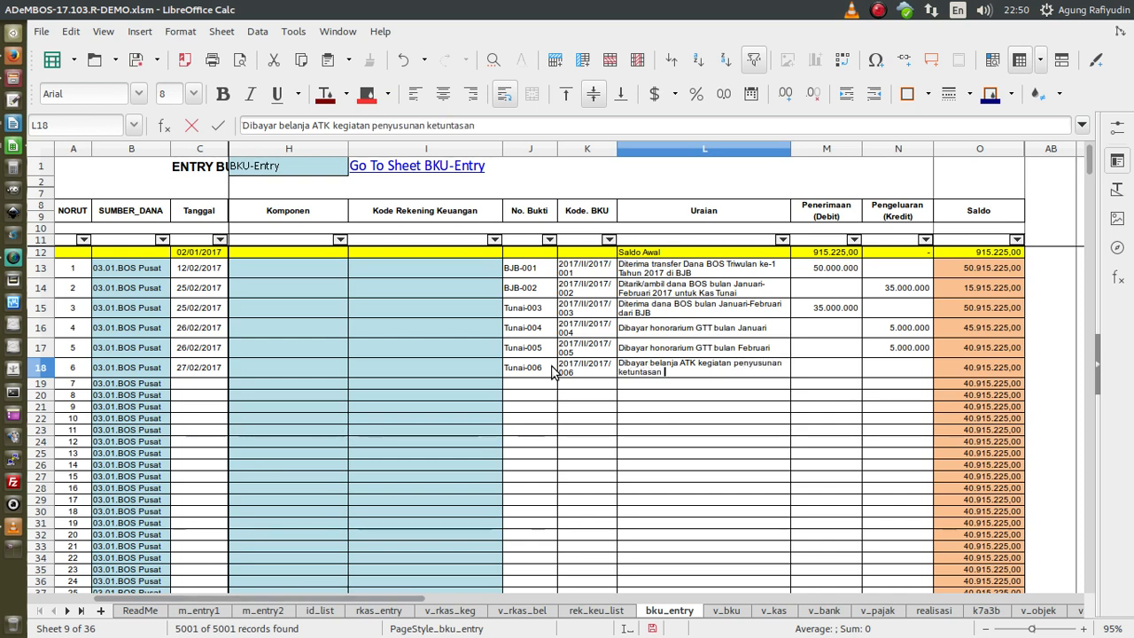
type("minimal (")
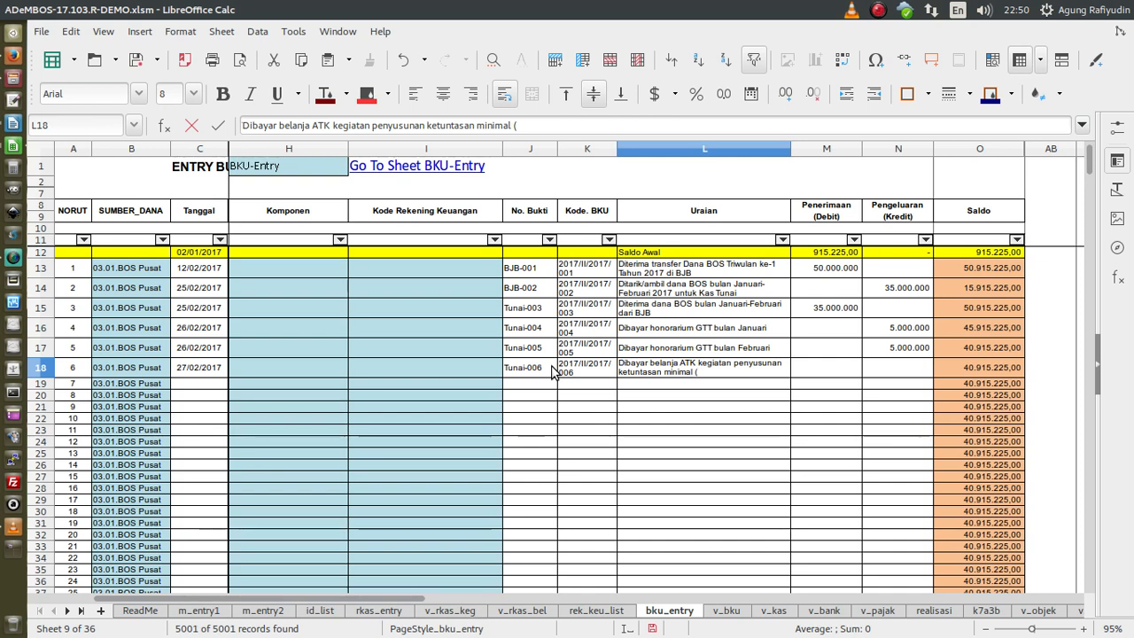
type("02")
type("-02-20")
type("17_")
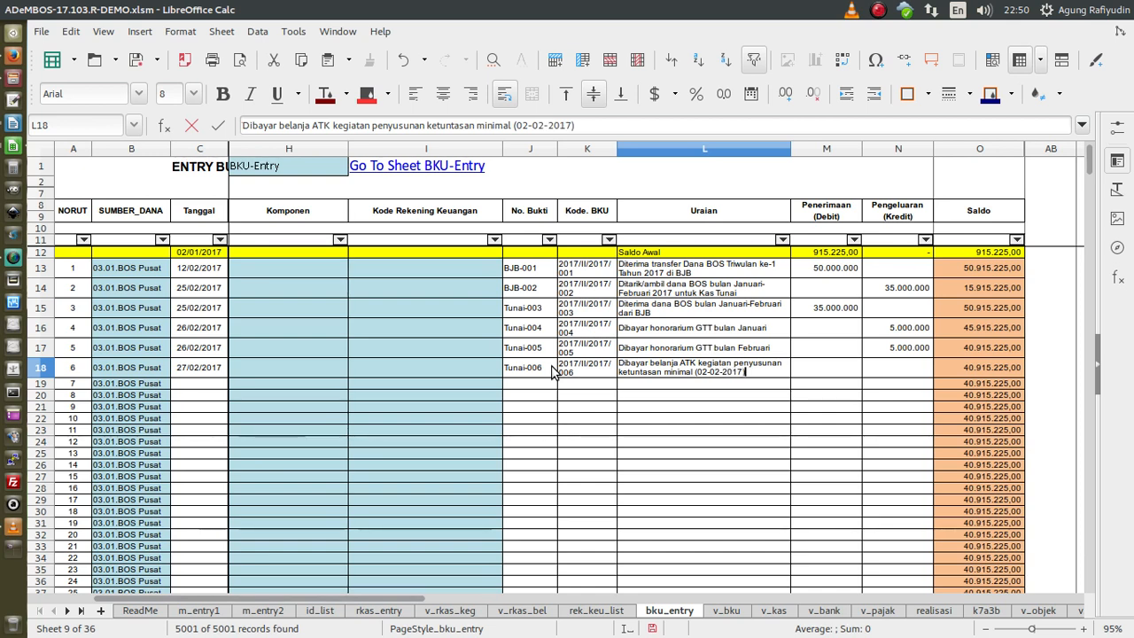
key("BackSpace")
type(")")
key("Tab")
key("Tab")
type("1")
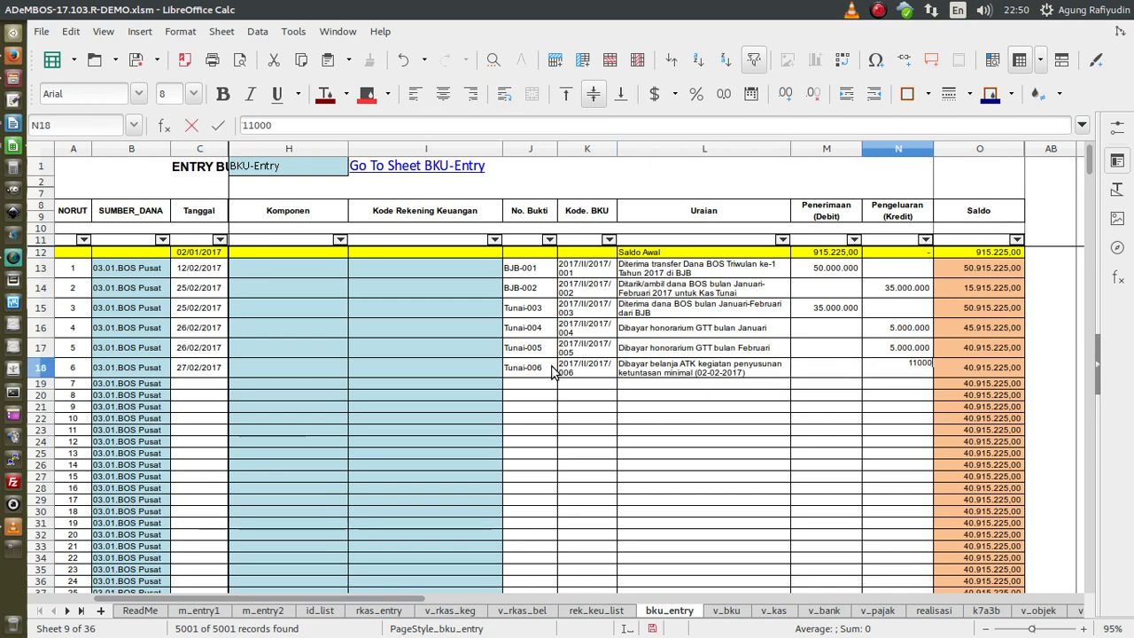
key("Return")
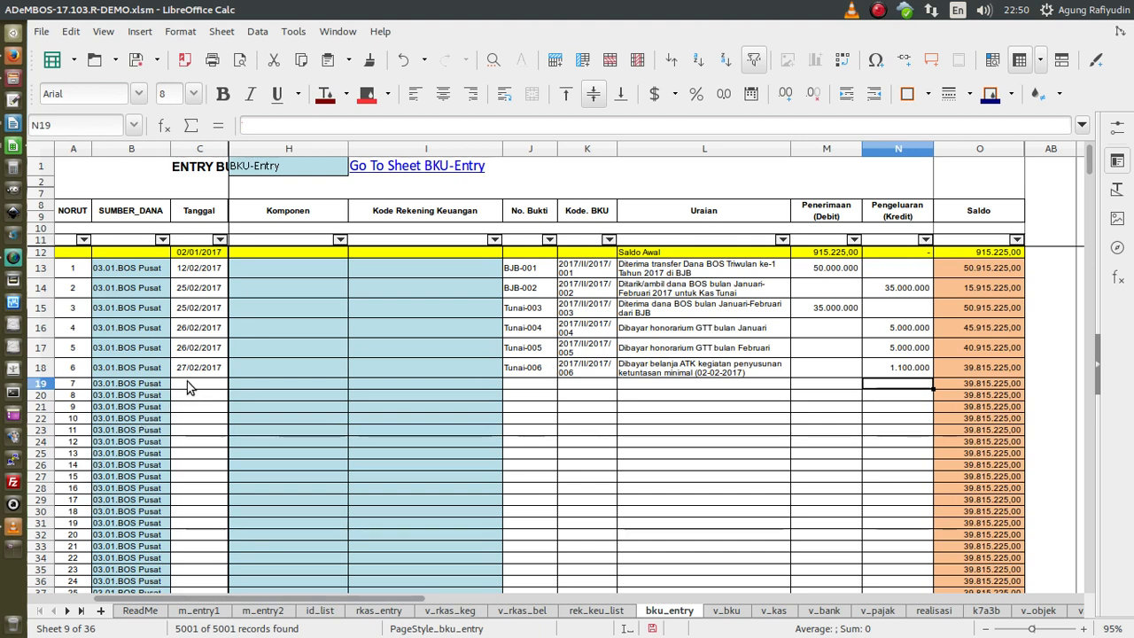
- Save the bku_entry workbook with Ctrl+S
key("ctrl+s")
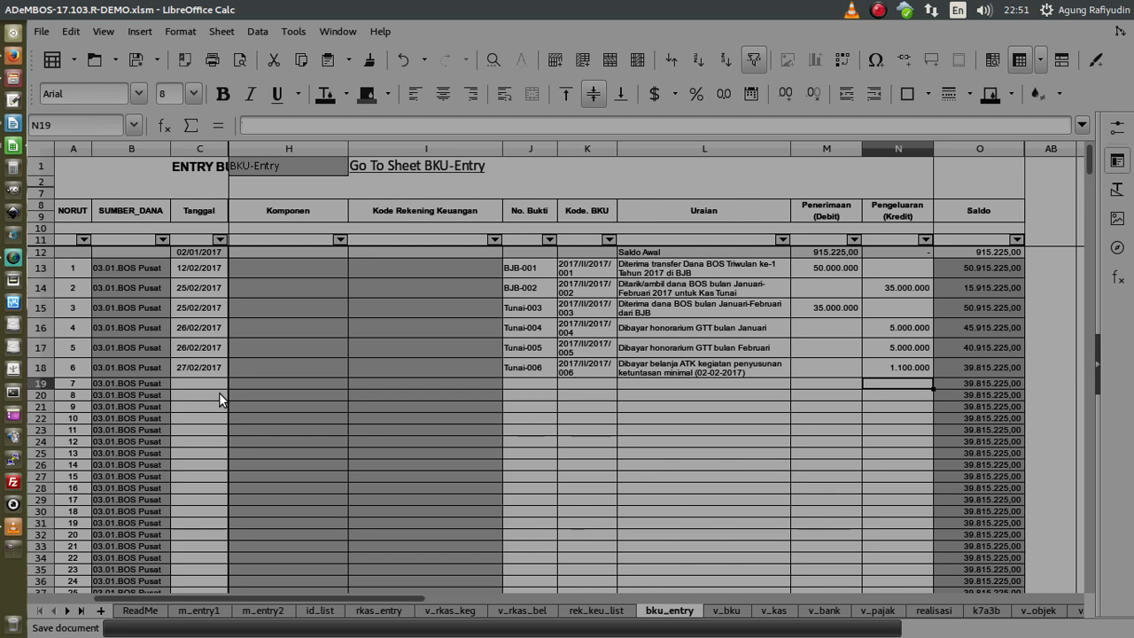
left_click(16, 257)
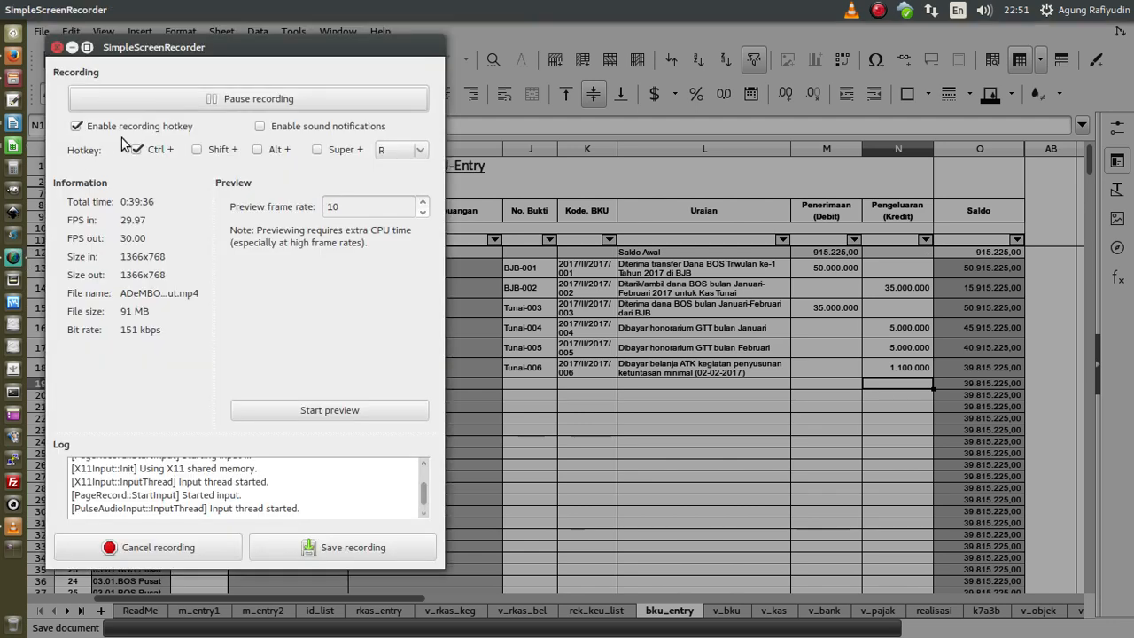
left_click(151, 101)
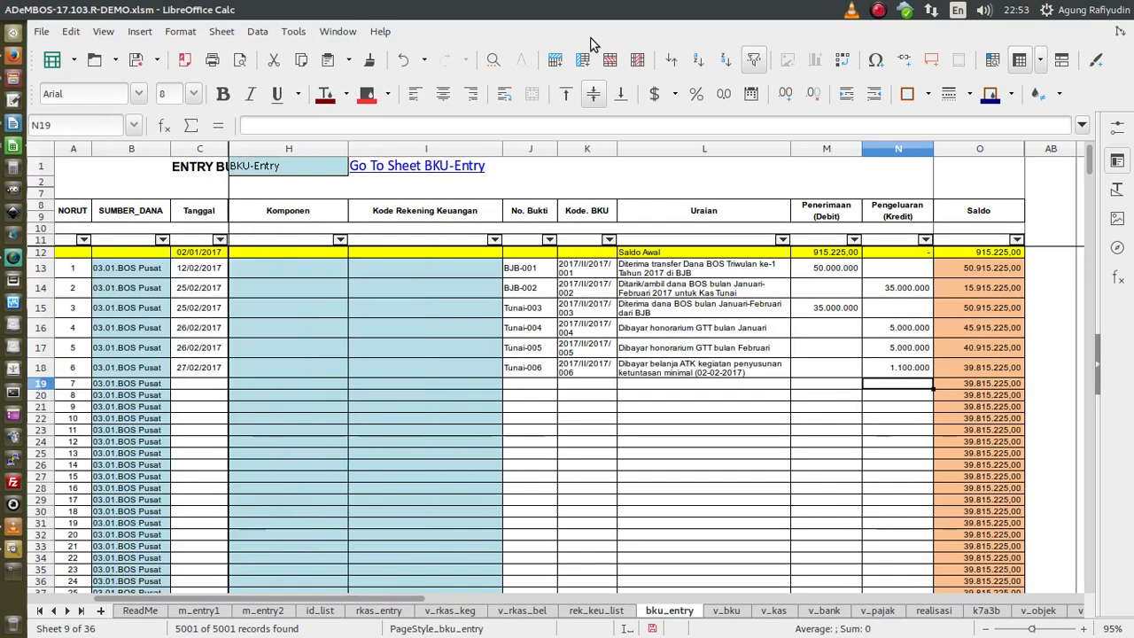
- Copy the 27/02/2017 date into row 19 and enter Pajak-007 with code 2017/II/2017/007
left_click(183, 383)
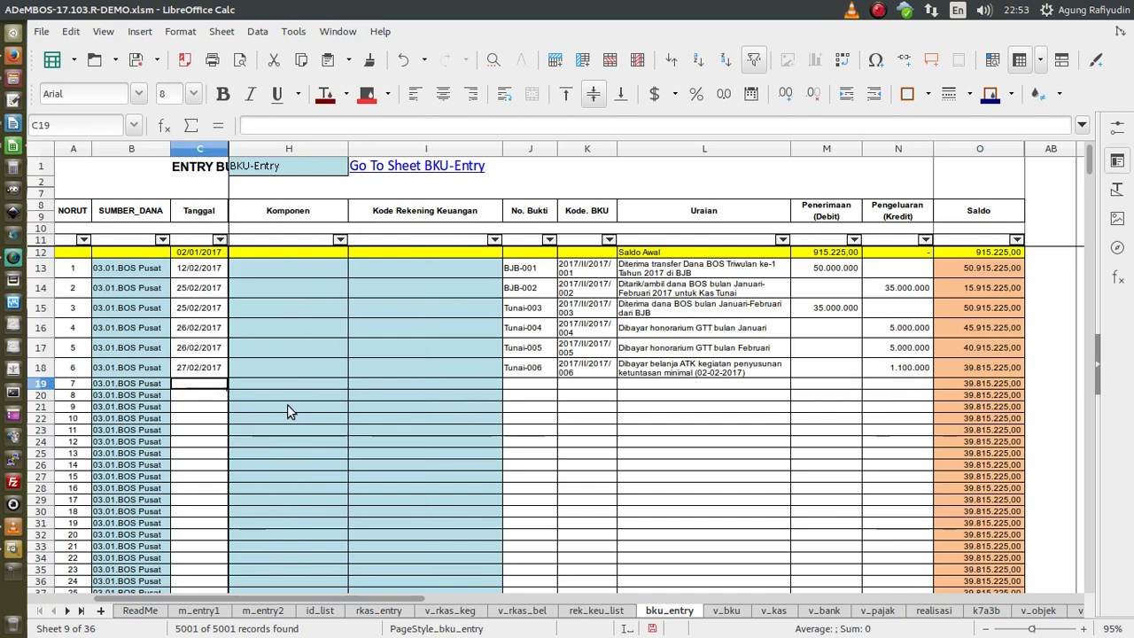
key("ctrl+d")
left_click_drag(528, 383, 592, 386)
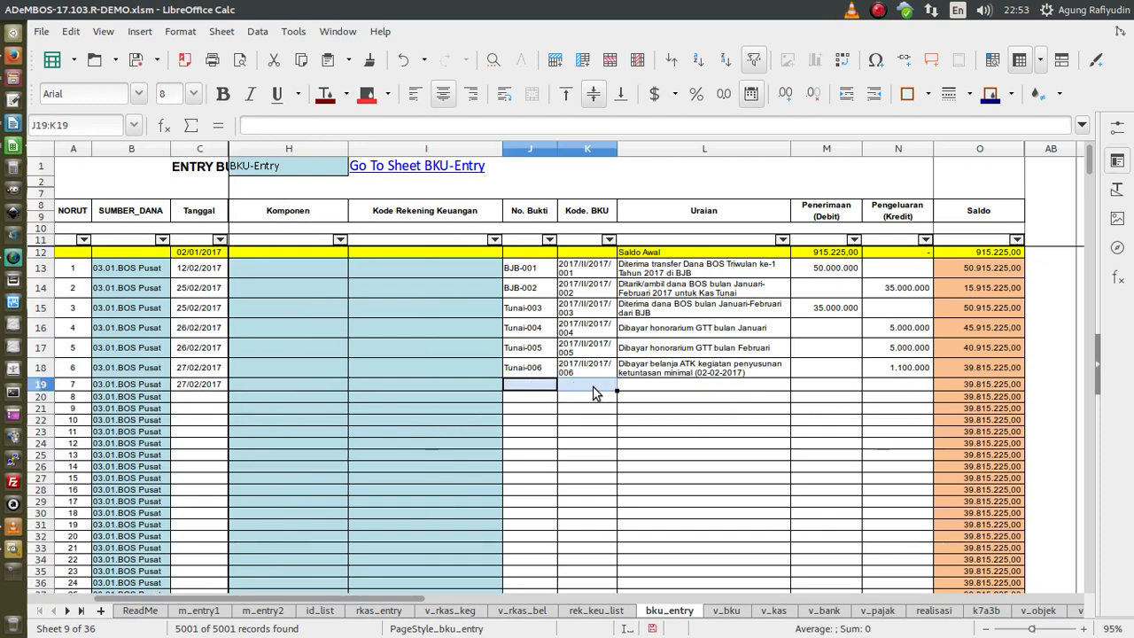
left_click(546, 387)
type("Paja")
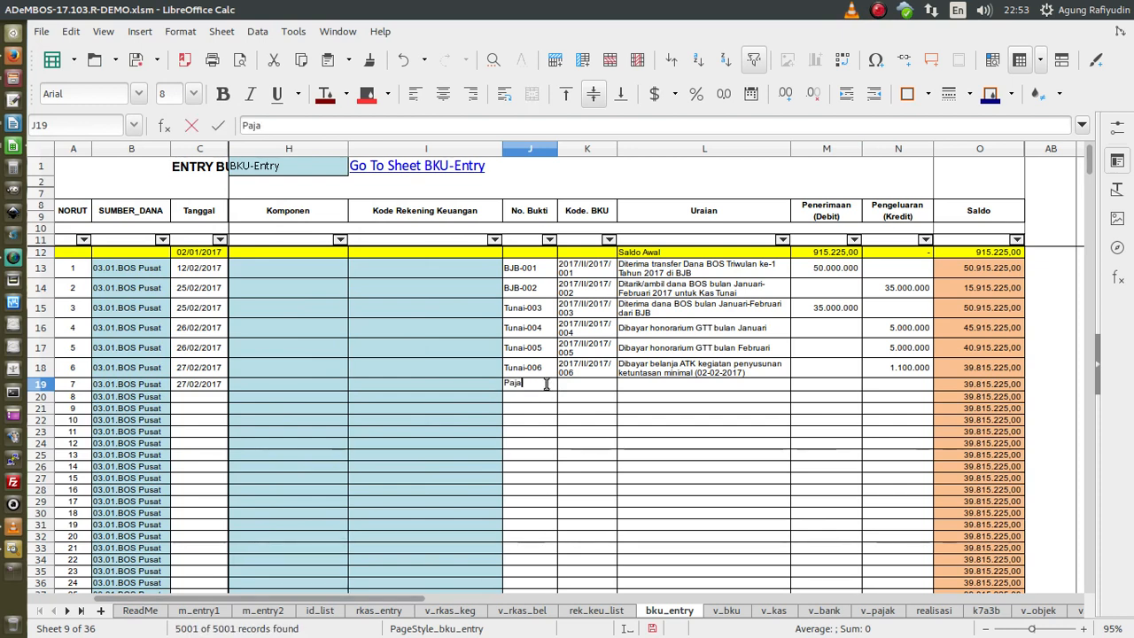
type("k-007")
key("Tab")
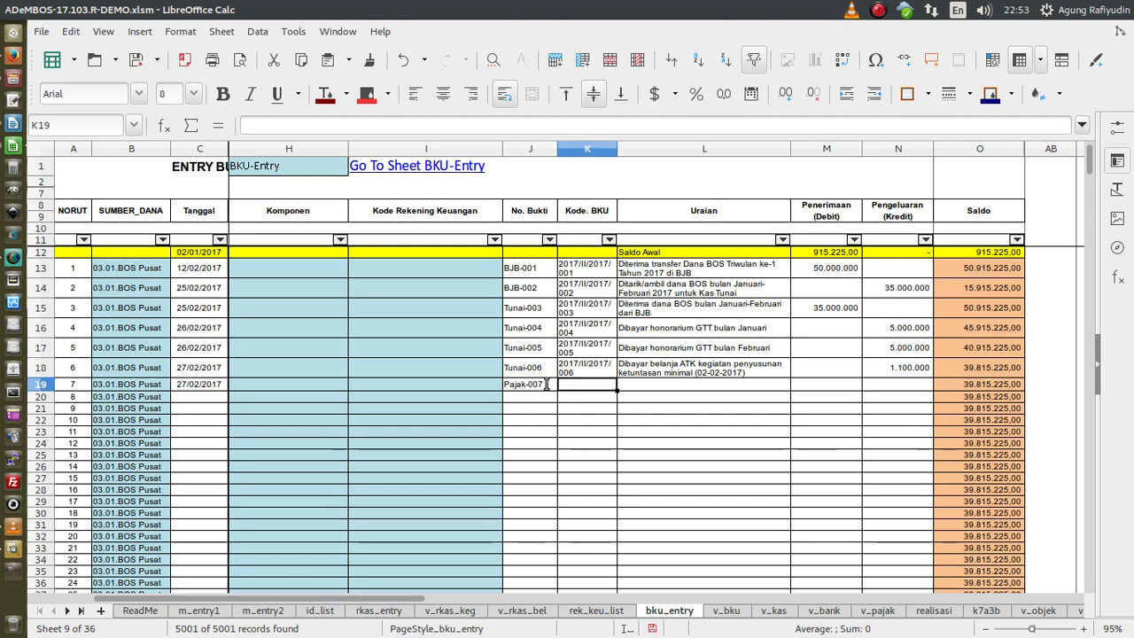
key("ctrl+d")
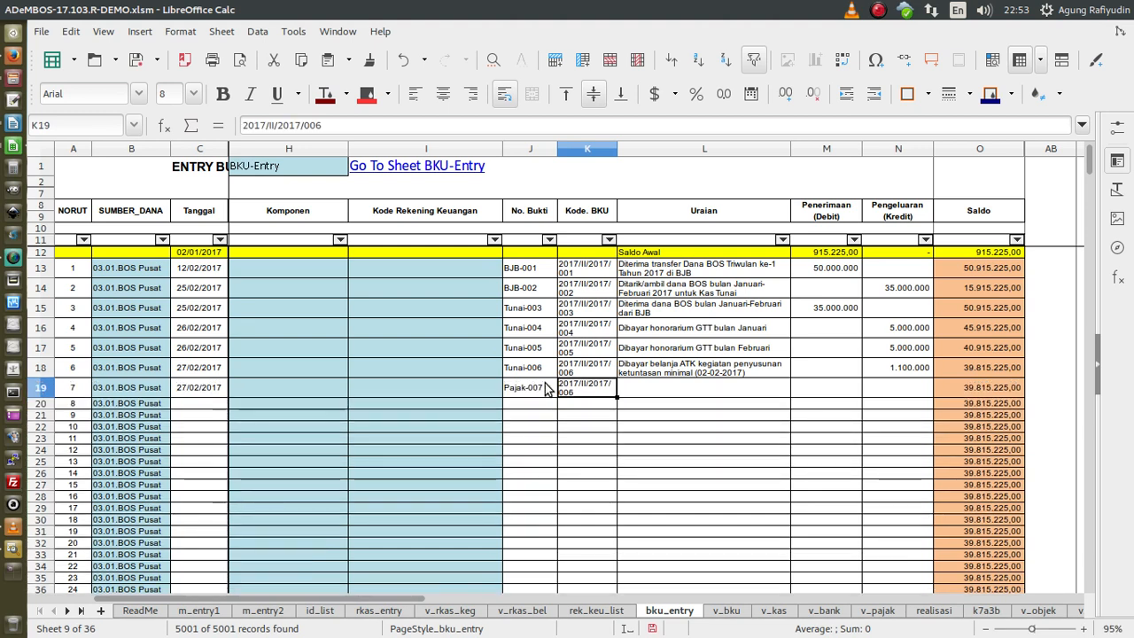
key("F2")
key("BackSpace")
type("7")
key("Return")
key("Up")
key("Tab")
- Change row 19's copied description to begin with 'Diterima PPN belanja'
key("ctrl+d")
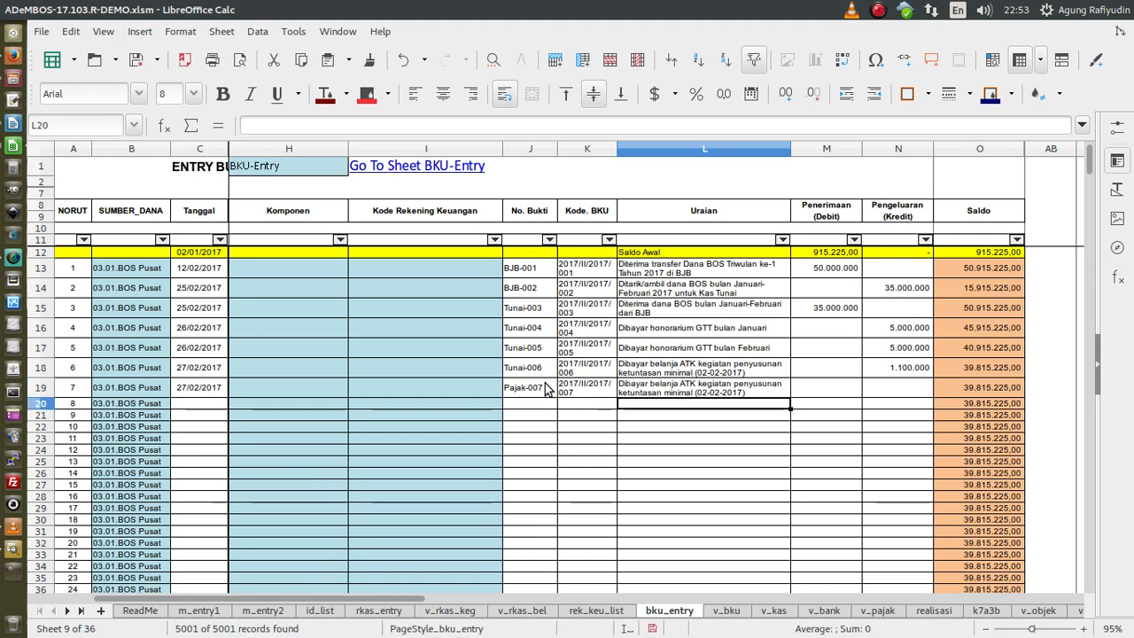
key("F2")
key("Home")
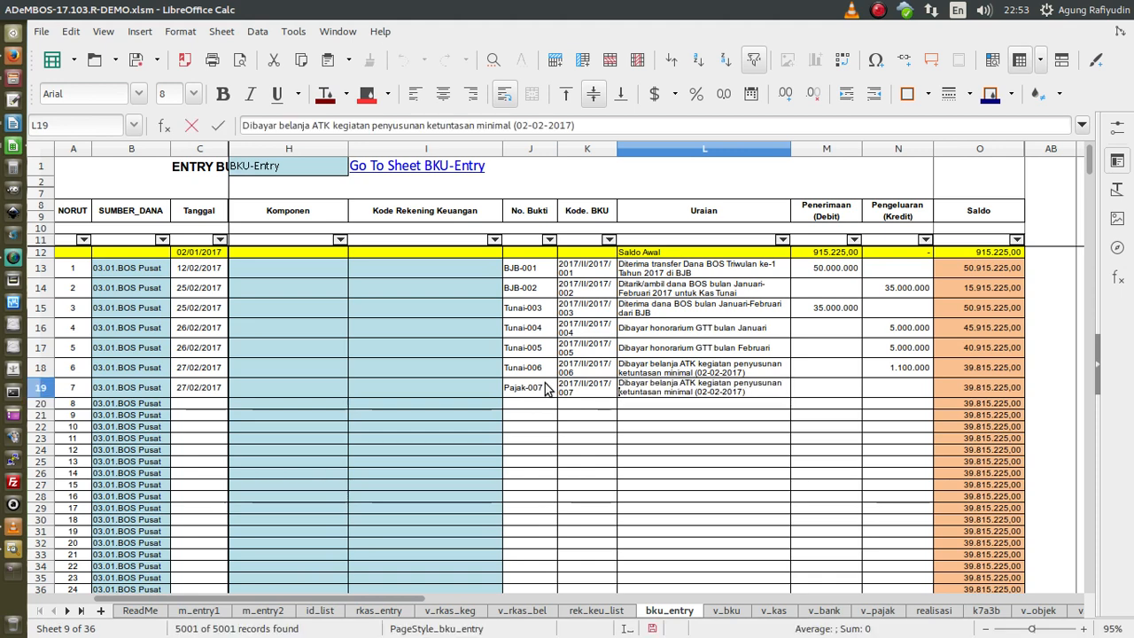
key("Delete")
key("Delete")
key("Delete")
key("Delete")
key("Delete")
key("Delete")
key("Delete")
key("Delete")
key("Delete")
key("Delete")
key("Delete")
key("Delete")
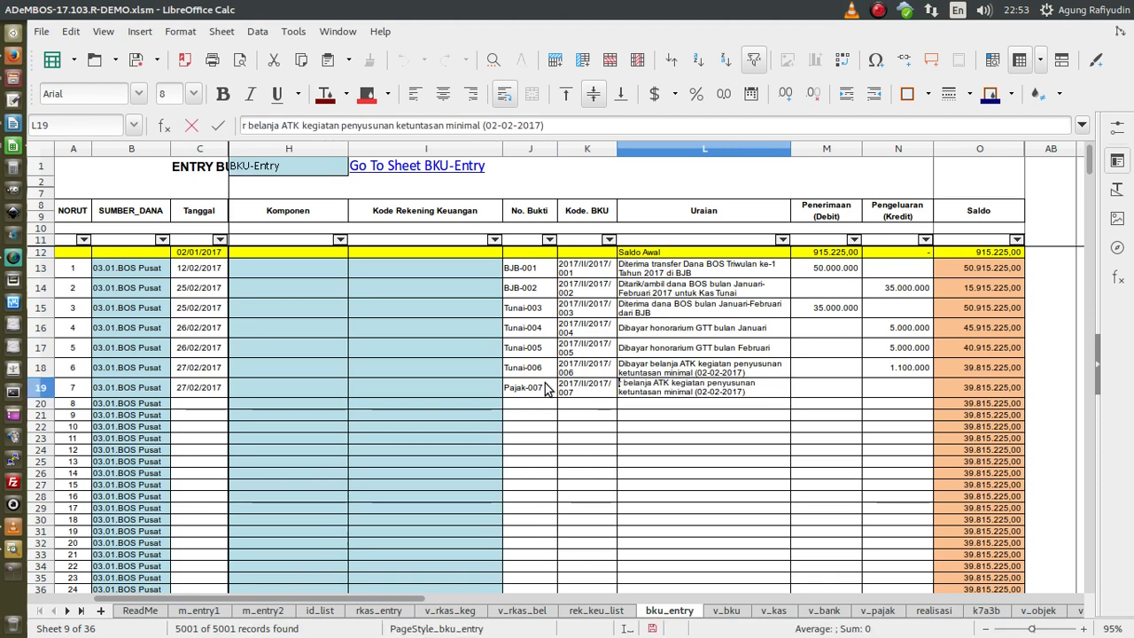
key("Delete")
key("Delete")
key("Delete")
type("Diterima PPN")
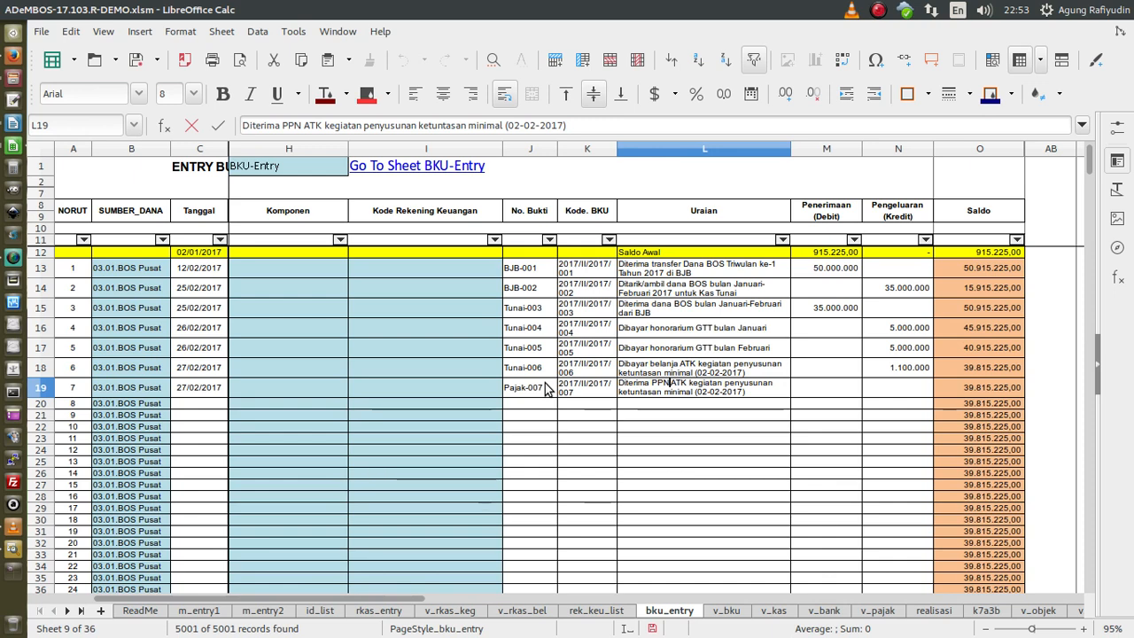
type(" belanja")
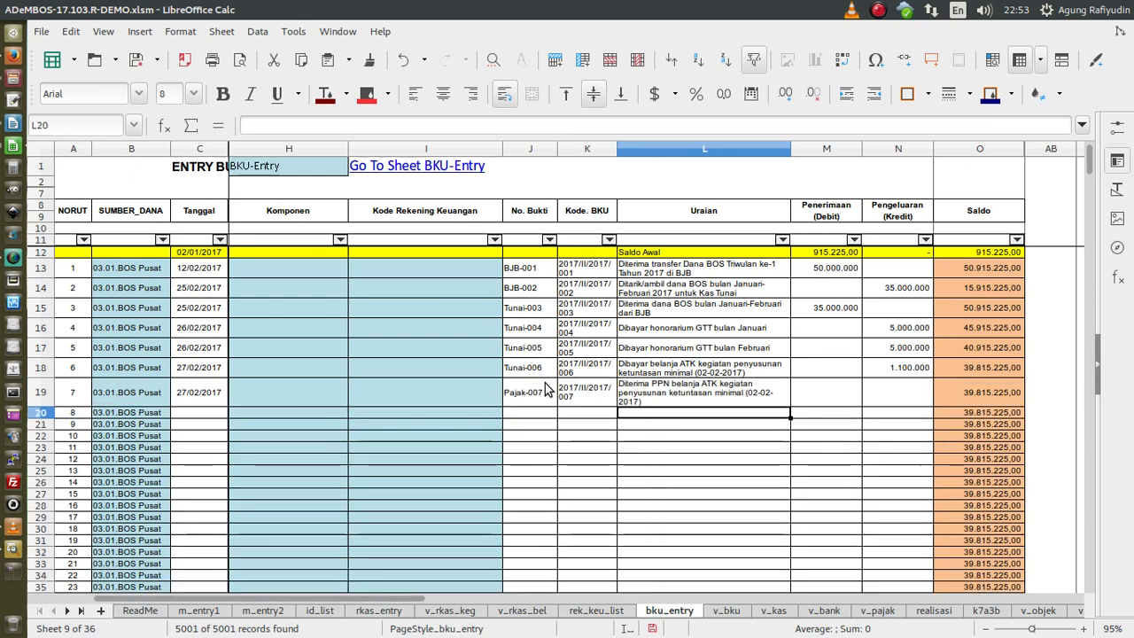
- Set row 19's Penerimaan to 100.000 after trying a row 18 expense ÷ 11 formula
key("Up")
key("Right")
type("=")
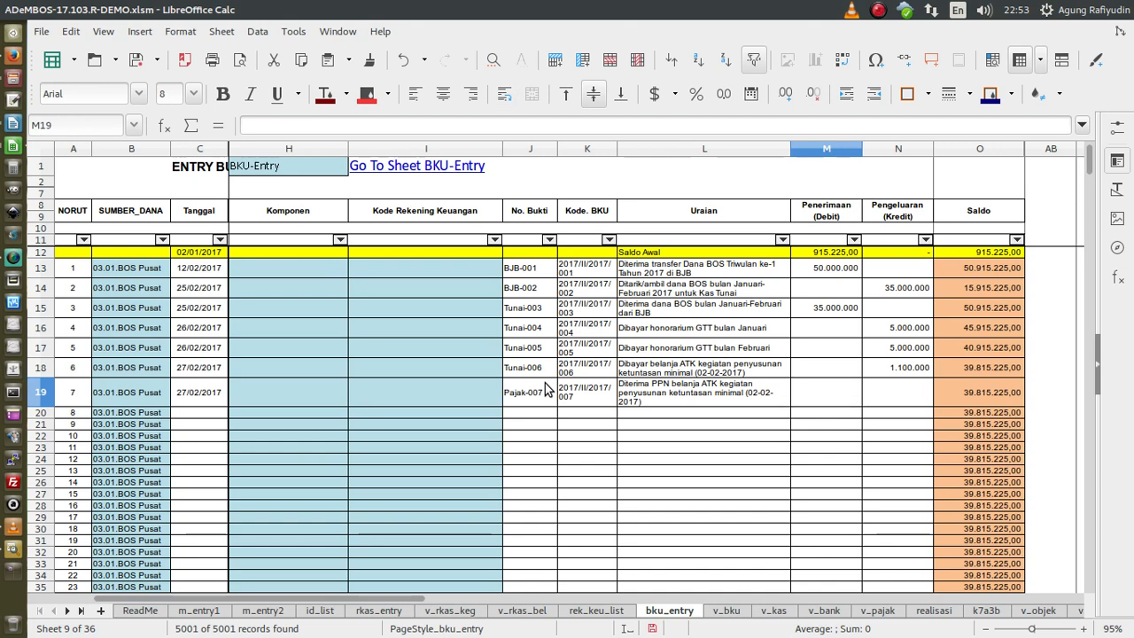
left_click(890, 370)
type("/")
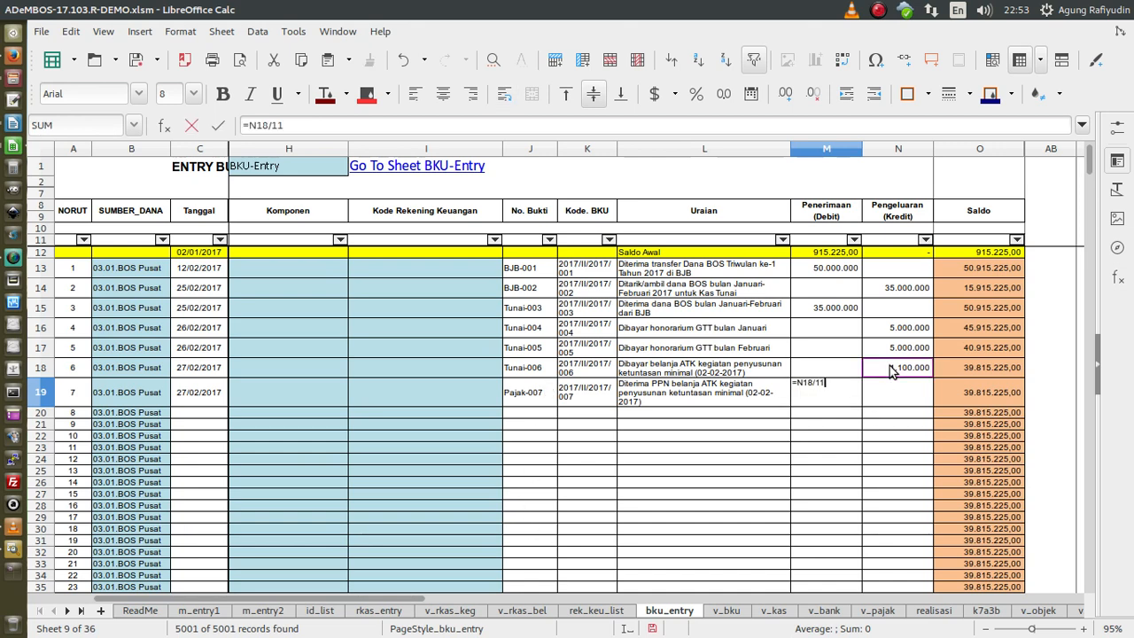
type("11")
key("Return")
left_click(850, 398)
type("100.00")
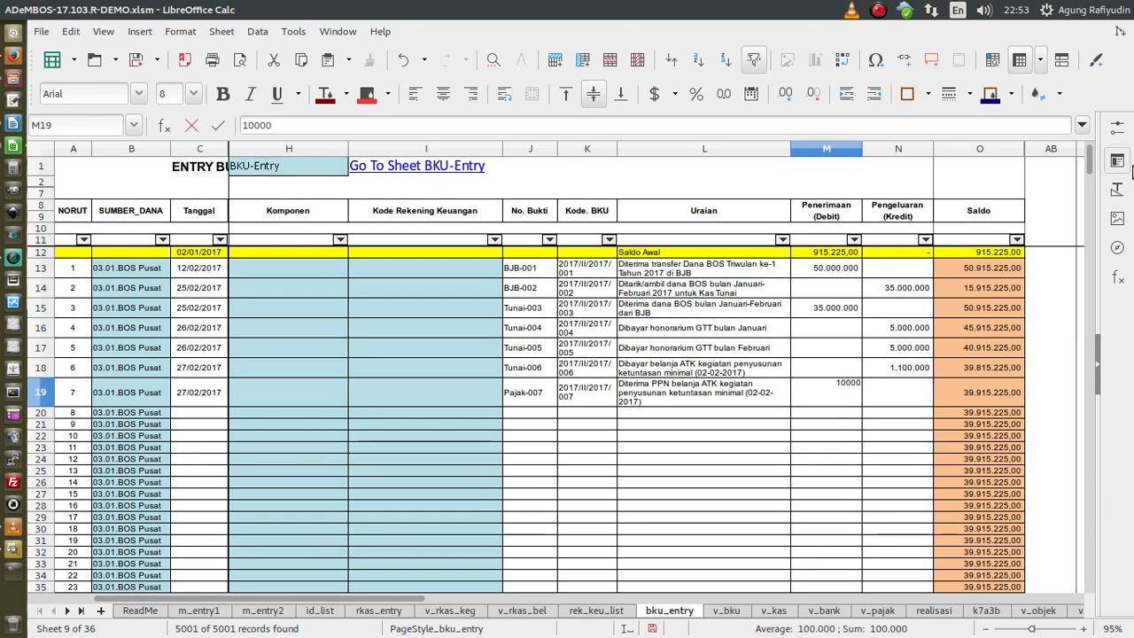
type("0")
key("Return")
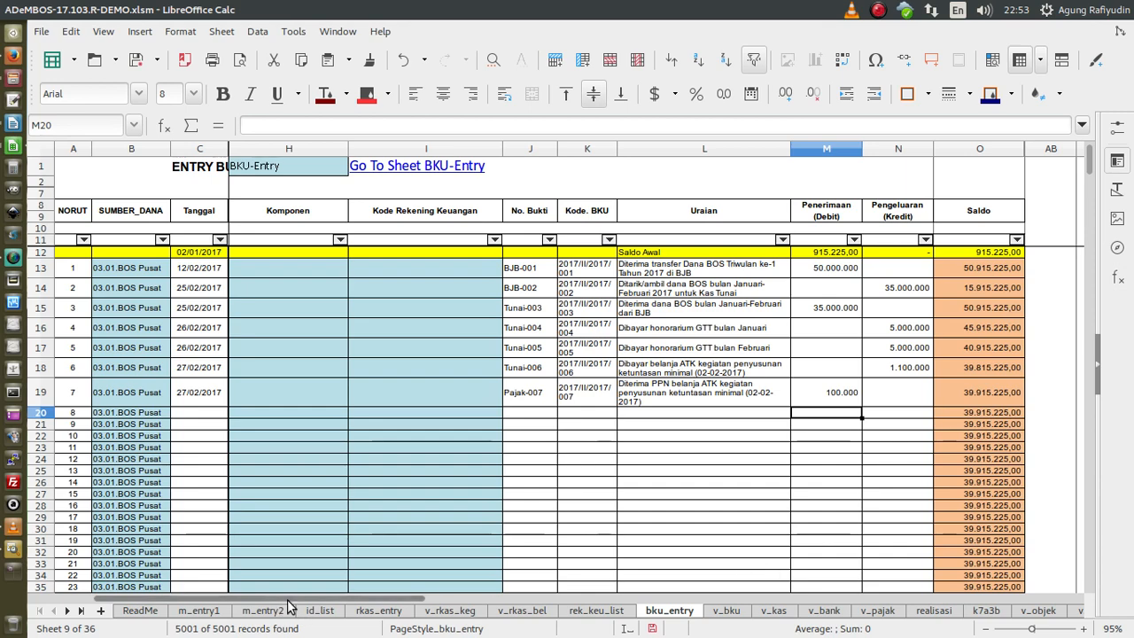
left_click_drag(285, 605, 197, 611)
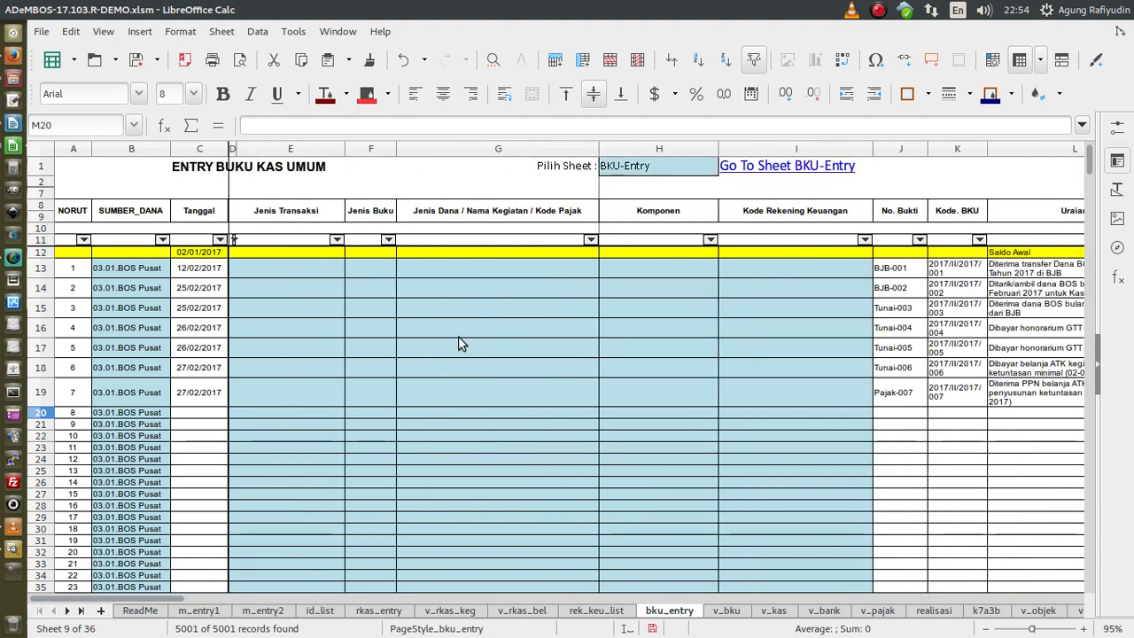
left_click(341, 271)
left_click(792, 398)
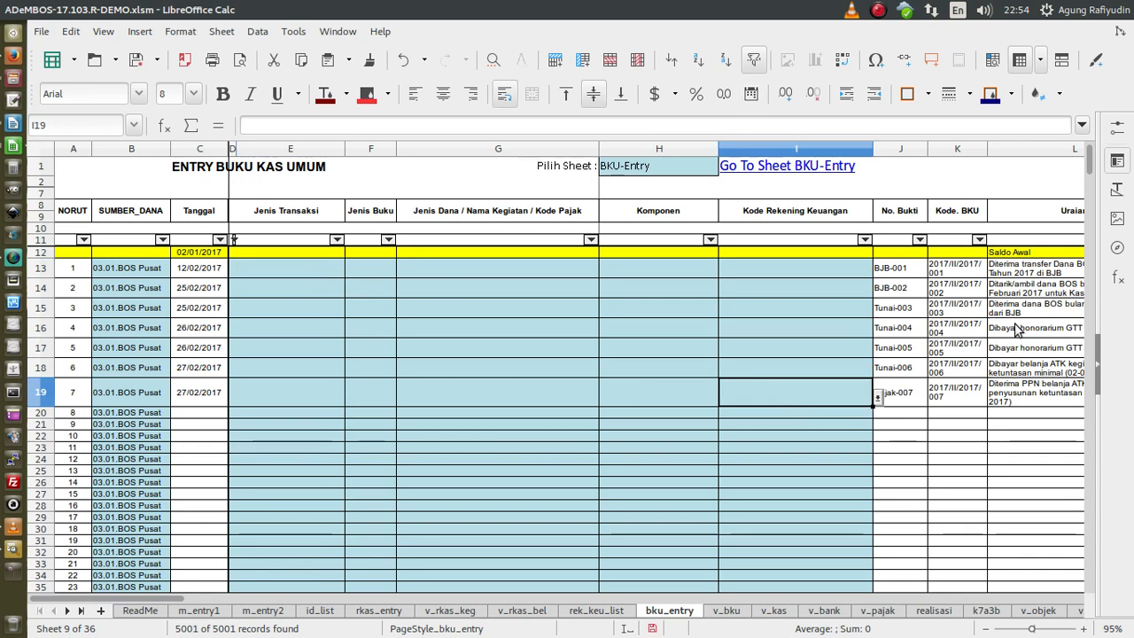
left_click(1030, 268)
left_click_drag(129, 599, 194, 600)
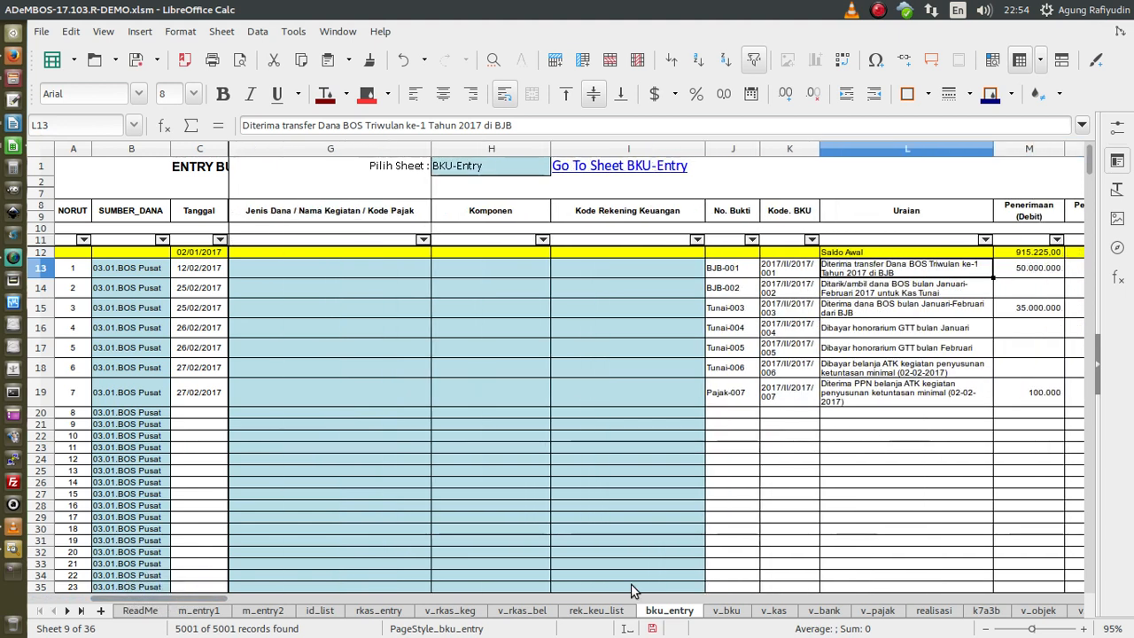
- Set row 13's transaction type to Pendapatan and book type to Bank via the dropdowns
left_click_drag(217, 600, 151, 599)
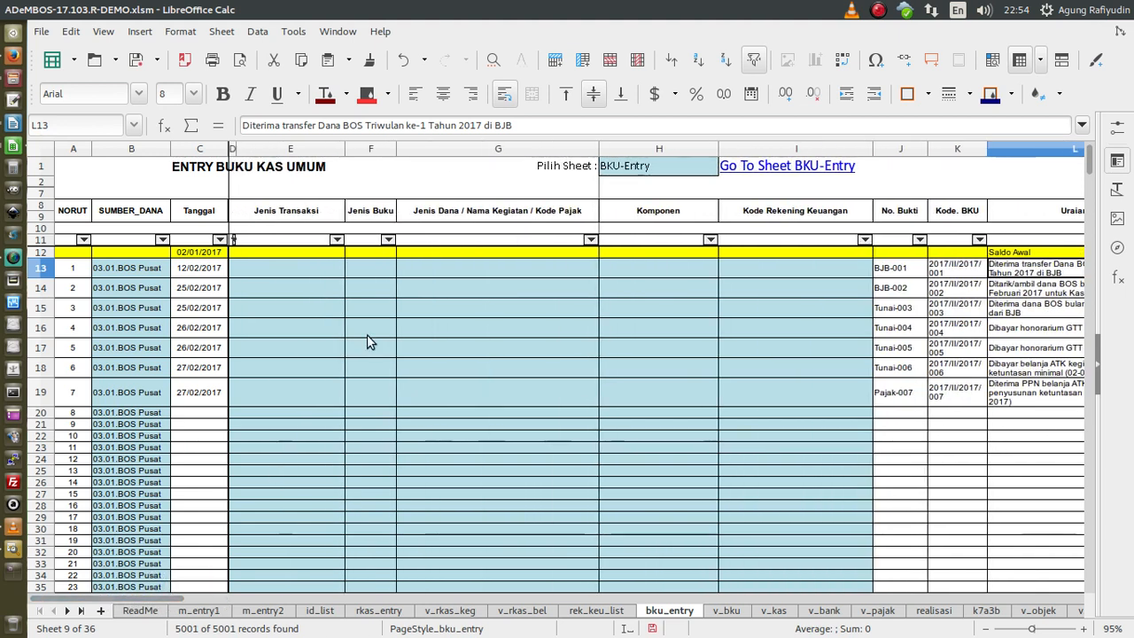
left_click(319, 272)
left_click(350, 269)
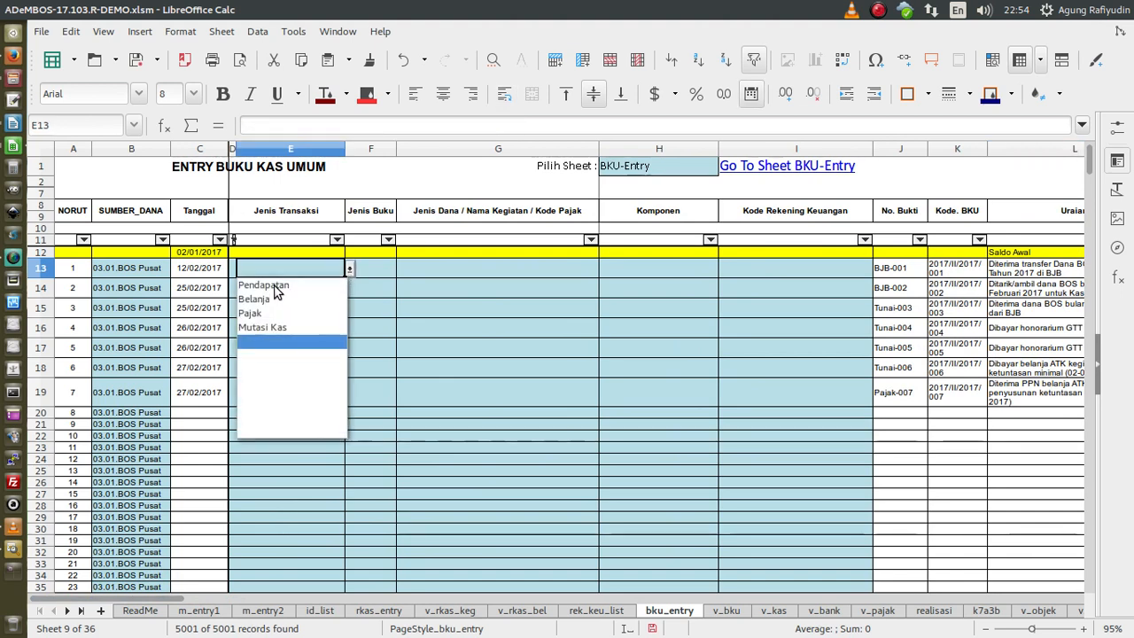
left_click(273, 287)
left_click(375, 268)
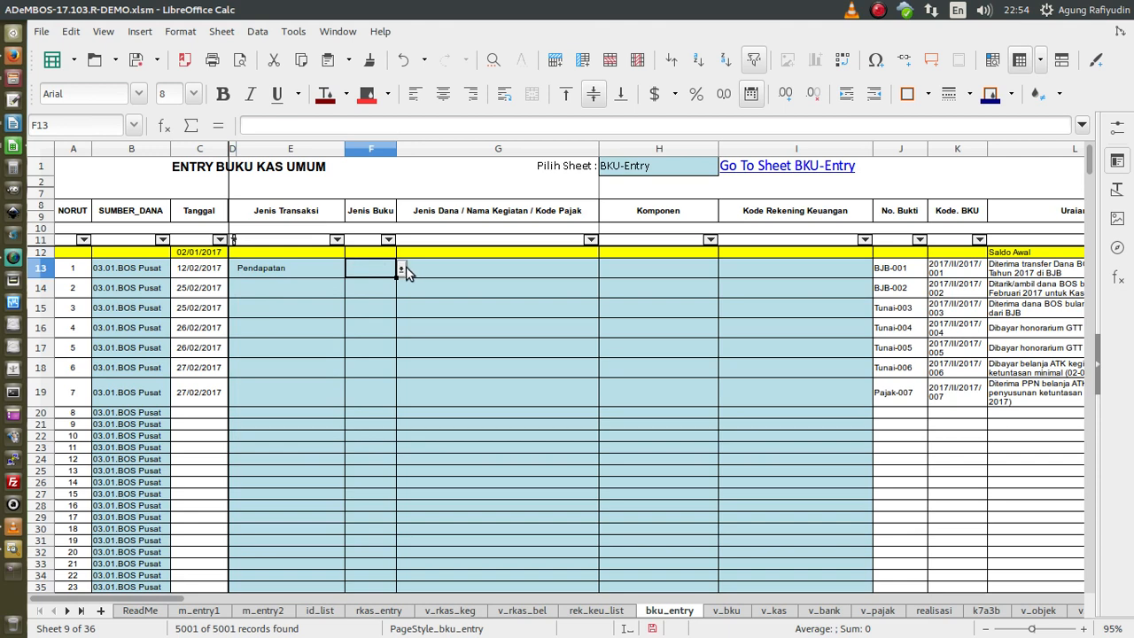
left_click(401, 269)
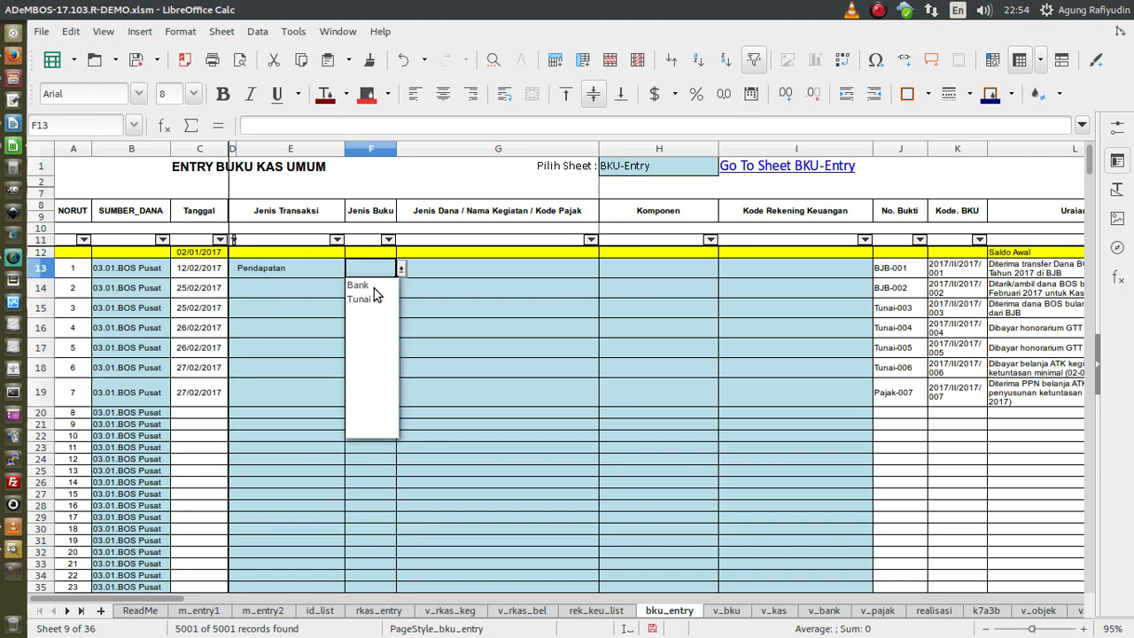
left_click(373, 286)
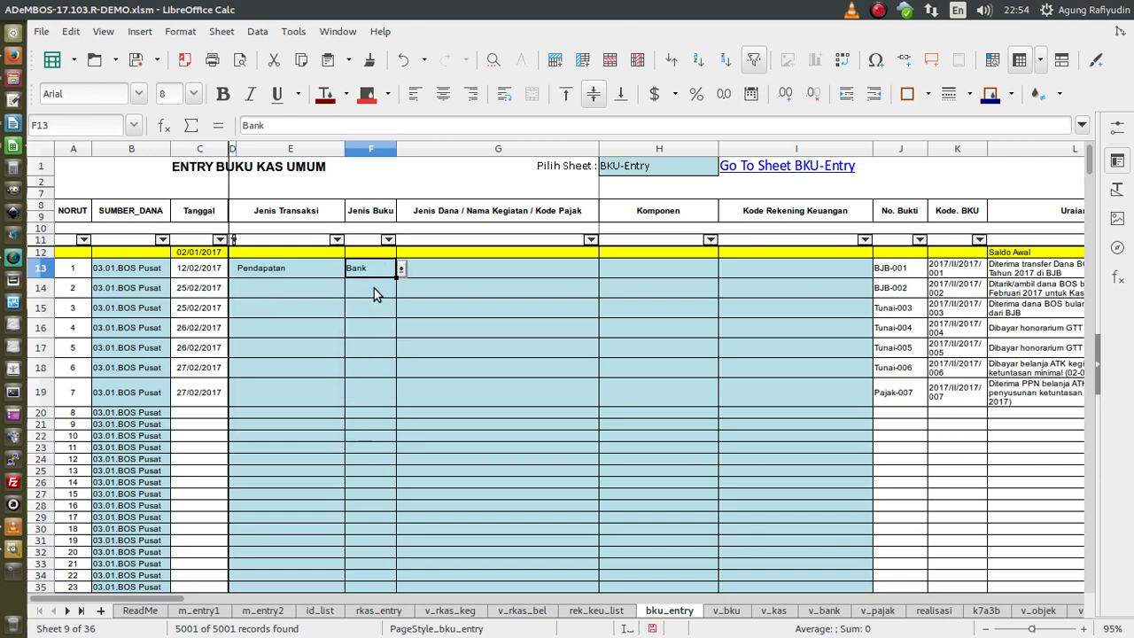
- Choose fund 03.01.BOS Pusat and account code 4142001.BOS for row 13
left_click(511, 267)
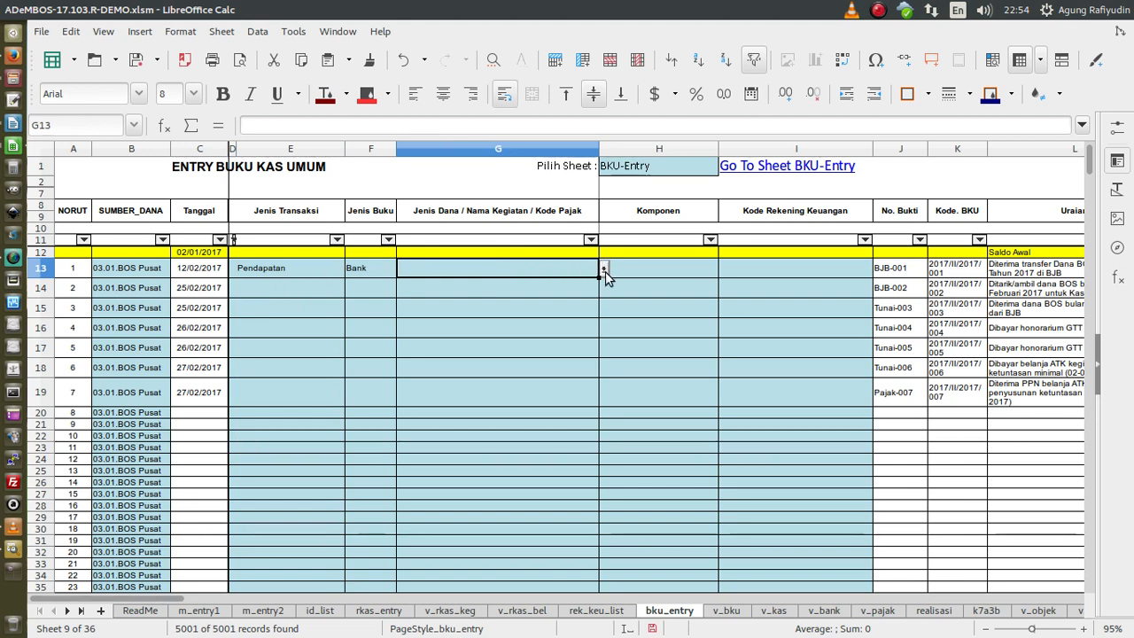
left_click(603, 270)
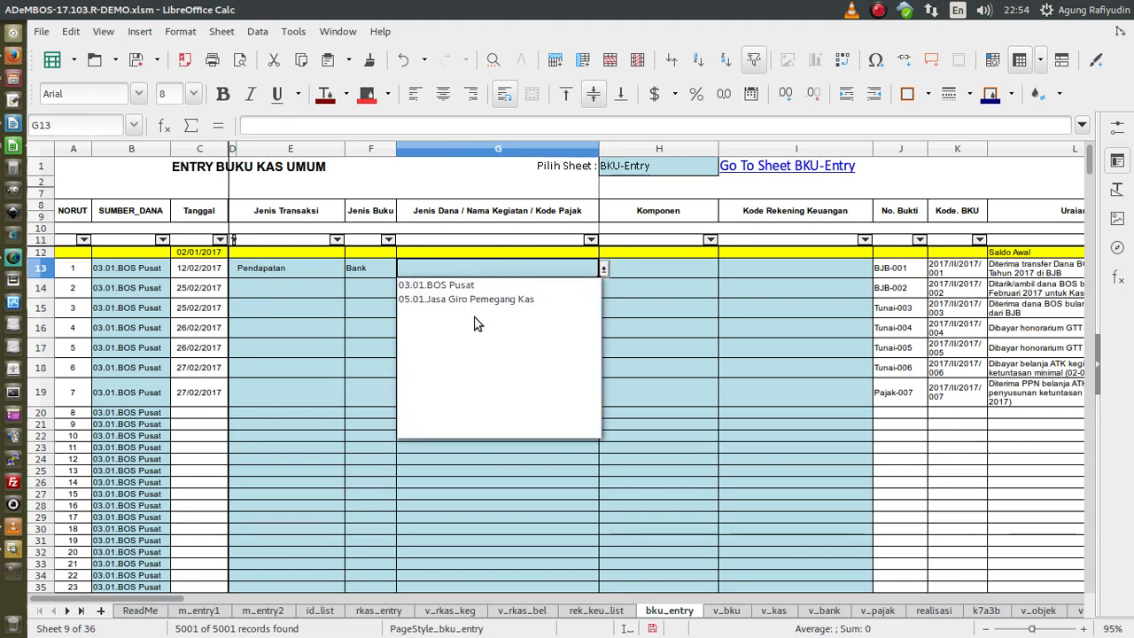
left_click(460, 285)
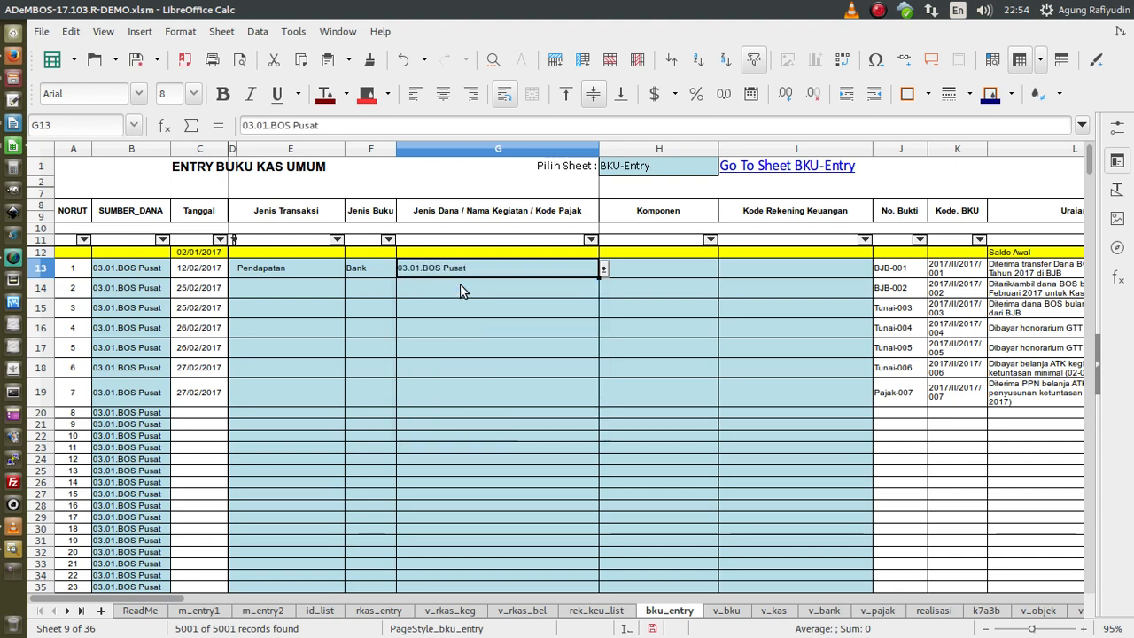
left_click(648, 269)
left_click(722, 269)
left_click(750, 269)
left_click(837, 271)
left_click(878, 268)
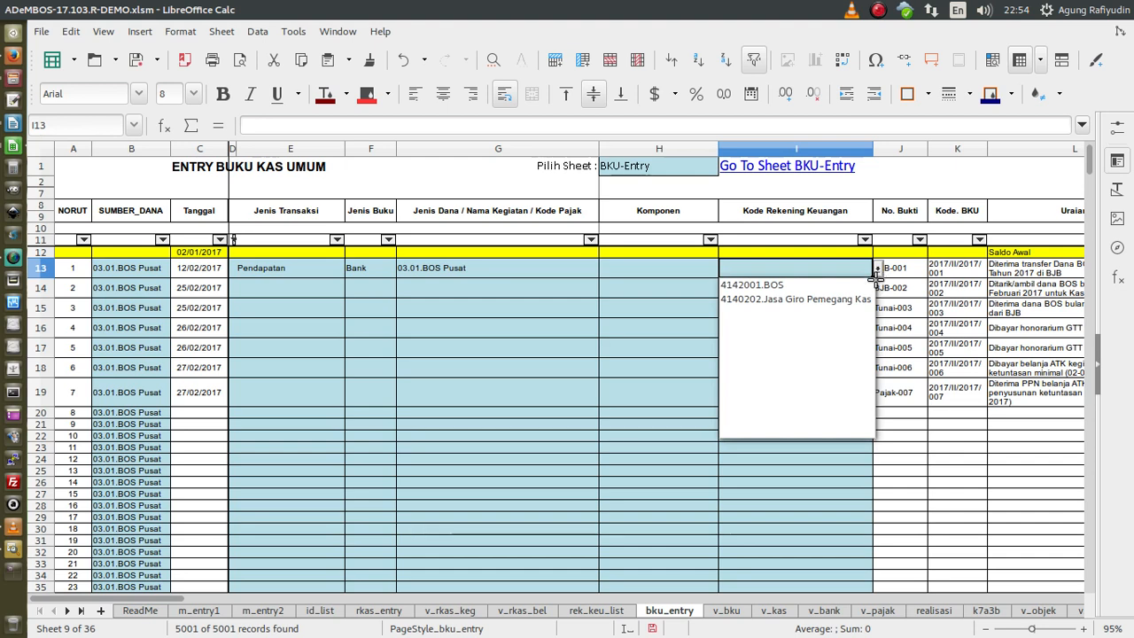
left_click(773, 286)
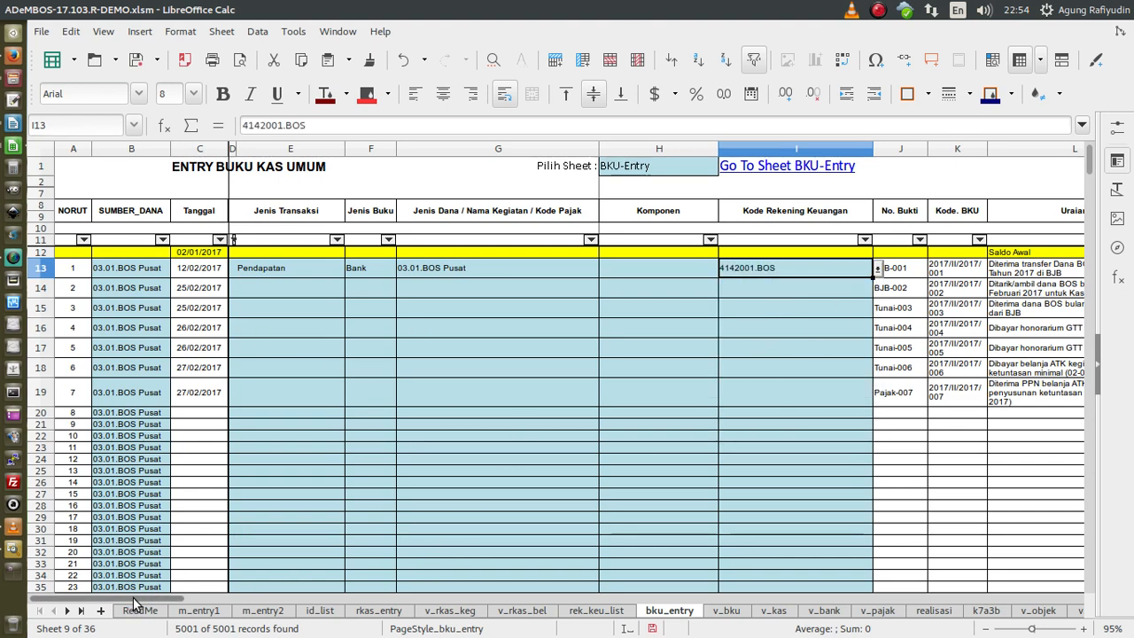
left_click_drag(137, 601, 207, 611)
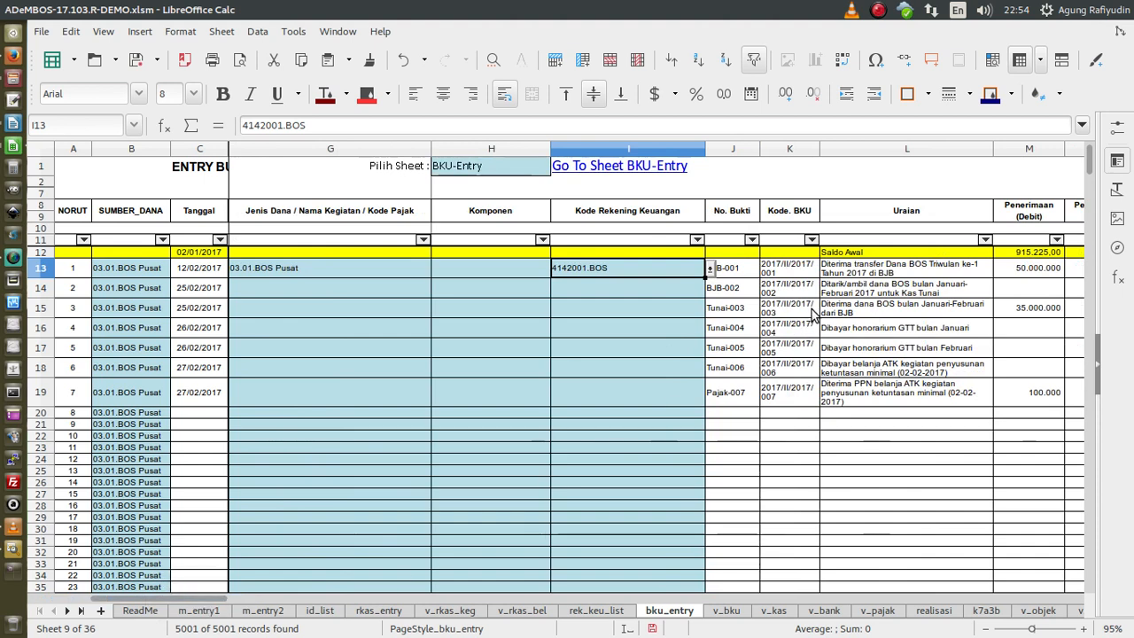
left_click(979, 297)
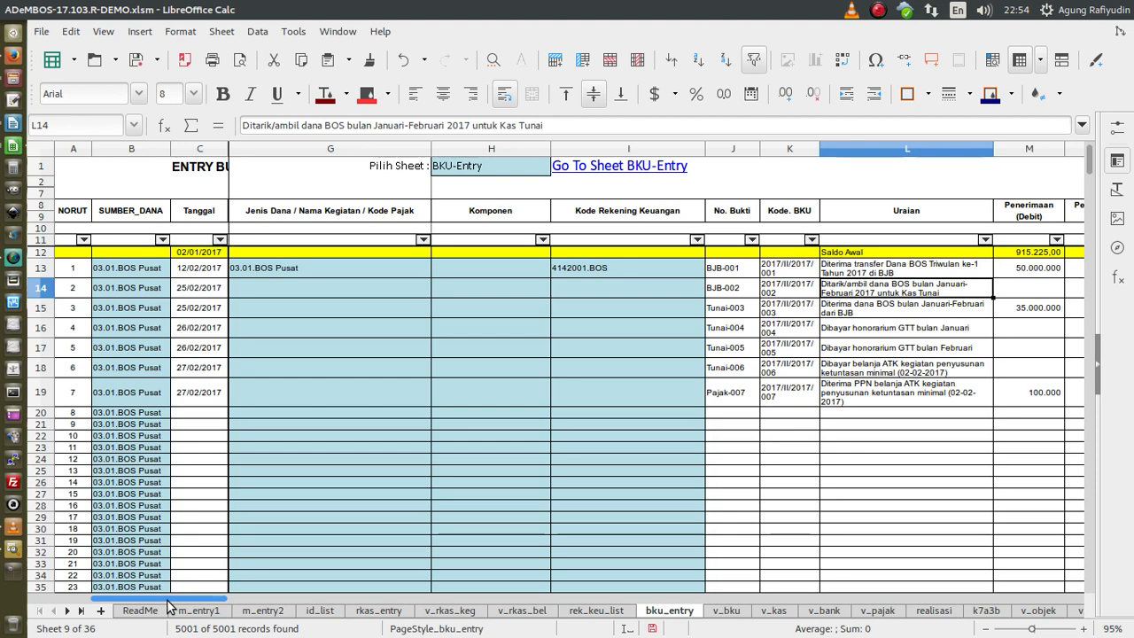
- Set row 14's transaction type to Mutasi Kas and its book type to Bank
left_click_drag(168, 604, 140, 604)
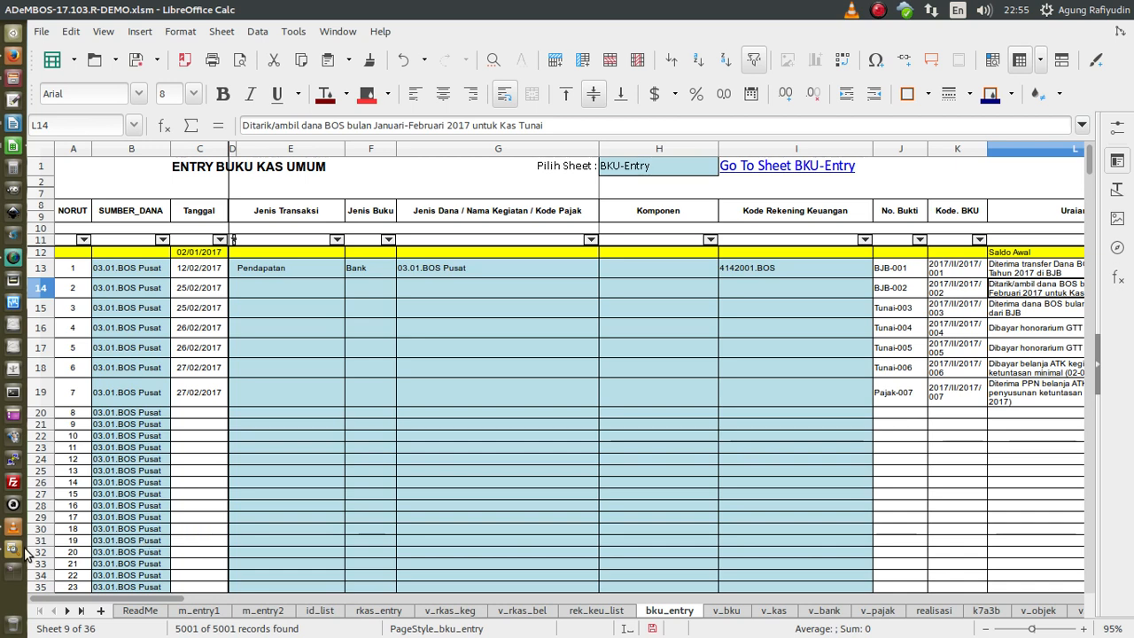
left_click(313, 289)
left_click(348, 290)
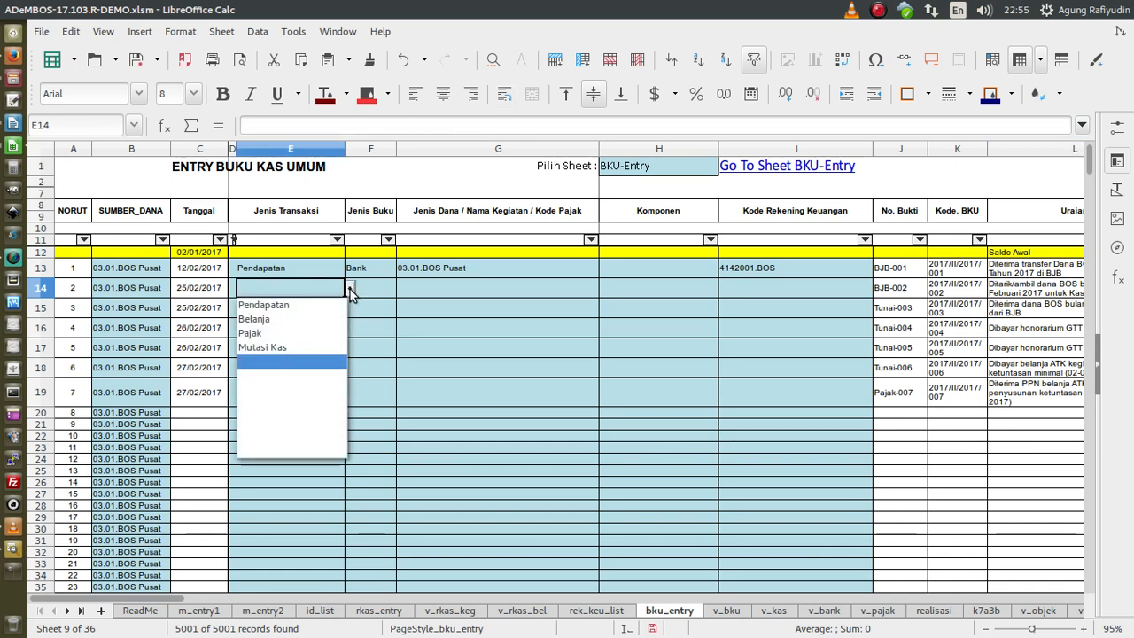
left_click(301, 349)
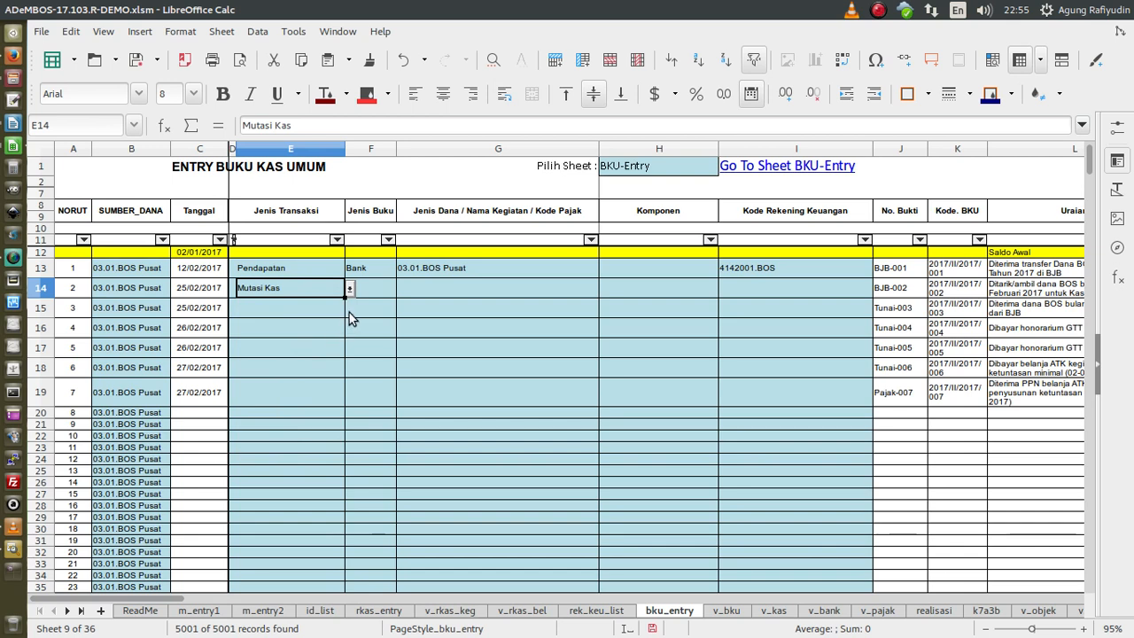
left_click(381, 291)
left_click(401, 289)
left_click(372, 305)
- Review row 14's fund, component and account code lists, leave them blank, and read its description
left_click(558, 288)
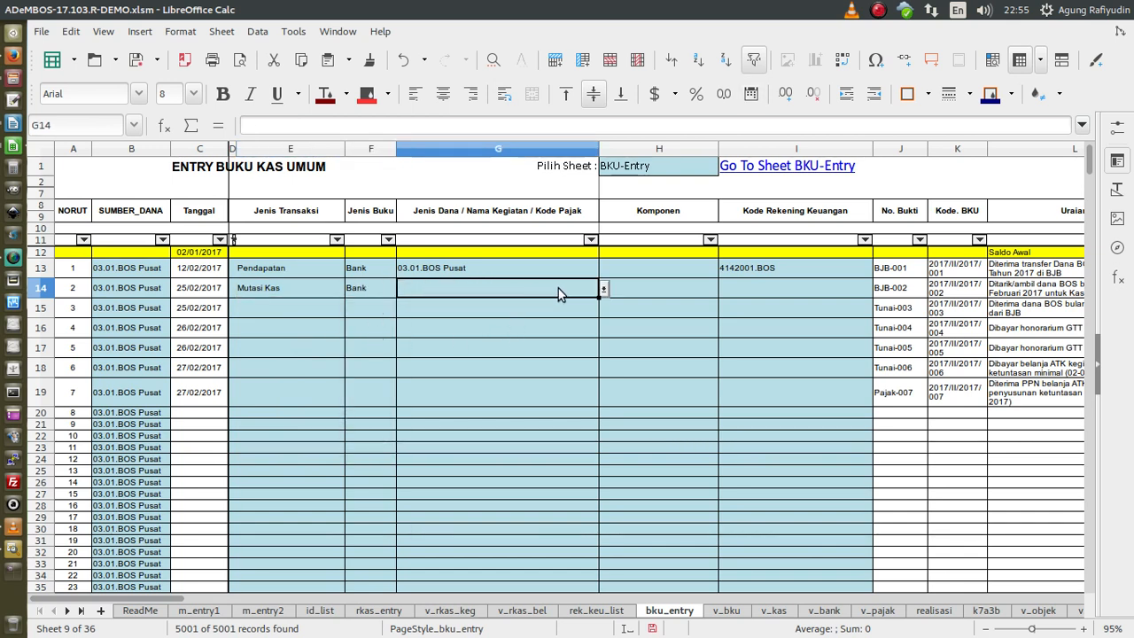
left_click(604, 289)
left_click(604, 290)
left_click(655, 289)
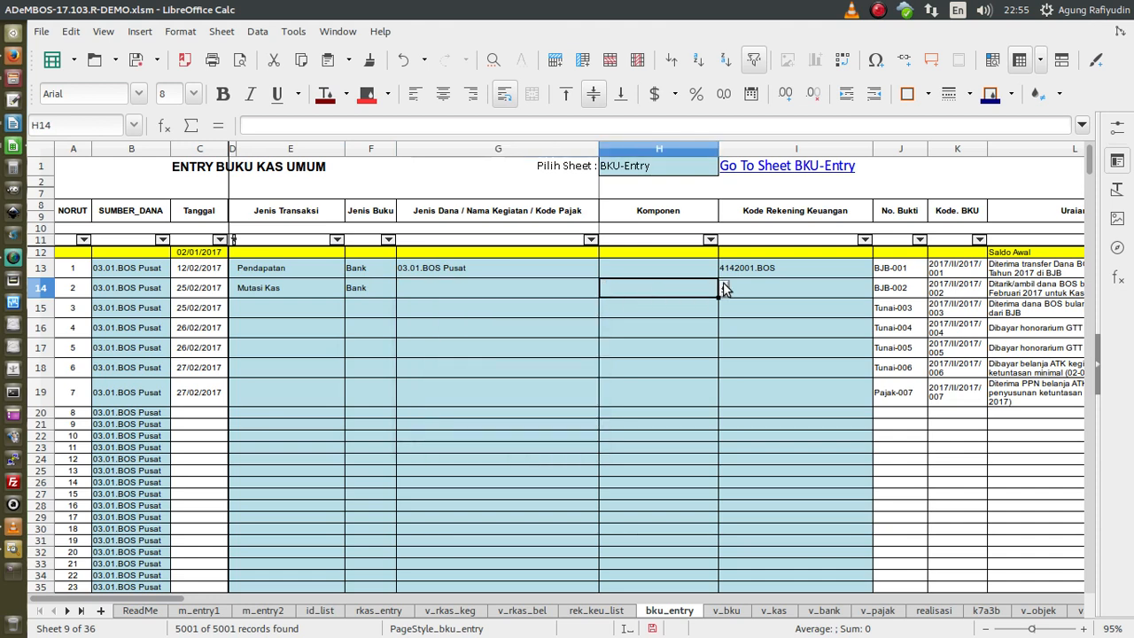
left_click(724, 288)
left_click(782, 288)
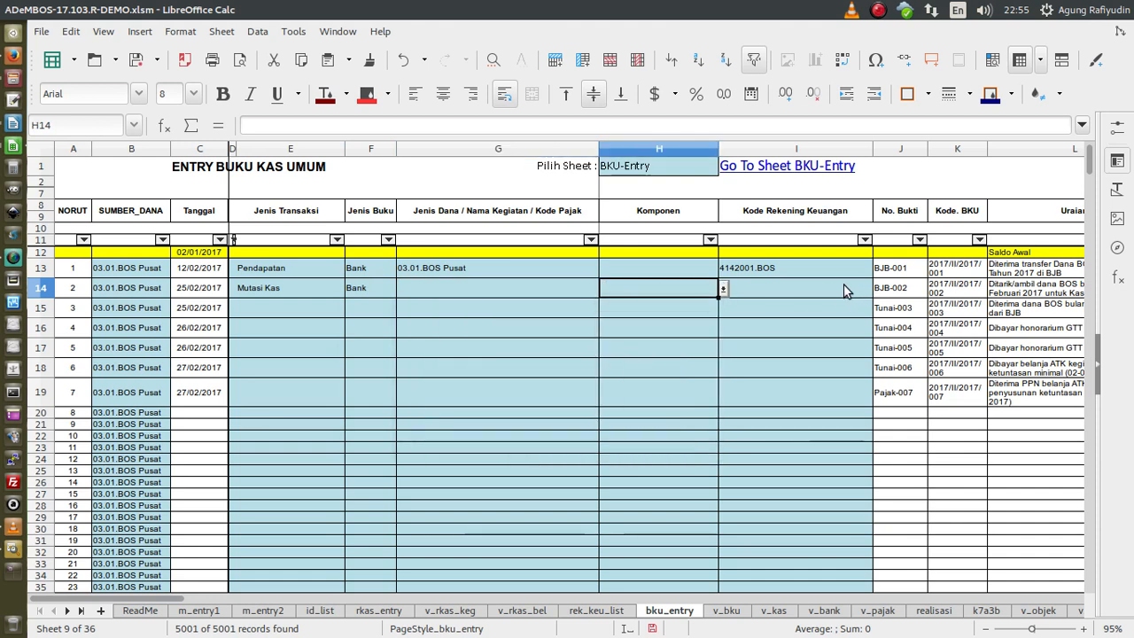
left_click(848, 287)
left_click(879, 289)
left_click(879, 288)
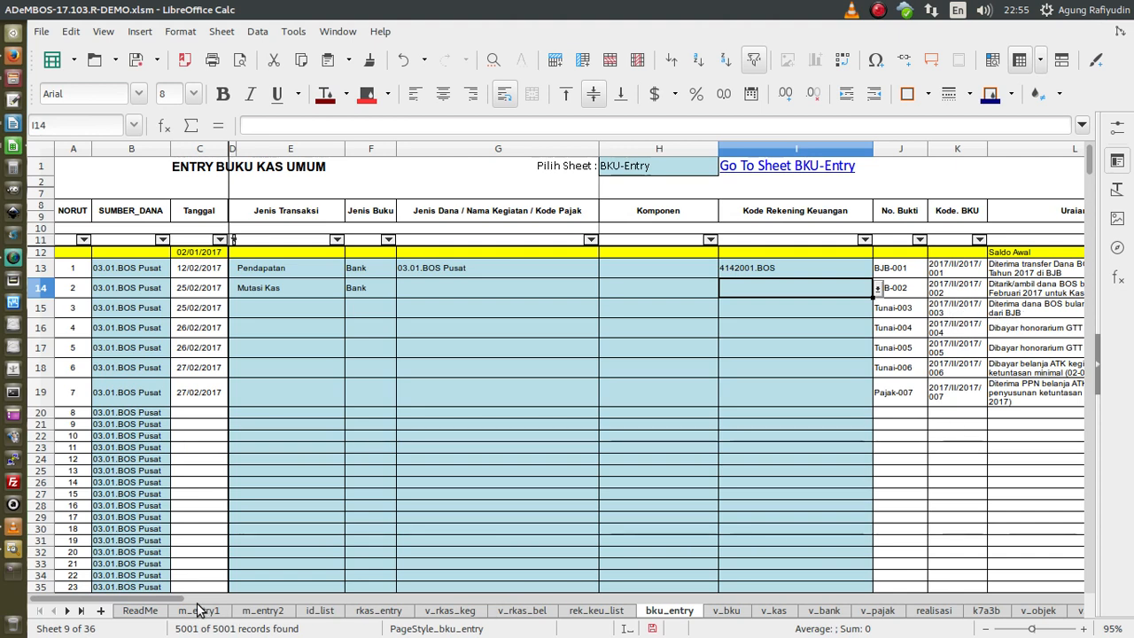
left_click_drag(181, 604, 271, 604)
left_click(536, 306)
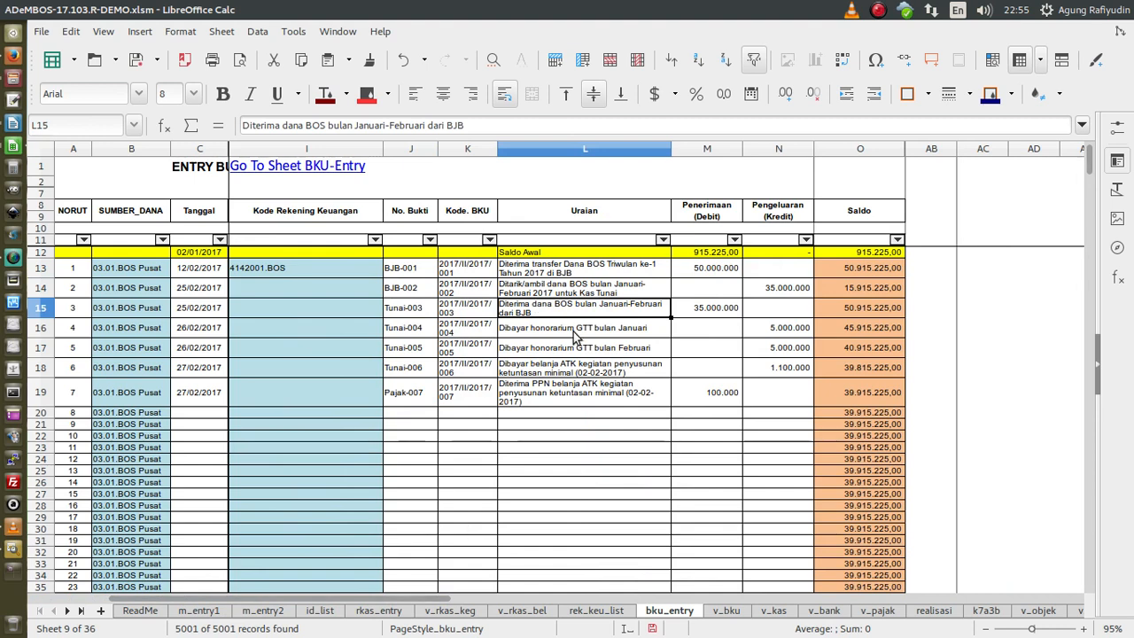
left_click_drag(424, 599, 268, 607)
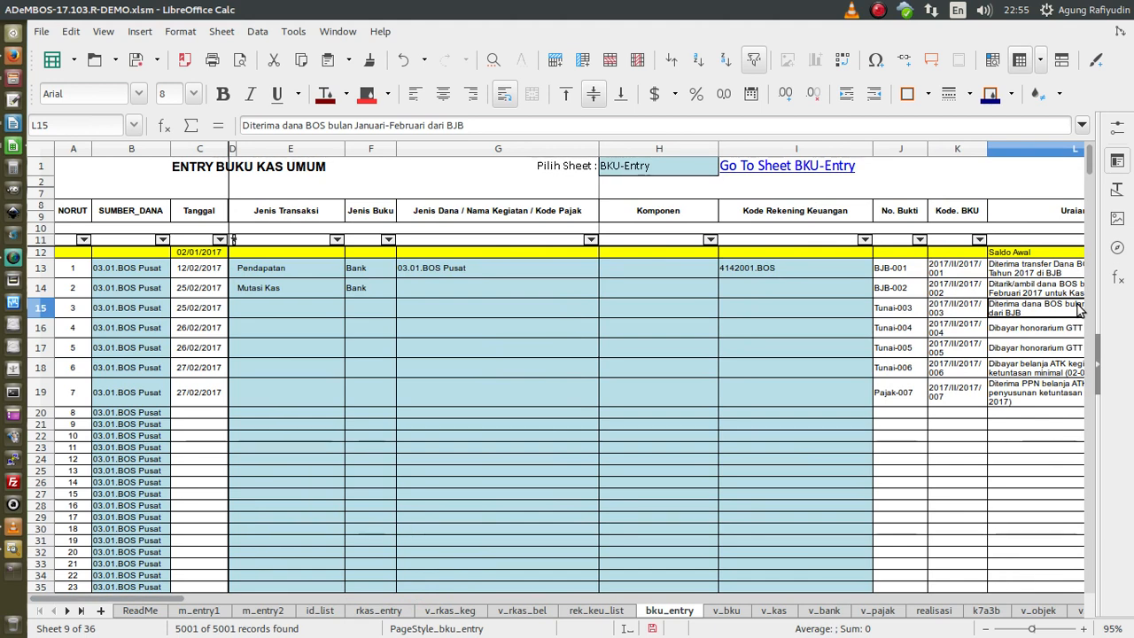
- Set row 15's transaction type to Mutasi Kas and its book type to Tunai
left_click(264, 310)
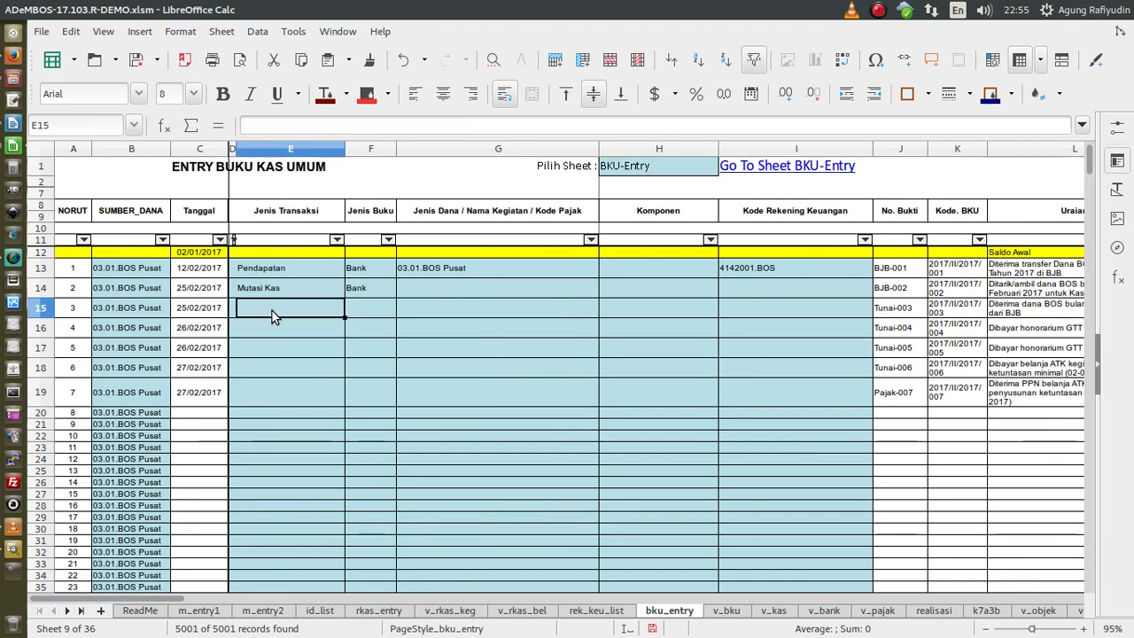
left_click(350, 309)
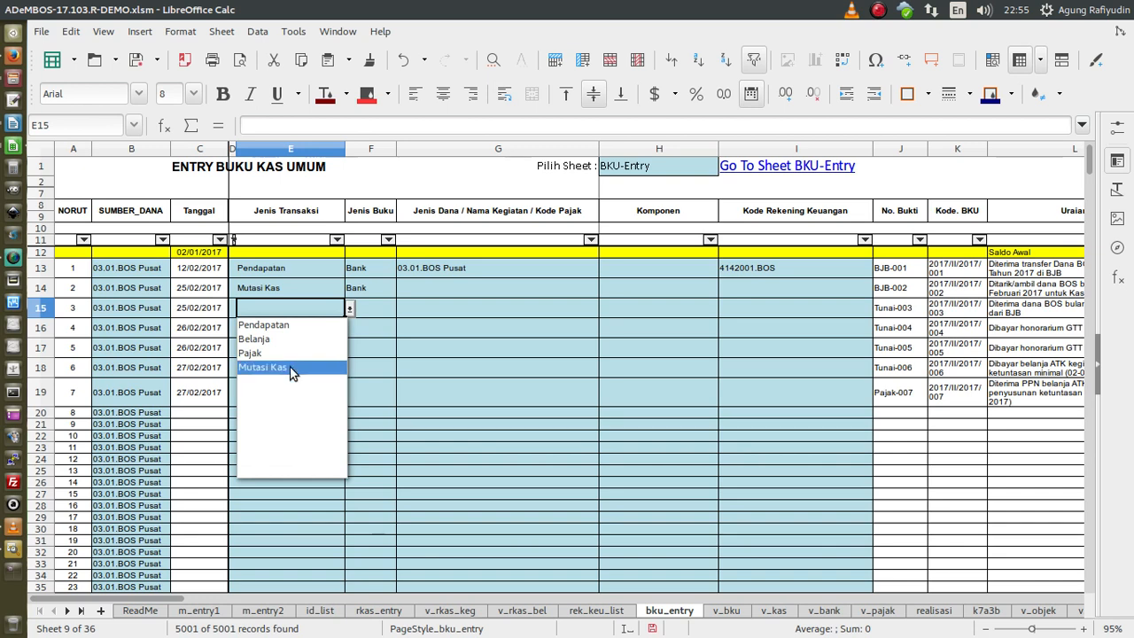
left_click(293, 370)
left_click(379, 310)
left_click(402, 309)
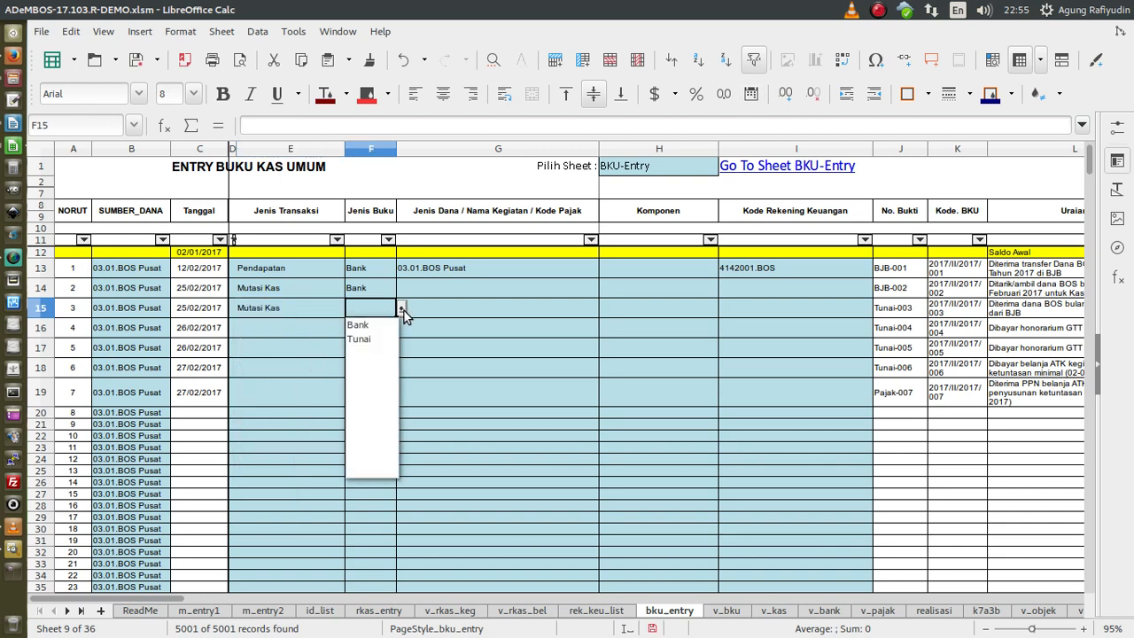
left_click(372, 342)
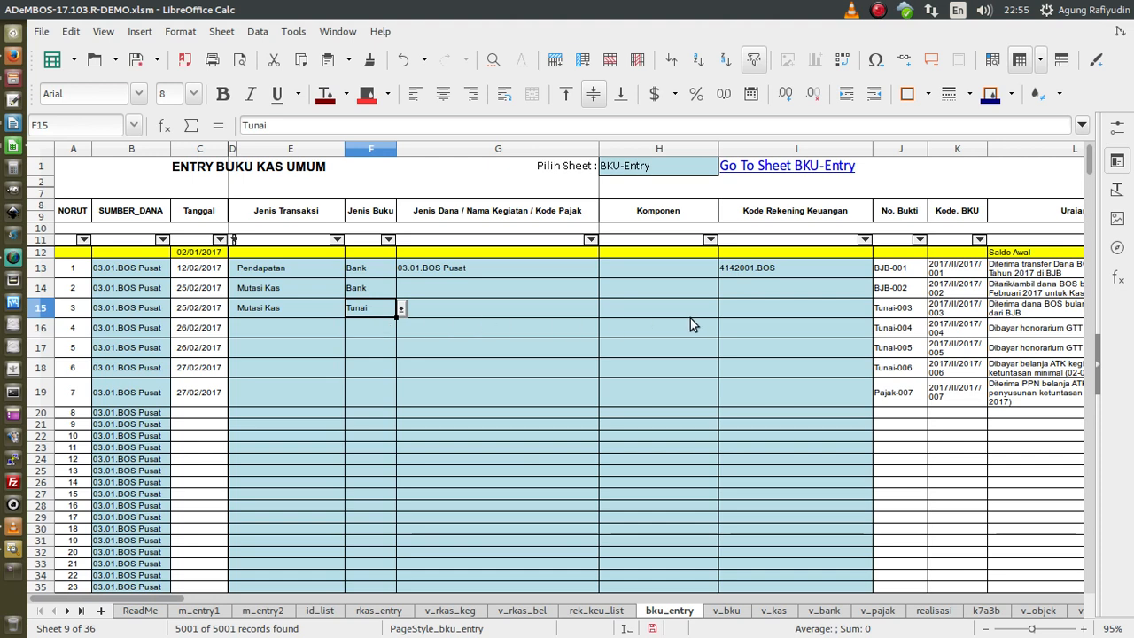
- Review row 15's component and account code lists, leave them blank, and read its description
left_click(572, 312)
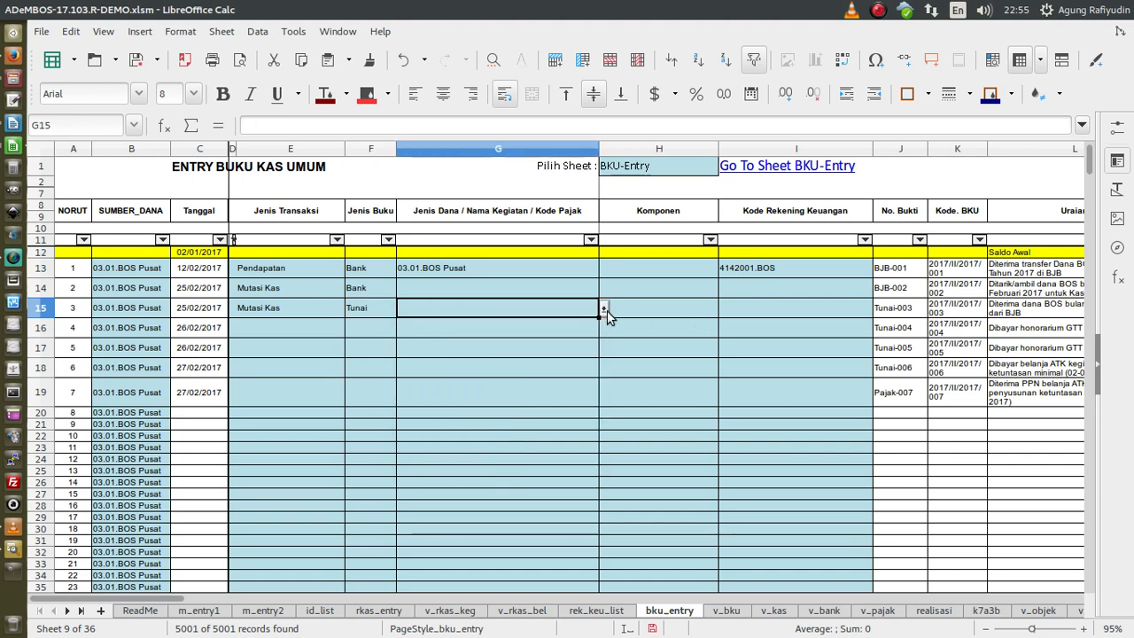
left_click(688, 315)
left_click(723, 309)
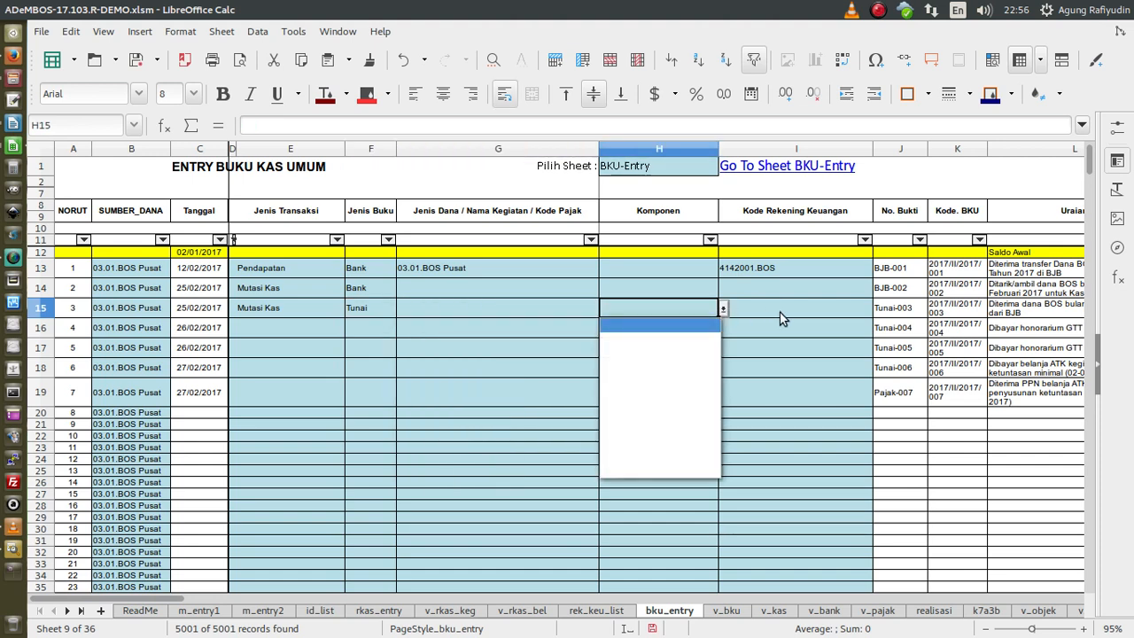
left_click(780, 312)
left_click(877, 309)
left_click(877, 310)
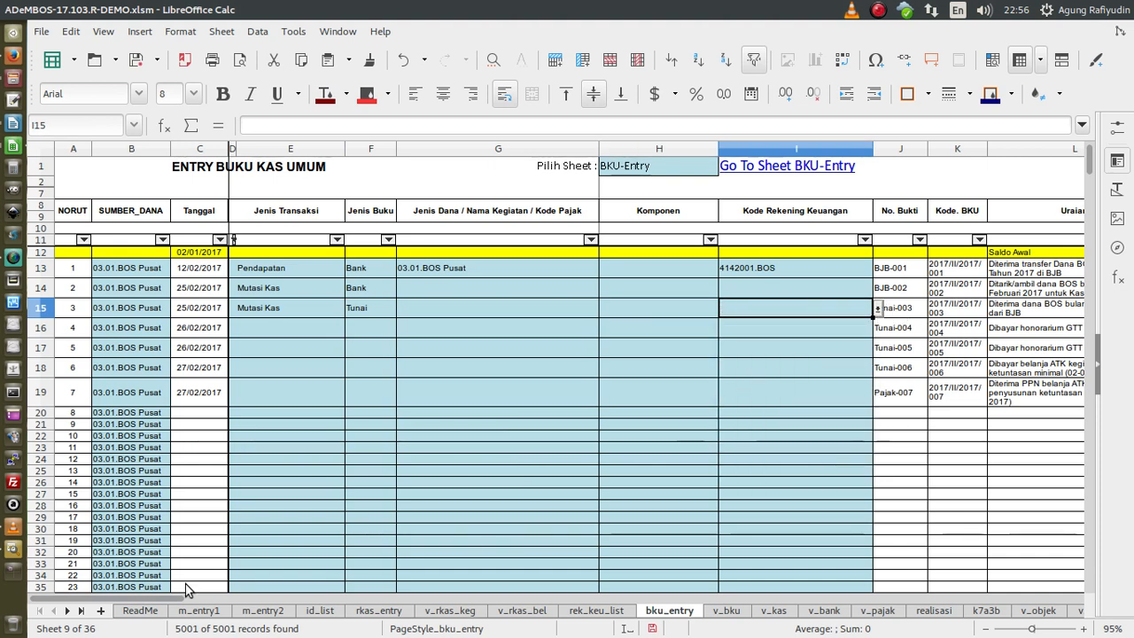
left_click_drag(189, 600, 216, 599)
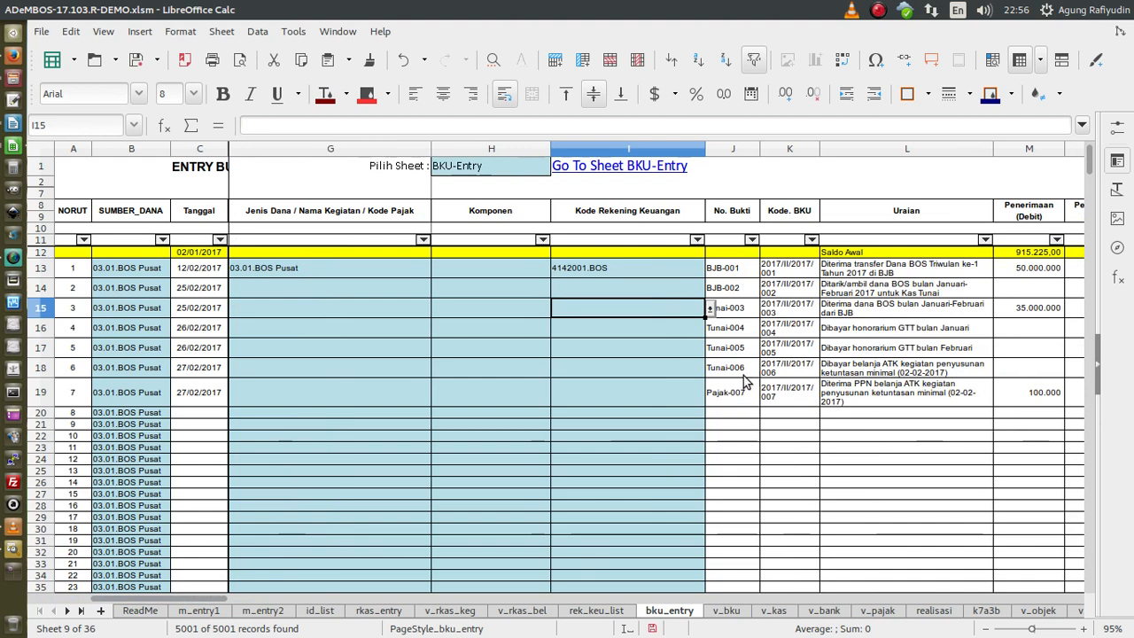
left_click(905, 333)
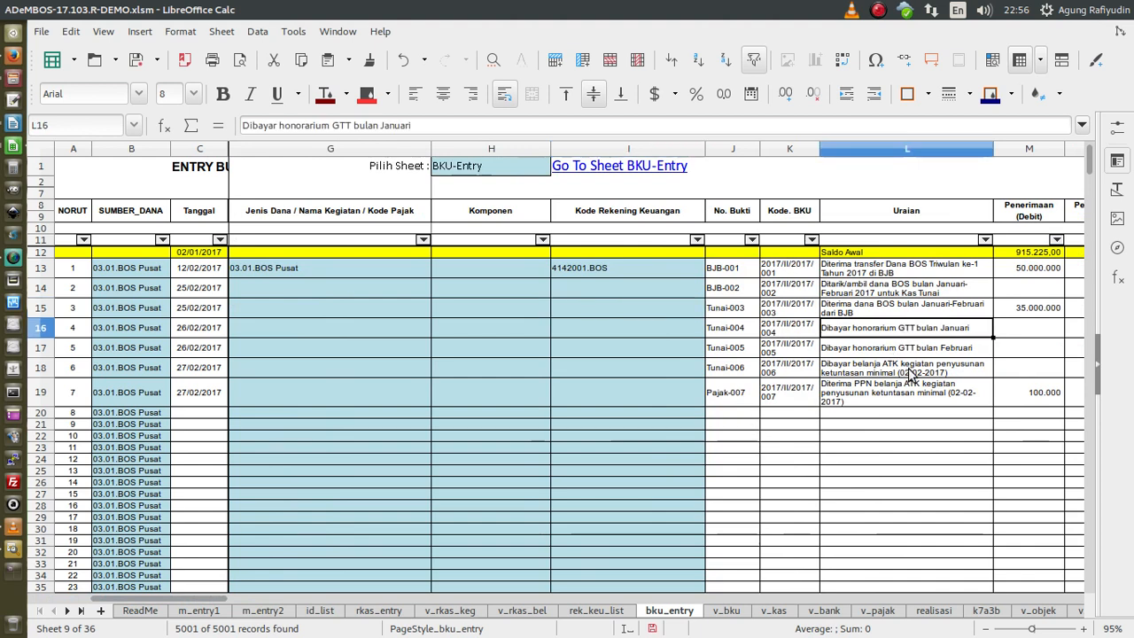
- Set row 16's transaction type to Belanja and its book type to Tunai
left_click_drag(141, 600, 115, 600)
left_click(316, 330)
left_click(350, 328)
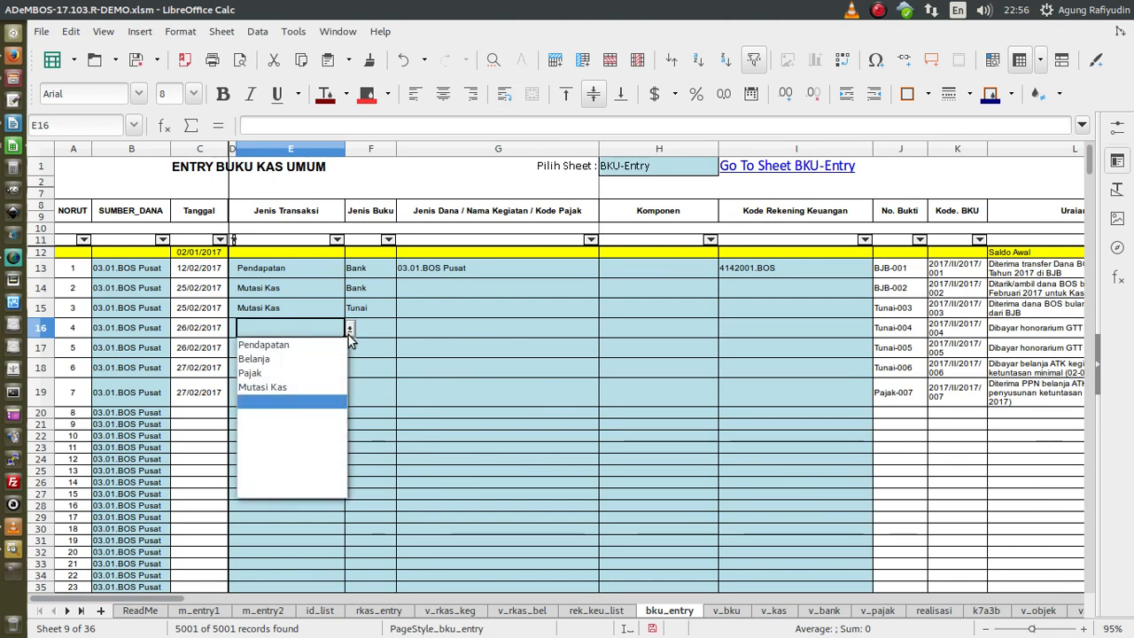
left_click(268, 359)
left_click(373, 327)
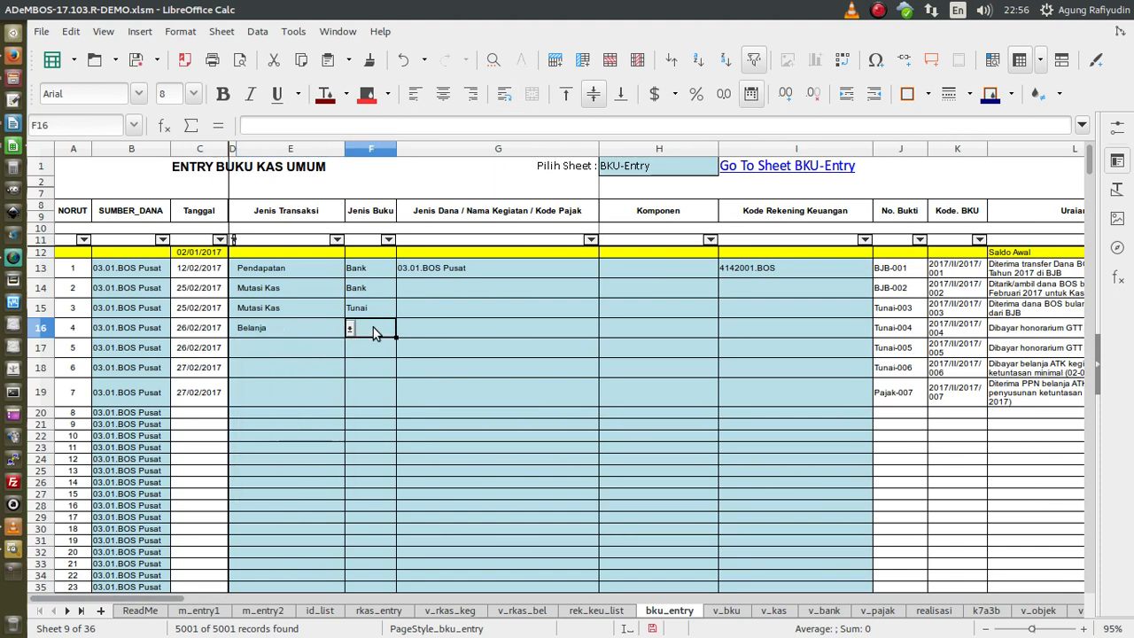
left_click(403, 329)
left_click(372, 359)
- Set G16's activity to 01.07.01.18.Pembayaran Honor Guru
left_click(431, 327)
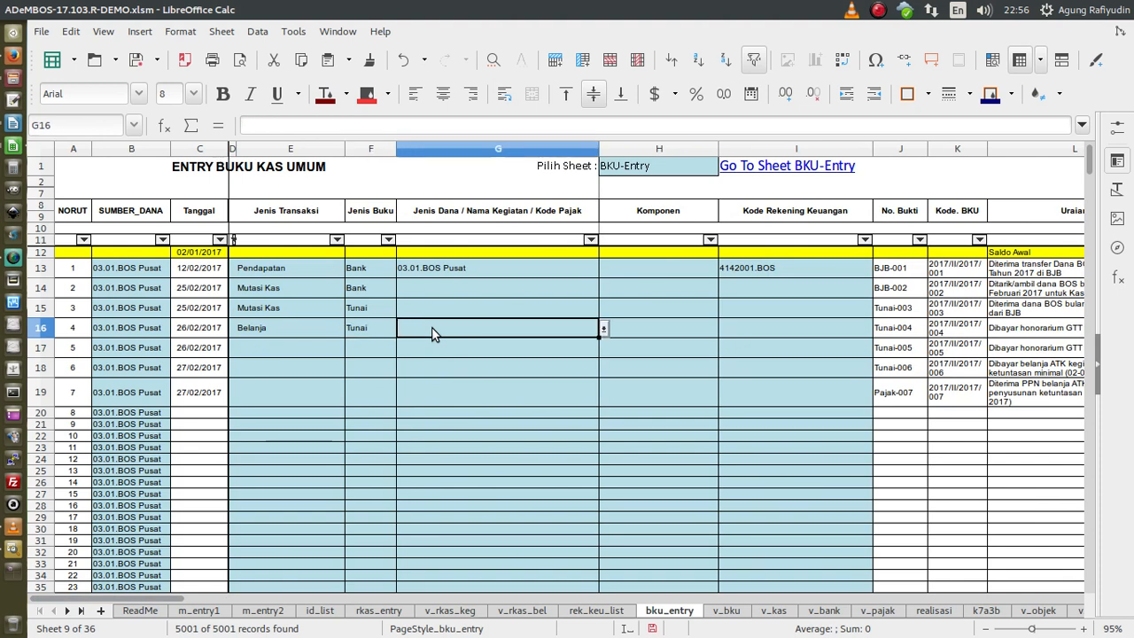
left_click(604, 328)
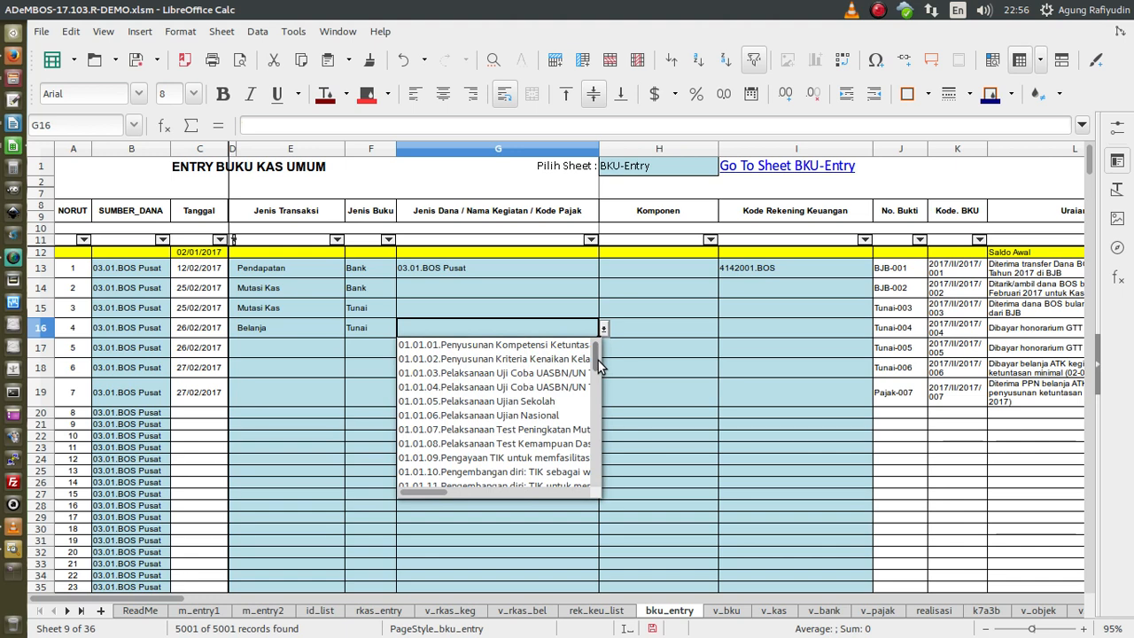
left_click_drag(599, 361, 598, 456)
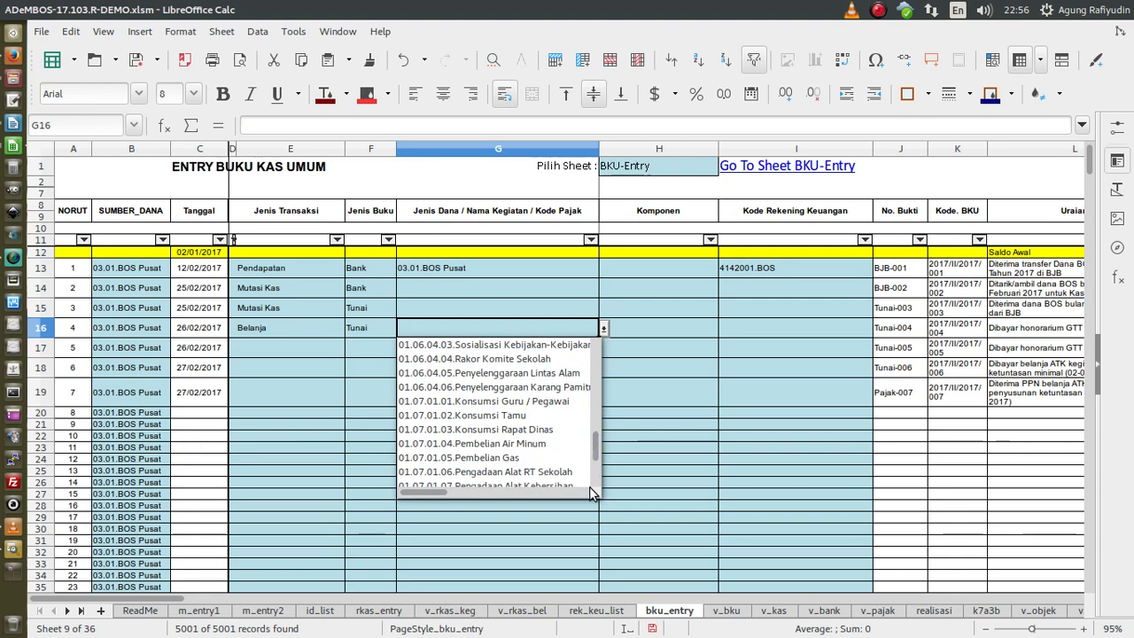
scroll(564, 450, "down", 3)
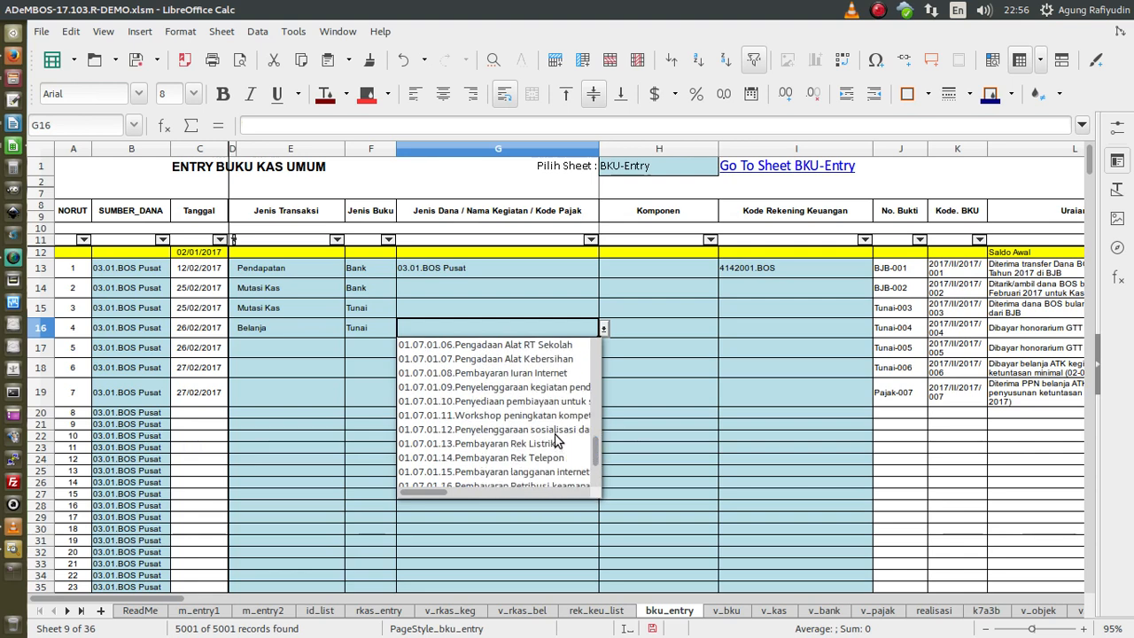
scroll(556, 441, "up", 3)
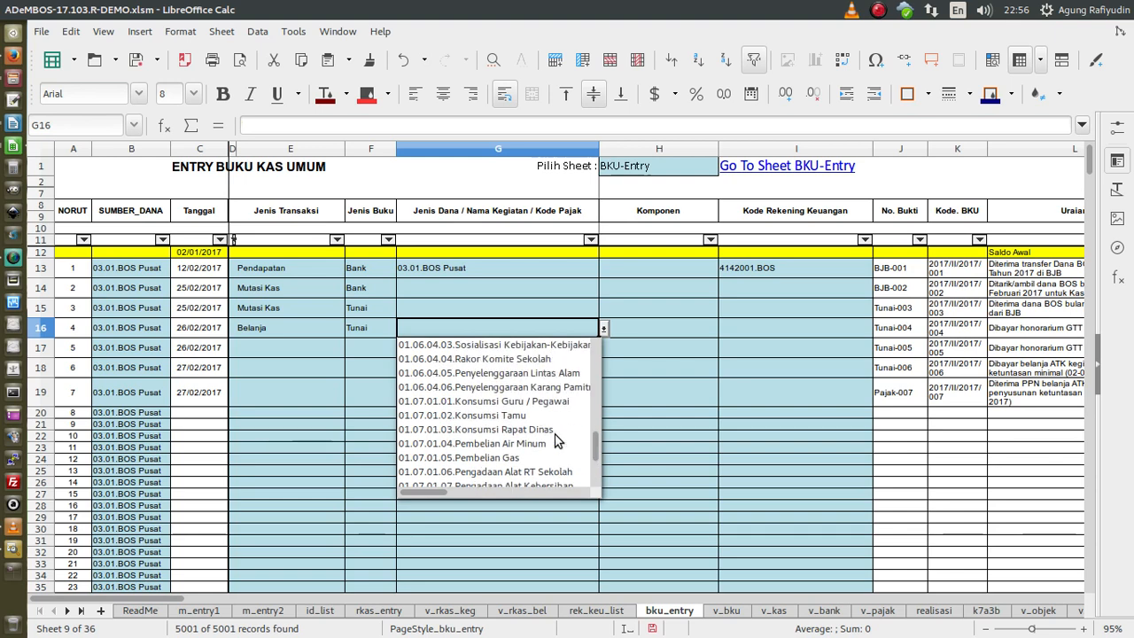
scroll(556, 440, "down", 6)
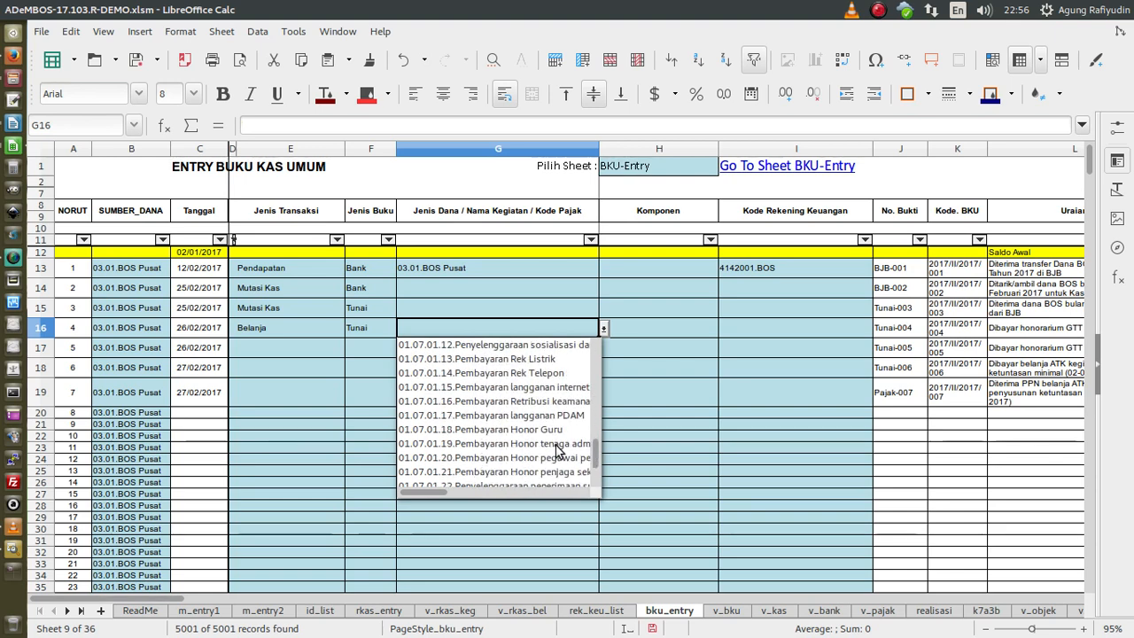
left_click(535, 430)
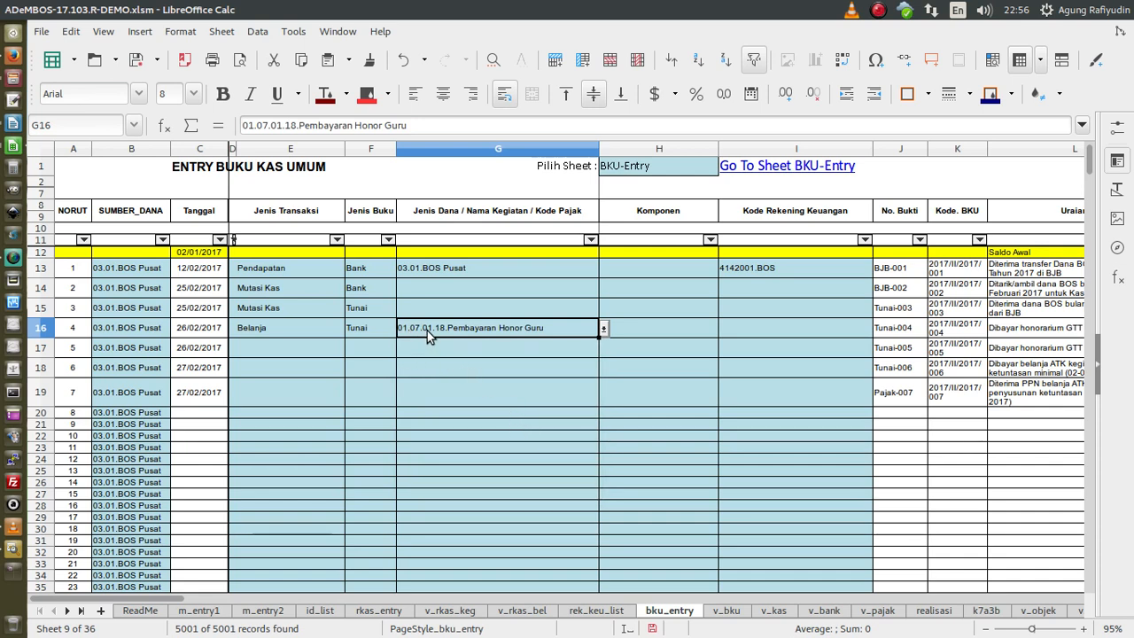
- Set H16 to 07.Pembayaran Honorarium Bulanan and I16 to 5210202.Honorarium Pegawai Honorer/tidak tetap
left_click(667, 329)
left_click(722, 329)
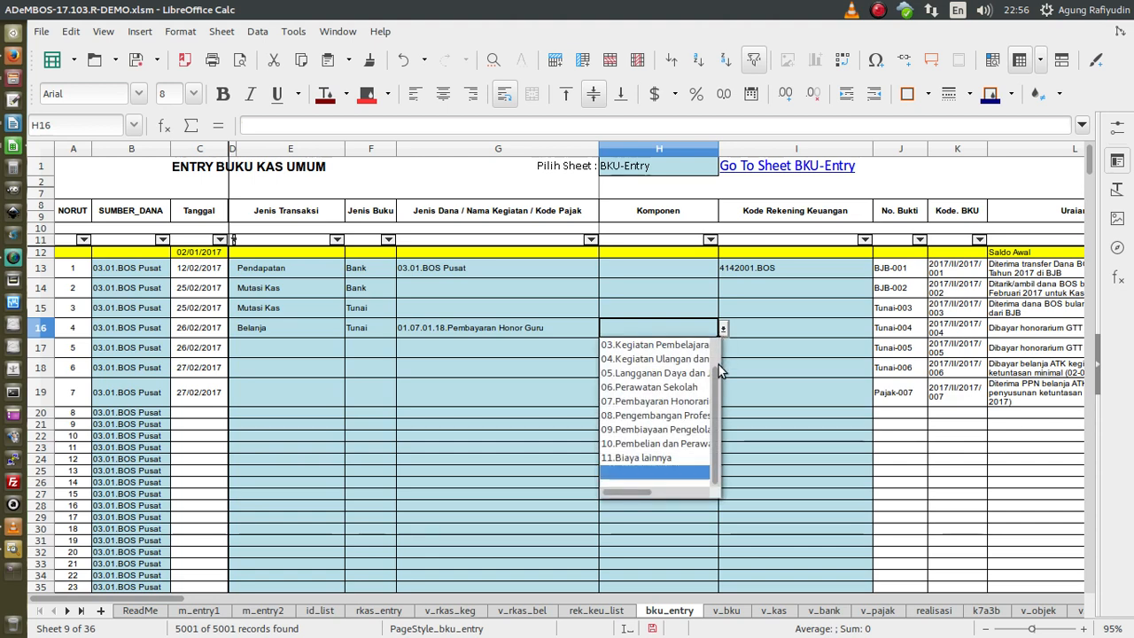
left_click(684, 401)
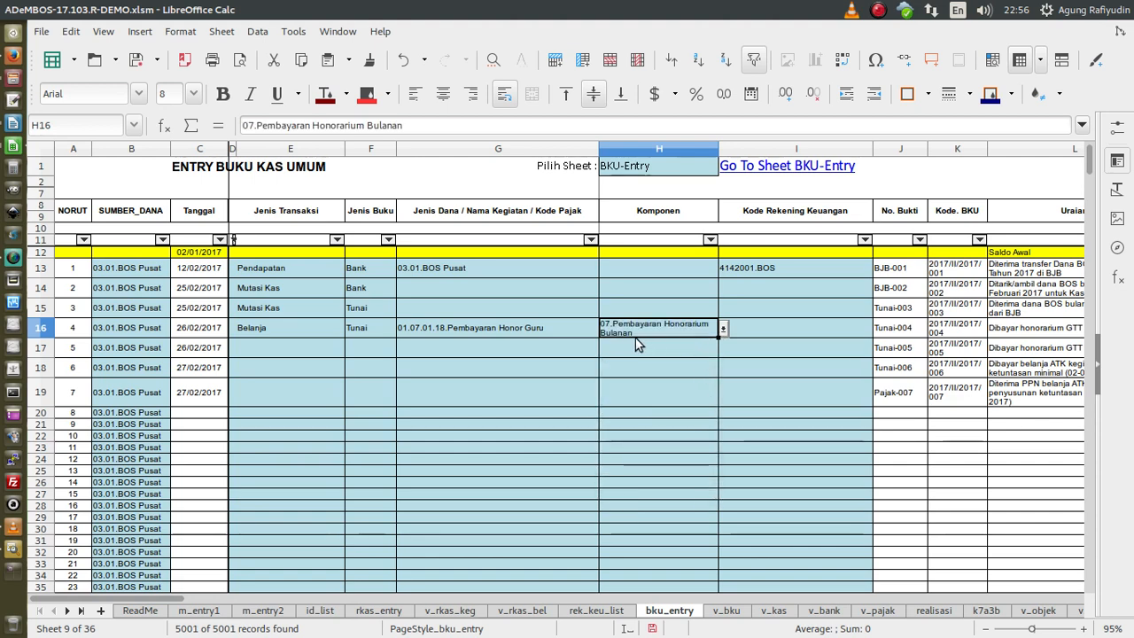
left_click(757, 327)
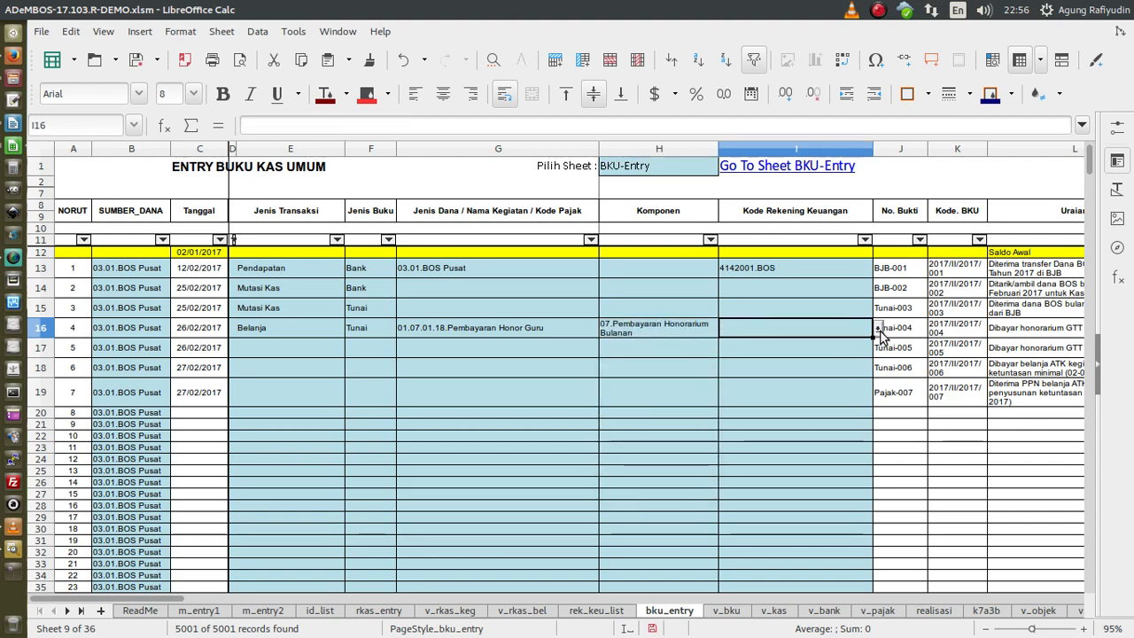
left_click(879, 331)
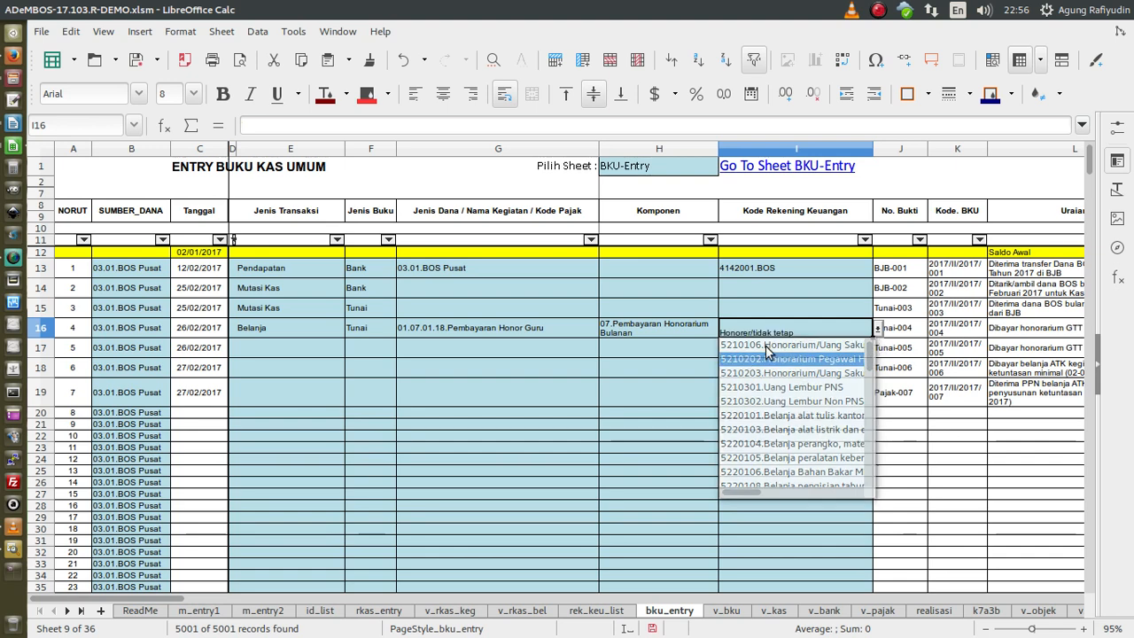
left_click(745, 358)
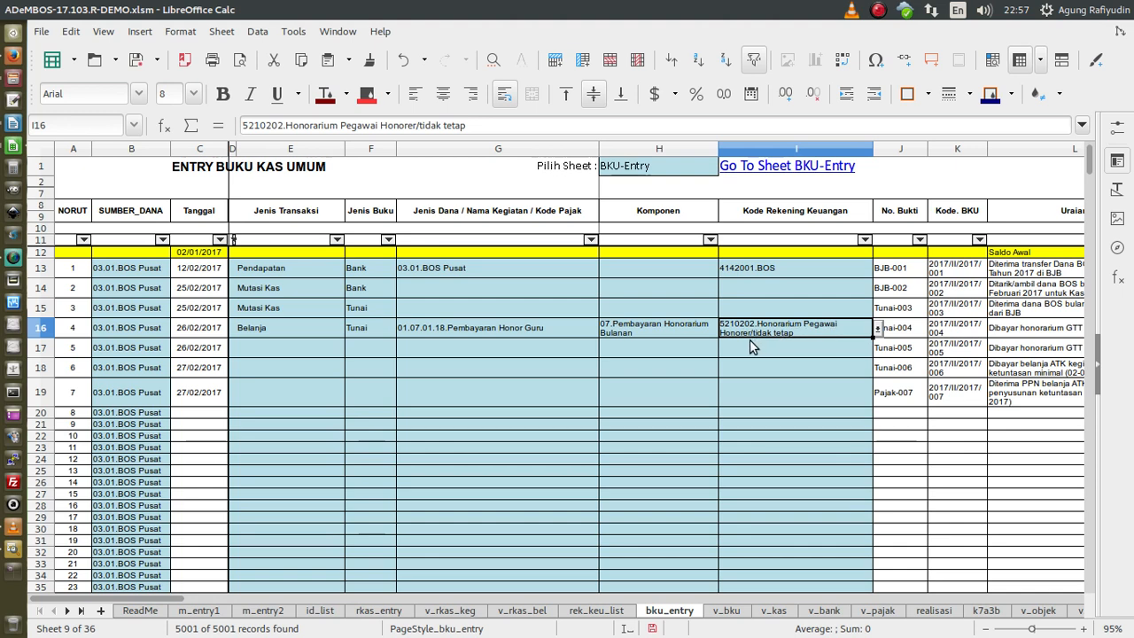
left_click(1001, 334)
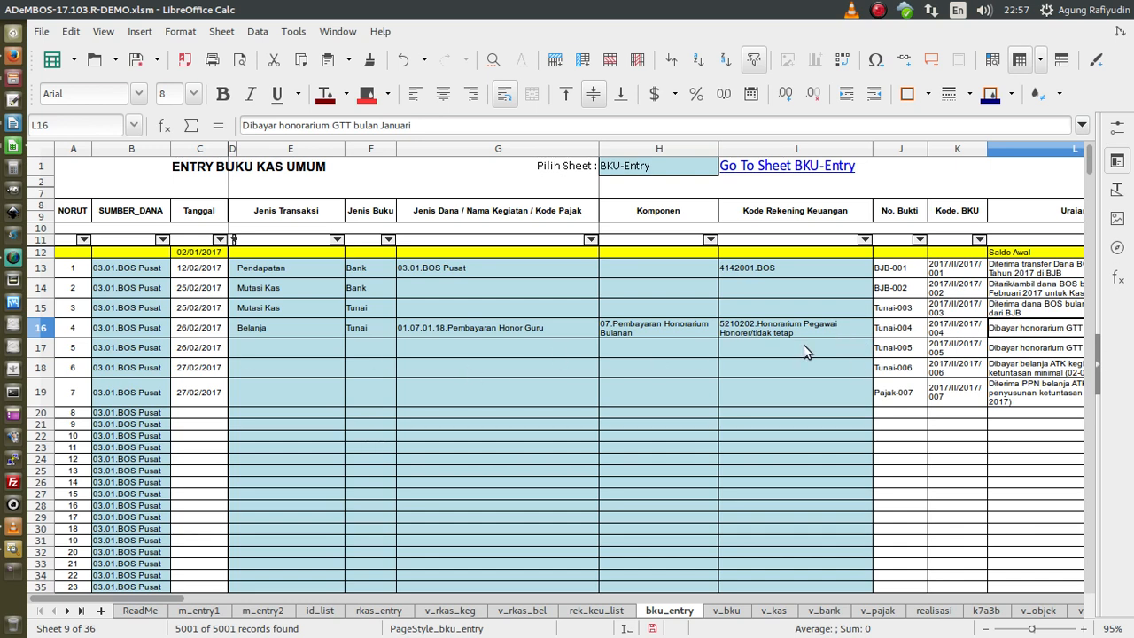
left_click_drag(182, 601, 225, 614)
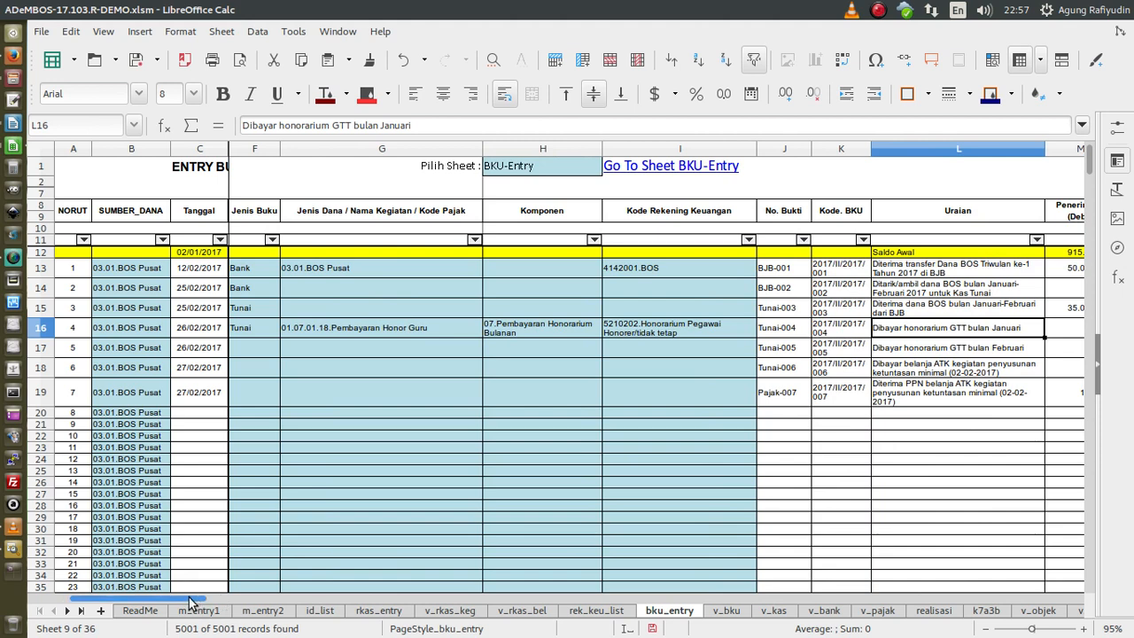
left_click_drag(197, 602, 181, 602)
- Fill E17:I17 down from row 16's categories with Ctrl+D
left_click_drag(270, 355, 786, 354)
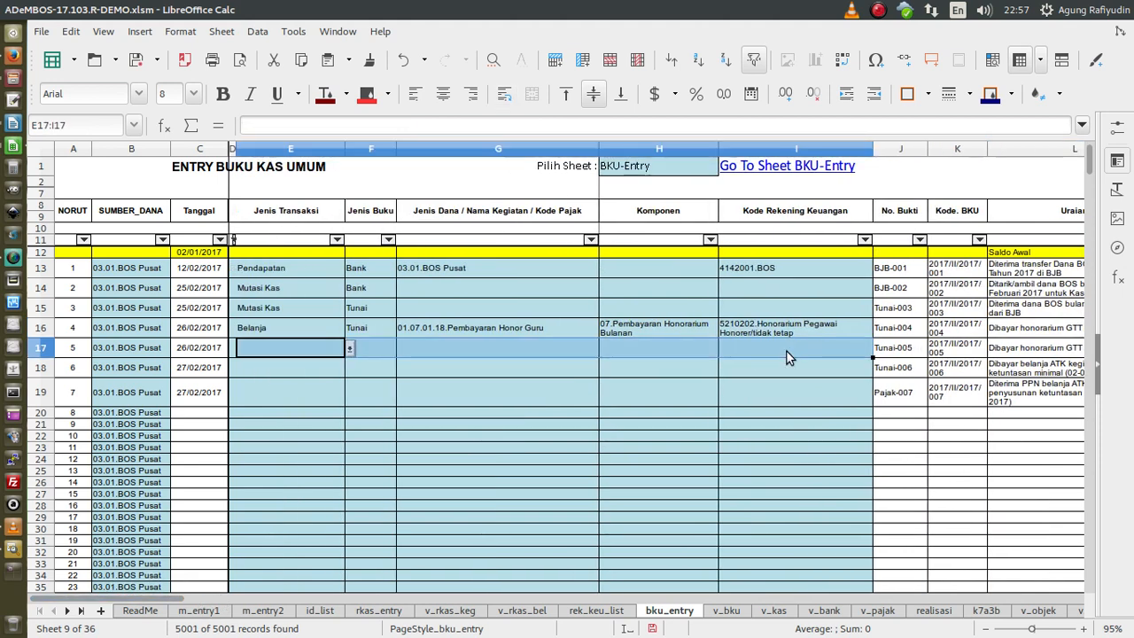
key("ctrl+d")
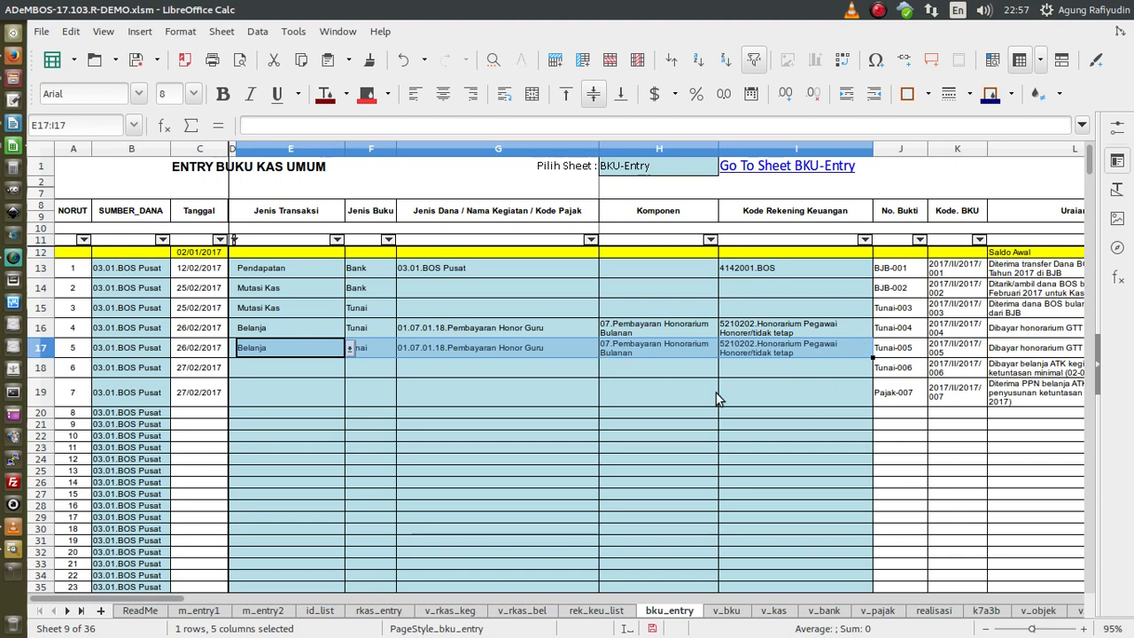
left_click_drag(177, 602, 269, 600)
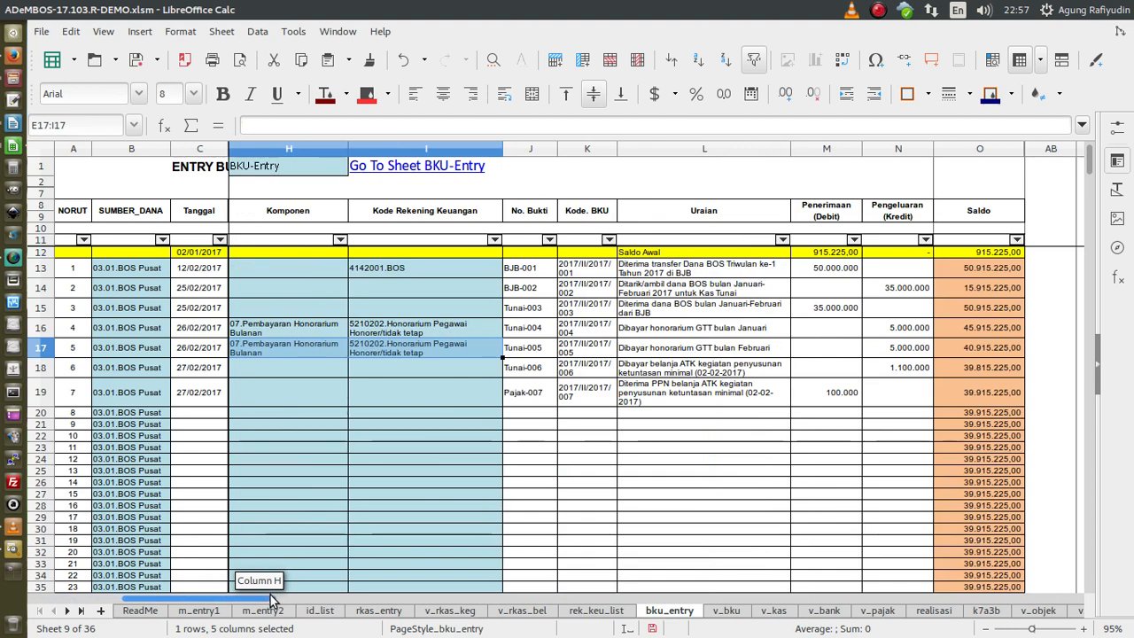
left_click_drag(271, 600, 186, 600)
- Set row 18's transaction type to Belanja and its book type to Tunai
left_click(293, 371)
left_click(348, 370)
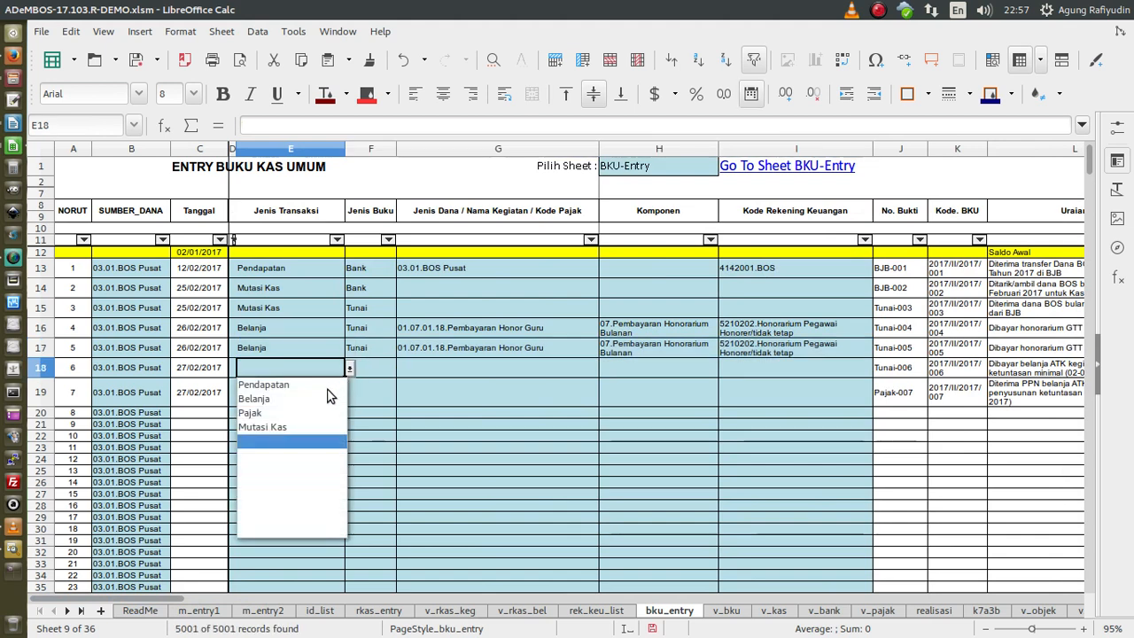
left_click(270, 403)
left_click(385, 370)
left_click(402, 370)
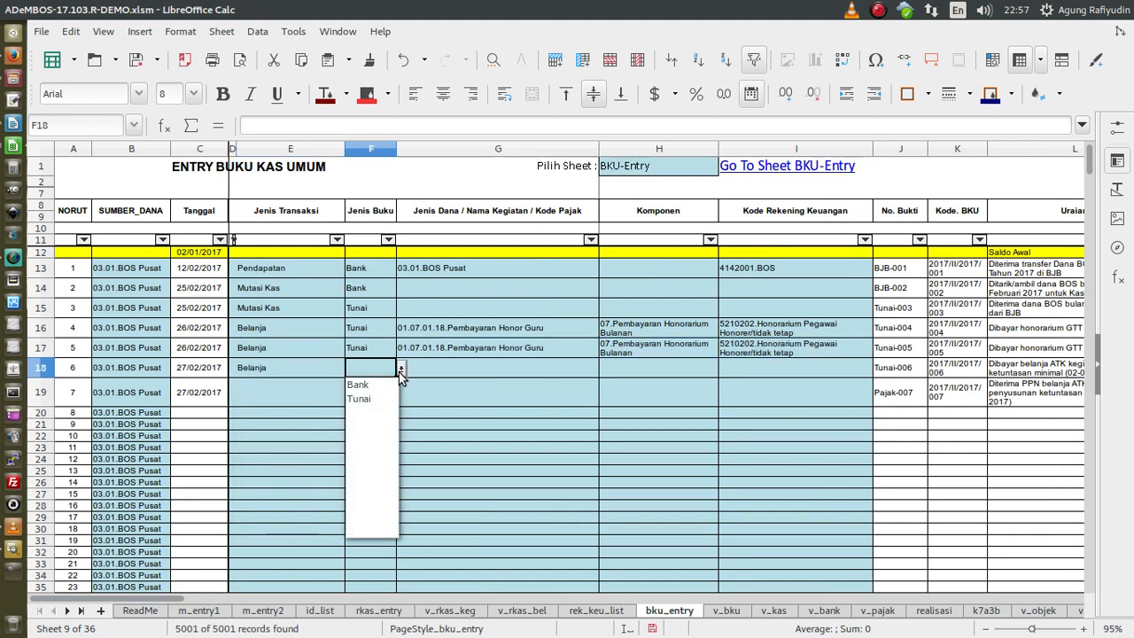
left_click(373, 404)
left_click(461, 375)
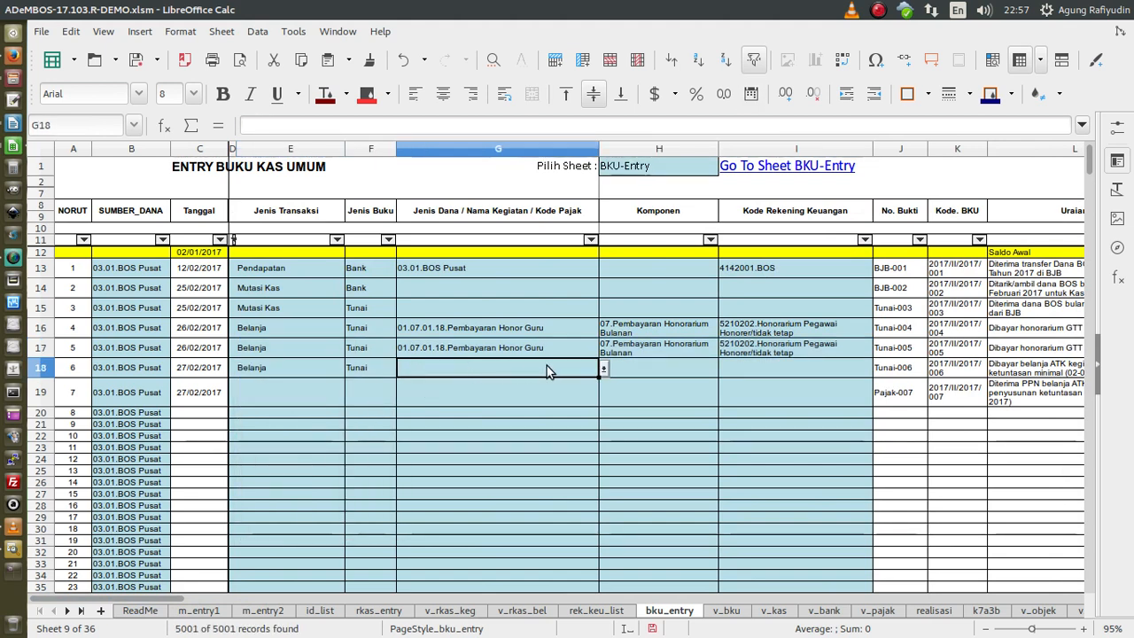
- Set G18 to 01.01.01.Penyusunan Kompetensi Ketuntasan Minimal and H18 to 03.Kegiatan Pembelajaran dan Eskul Siswa
mouse_move(195, 601)
left_mouse_down()
mouse_move(221, 606)
mouse_move(177, 598)
left_mouse_up()
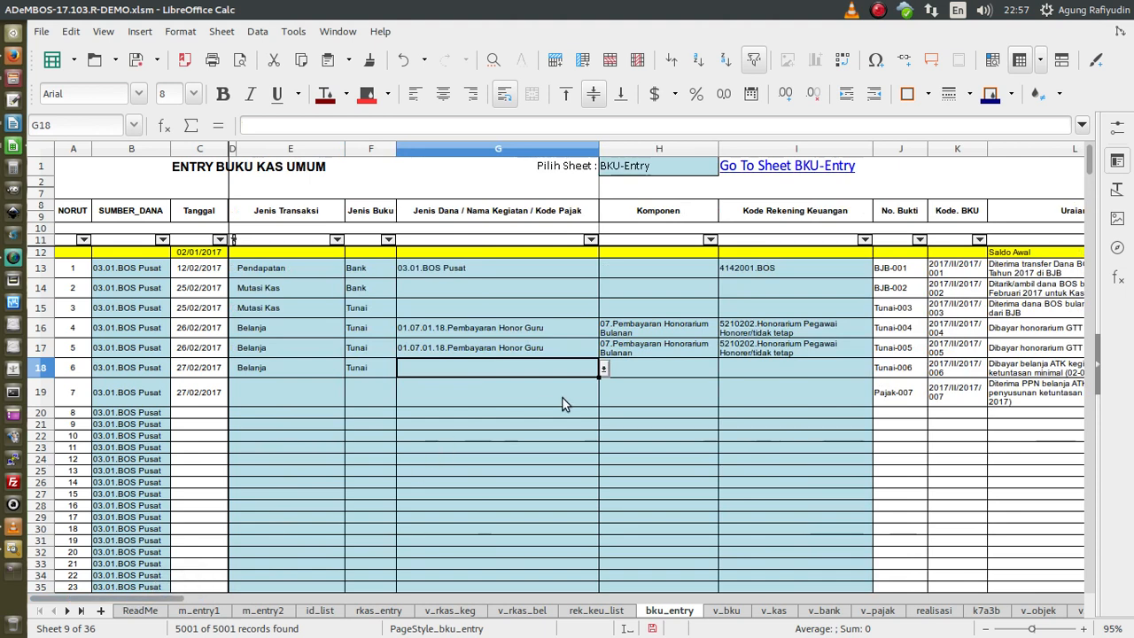
left_click(604, 371)
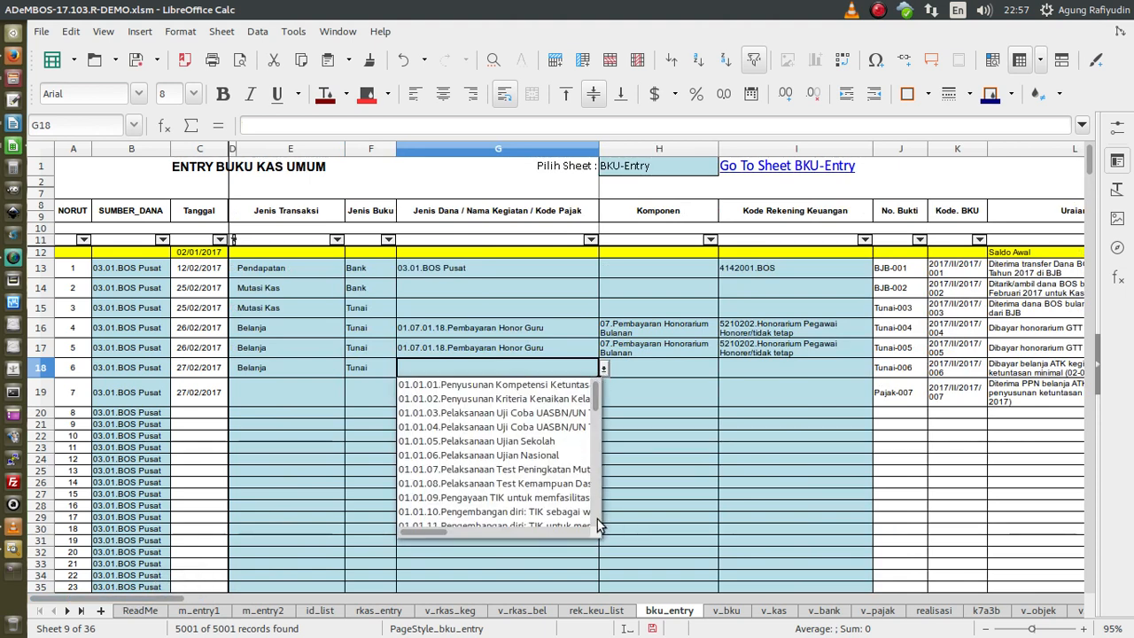
left_click(558, 387)
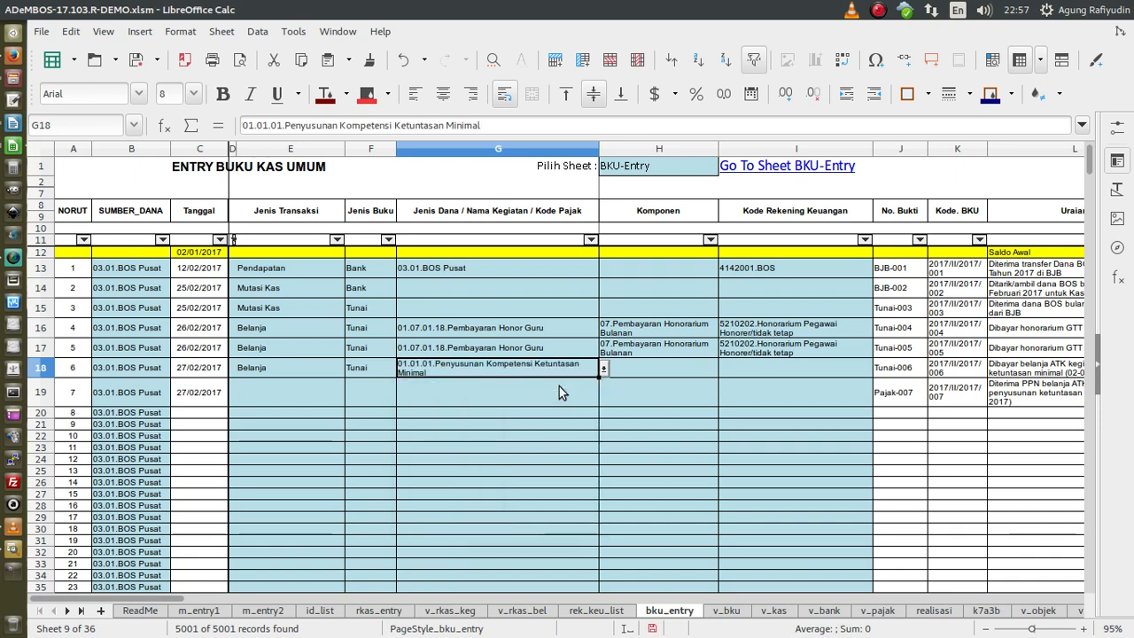
left_click(655, 371)
left_click(723, 369)
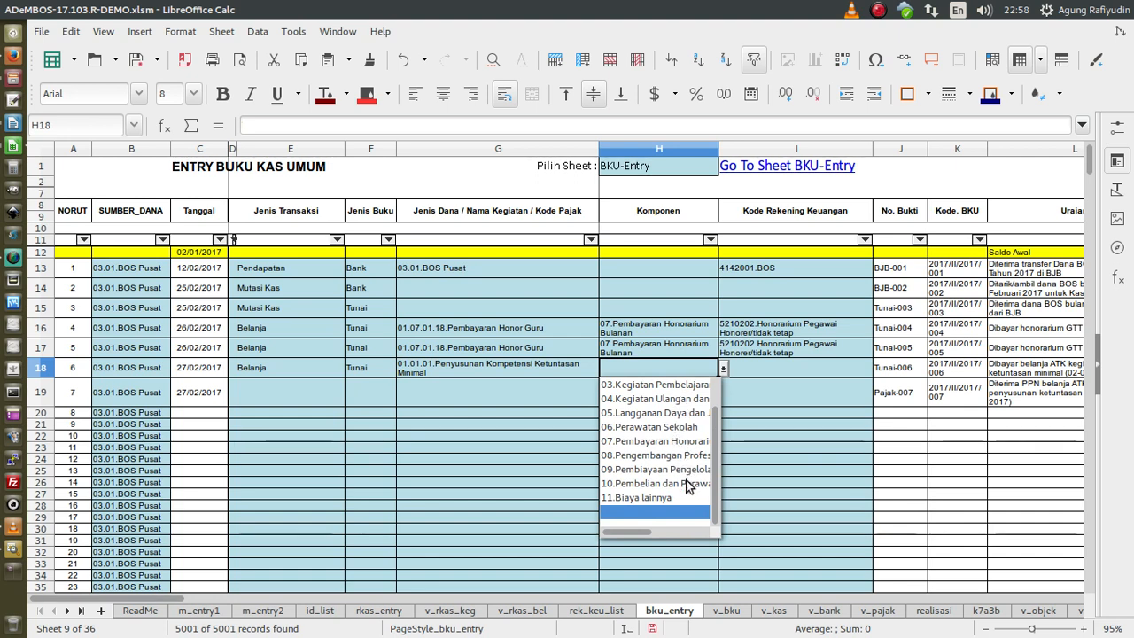
left_click(684, 386)
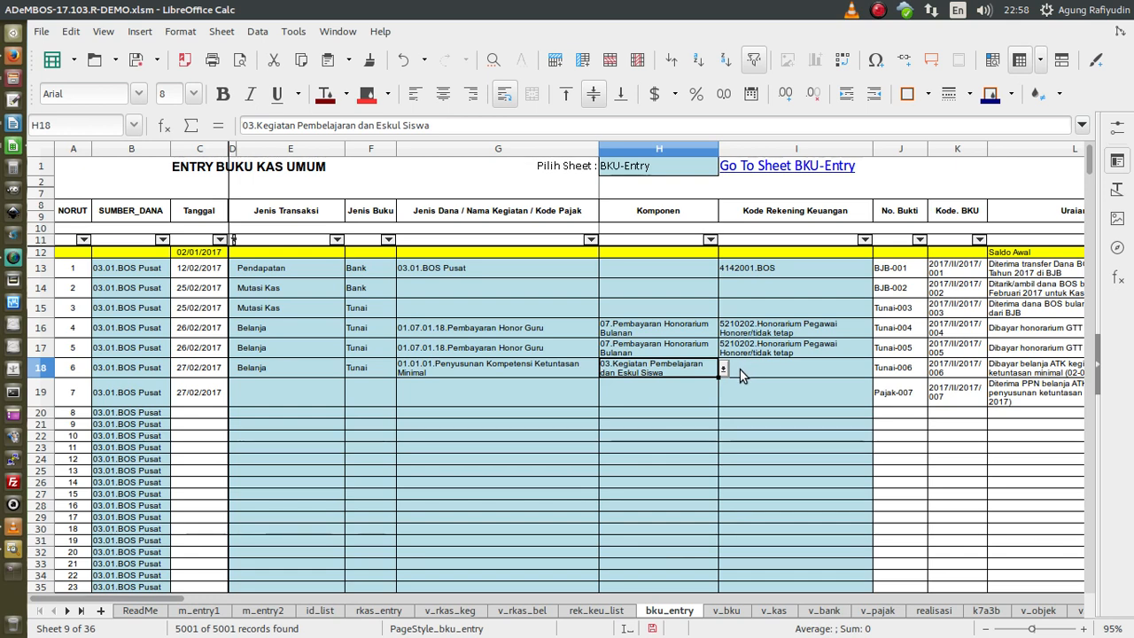
left_click(770, 370)
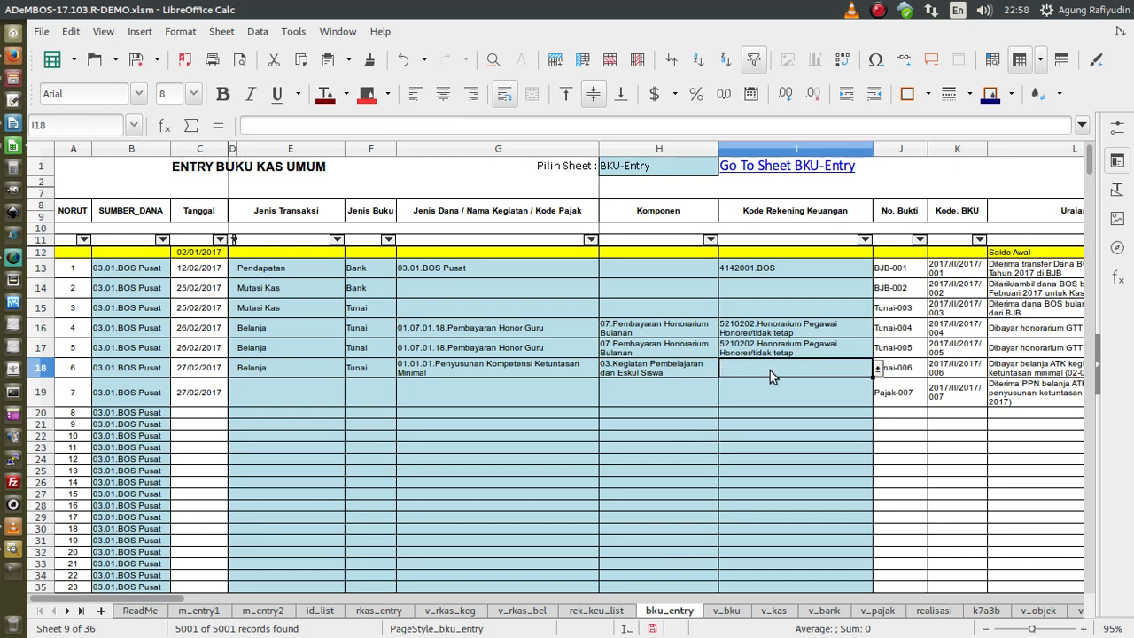
- Copy 5220101.Belanja alat tulis kantor from rek_keu_list and paste it into I18 as values
left_click(878, 368)
left_click(915, 396)
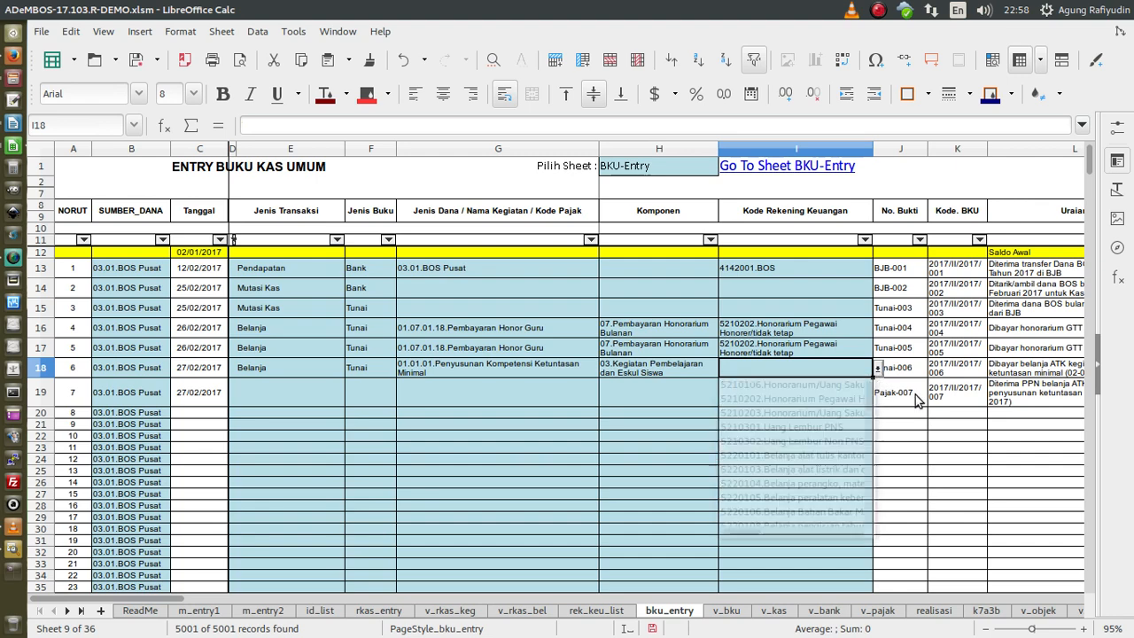
left_click(599, 617)
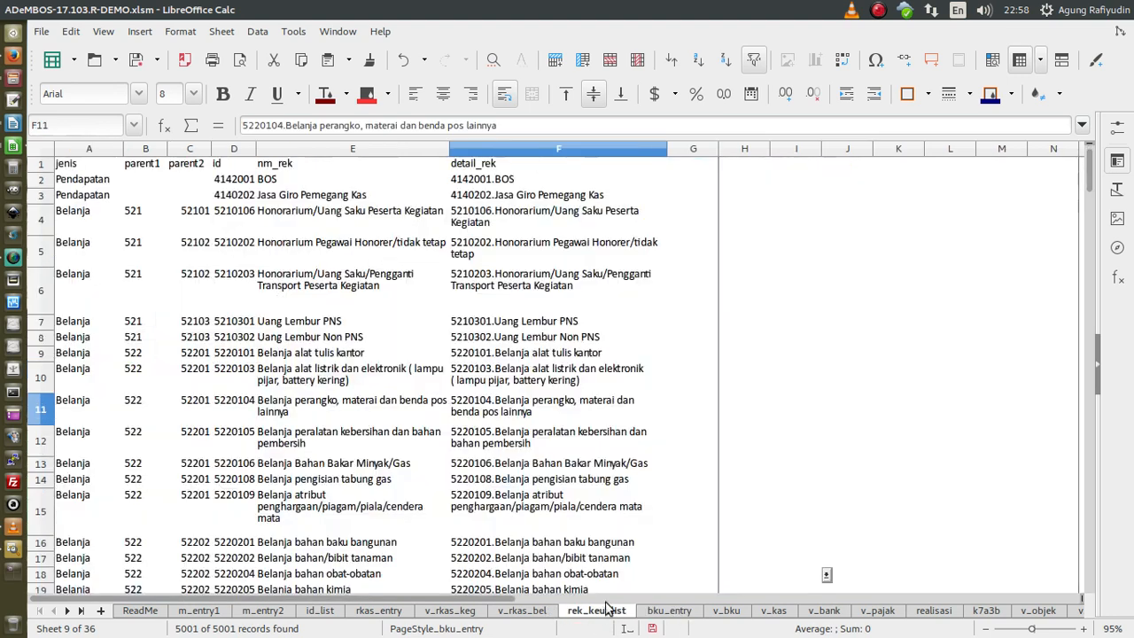
scroll(485, 407, "down", 1)
scroll(485, 407, "down", 3)
scroll(485, 408, "down", 1)
scroll(485, 408, "up", 1)
scroll(487, 407, "up", 2)
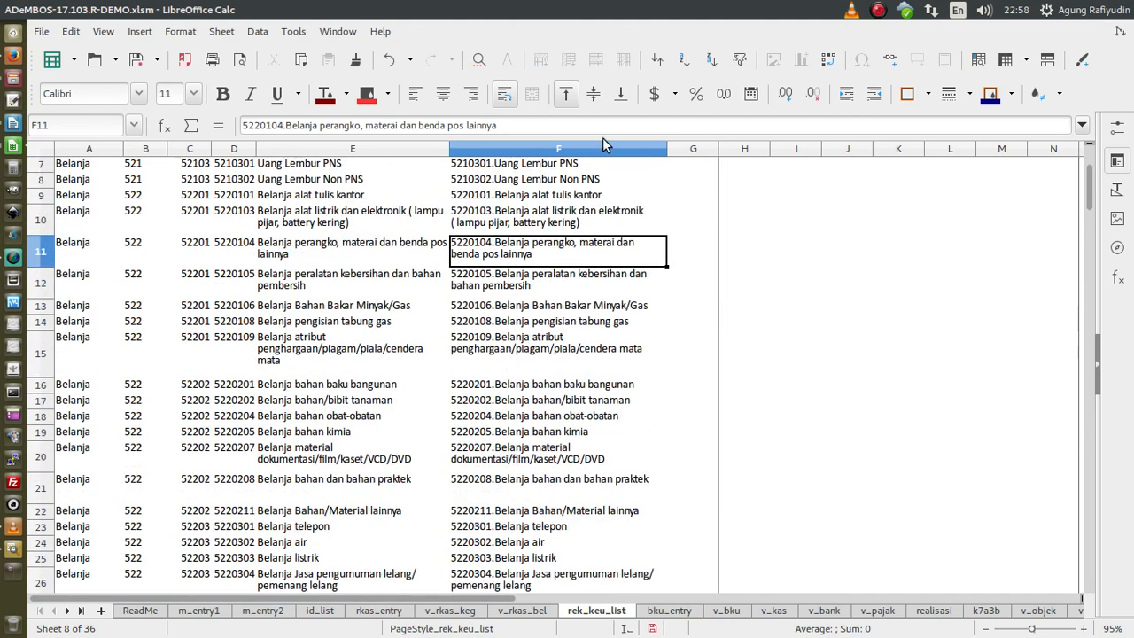
left_click(599, 196)
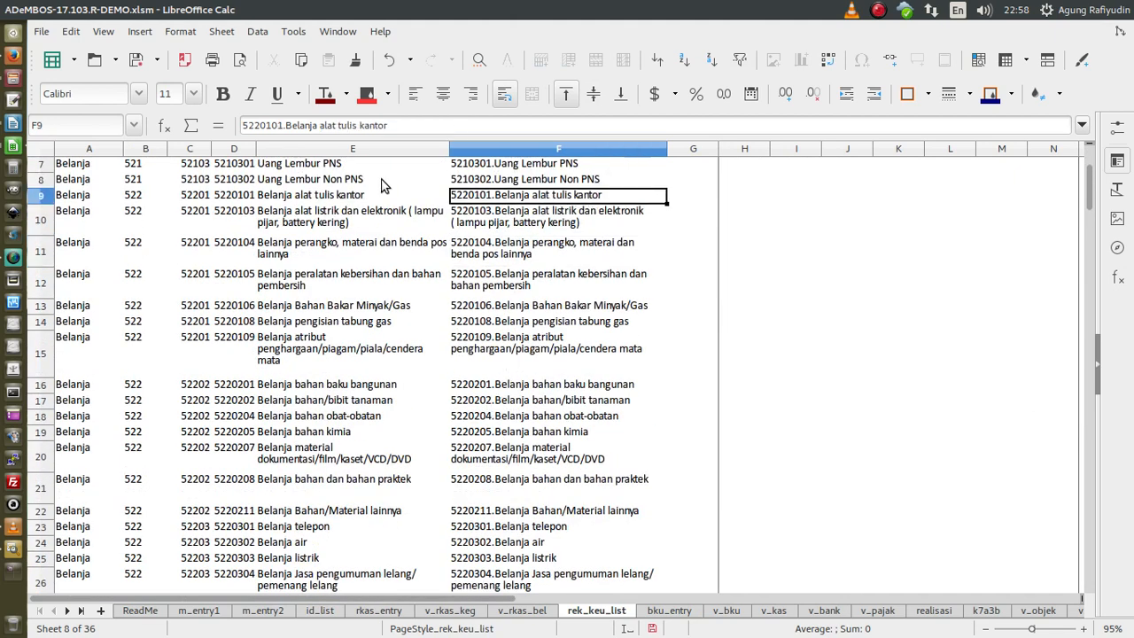
left_click(301, 60)
left_click(666, 613)
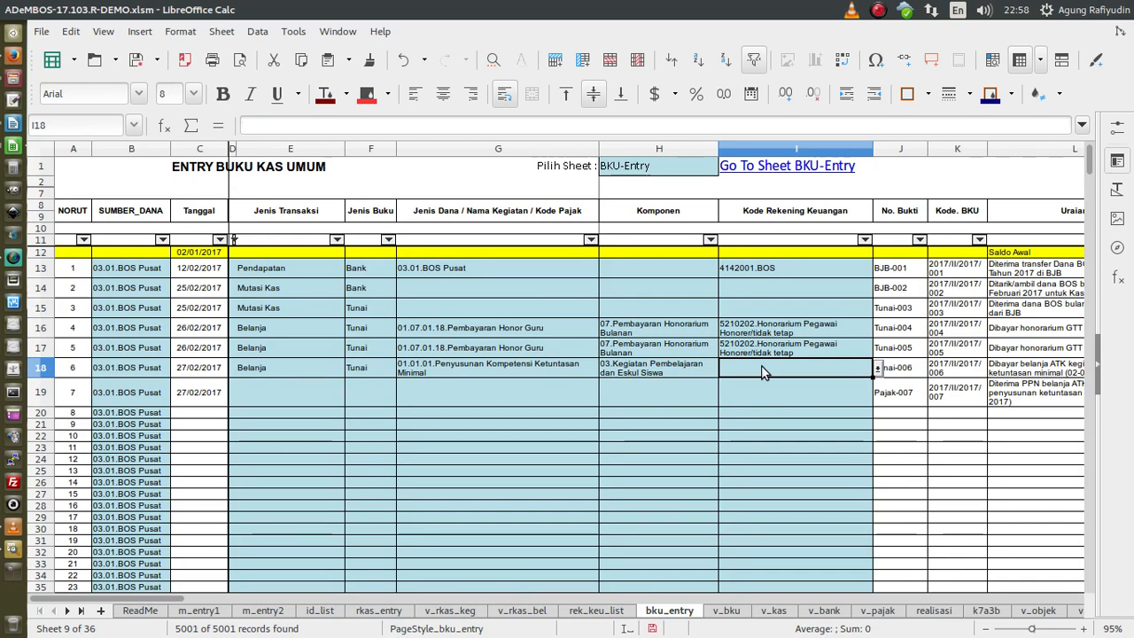
right_click(761, 365)
left_click(804, 425)
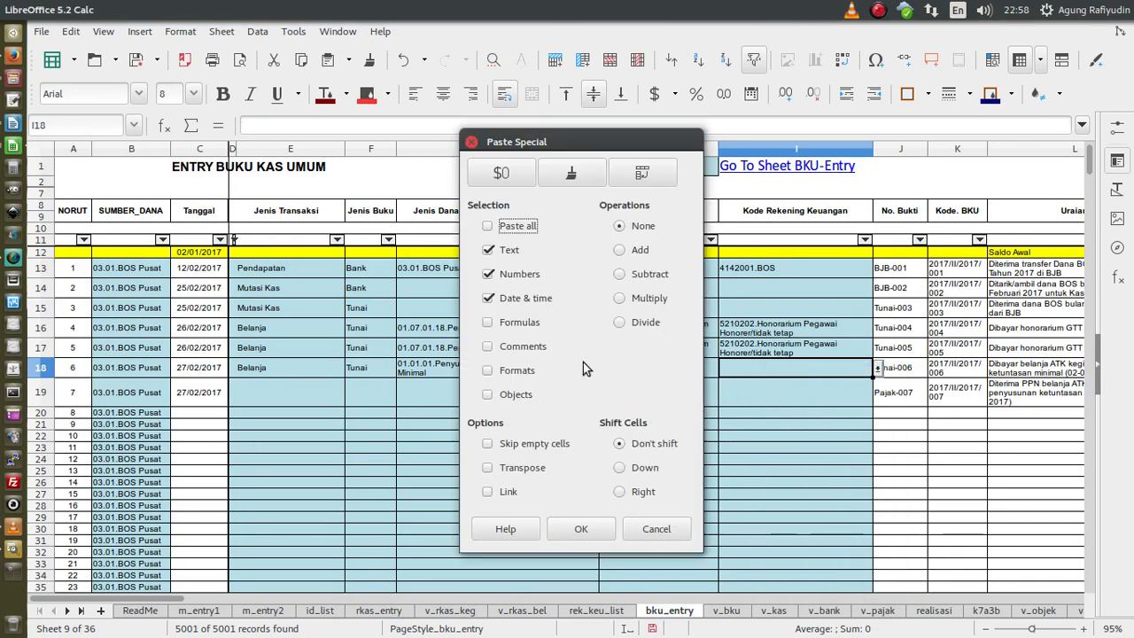
left_click(580, 529)
- Choose 5220101.Belanja alat tulis kantor for I18 from its dropdown list
left_click(847, 365)
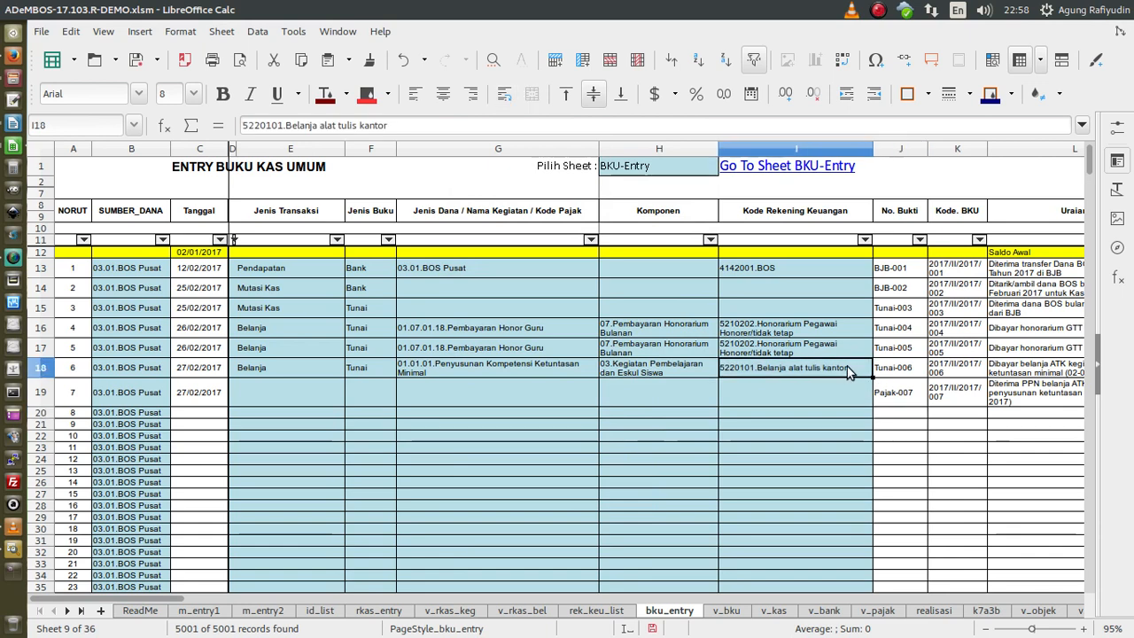
left_click(877, 368)
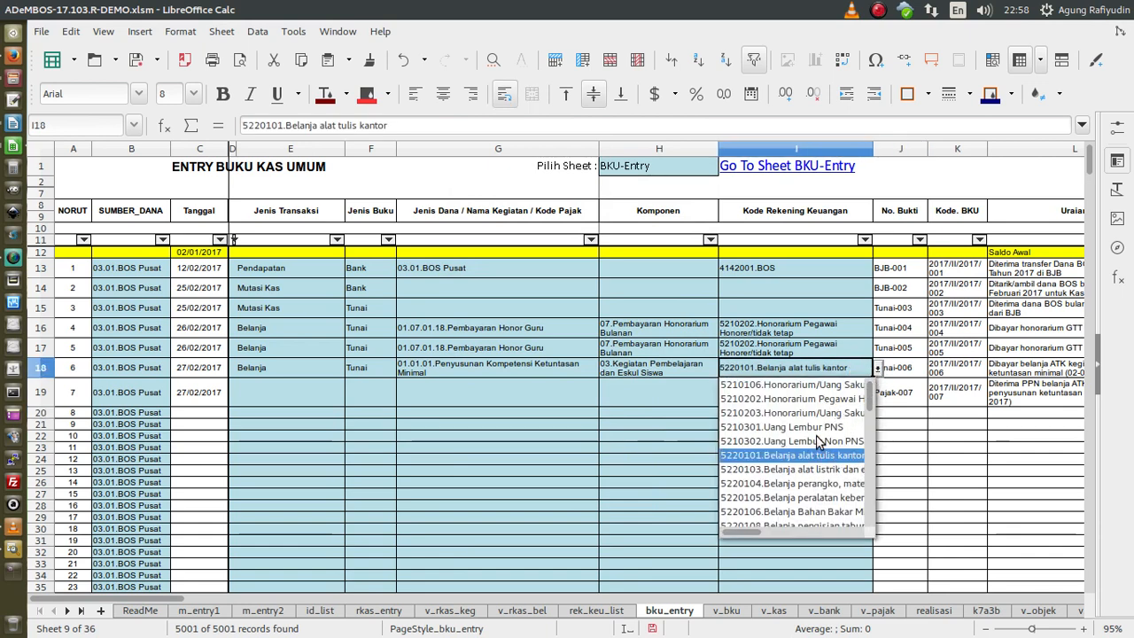
left_click(910, 433)
left_click(878, 367)
left_click(843, 413)
left_click(877, 376)
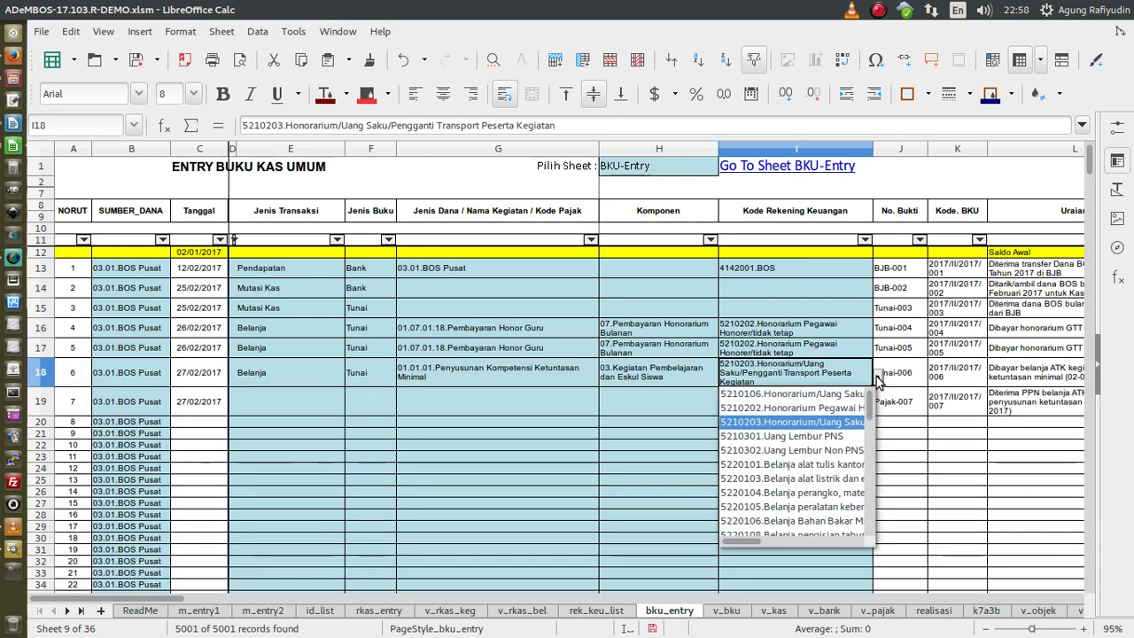
left_click(817, 464)
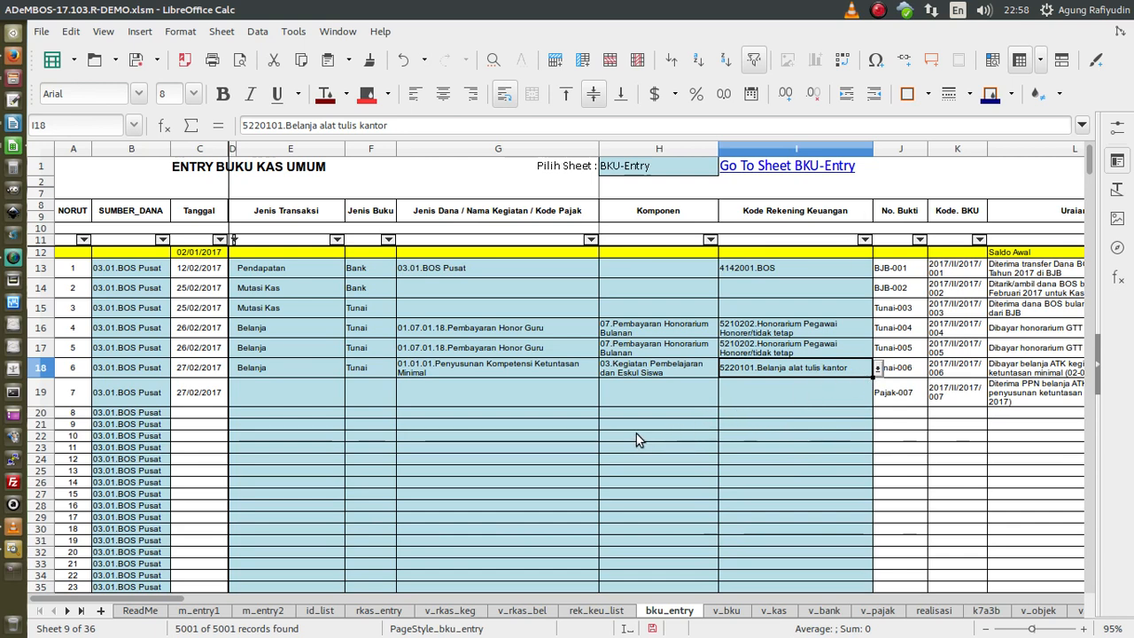
- Check the account entry on rek_keu_list, then return to bku_entry
left_click(597, 613)
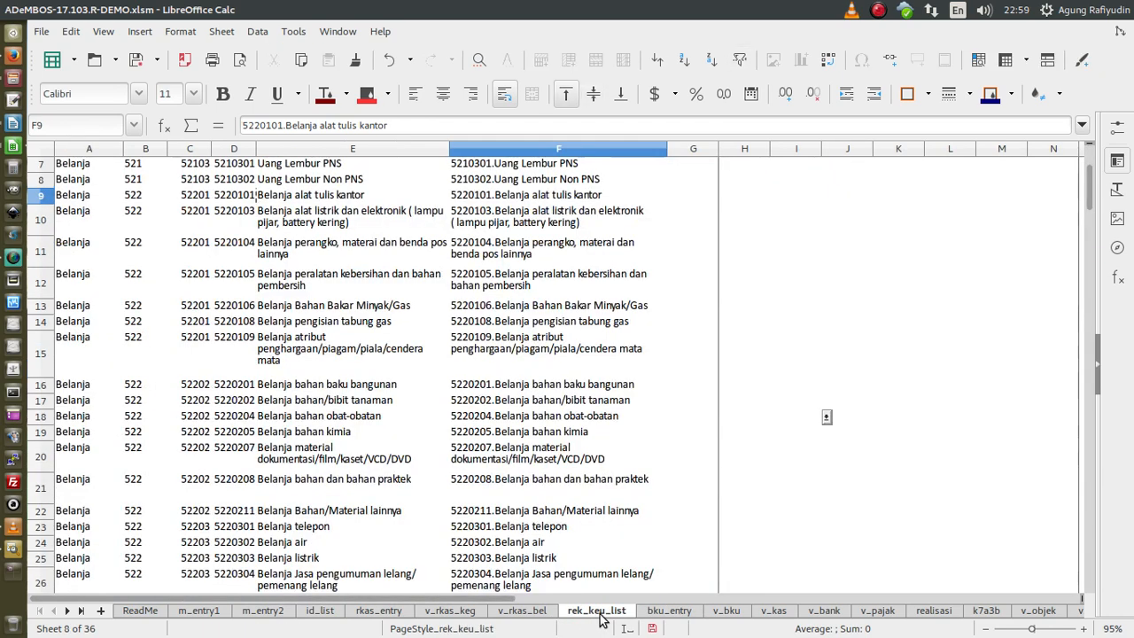
key("ctrl+c")
scroll(580, 458, "up", 2)
scroll(596, 441, "down", 4)
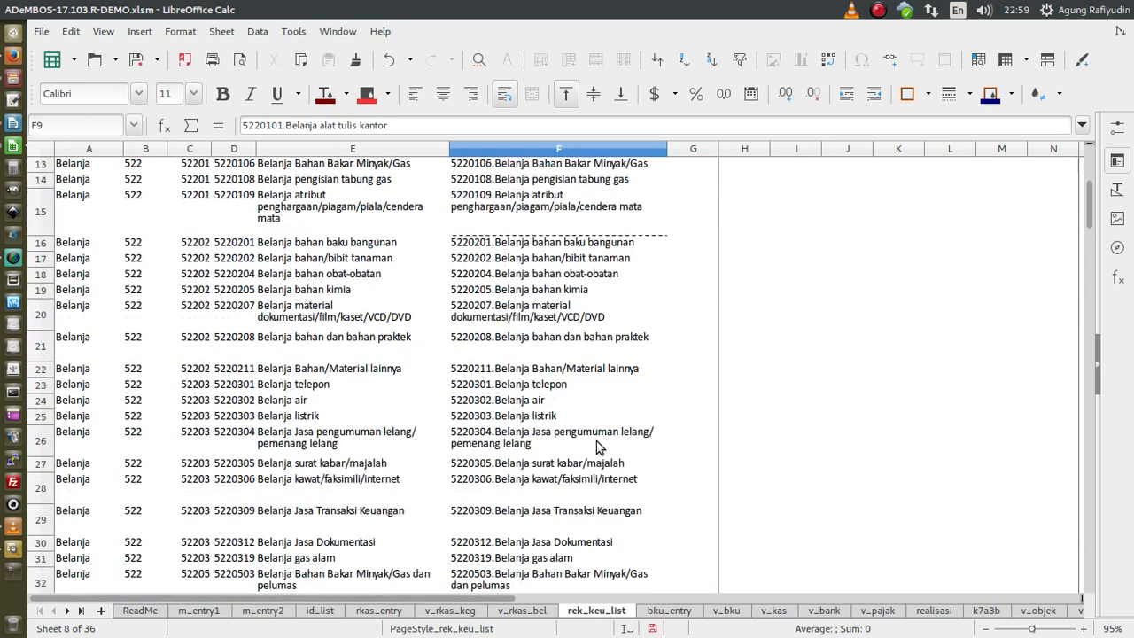
scroll(601, 440, "up", 4)
key("Escape")
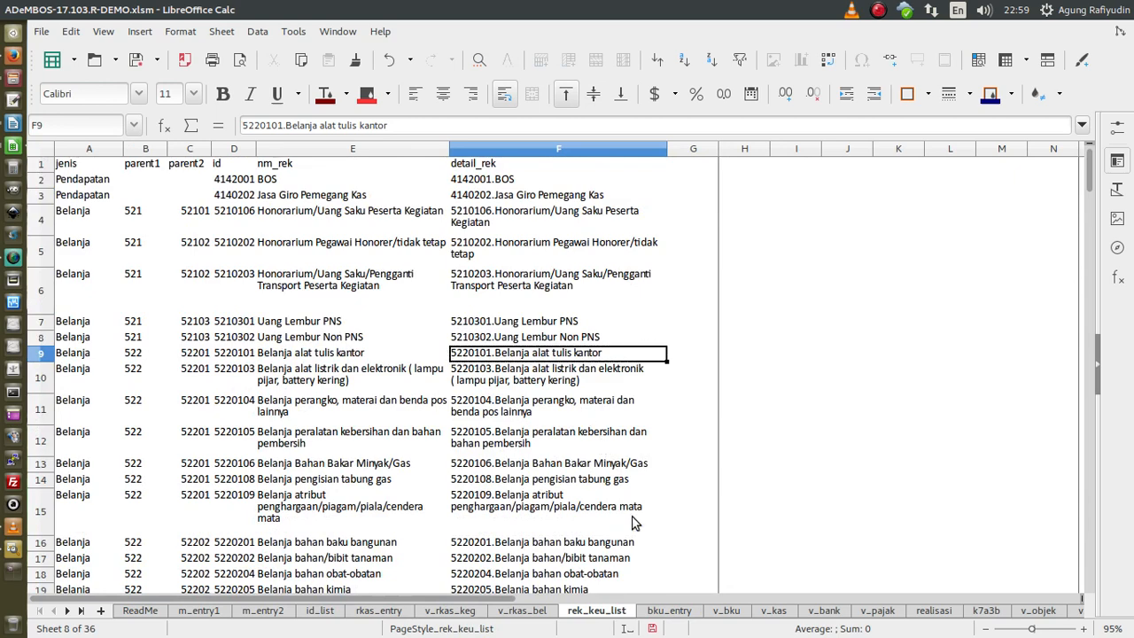
left_click(666, 611)
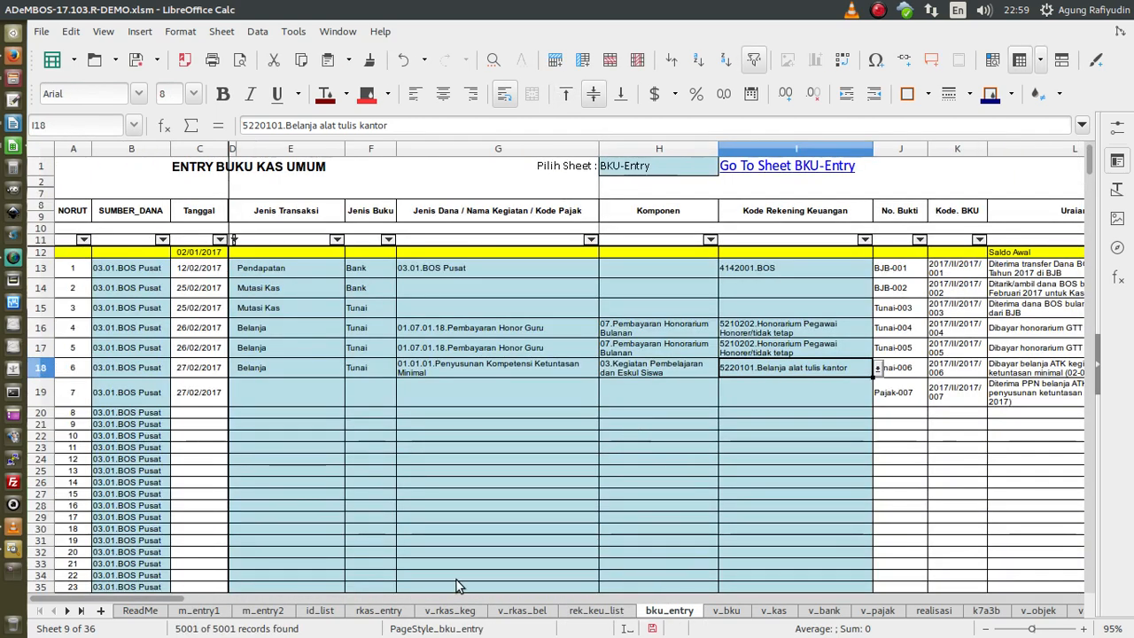
left_click_drag(181, 595, 212, 599)
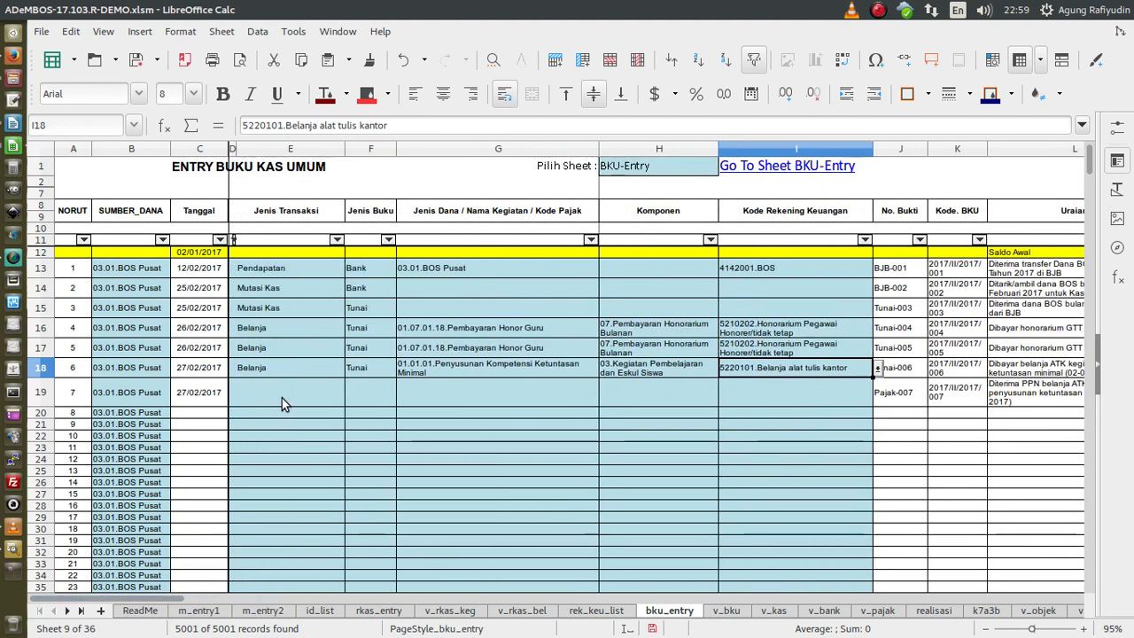
- Set row 19's transaction type to Pajak, leaving its book type empty
left_click(295, 399)
left_click(349, 398)
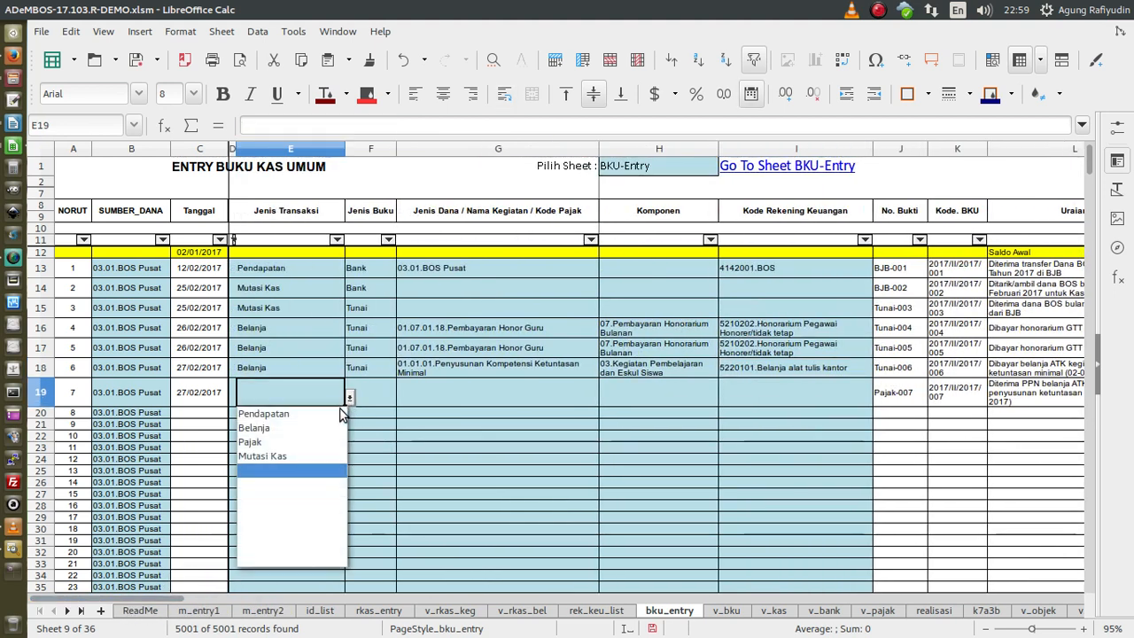
left_click(250, 441)
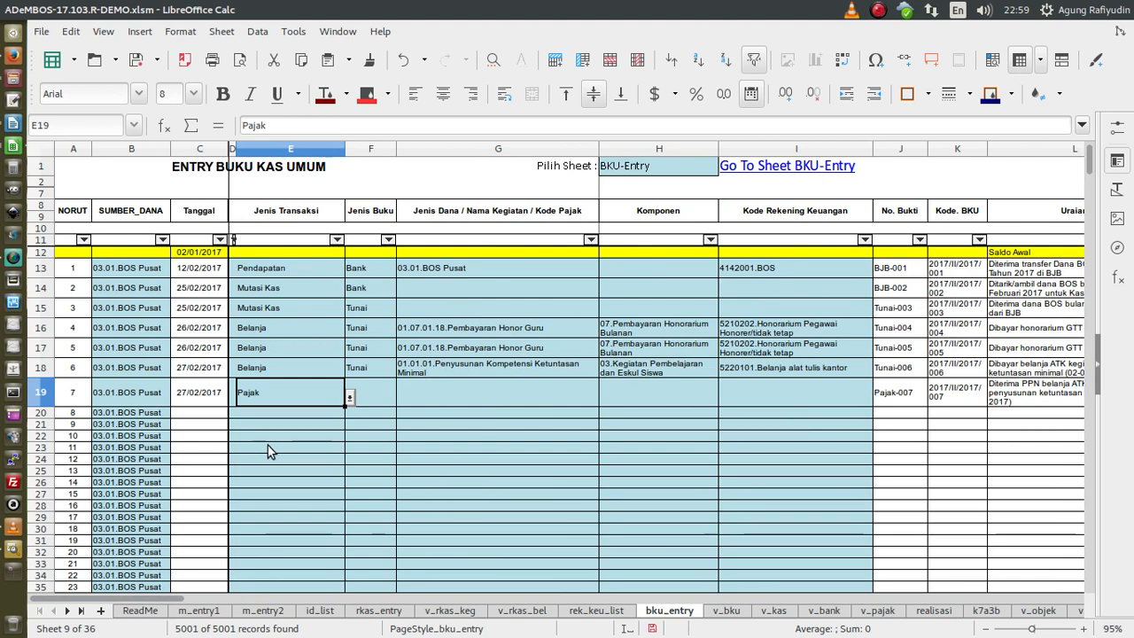
left_click(361, 394)
left_click(400, 398)
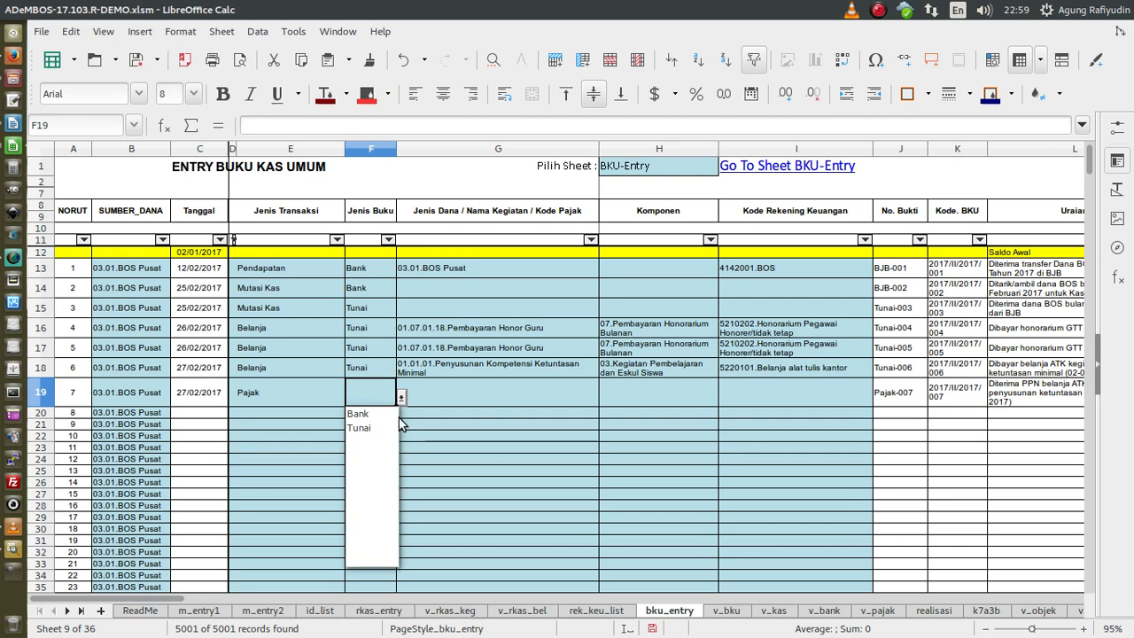
left_click(503, 406)
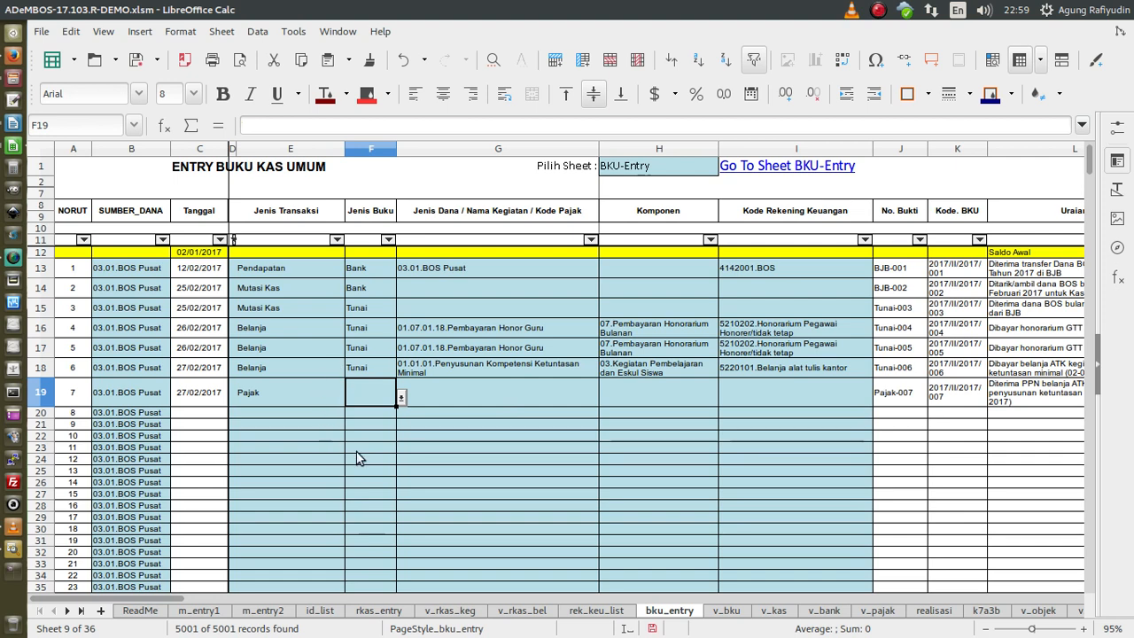
- Set G19's tax code to PPN.PPN and leave row 19's account code empty
left_click(465, 395)
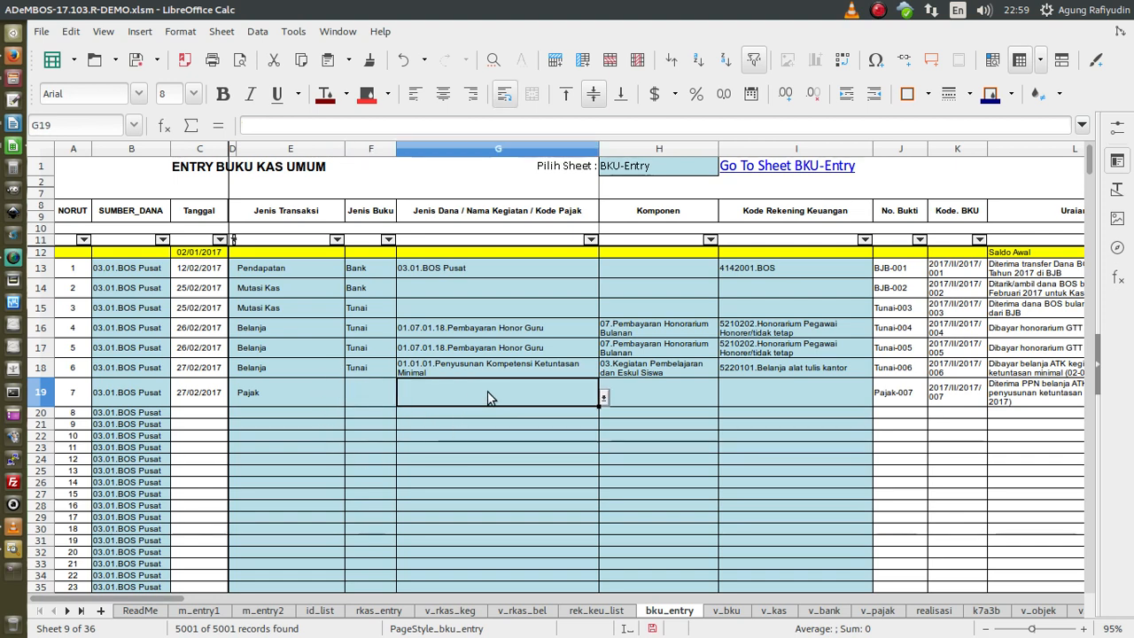
left_click(283, 395)
left_click(536, 407)
left_click(603, 398)
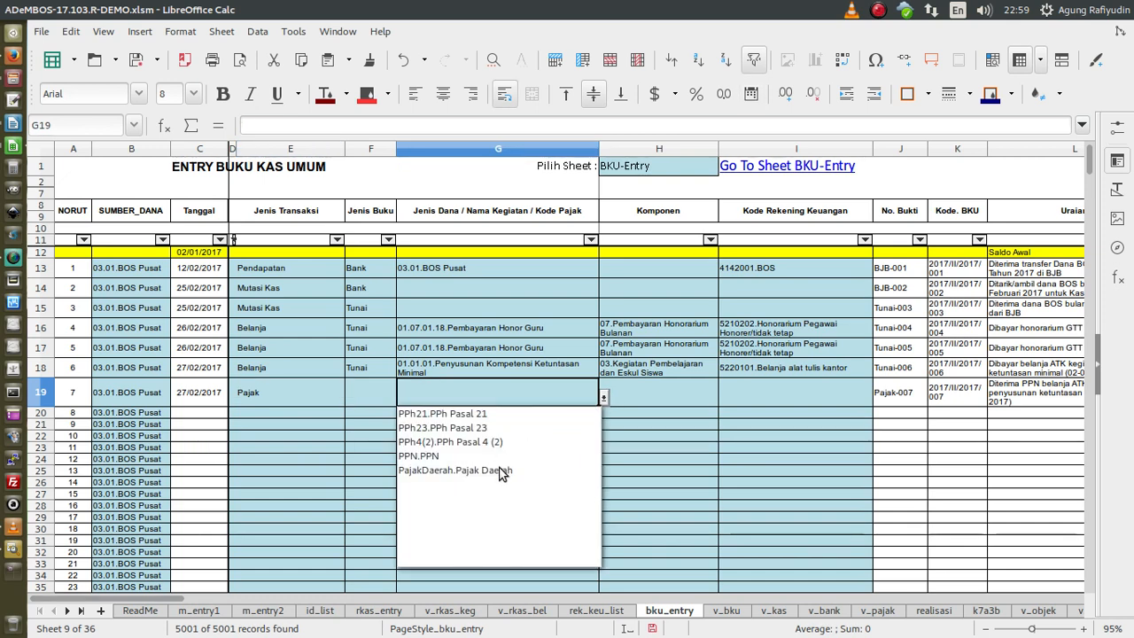
left_click(431, 457)
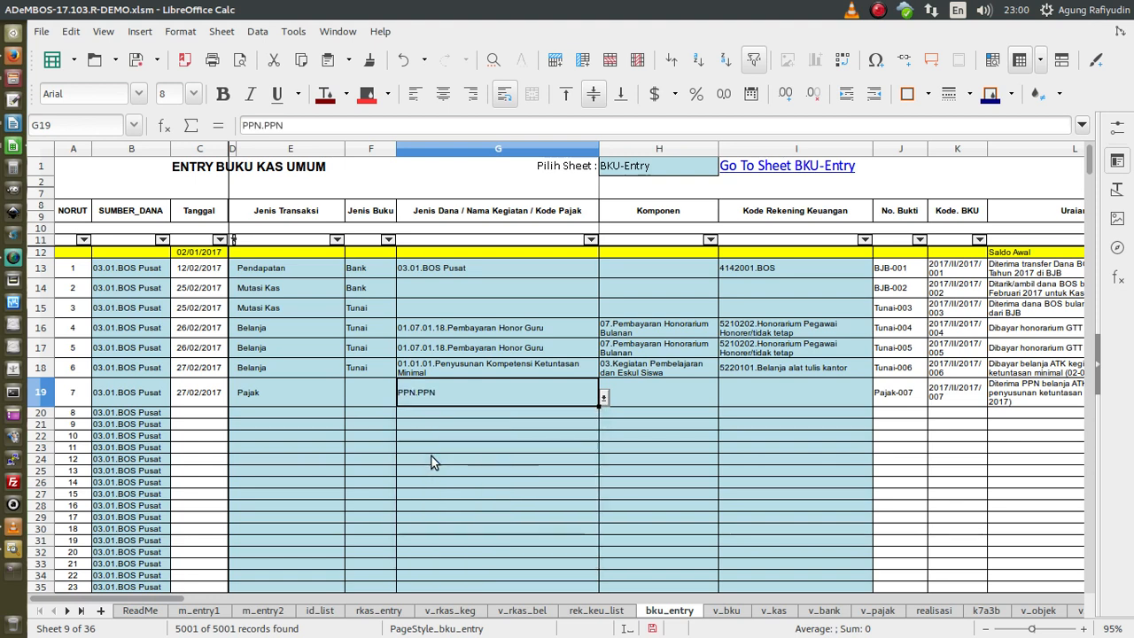
left_click(650, 398)
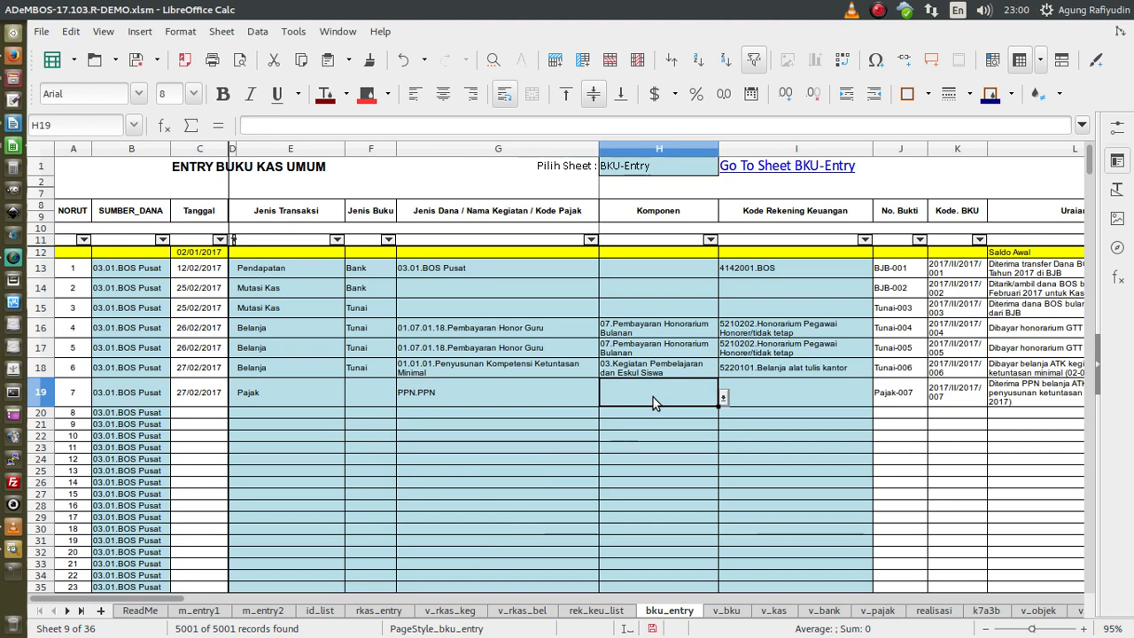
left_click(771, 400)
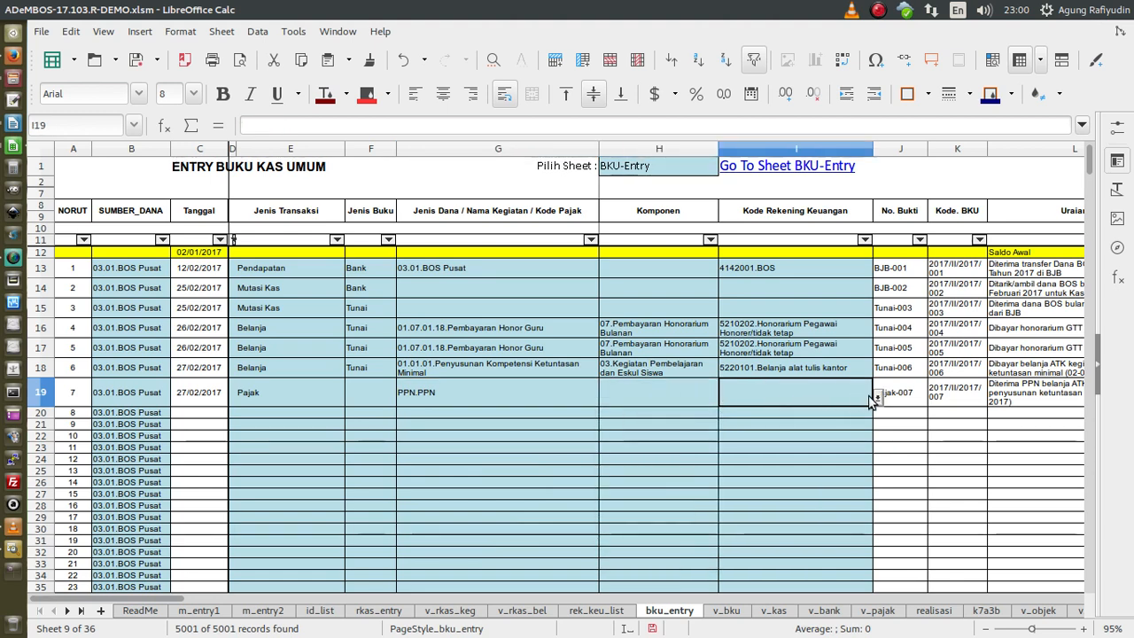
left_click(877, 399)
left_click(921, 432)
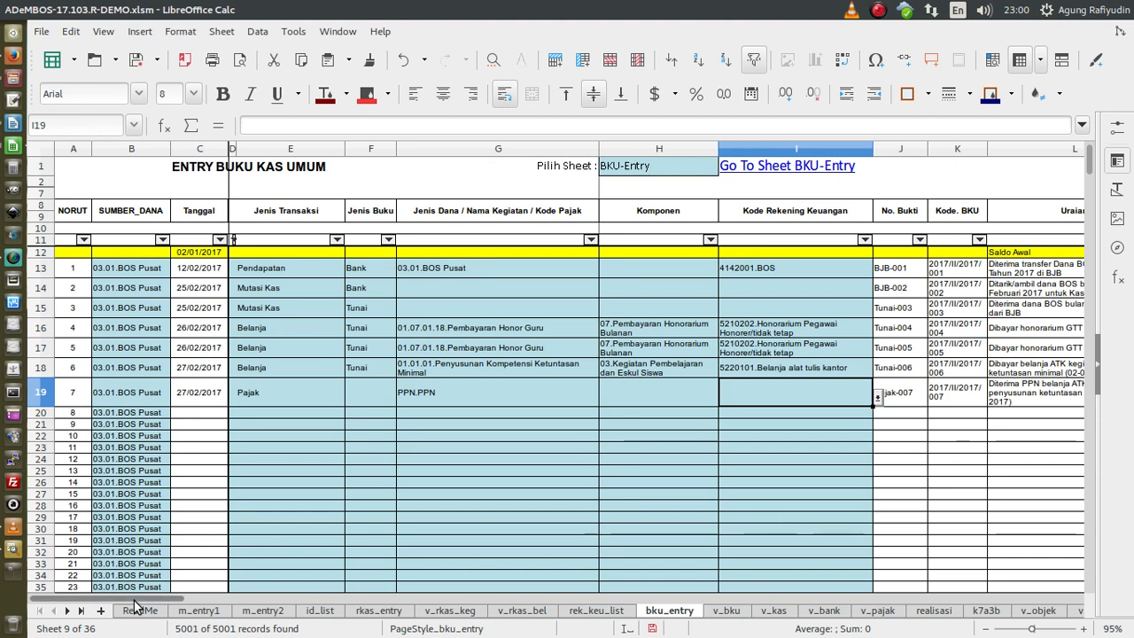
left_click_drag(134, 599, 245, 607)
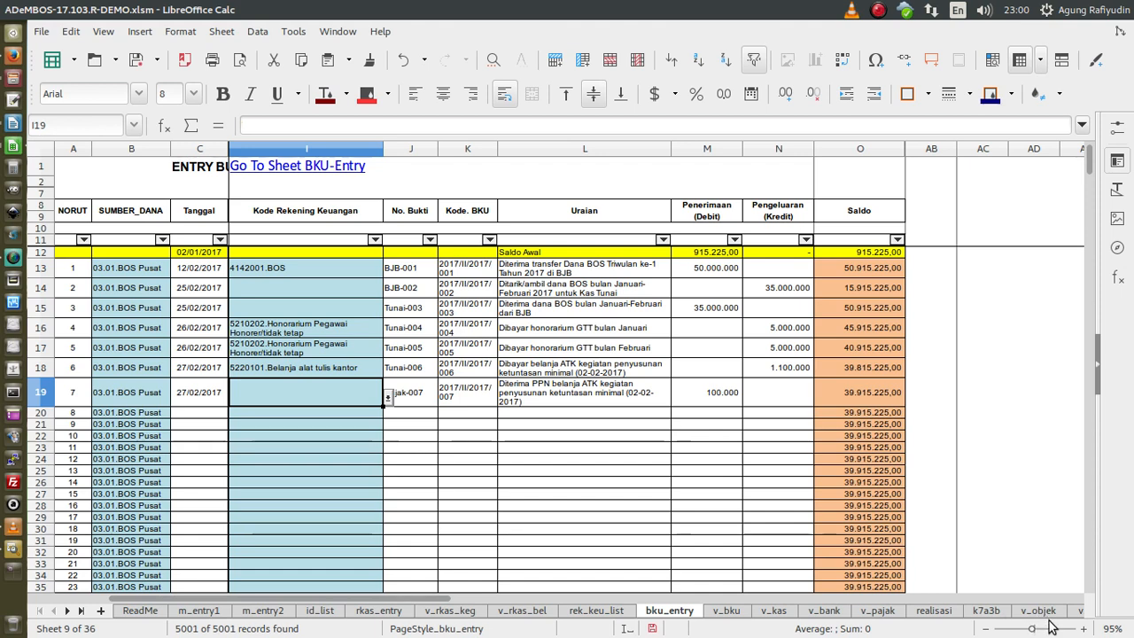
- Switch to the v_bku sheet to view the Maret 2017 Buku Kas Umum report
left_click(728, 617)
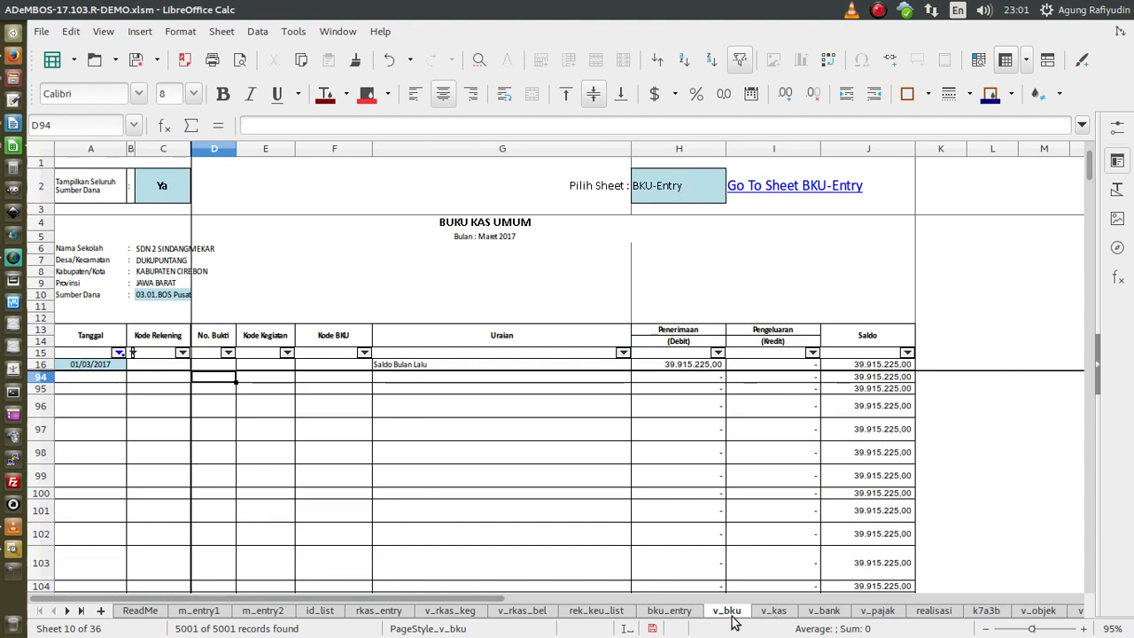
- Review the v_kas, v_bank, v_pajak and v_objek reports, then return to bku_entry
left_click(78, 613)
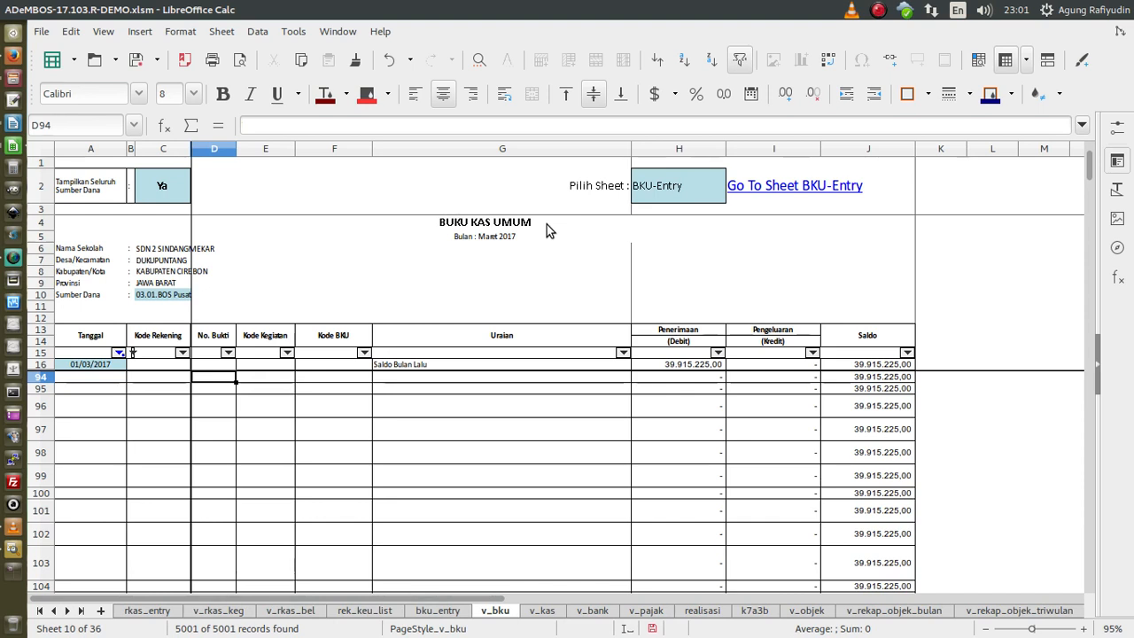
left_click(541, 610)
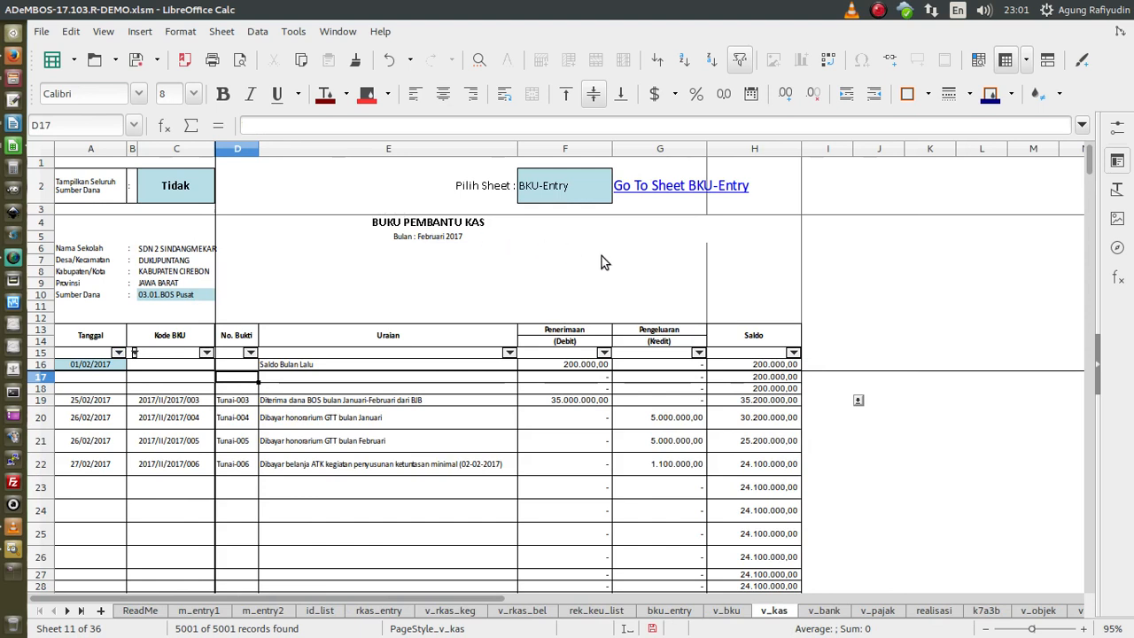
left_click(824, 610)
left_click(879, 611)
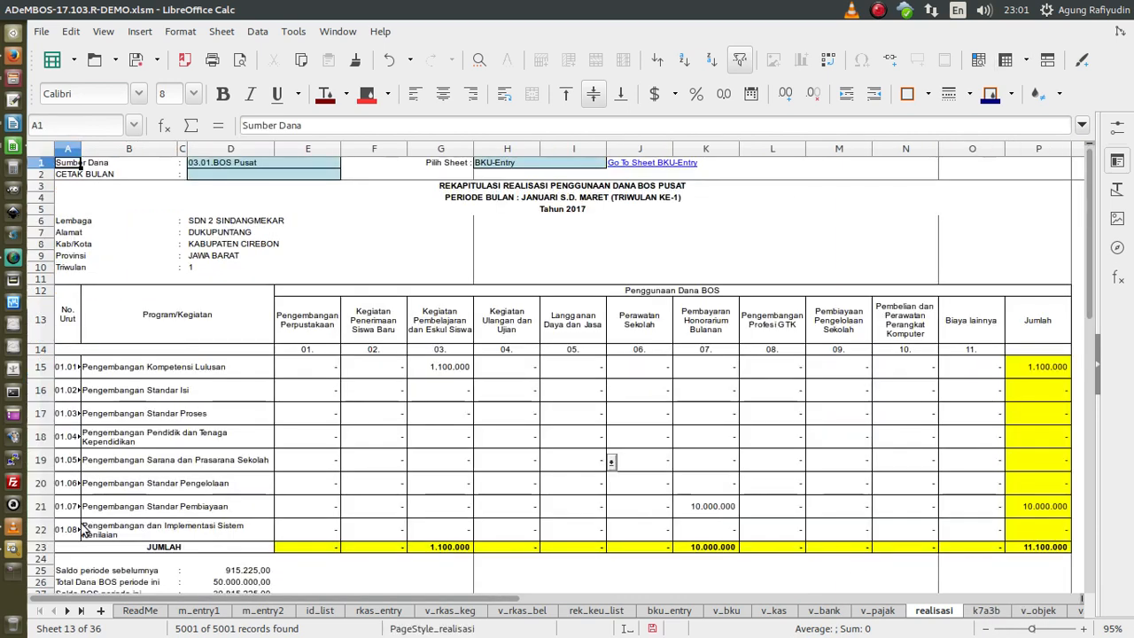
left_click(1059, 611)
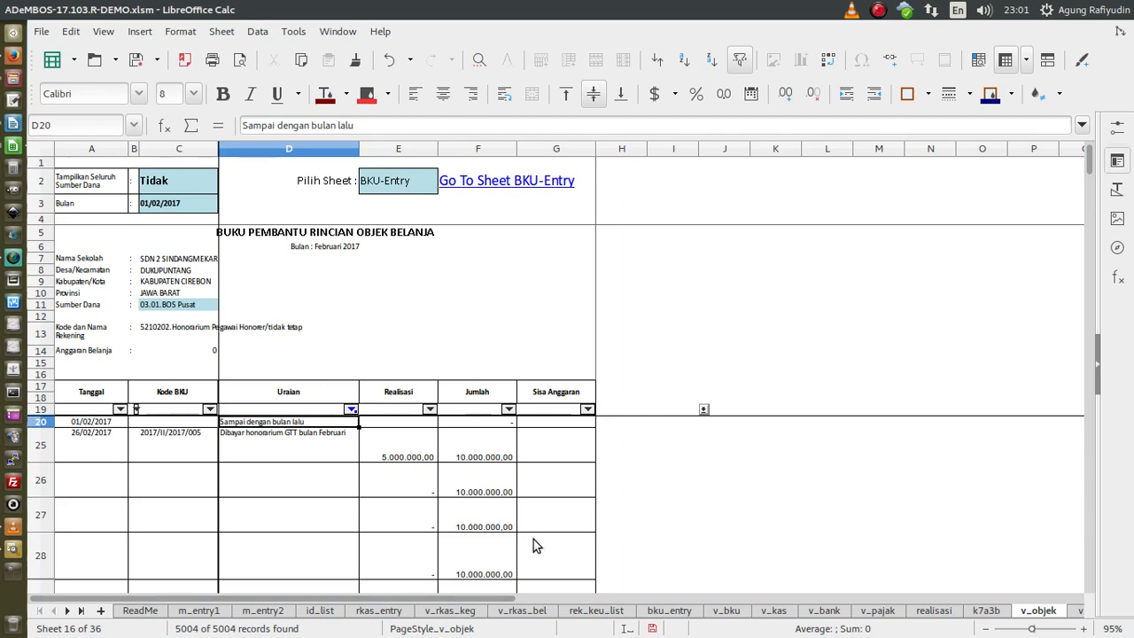
left_click(655, 610)
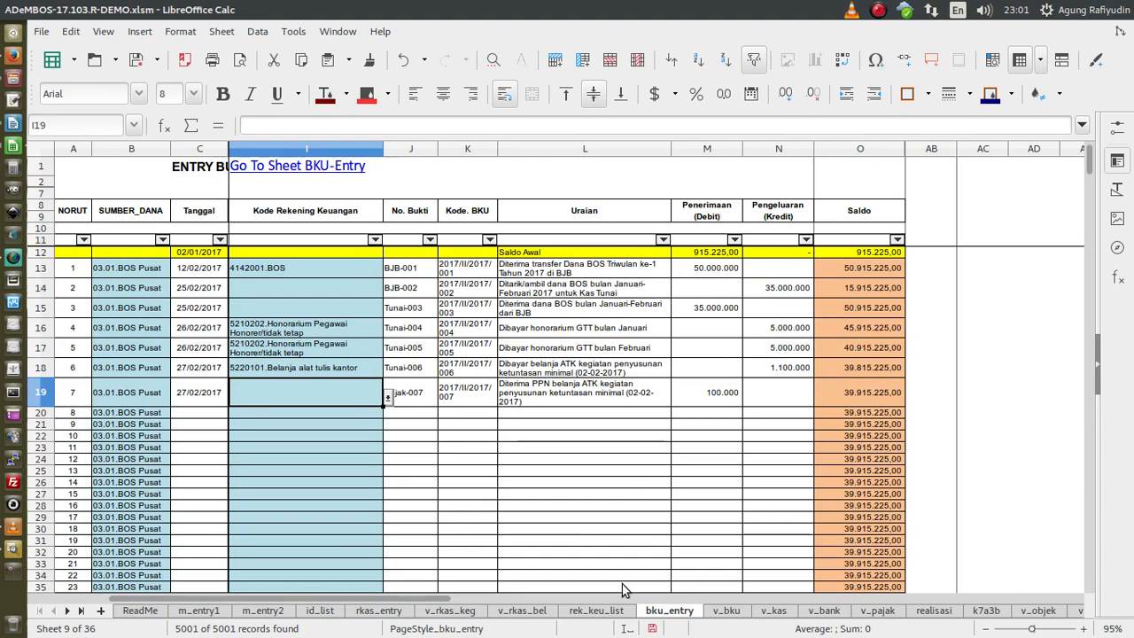
left_click_drag(435, 601, 336, 602)
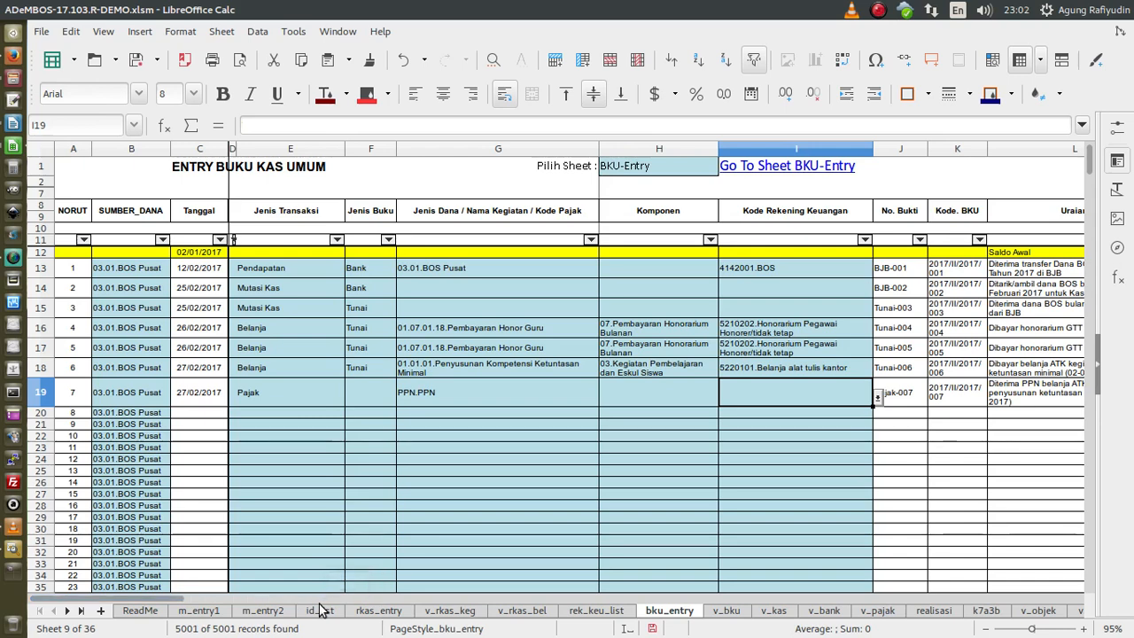